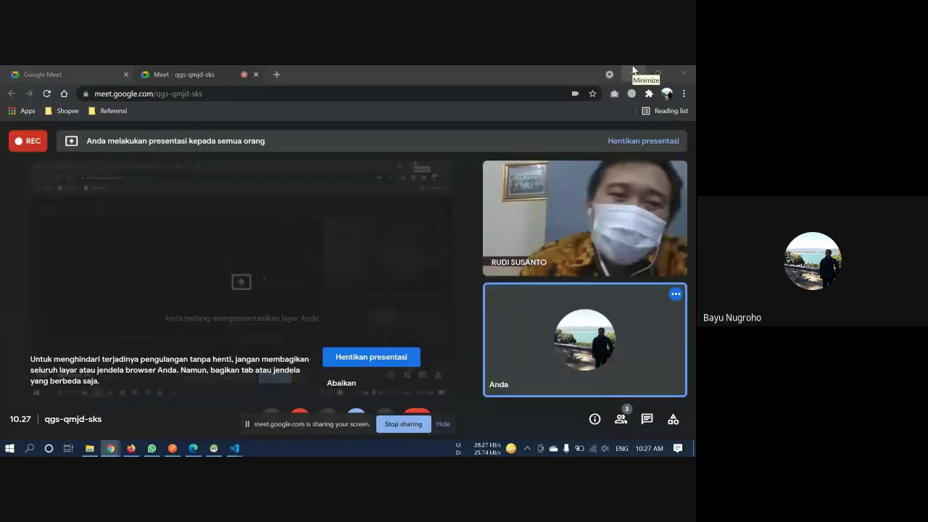
Minimize the Meet, WhatsApp, PDF test report and Postman windows
{"action": "left_click", "coordinate": [633, 71]}
{"action": "left_click", "coordinate": [630, 73]}
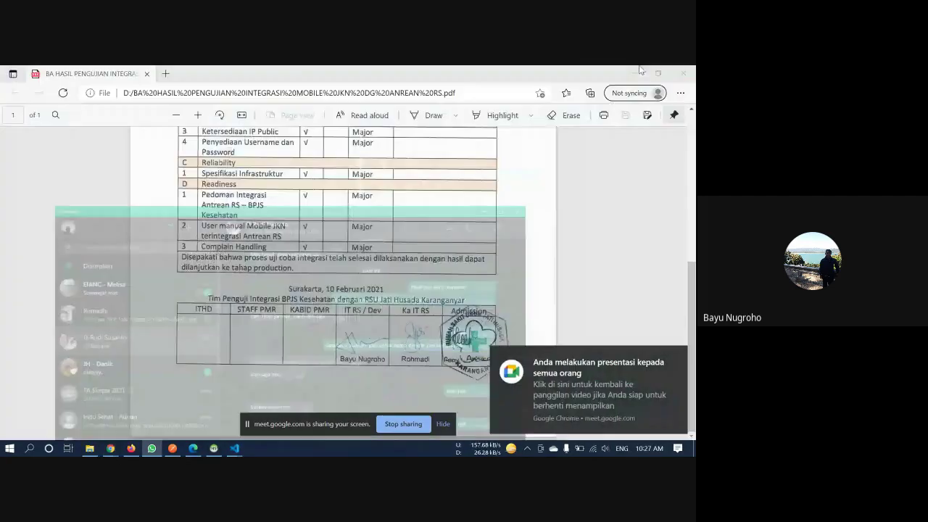
{"action": "left_click", "coordinate": [635, 73]}
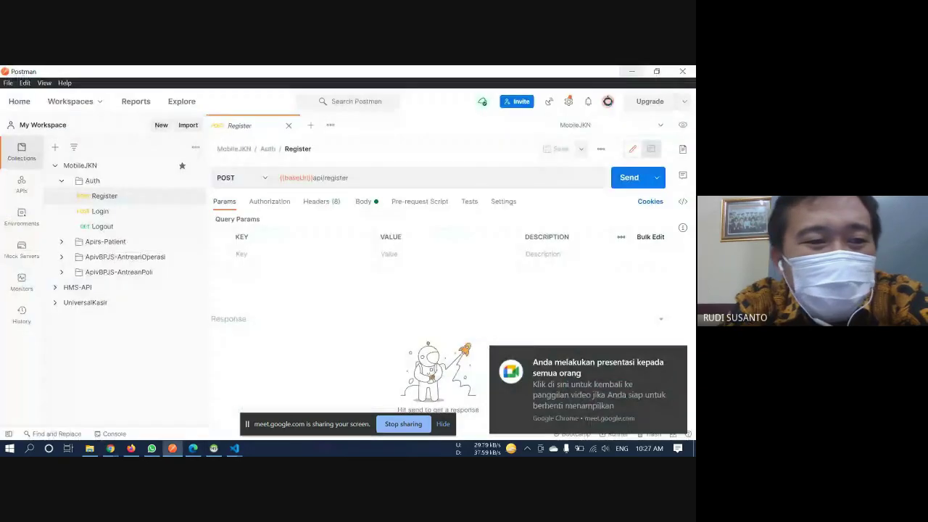
{"action": "left_click", "coordinate": [631, 71]}
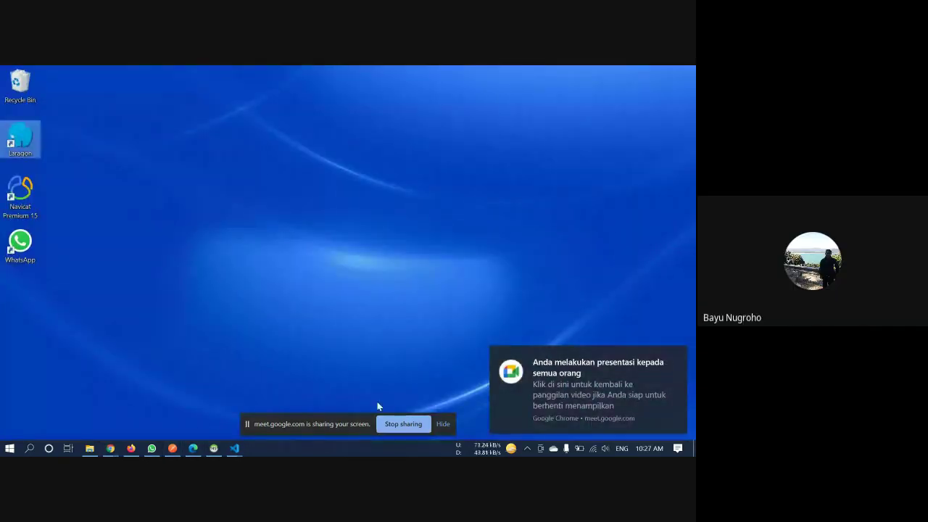
Bring the ISS page in Firefox to the front and log out of ISS
{"action": "left_click", "coordinate": [130, 448]}
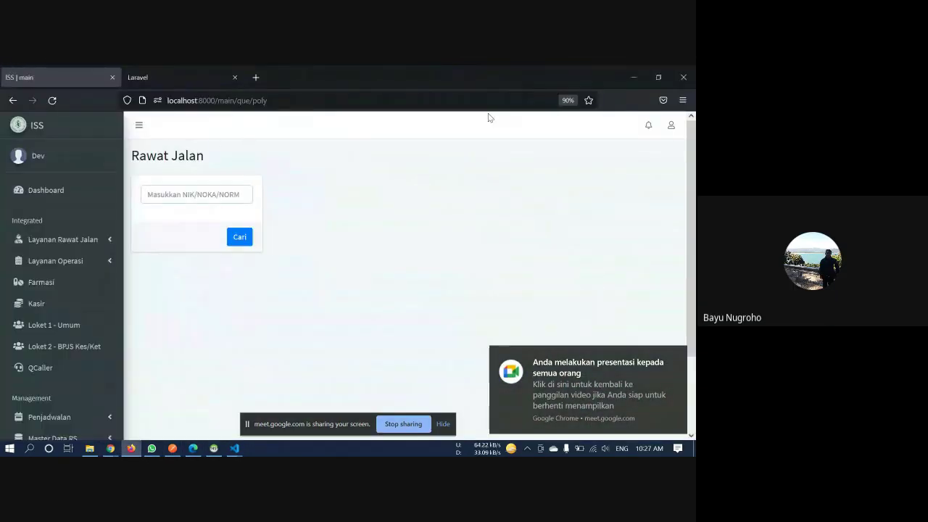
{"action": "left_click", "coordinate": [671, 125]}
{"action": "left_click", "coordinate": [632, 173]}
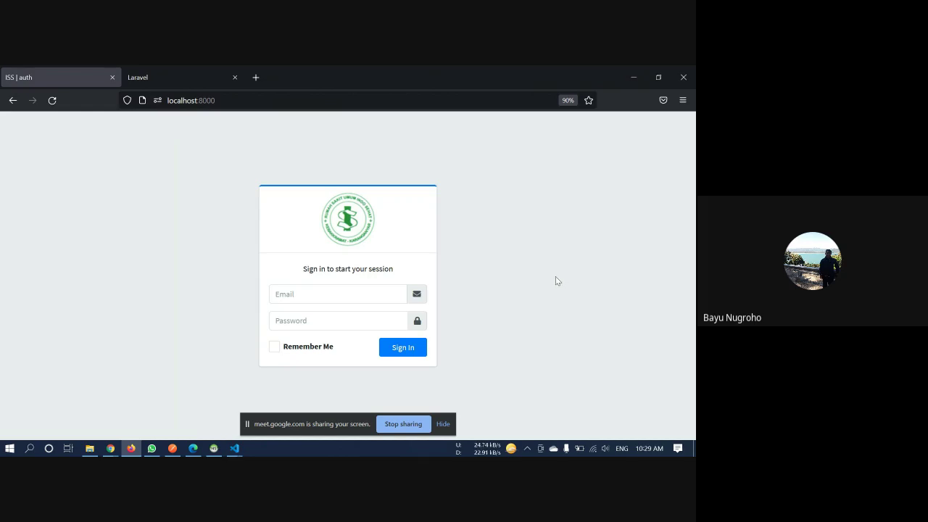
Enter the developer account's e-mail and password on the ISS login page
{"action": "left_click", "coordinate": [347, 300]}
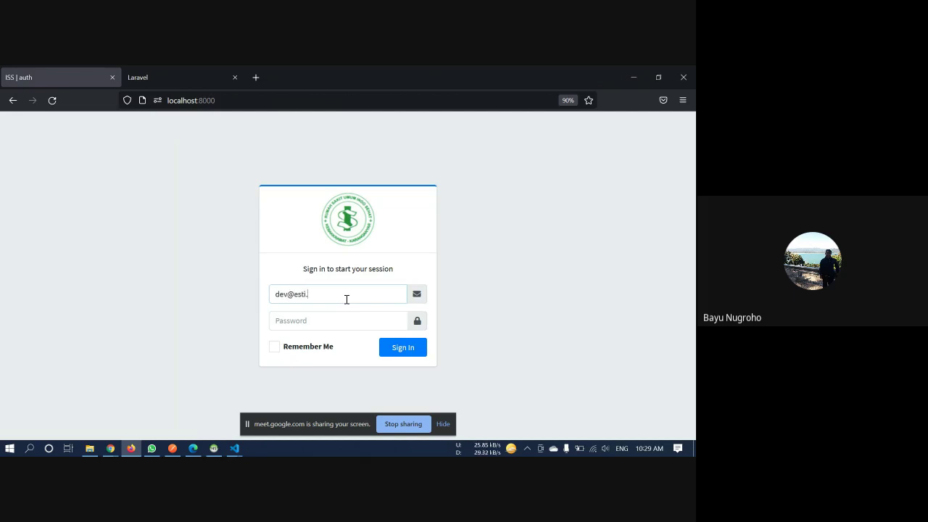
{"action": "key", "text": "Tab"}
{"action": "type", "text": "•••••"}
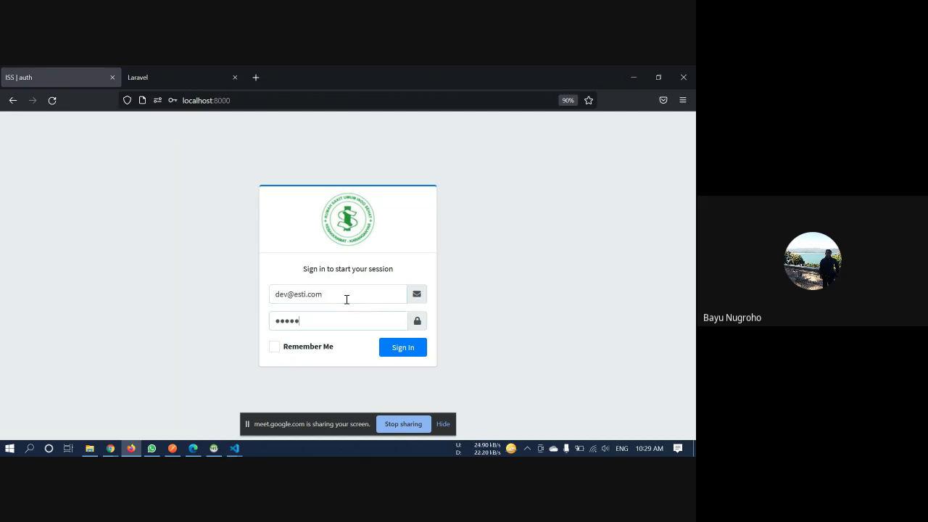
{"action": "type", "text": "•••"}
Hide the screen-sharing notice, sign in, and dismiss the browser's save-login prompt
{"action": "left_click", "coordinate": [510, 305]}
{"action": "left_click", "coordinate": [442, 424]}
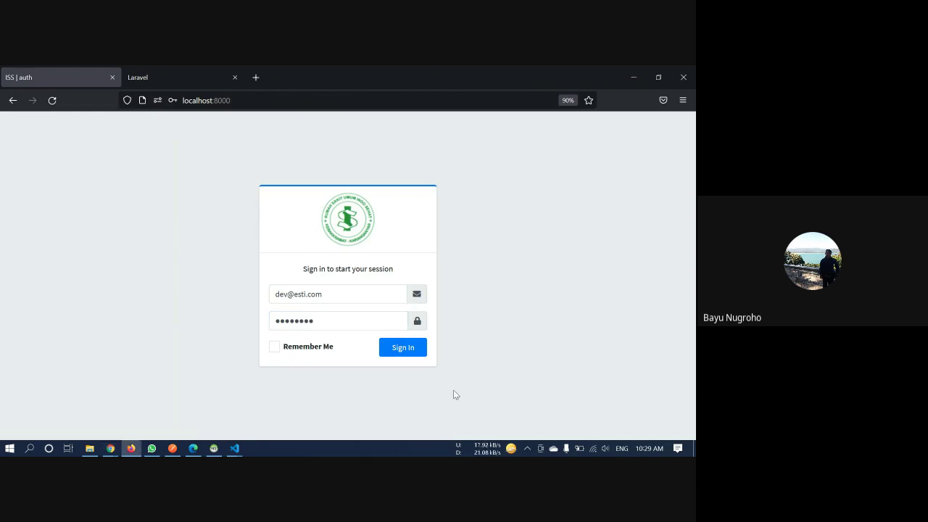
{"action": "left_click", "coordinate": [405, 348]}
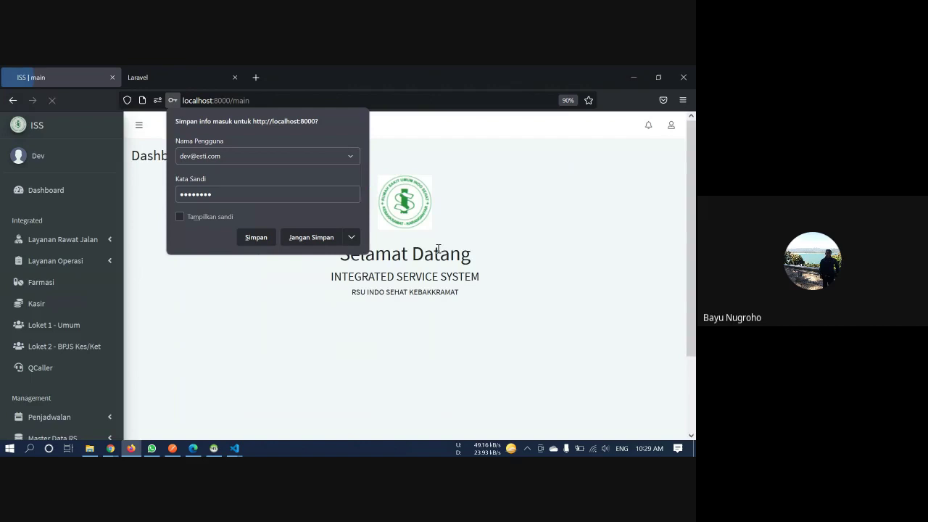
{"action": "left_click", "coordinate": [484, 233]}
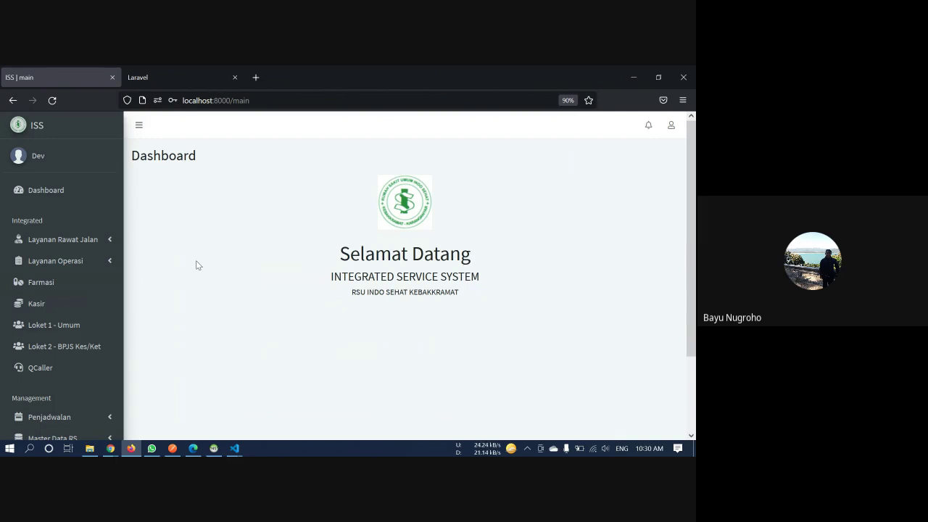
{"action": "scroll", "coordinate": [196, 261], "scroll_direction": "down", "scroll_amount": 3}
{"action": "scroll", "coordinate": [196, 261], "scroll_direction": "up", "scroll_amount": 3}
{"action": "scroll", "coordinate": [196, 262], "scroll_direction": "down", "scroll_amount": 3}
Go to User Management under Users and start a new user with Add User
{"action": "left_click", "coordinate": [102, 426]}
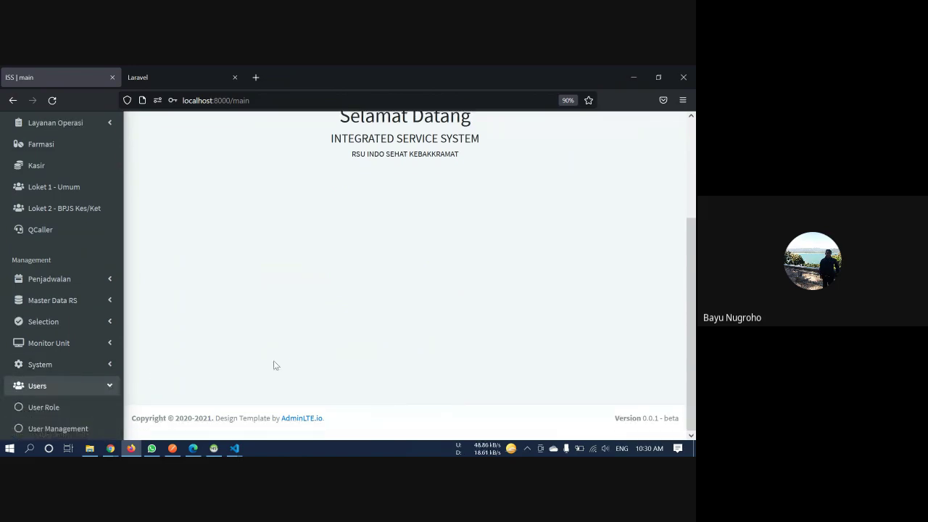
{"action": "left_click", "coordinate": [76, 435]}
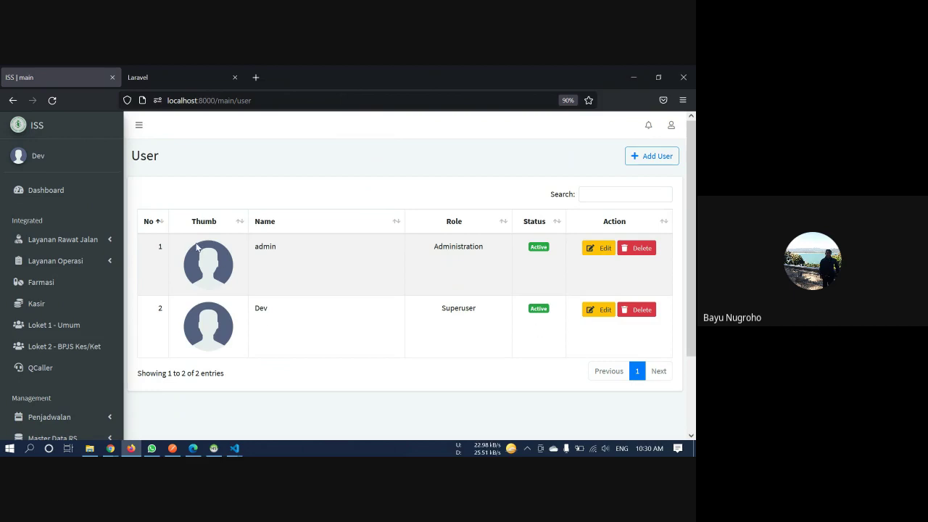
{"action": "left_click", "coordinate": [650, 166]}
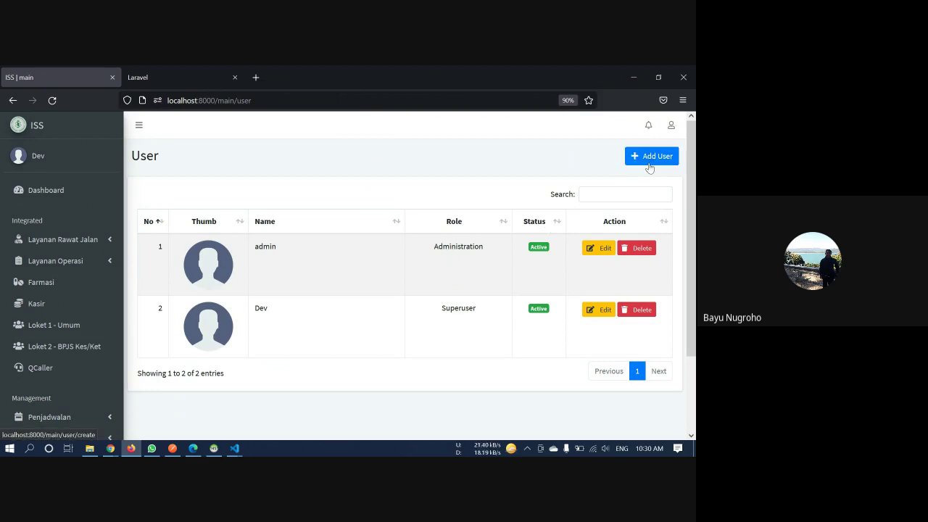
{"action": "left_click", "coordinate": [255, 216]}
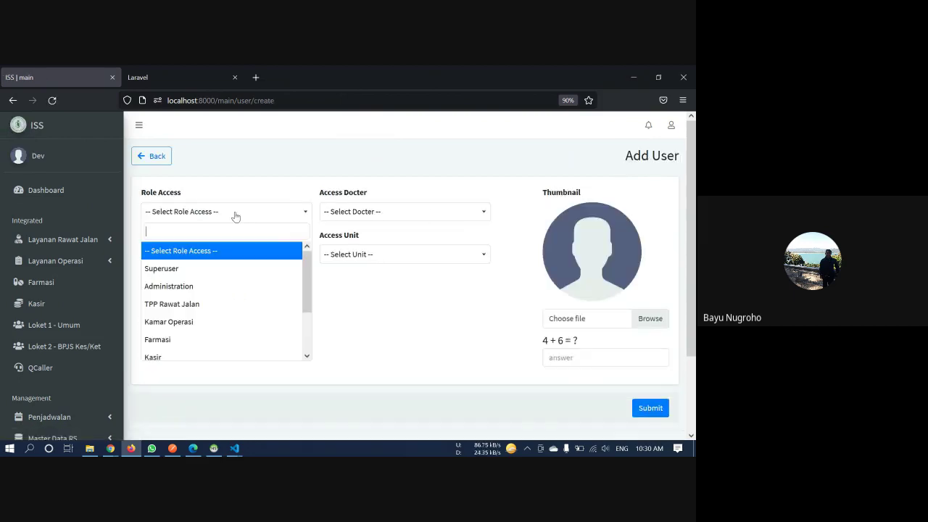
Set the new user's Role Access to Superuser
{"action": "left_click", "coordinate": [288, 170]}
{"action": "left_click", "coordinate": [254, 216]}
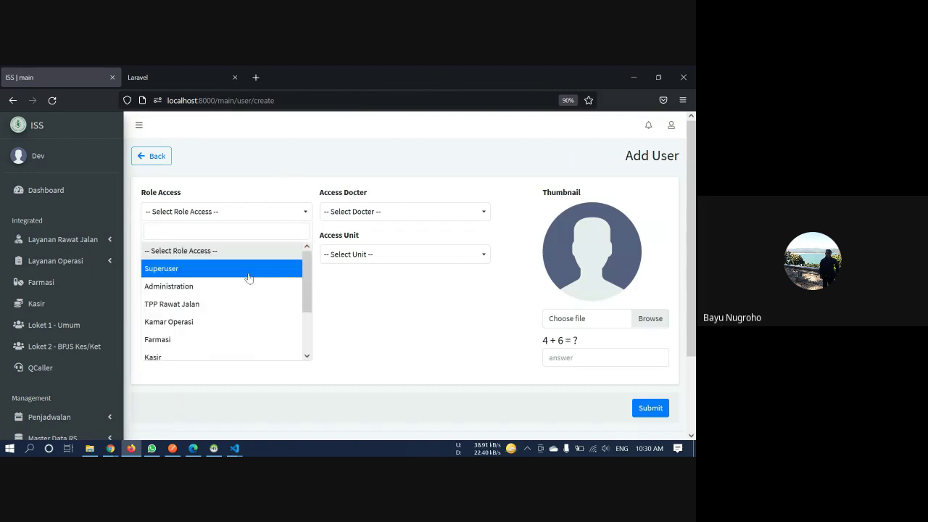
{"action": "left_click", "coordinate": [248, 274]}
{"action": "left_click", "coordinate": [238, 213]}
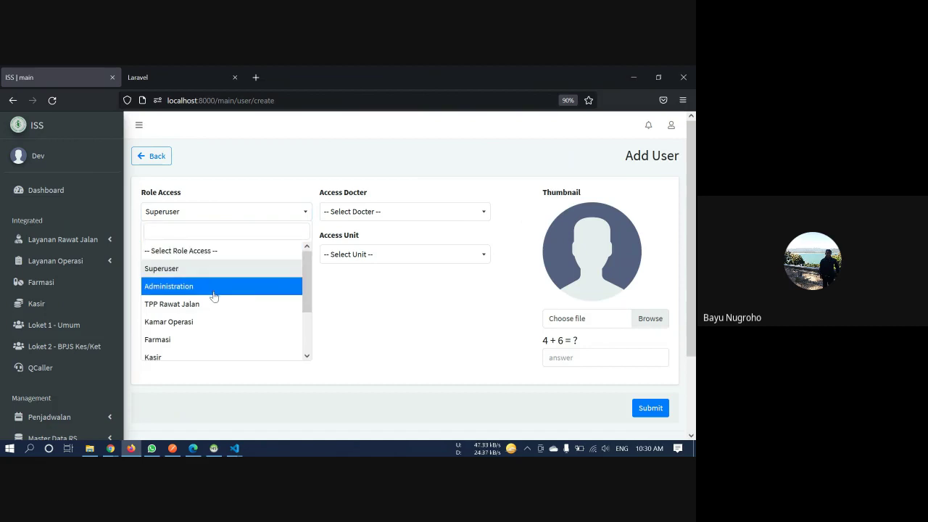
{"action": "left_click", "coordinate": [218, 288]}
{"action": "left_click", "coordinate": [234, 217]}
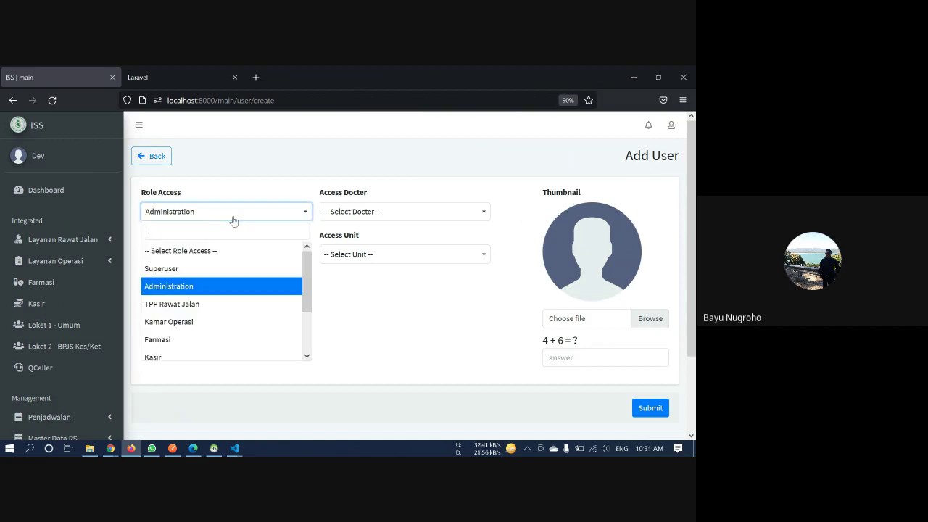
{"action": "left_click", "coordinate": [214, 274]}
Enter the new user's full name and e-mail address
{"action": "left_click", "coordinate": [223, 261]}
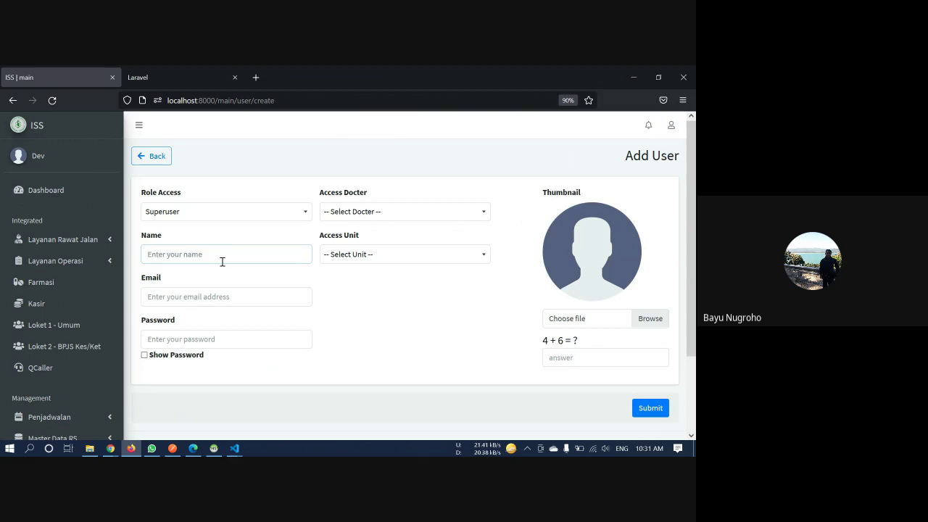
{"action": "key", "text": "Tab"}
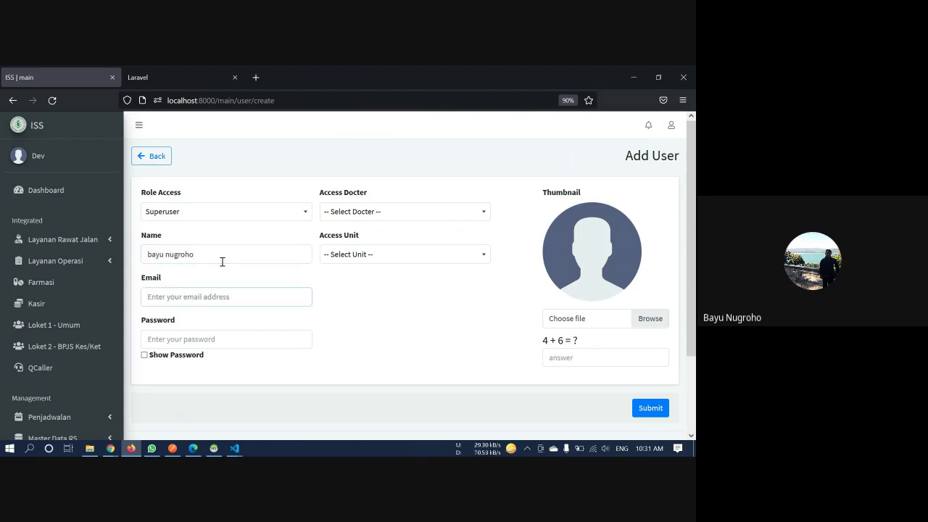
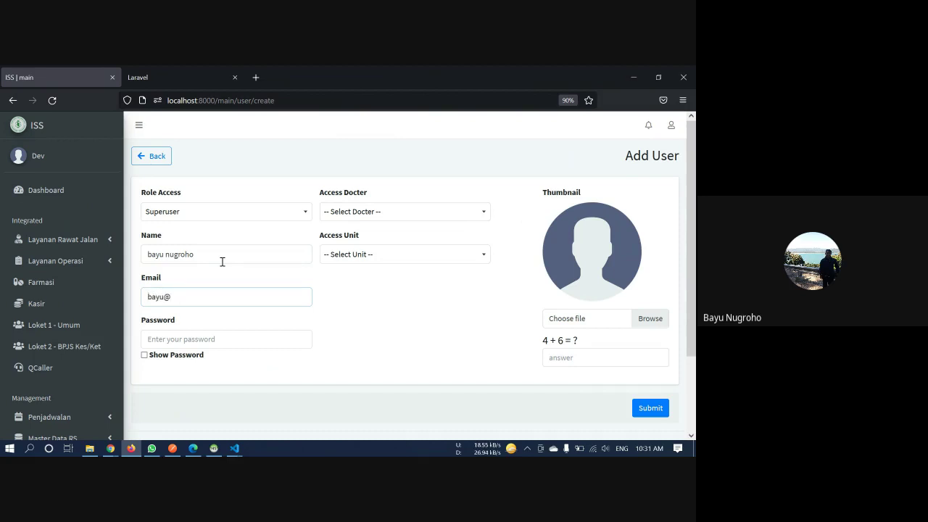
Enter an eight-digit password and tick Show Password to display it
{"action": "key", "text": "Tab"}
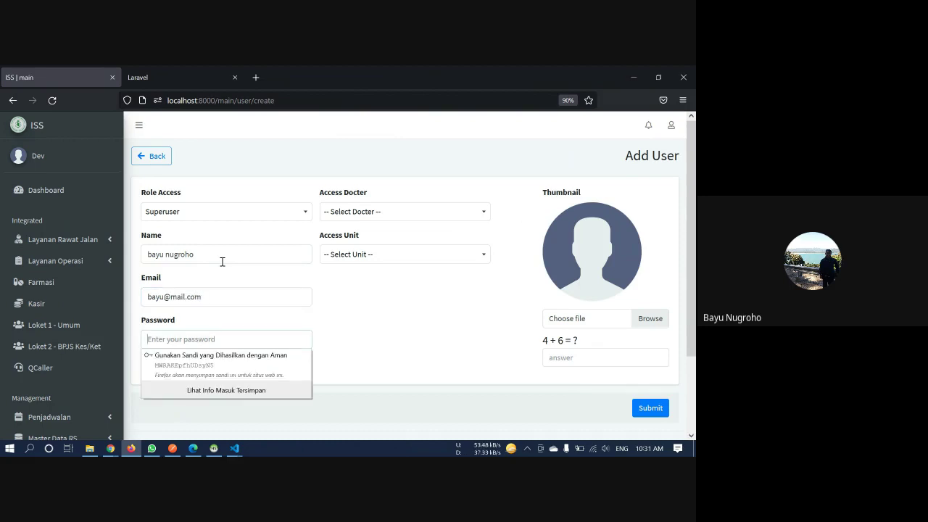
{"action": "left_click", "coordinate": [384, 346]}
{"action": "left_click", "coordinate": [275, 338]}
{"action": "left_click", "coordinate": [351, 363]}
{"action": "left_click", "coordinate": [184, 356]}
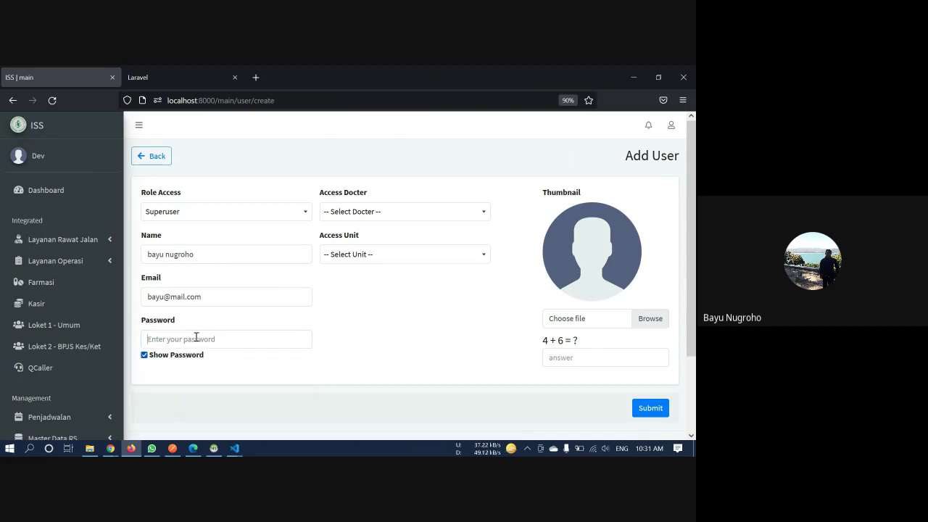
{"action": "left_click", "coordinate": [194, 338]}
{"action": "type", "text": "12345678"}
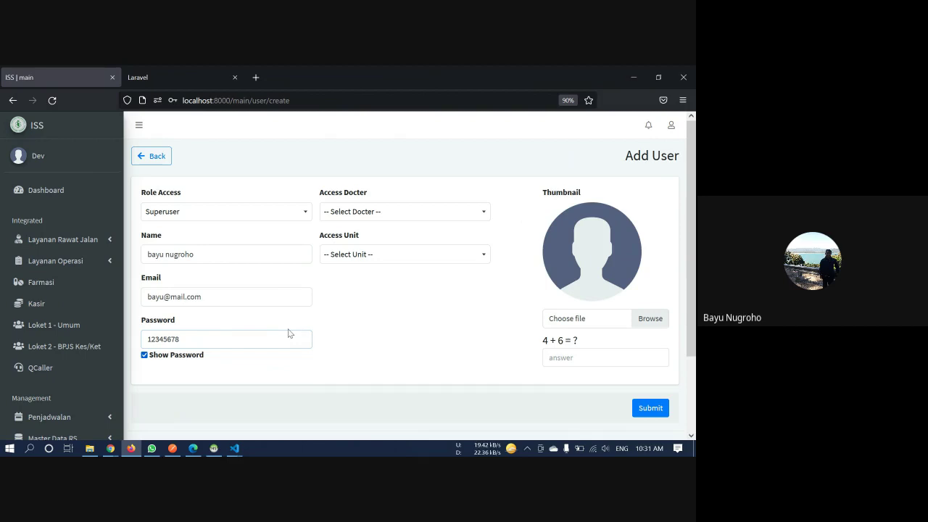
{"action": "double_click", "coordinate": [161, 341]}
{"action": "left_click", "coordinate": [442, 202]}
Attach medika.png as the thumbnail, answer the captcha with 10, and submit the user
{"action": "left_click", "coordinate": [588, 359]}
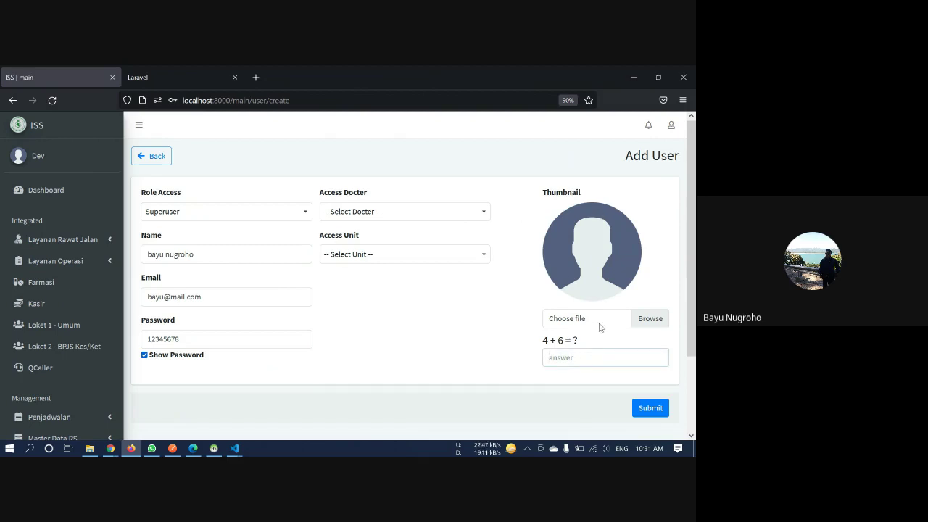
{"action": "left_click", "coordinate": [599, 326]}
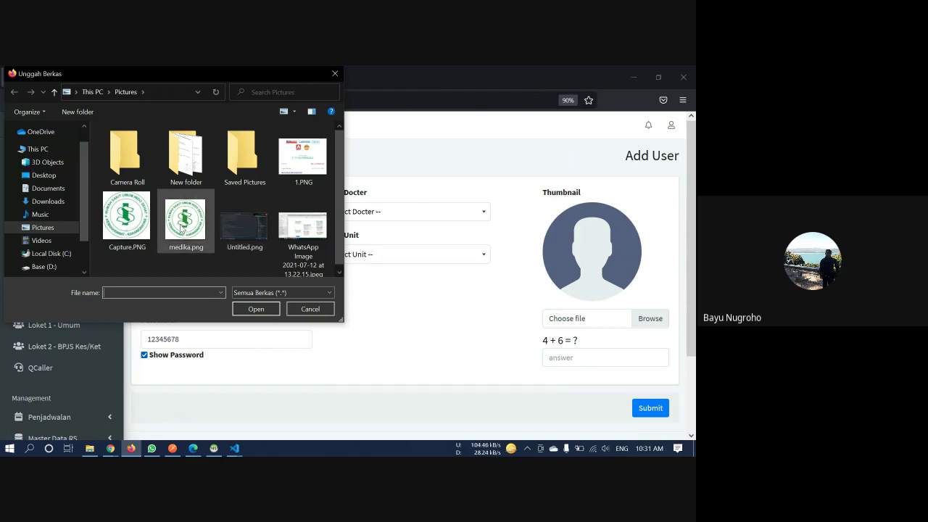
{"action": "double_click", "coordinate": [181, 226]}
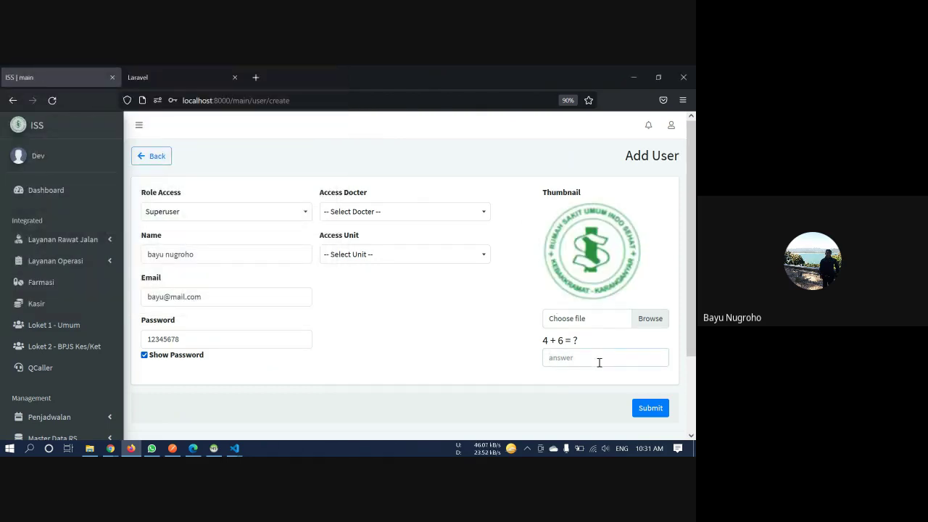
{"action": "type", "text": "10"}
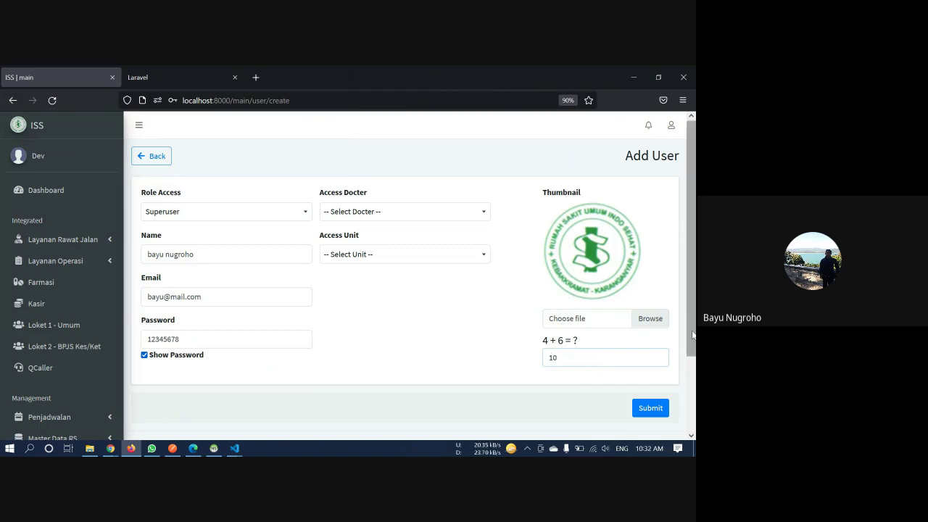
{"action": "left_click_drag", "start_coordinate": [693, 335], "coordinate": [693, 352]}
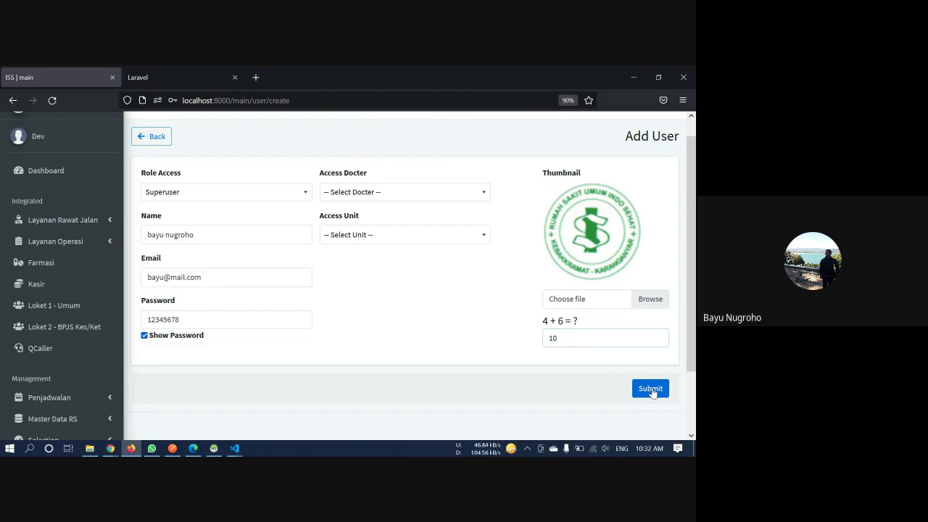
{"action": "left_click", "coordinate": [651, 390]}
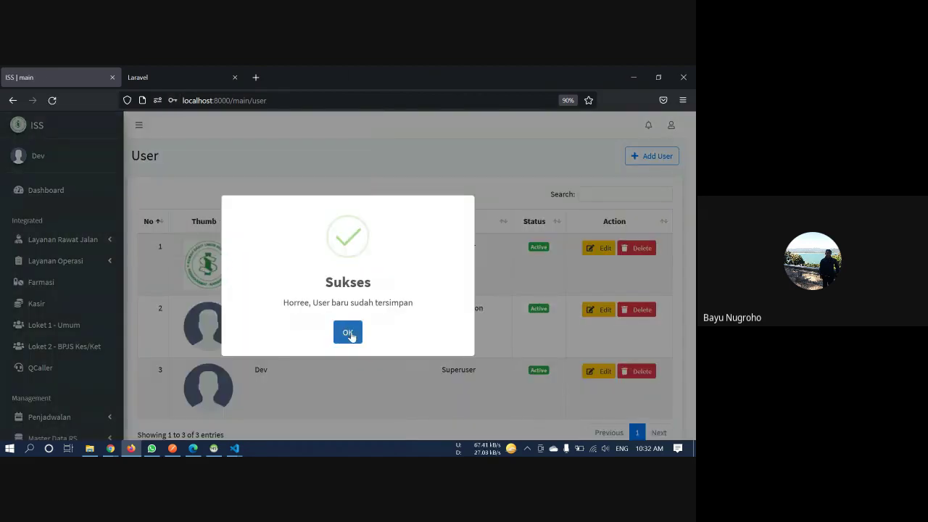
Close the success message and log out of ISS
{"action": "left_click", "coordinate": [347, 333]}
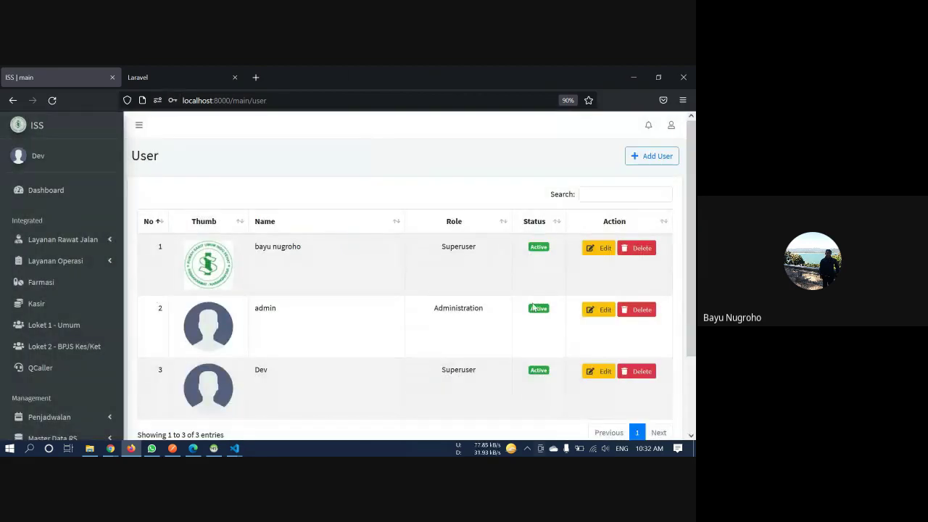
{"action": "left_click", "coordinate": [671, 124]}
{"action": "left_click", "coordinate": [628, 174]}
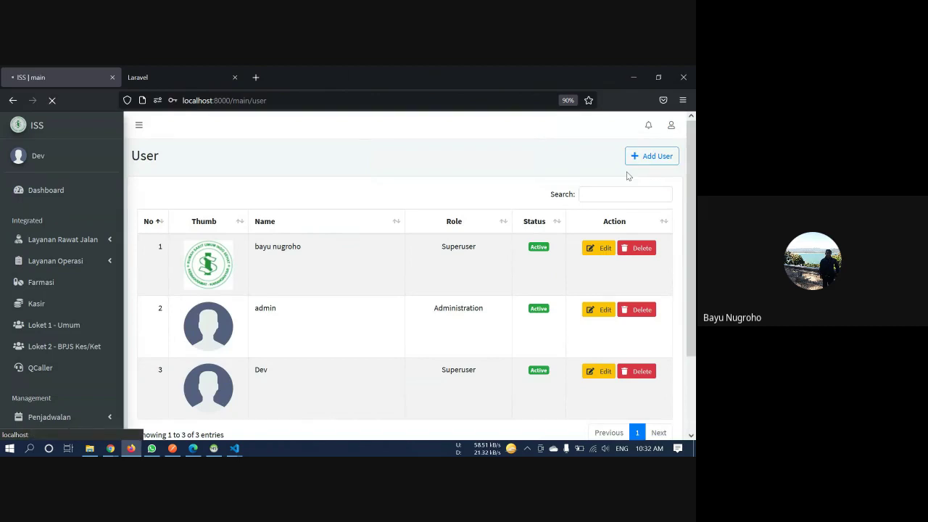
Log in with the new Superuser account's e-mail and password, dismissing the save-login offer
{"action": "left_click", "coordinate": [288, 295]}
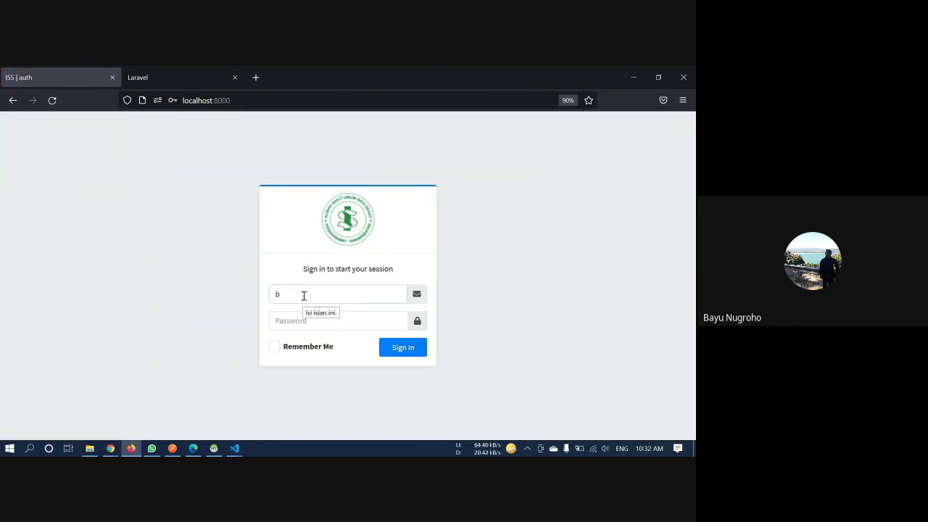
{"action": "key", "text": "Tab"}
{"action": "type", "text": "123456"}
{"action": "key", "text": "Return"}
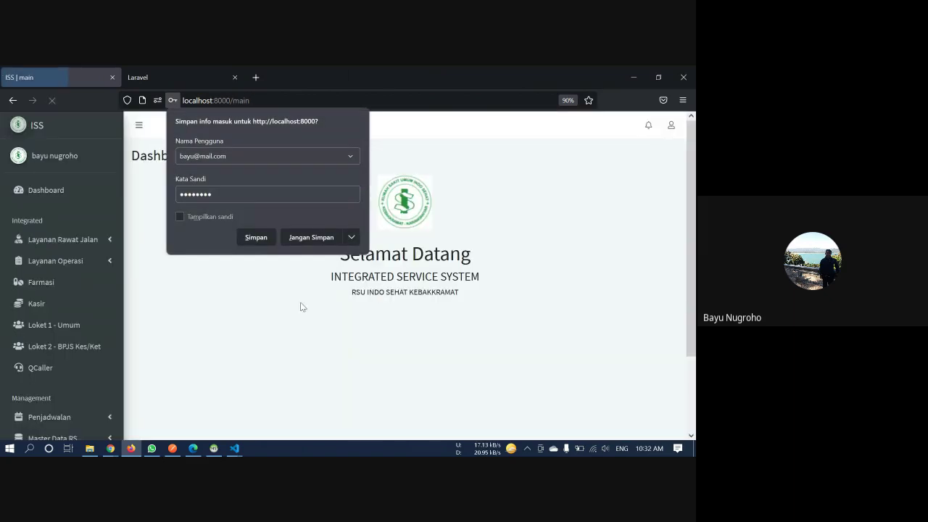
{"action": "left_click", "coordinate": [298, 313]}
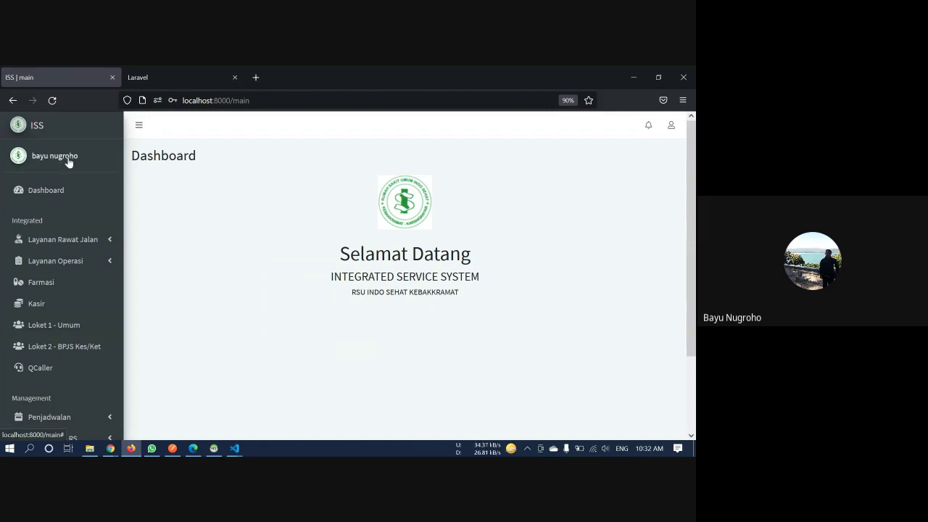
Expand Master Data RS, close the extra Laravel tab, and open the Unit list
{"action": "scroll", "coordinate": [116, 266], "scroll_direction": "down", "scroll_amount": 3}
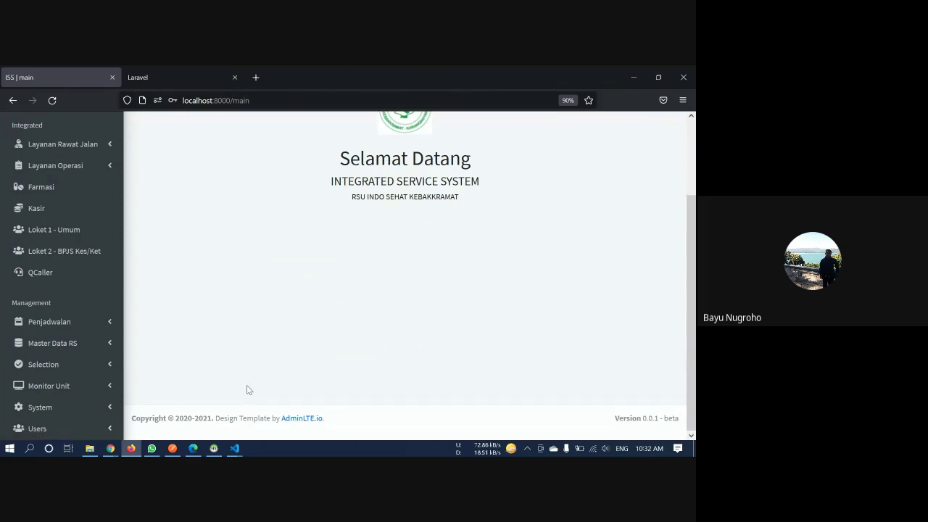
{"action": "left_click", "coordinate": [111, 346]}
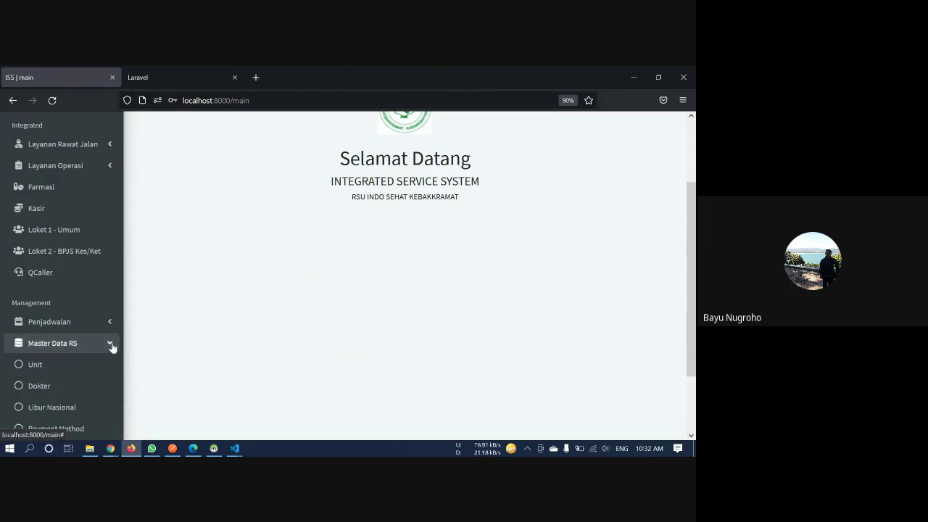
{"action": "scroll", "coordinate": [113, 346], "scroll_direction": "down", "scroll_amount": 2}
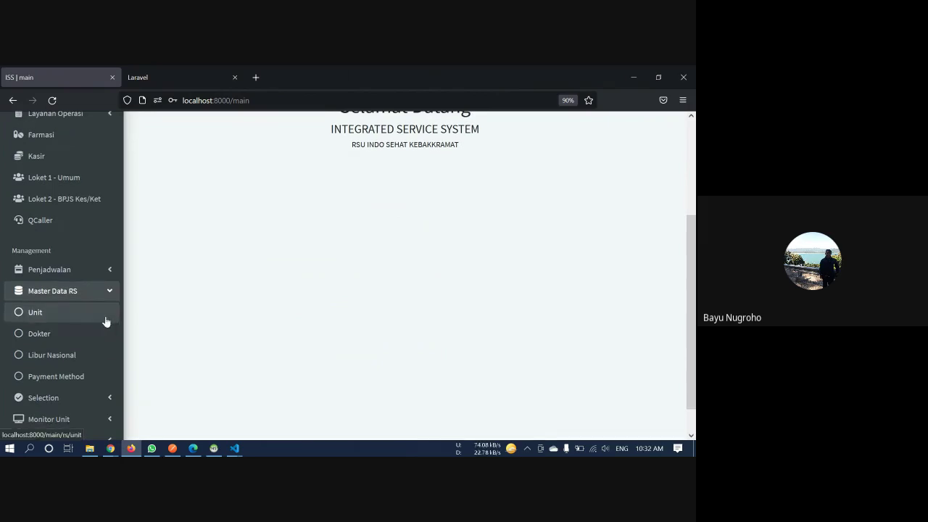
{"action": "left_click", "coordinate": [235, 77]}
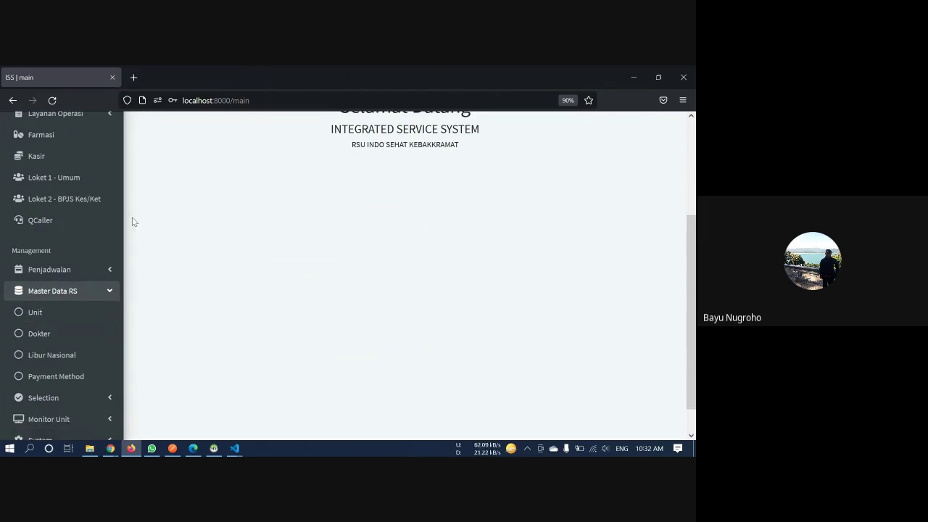
{"action": "left_click", "coordinate": [54, 314]}
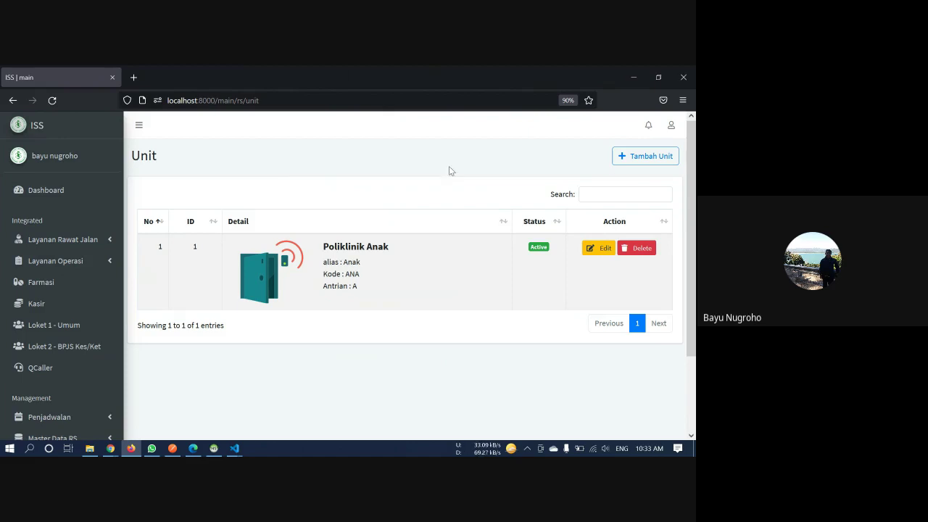
Start a new unit of type Rawat Jalan named Poliklinik Bedah
{"action": "left_click", "coordinate": [666, 156]}
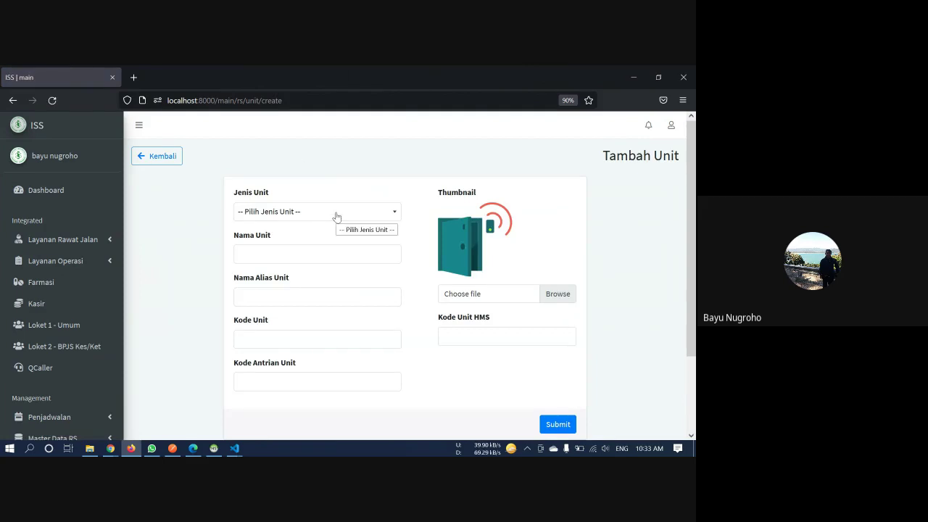
{"action": "left_click", "coordinate": [336, 216]}
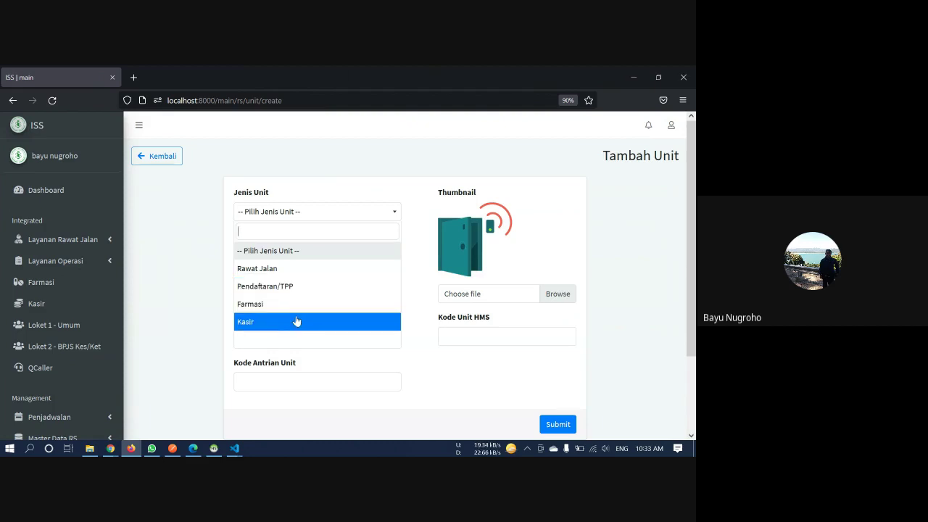
{"action": "left_click", "coordinate": [313, 268]}
{"action": "left_click", "coordinate": [308, 253]}
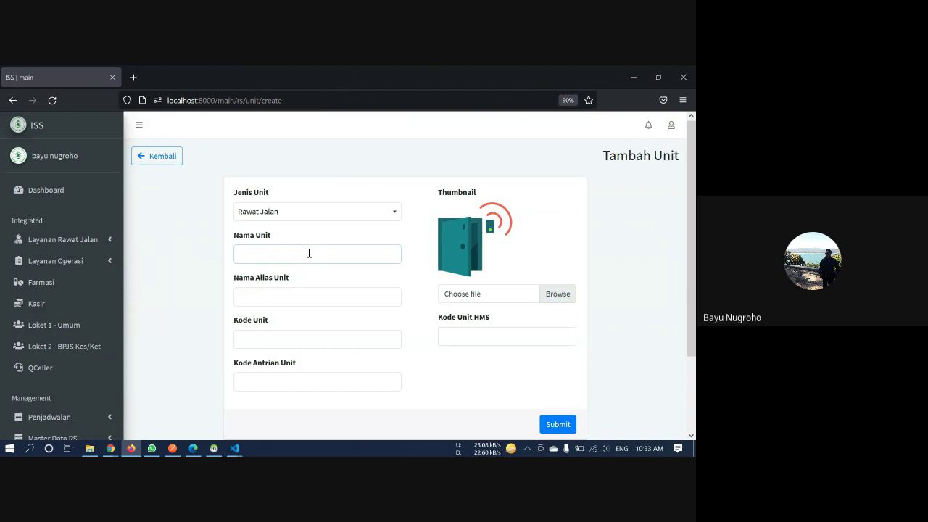
{"action": "type", "text": "Poliklinik Bedah"}
Give the unit alias Bedah and unit code BED
{"action": "left_click", "coordinate": [292, 298]}
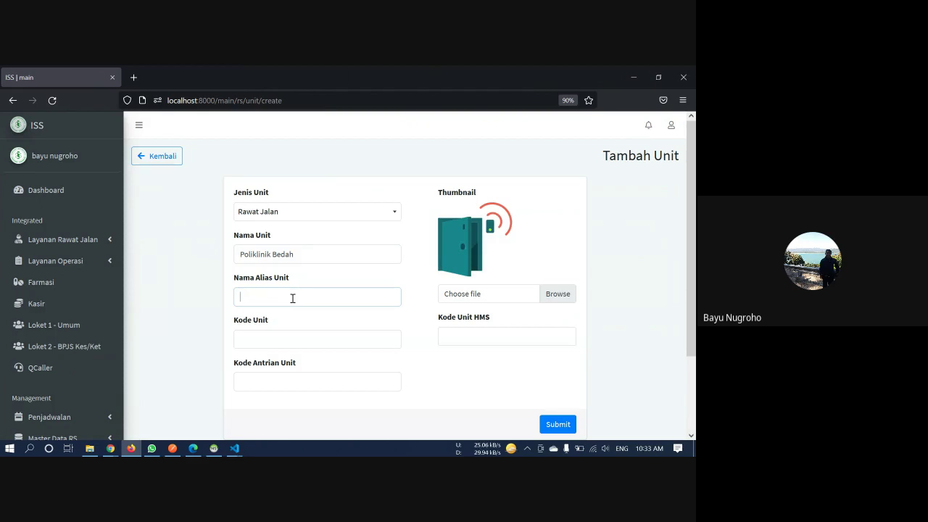
{"action": "type", "text": "Bedah"}
{"action": "key", "text": "Tab"}
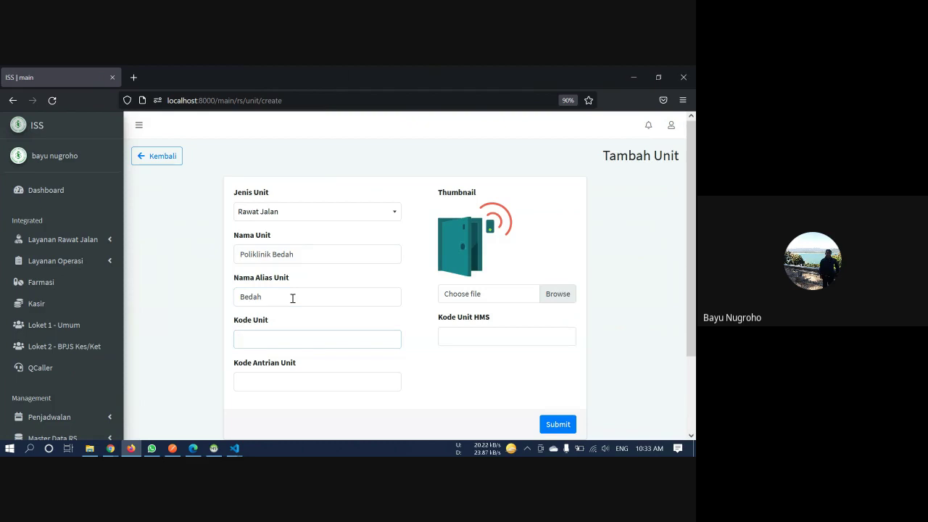
{"action": "type", "text": "BED"}
{"action": "double_click", "coordinate": [259, 342]}
{"action": "left_click", "coordinate": [283, 326]}
{"action": "left_click_drag", "start_coordinate": [282, 323], "coordinate": [227, 325]}
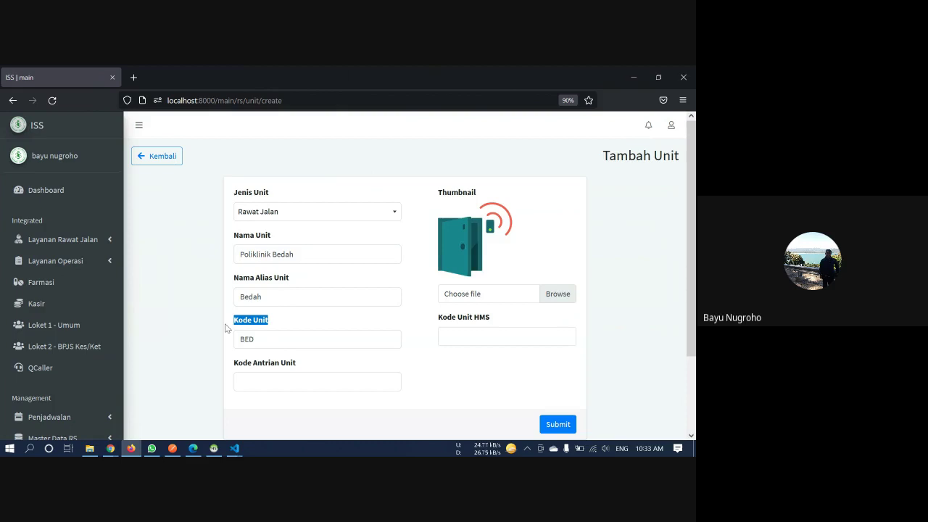
{"action": "left_click", "coordinate": [234, 326]}
{"action": "left_click_drag", "start_coordinate": [235, 322], "coordinate": [282, 327]}
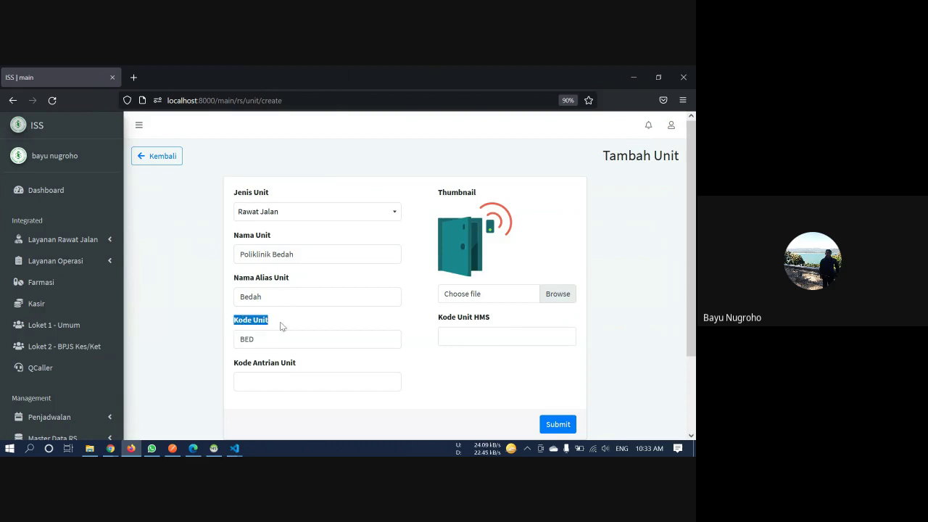
Fill in queue code B and submit the new Poliklinik Bedah unit
{"action": "left_click", "coordinate": [309, 383]}
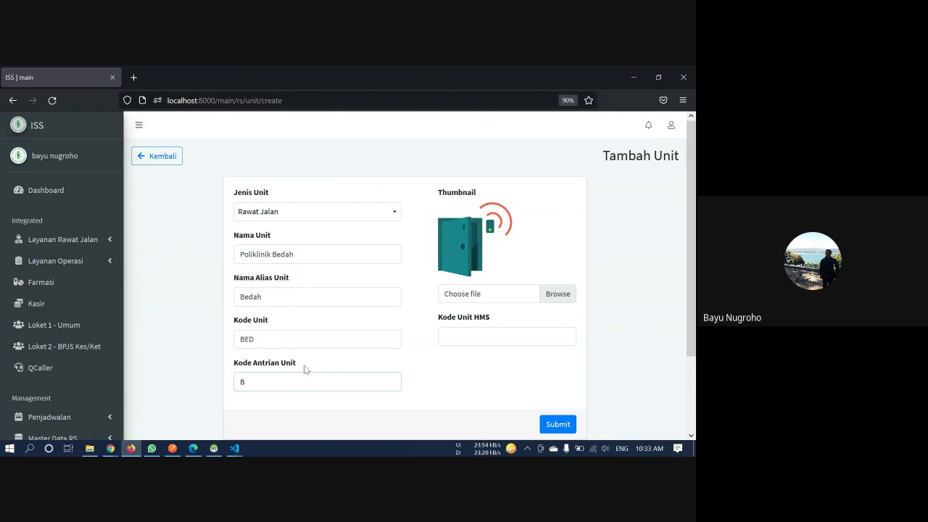
{"action": "scroll", "coordinate": [304, 370], "scroll_direction": "down", "scroll_amount": 3}
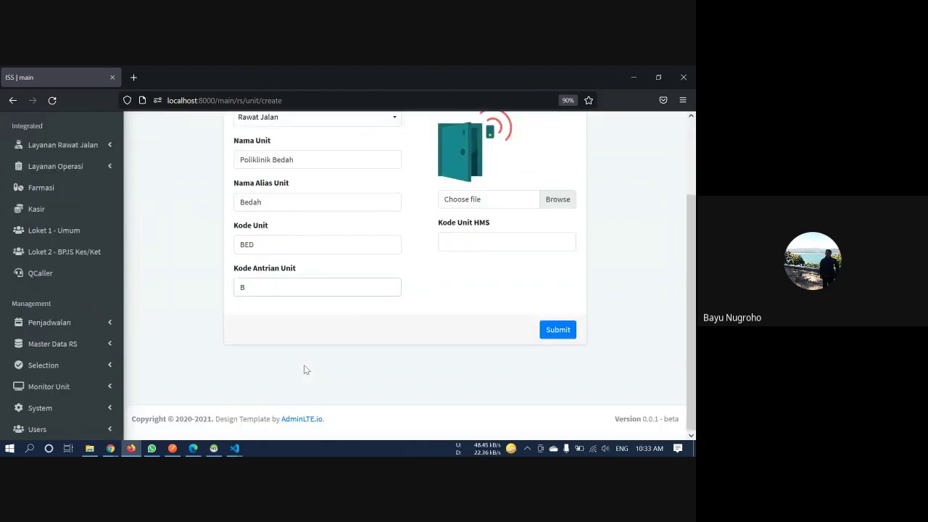
{"action": "scroll", "coordinate": [305, 370], "scroll_direction": "up", "scroll_amount": 2}
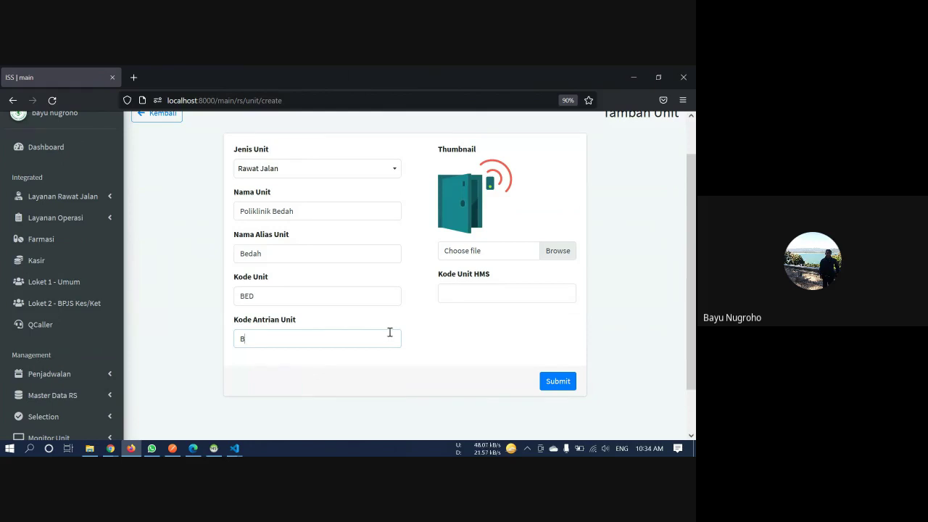
{"action": "scroll", "coordinate": [435, 313], "scroll_direction": "up", "scroll_amount": 1}
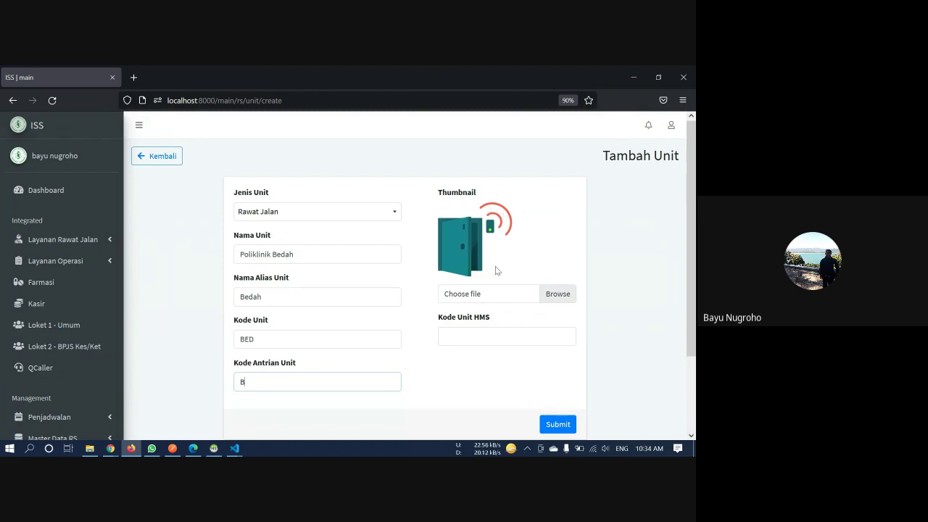
{"action": "left_click", "coordinate": [481, 333]}
{"action": "scroll", "coordinate": [480, 333], "scroll_direction": "down", "scroll_amount": 1}
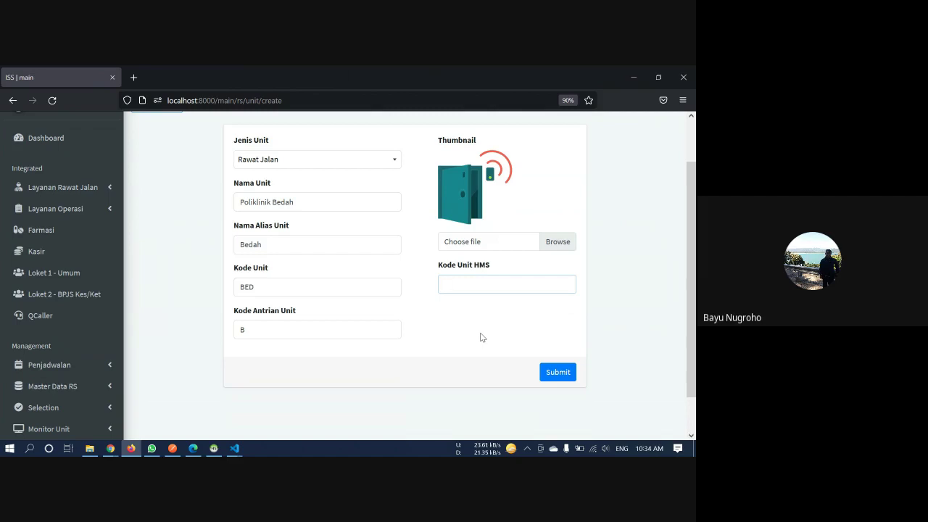
{"action": "left_click", "coordinate": [557, 372]}
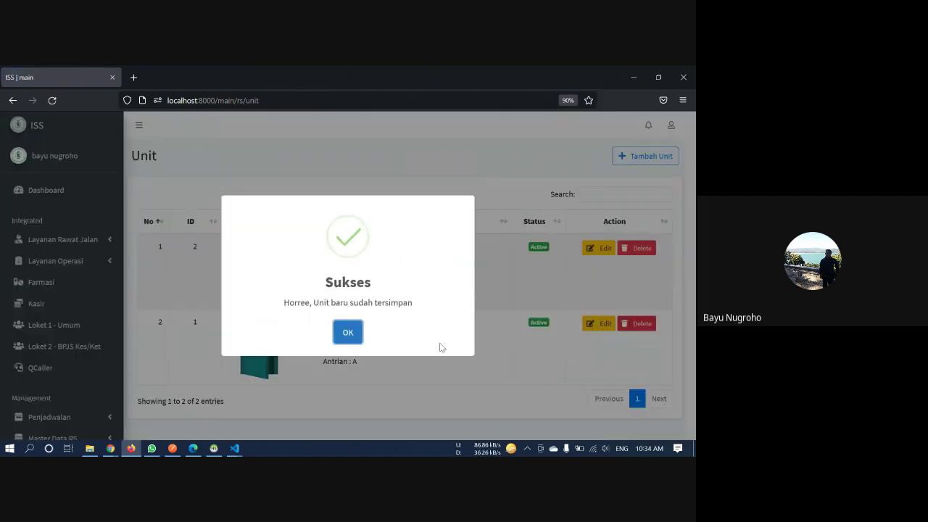
Change Poliklinik Bedah's Status Unit to Block and save
{"action": "left_click", "coordinate": [352, 334]}
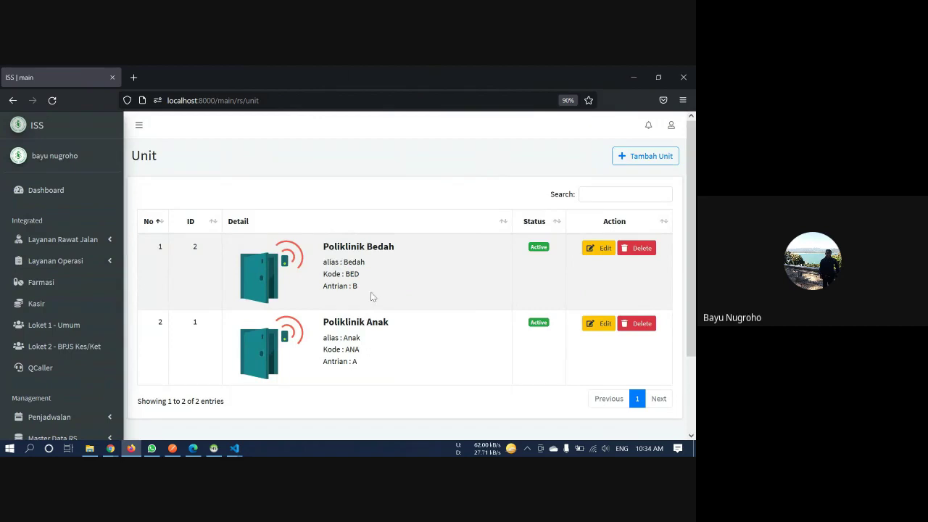
{"action": "left_click", "coordinate": [592, 251]}
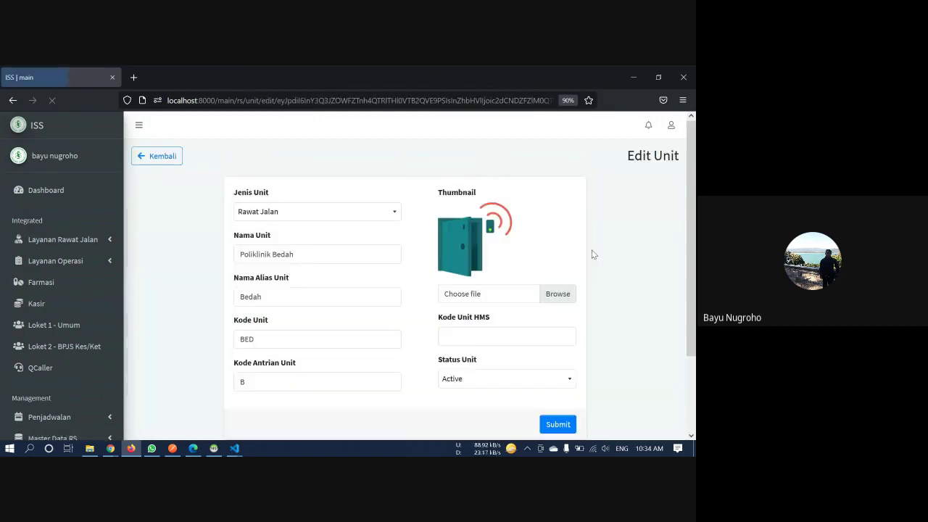
{"action": "scroll", "coordinate": [295, 333], "scroll_direction": "down", "scroll_amount": 1}
{"action": "scroll", "coordinate": [294, 333], "scroll_direction": "down", "scroll_amount": 1}
{"action": "scroll", "coordinate": [297, 336], "scroll_direction": "up", "scroll_amount": 1}
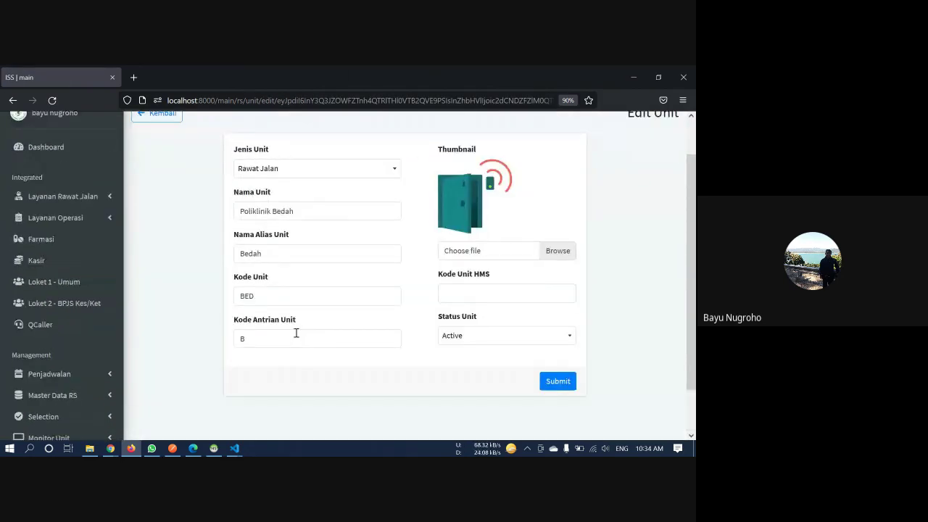
{"action": "left_click", "coordinate": [490, 339]}
{"action": "left_click", "coordinate": [487, 375]}
{"action": "left_click", "coordinate": [563, 382]}
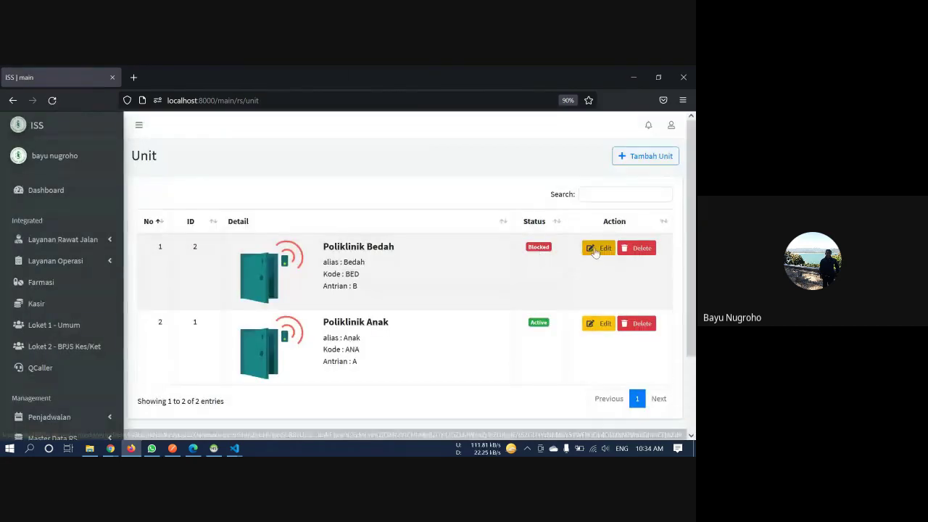
Set Poliklinik Bedah's Status Unit back to Active and save
{"action": "left_click", "coordinate": [596, 248]}
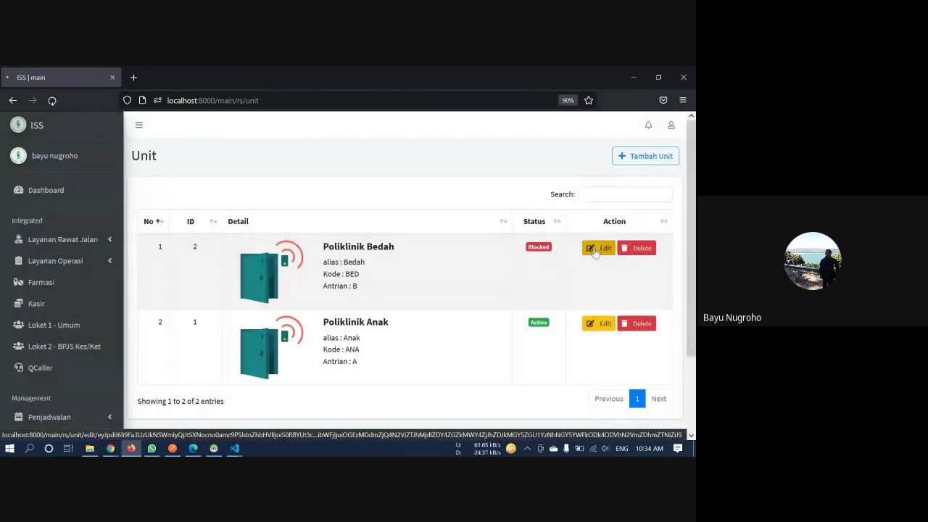
{"action": "scroll", "coordinate": [488, 276], "scroll_direction": "down", "scroll_amount": 1}
{"action": "left_click", "coordinate": [487, 284]}
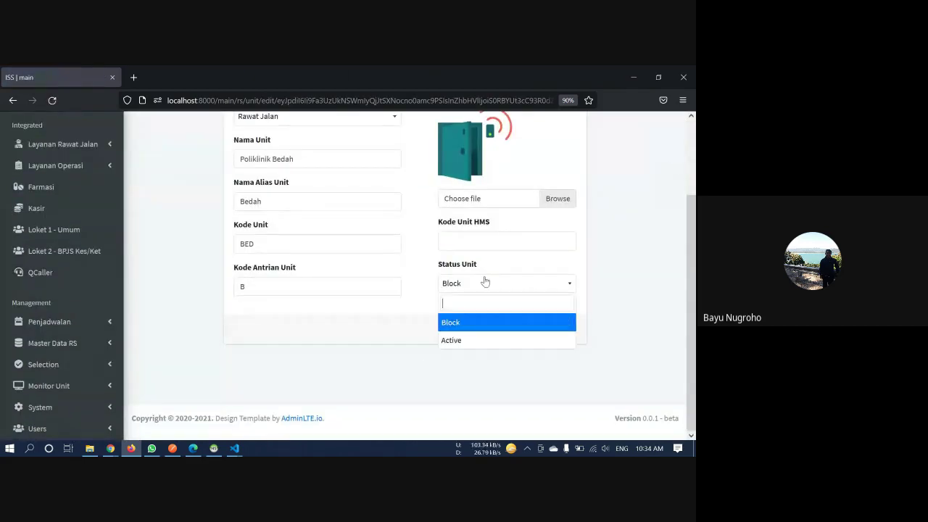
{"action": "left_click", "coordinate": [475, 337]}
{"action": "left_click", "coordinate": [542, 330]}
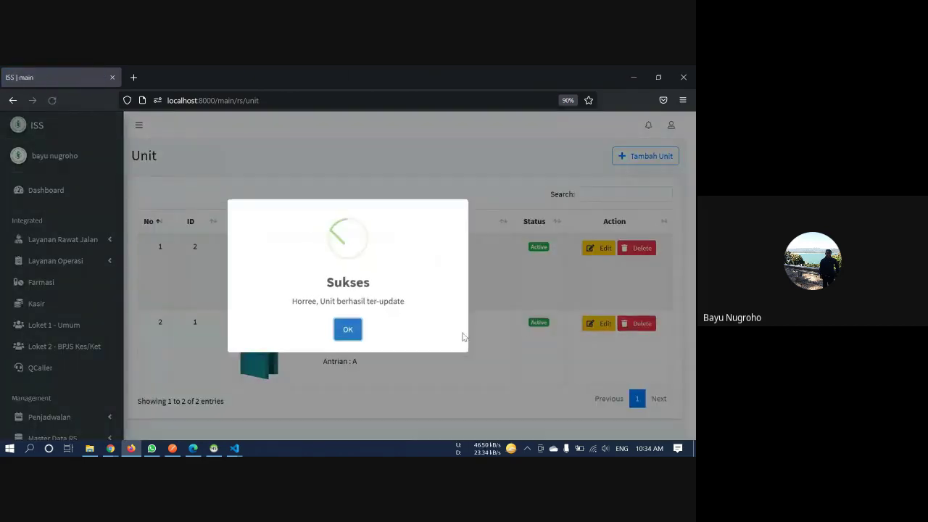
{"action": "left_click", "coordinate": [348, 333]}
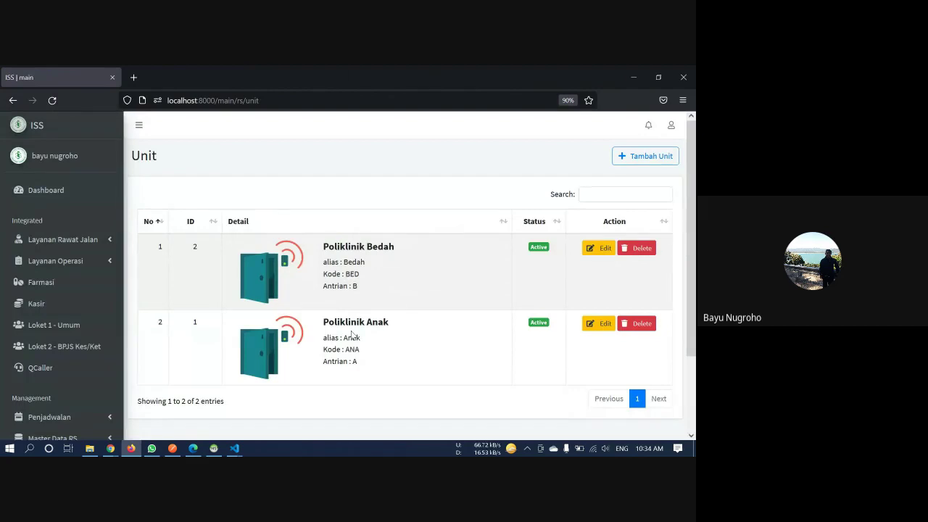
{"action": "scroll", "coordinate": [351, 333], "scroll_direction": "down", "scroll_amount": 3}
{"action": "scroll", "coordinate": [351, 334], "scroll_direction": "up", "scroll_amount": 3}
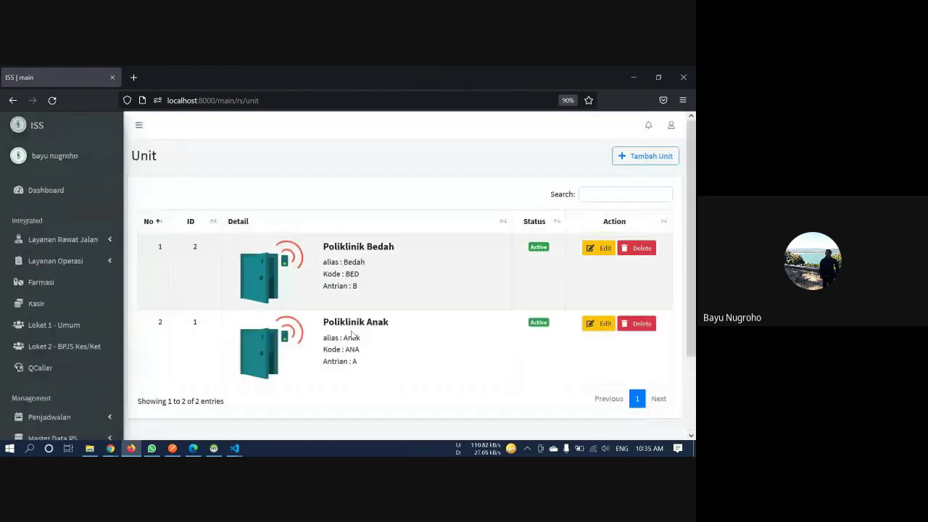
{"action": "scroll", "coordinate": [351, 333], "scroll_direction": "down", "scroll_amount": 3}
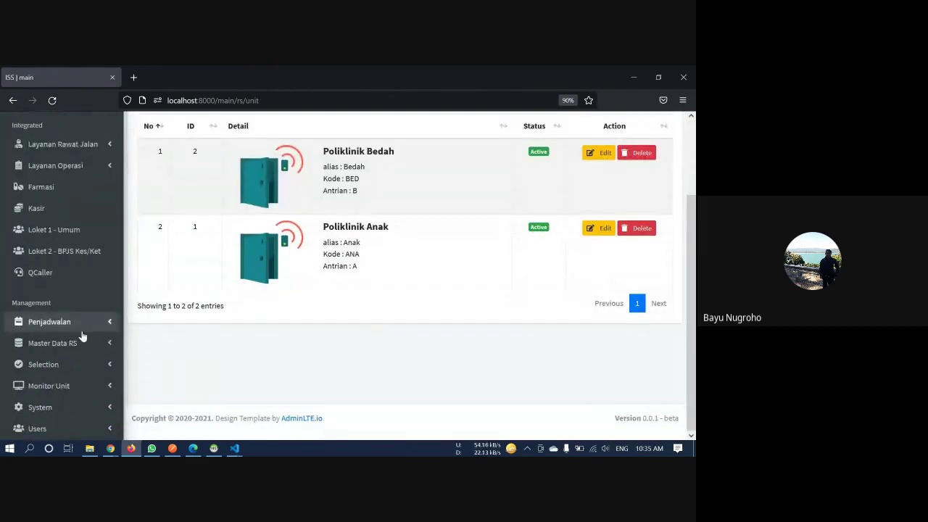
{"action": "left_click", "coordinate": [58, 343]}
Open the doctor list, start a new doctor, and enter the doctor's name
{"action": "left_click", "coordinate": [69, 386]}
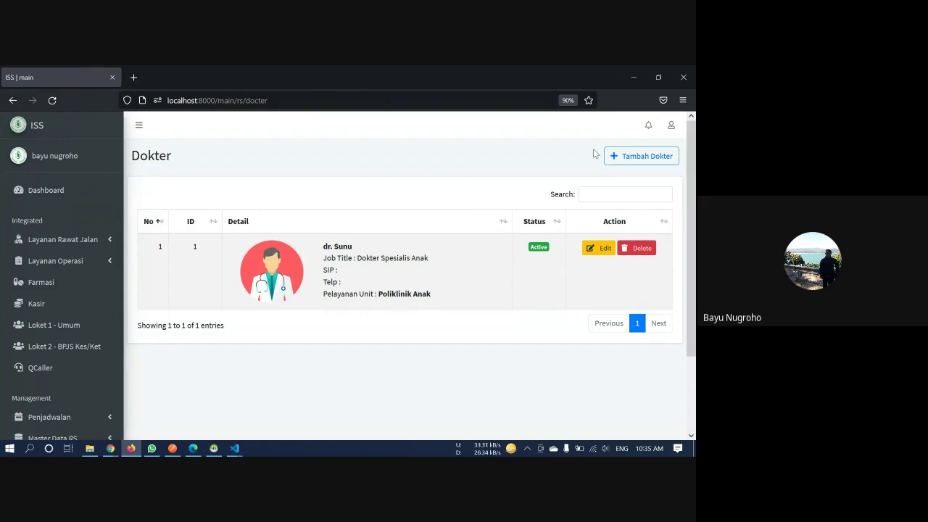
{"action": "left_click", "coordinate": [653, 158]}
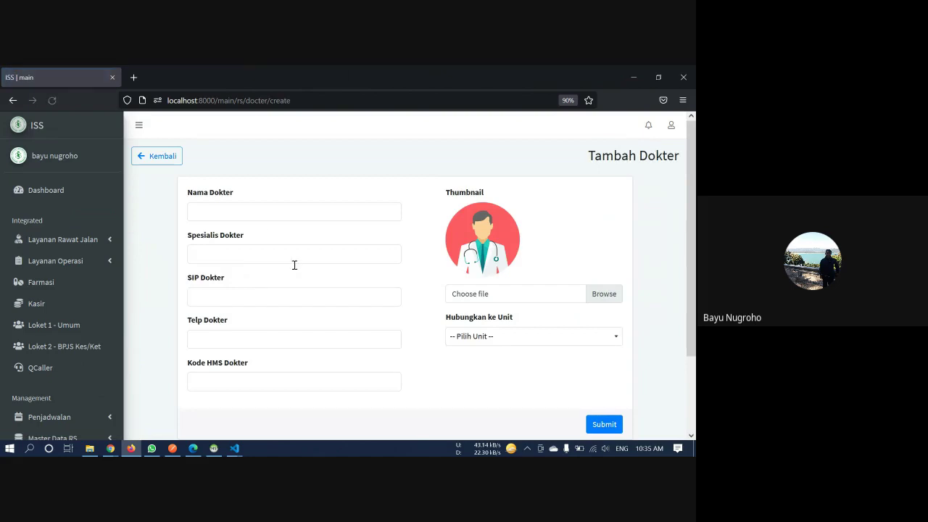
{"action": "left_click", "coordinate": [272, 208]}
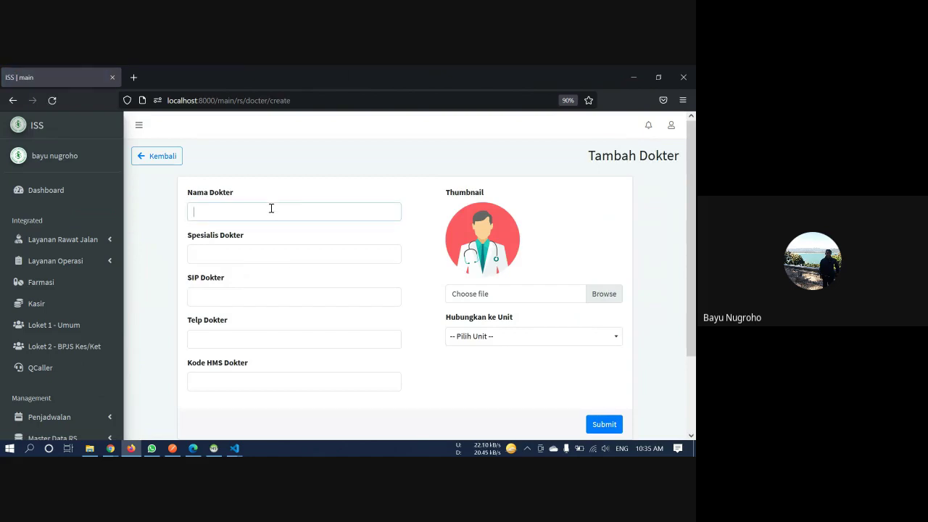
{"action": "type", "text": "dr. Suwardi"}
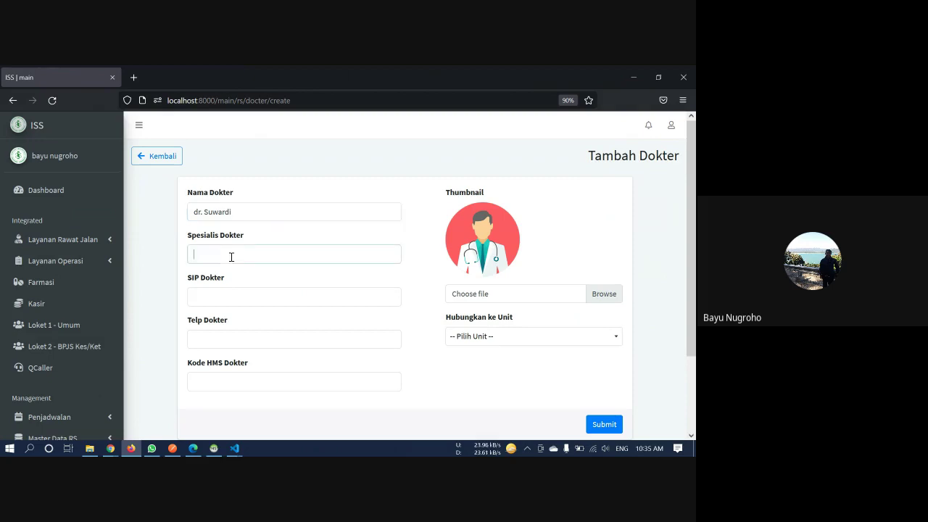
Set the specialty to Dokter Spesialis Bedah and Kode HMS Dokter to 30026
{"action": "left_click", "coordinate": [231, 255]}
{"action": "type", "text": "Dokter Spesialis Bedah"}
{"action": "left_click", "coordinate": [325, 278]}
{"action": "scroll", "coordinate": [325, 278], "scroll_direction": "down", "scroll_amount": 1}
{"action": "scroll", "coordinate": [325, 281], "scroll_direction": "up", "scroll_amount": 1}
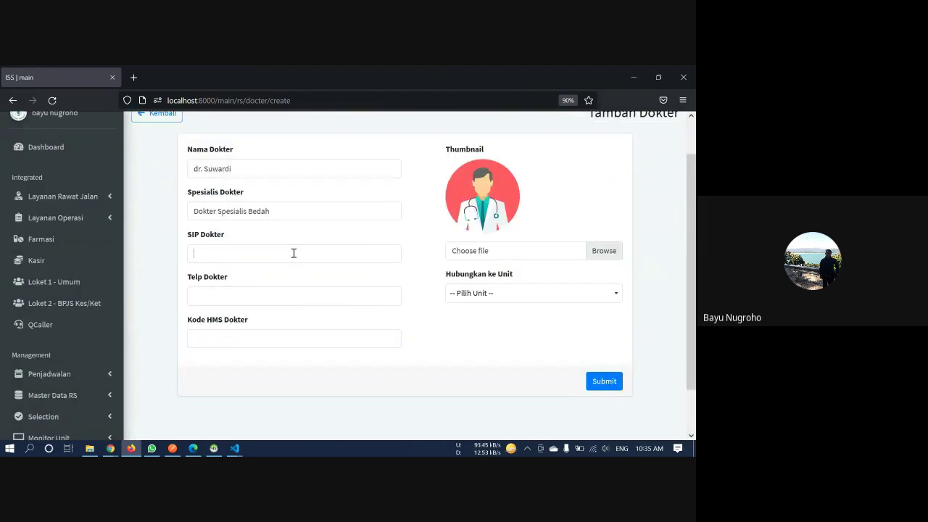
{"action": "left_click", "coordinate": [294, 253]}
{"action": "left_click", "coordinate": [276, 294]}
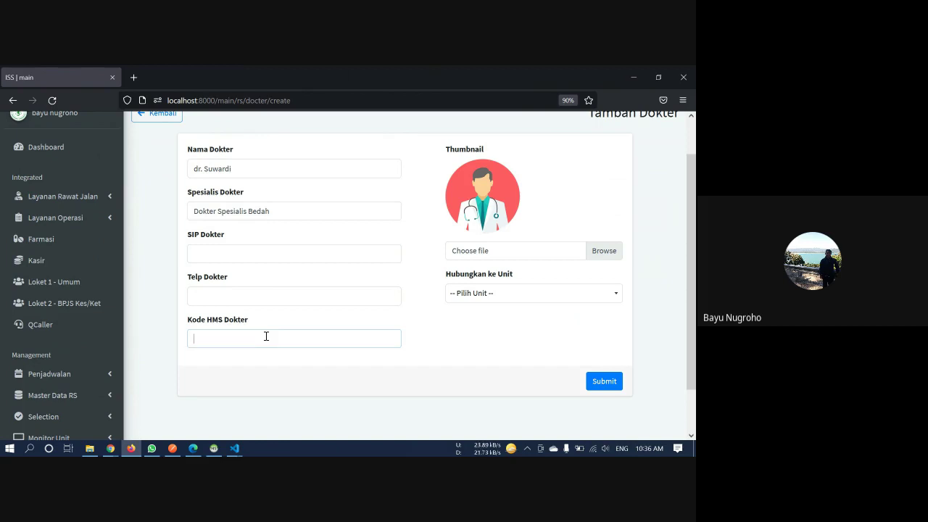
{"action": "type", "text": "30026"}
Attach medika.png as the new doctor's thumbnail image
{"action": "left_click", "coordinate": [517, 252]}
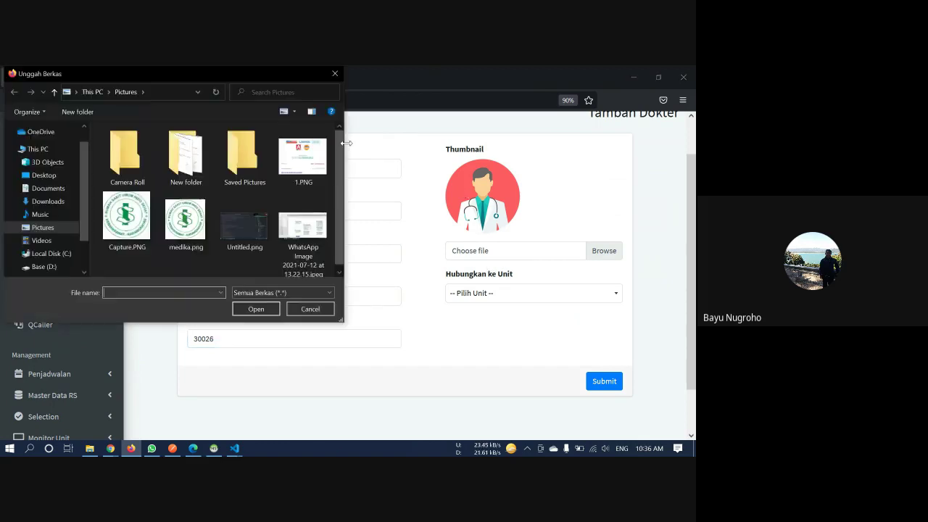
{"action": "left_click", "coordinate": [186, 219]}
{"action": "left_click", "coordinate": [257, 309]}
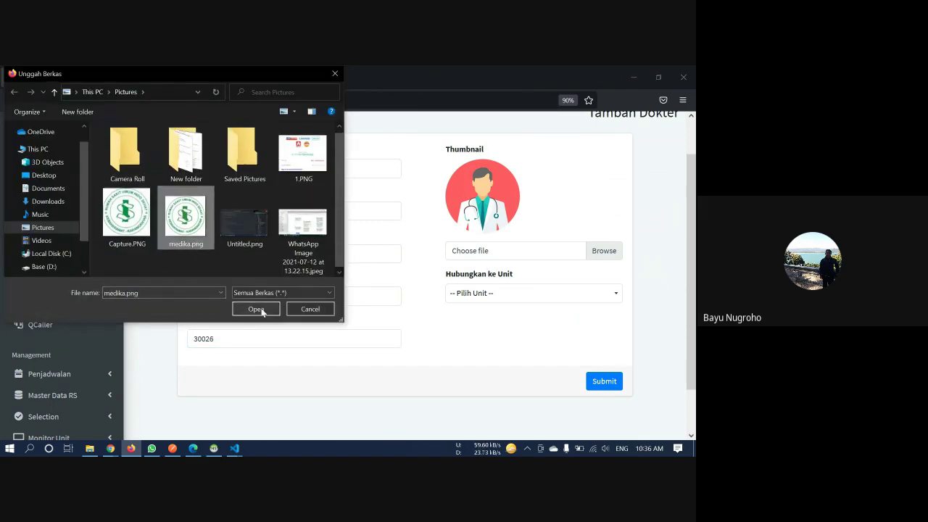
Link the doctor to Poliklinik Bedah, submit, and acknowledge the Sukses message
{"action": "left_click", "coordinate": [554, 293]}
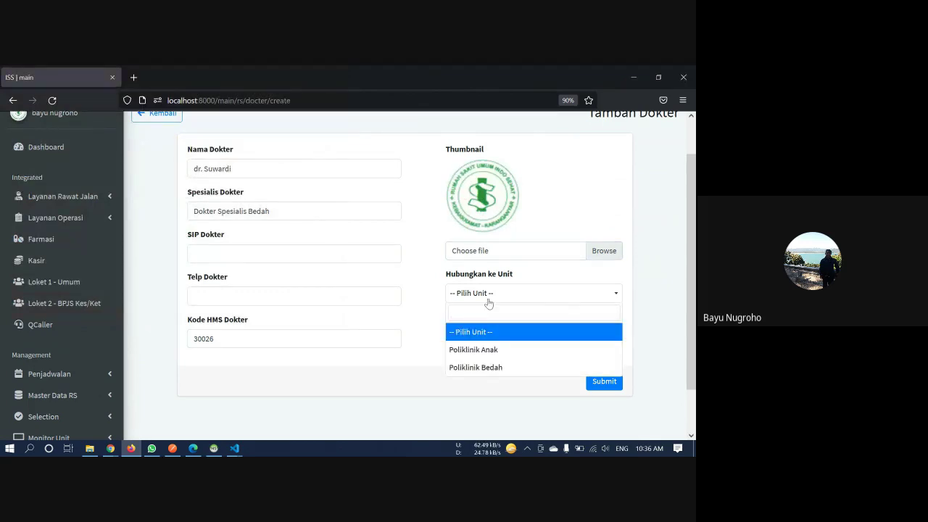
{"action": "left_click", "coordinate": [506, 368]}
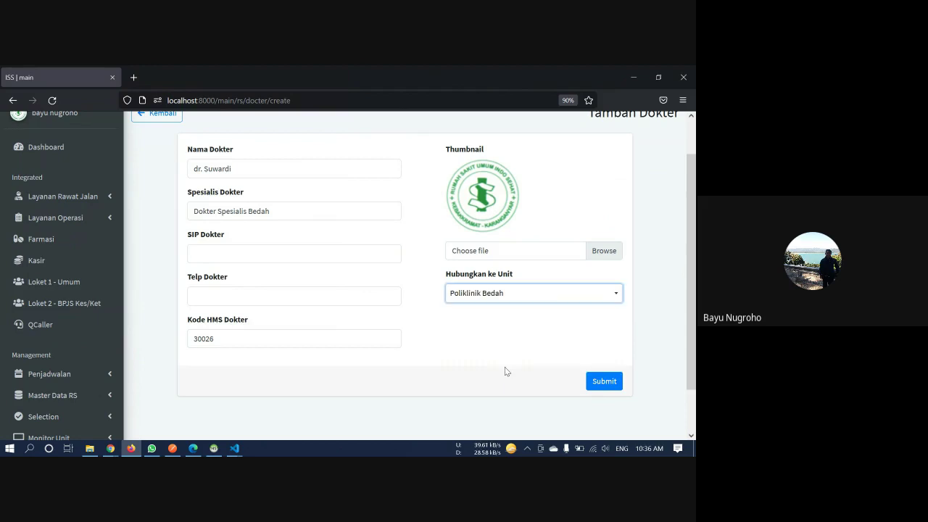
{"action": "left_click", "coordinate": [606, 387]}
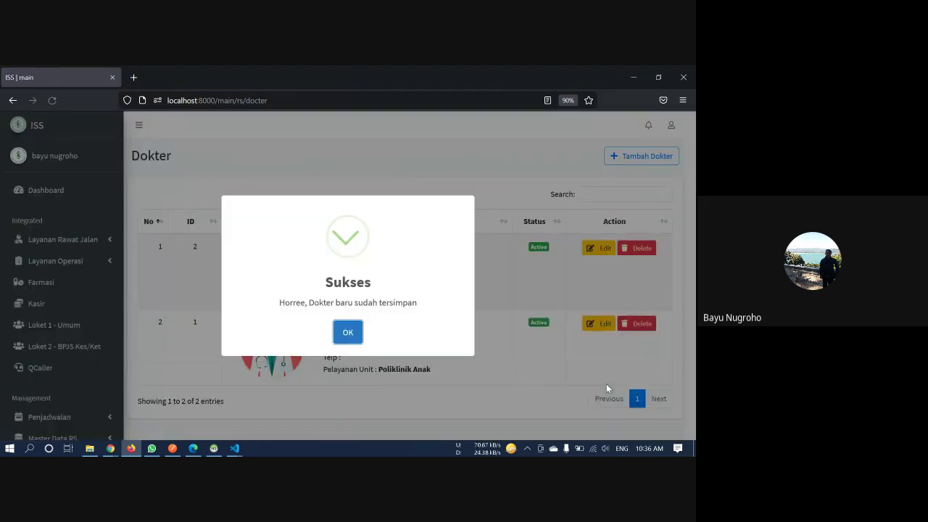
{"action": "left_click", "coordinate": [349, 331]}
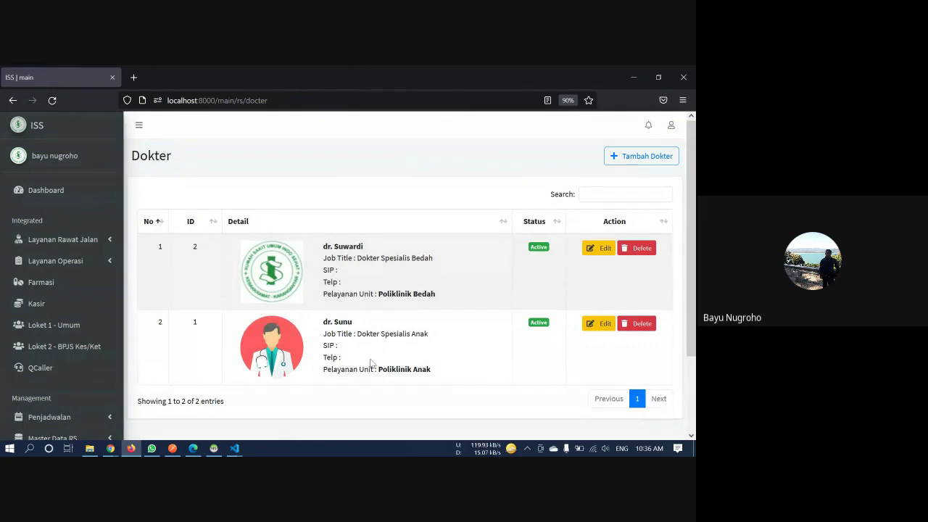
{"action": "scroll", "coordinate": [371, 362], "scroll_direction": "down", "scroll_amount": 2}
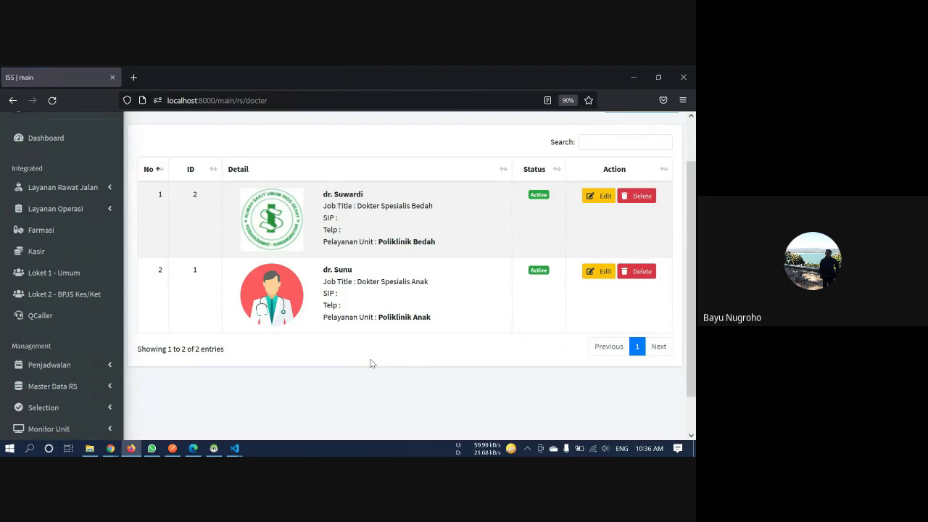
{"action": "scroll", "coordinate": [371, 364], "scroll_direction": "down", "scroll_amount": 2}
Go to Penjadwalan > Praktik Dokter and start a new doctor practice schedule
{"action": "left_click", "coordinate": [99, 325]}
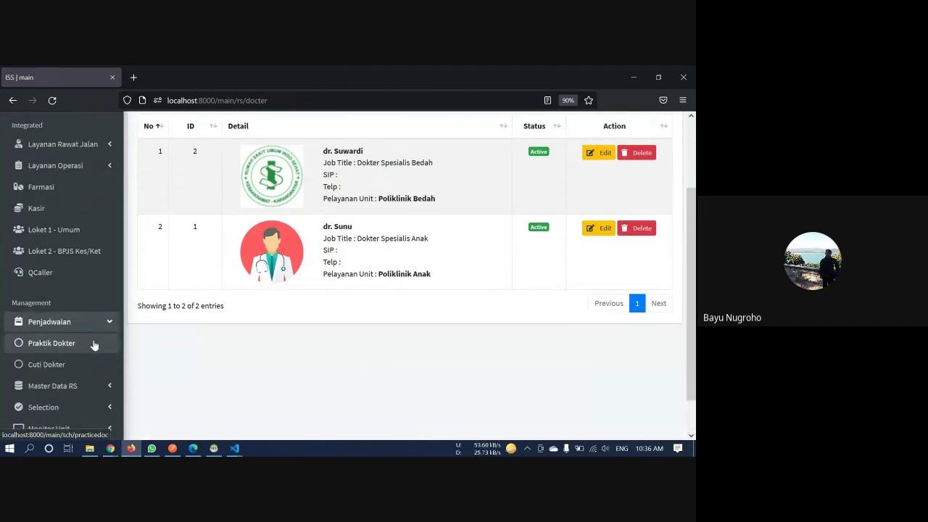
{"action": "left_click", "coordinate": [93, 346]}
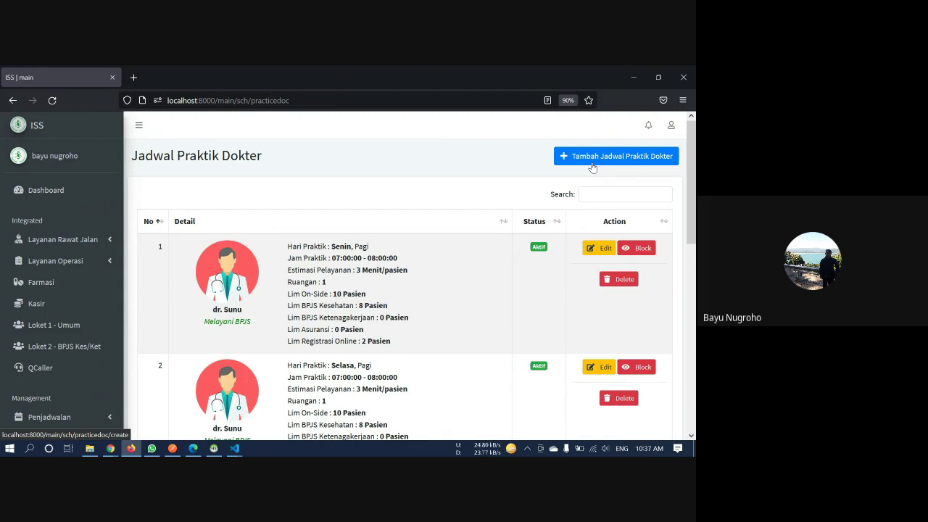
{"action": "left_click", "coordinate": [592, 166]}
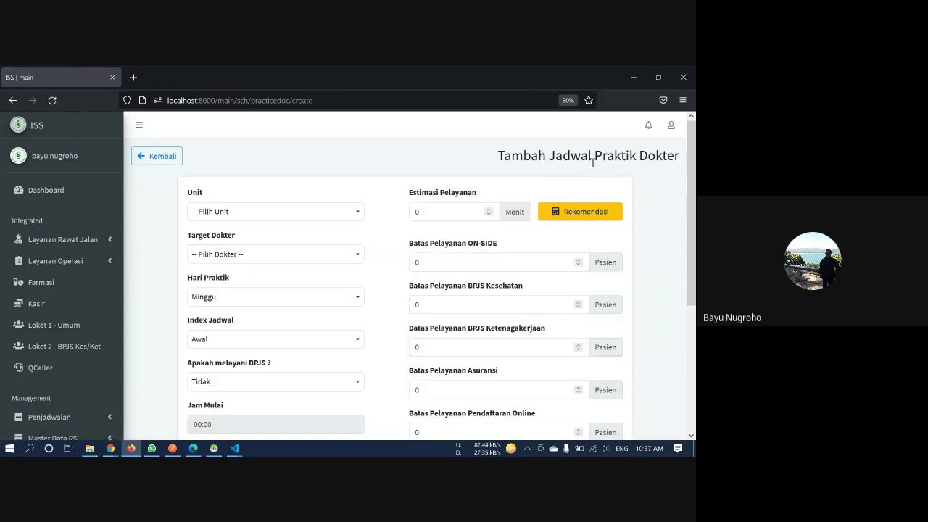
Set the schedule's unit to Poliklinik Bedah, practice day Senin, and index Awal
{"action": "scroll", "coordinate": [147, 225], "scroll_direction": "down", "scroll_amount": 2}
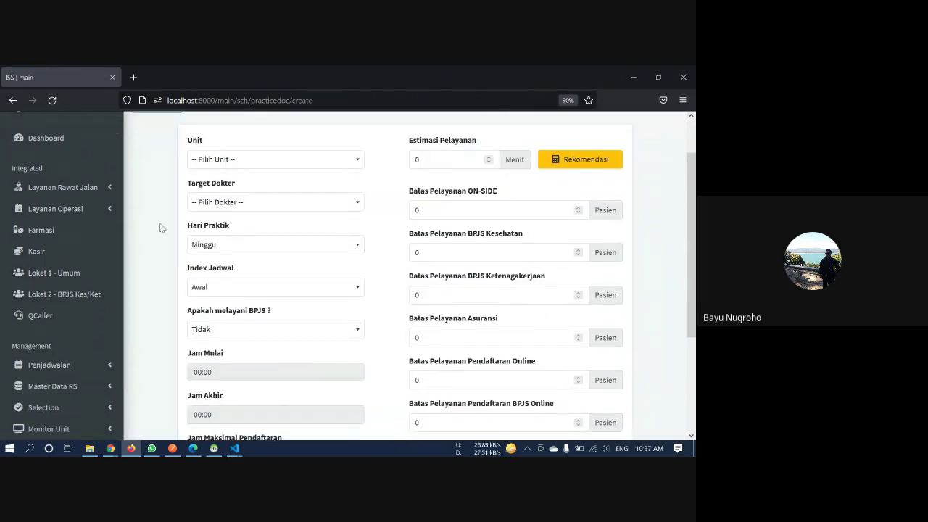
{"action": "left_click", "coordinate": [271, 166]}
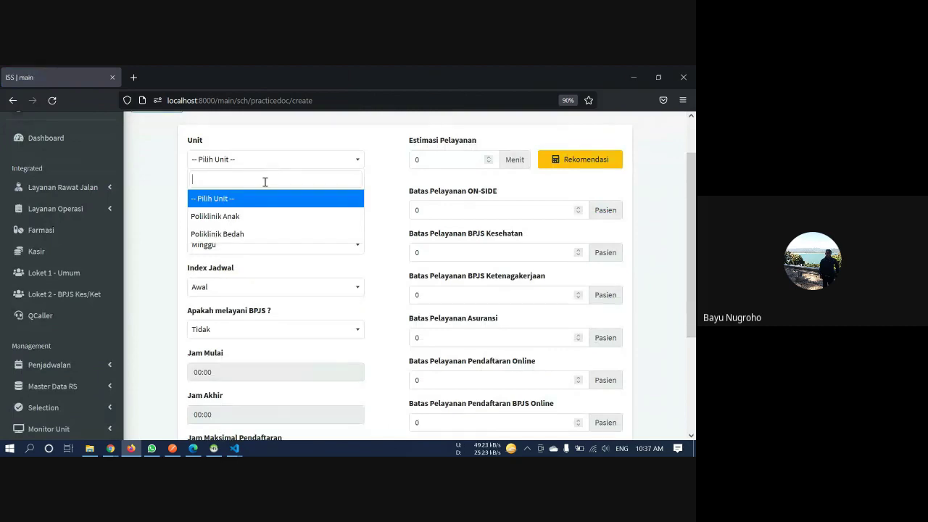
{"action": "left_click", "coordinate": [266, 235]}
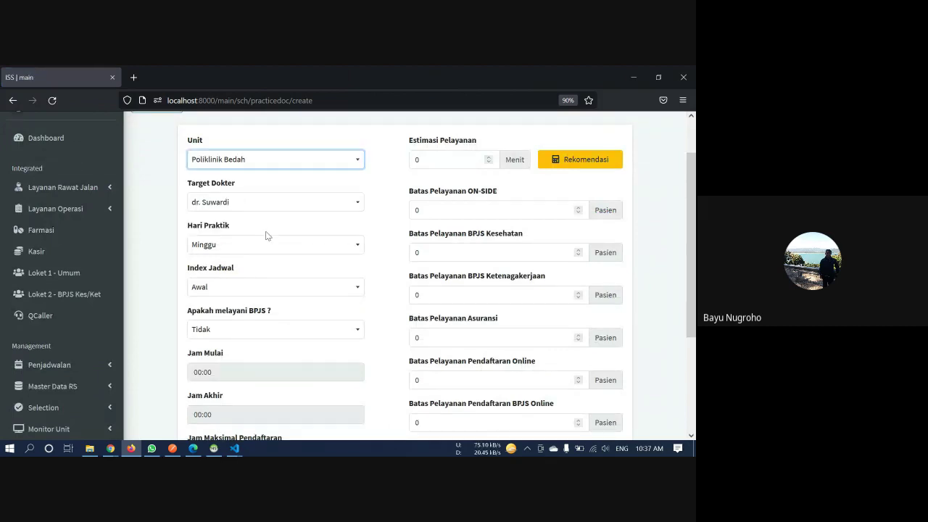
{"action": "left_click", "coordinate": [266, 251]}
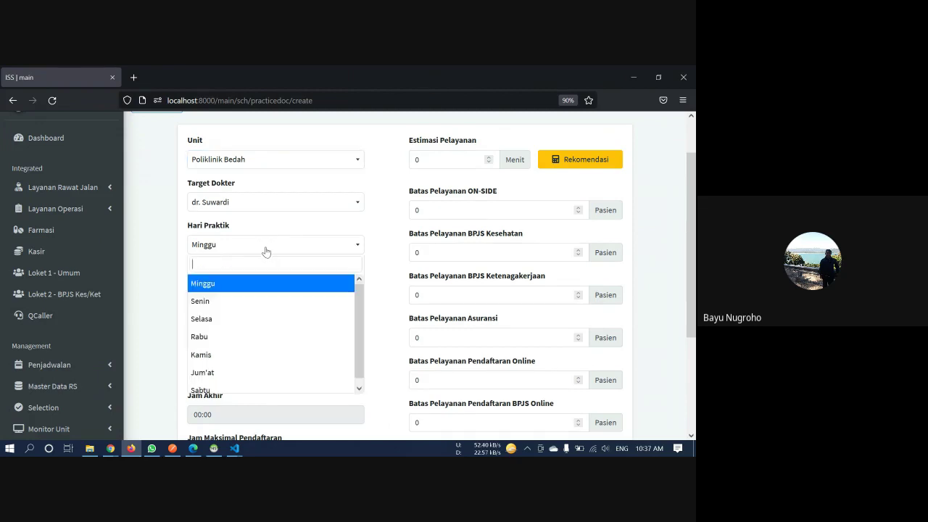
{"action": "left_click", "coordinate": [239, 301]}
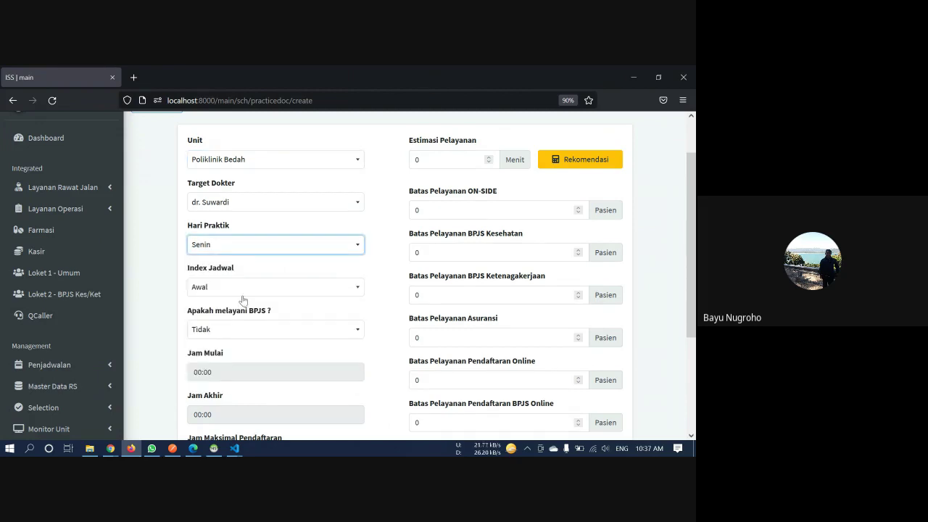
{"action": "left_click", "coordinate": [236, 288]}
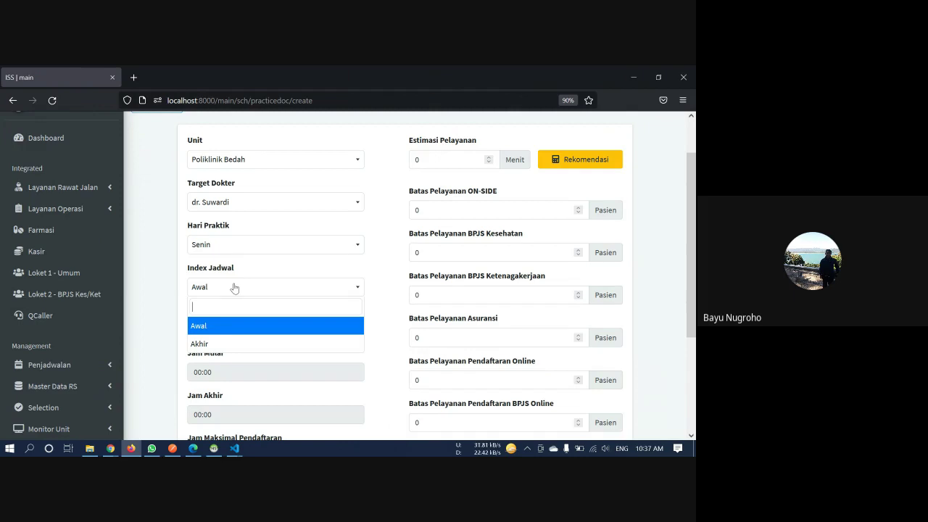
{"action": "left_click", "coordinate": [234, 289]}
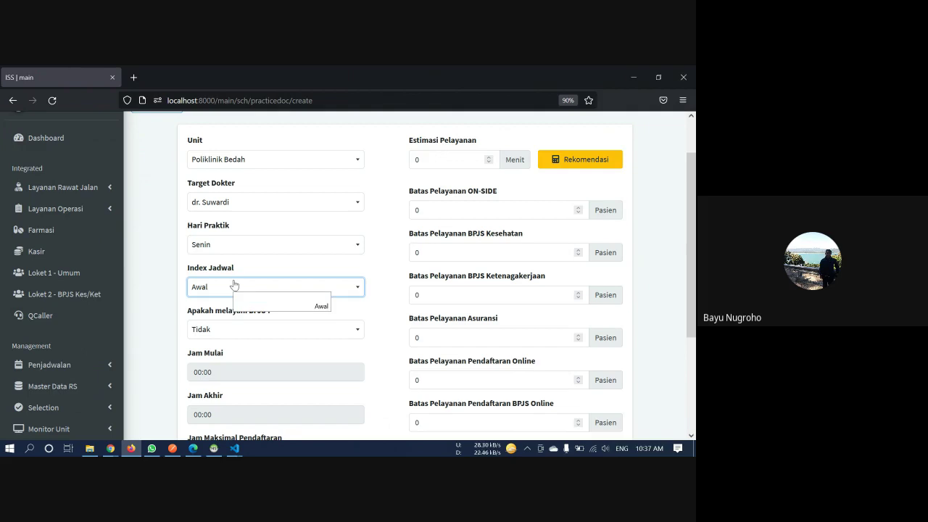
Set 'Apakah melayani BPJS?' to Ya
{"action": "left_click", "coordinate": [164, 276]}
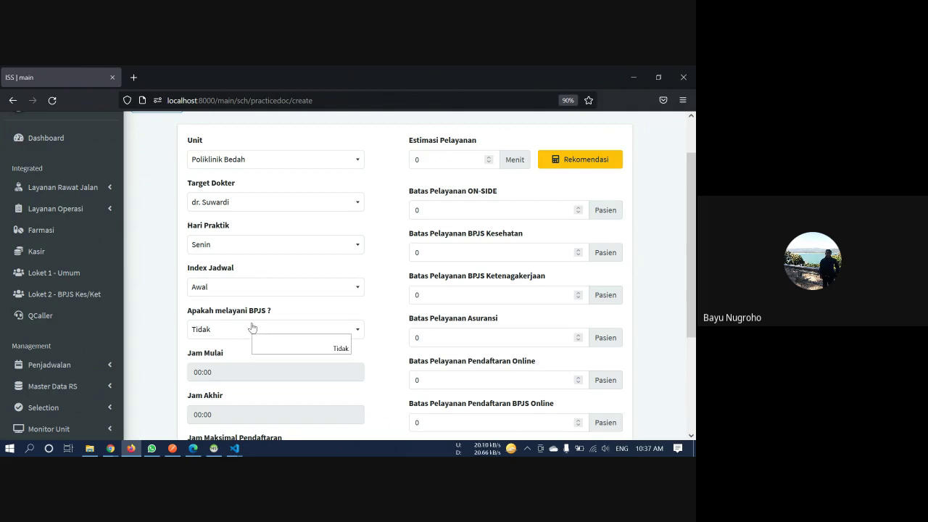
{"action": "scroll", "coordinate": [252, 325], "scroll_direction": "down", "scroll_amount": 3}
{"action": "left_click", "coordinate": [282, 228]}
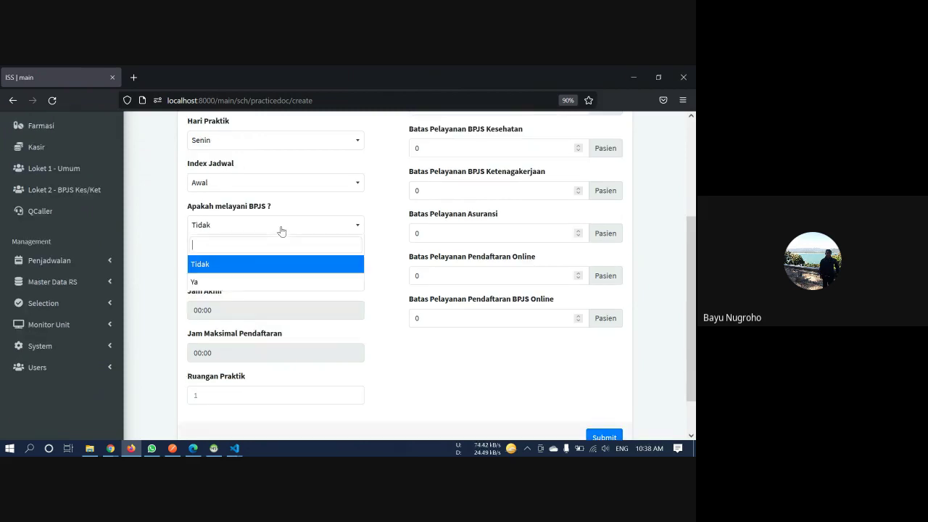
{"action": "left_click", "coordinate": [269, 284]}
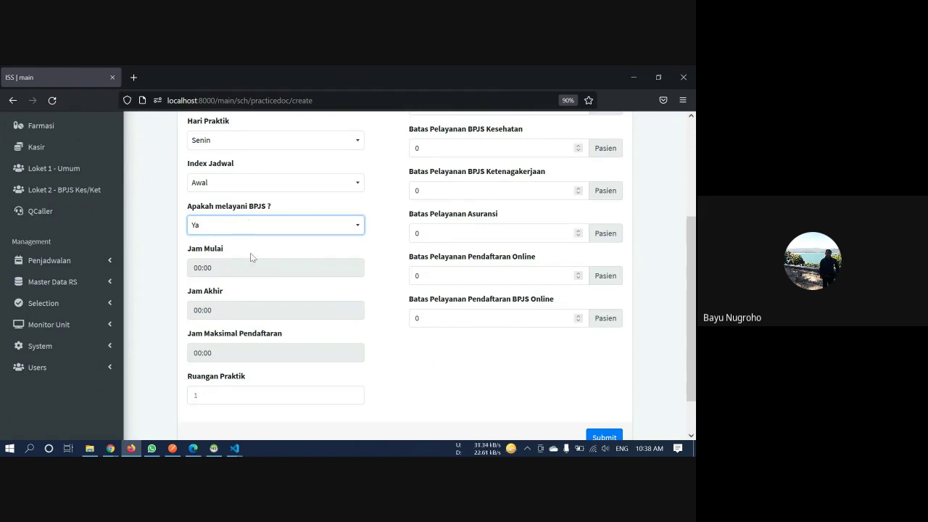
{"action": "left_click", "coordinate": [258, 267]}
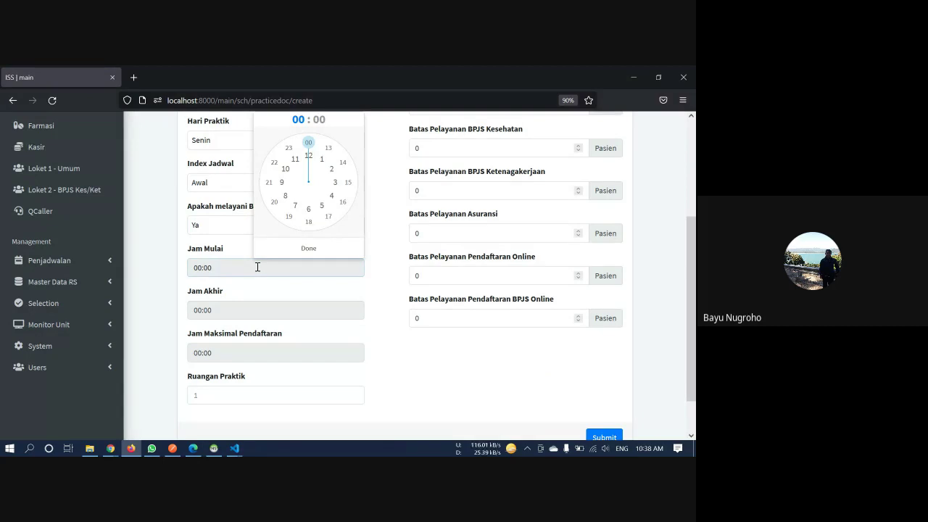
Set the practice hours to 06:00–06:30
{"action": "left_click", "coordinate": [306, 211]}
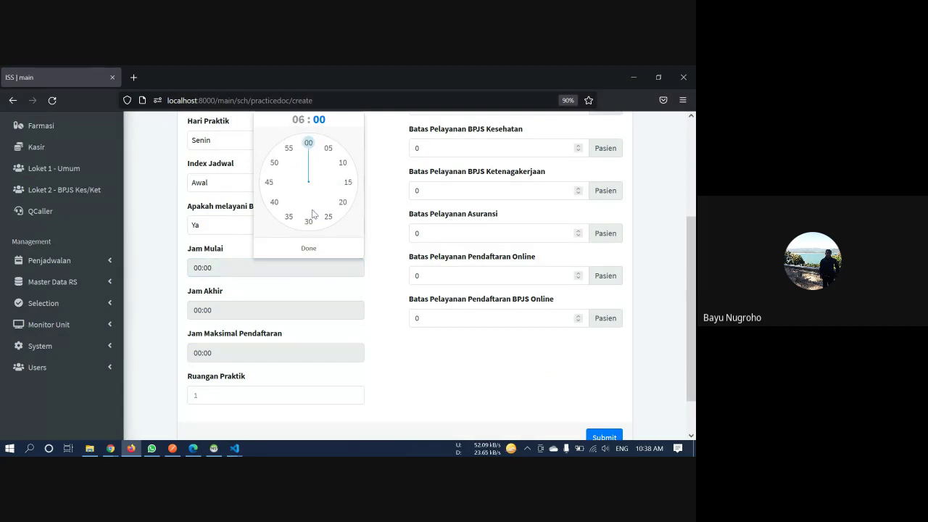
{"action": "left_click", "coordinate": [309, 248]}
{"action": "left_click", "coordinate": [236, 311]}
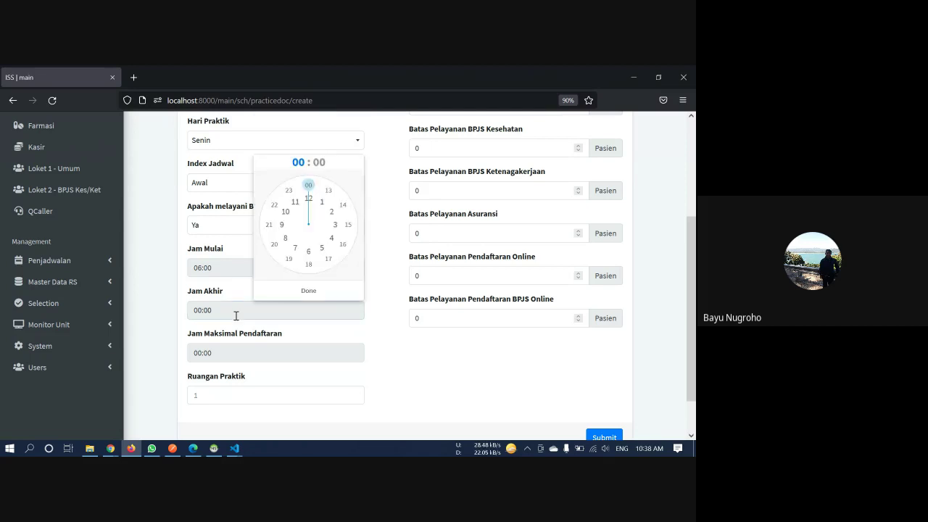
{"action": "left_click", "coordinate": [315, 251]}
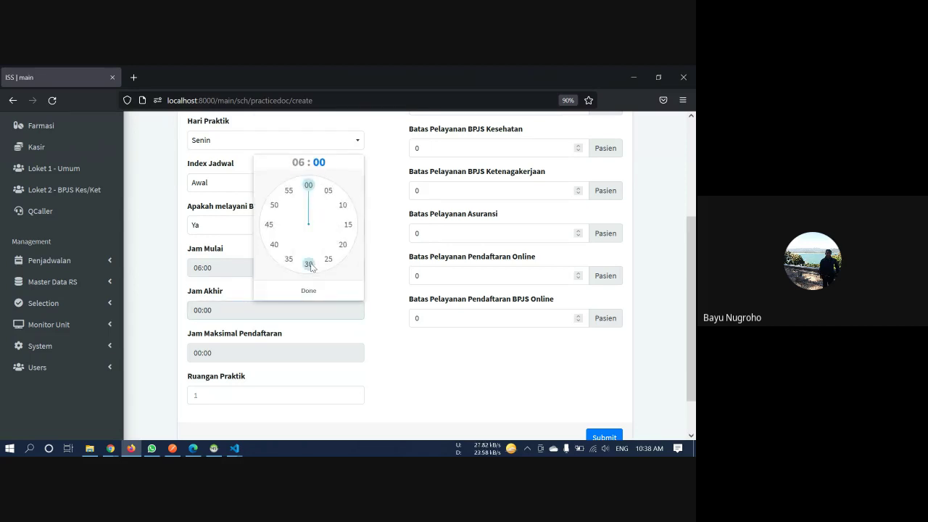
{"action": "left_click", "coordinate": [309, 264]}
{"action": "left_click", "coordinate": [309, 290]}
Set Jam Maksimal Pendaftaran to 06:20
{"action": "left_click", "coordinate": [265, 352]}
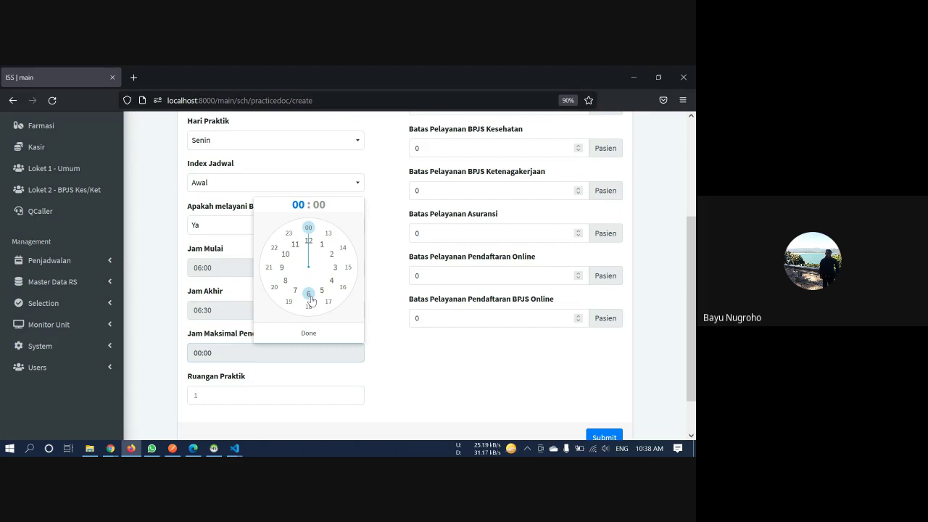
{"action": "left_click", "coordinate": [310, 297]}
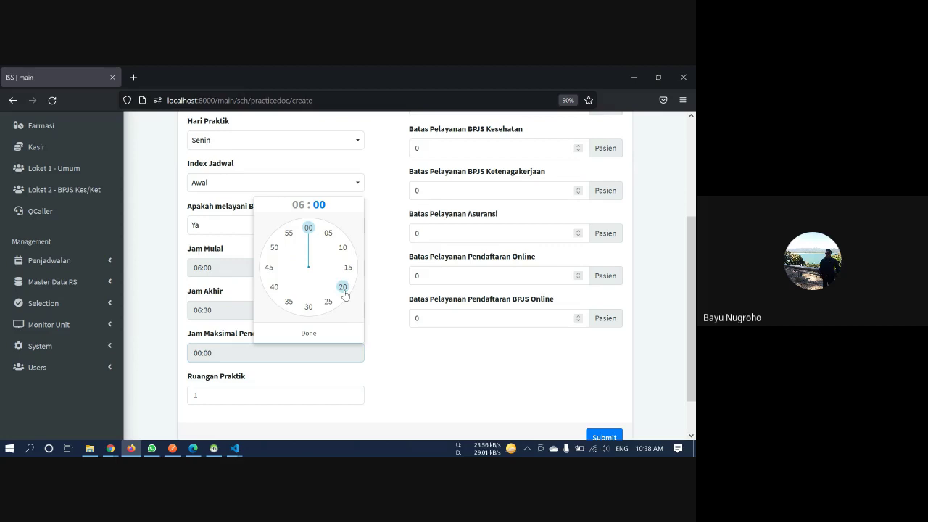
{"action": "left_click", "coordinate": [344, 290]}
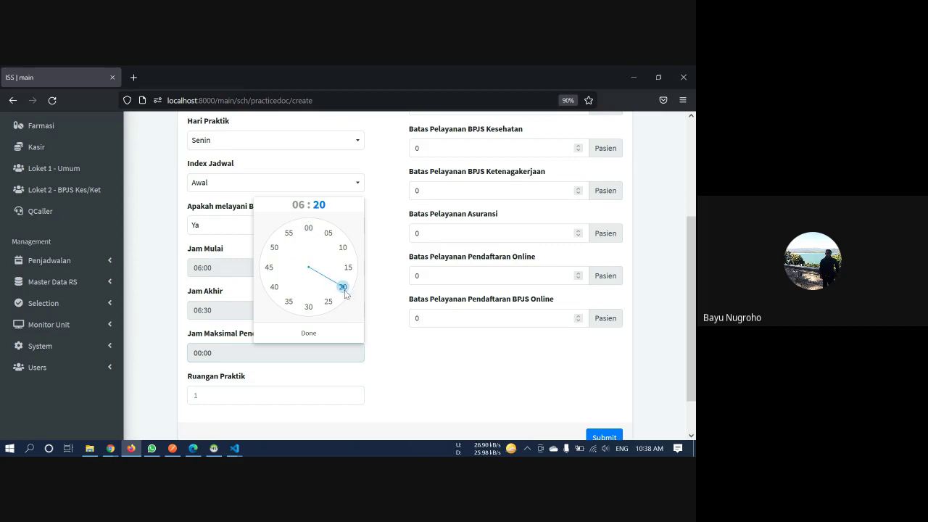
{"action": "left_click", "coordinate": [336, 334]}
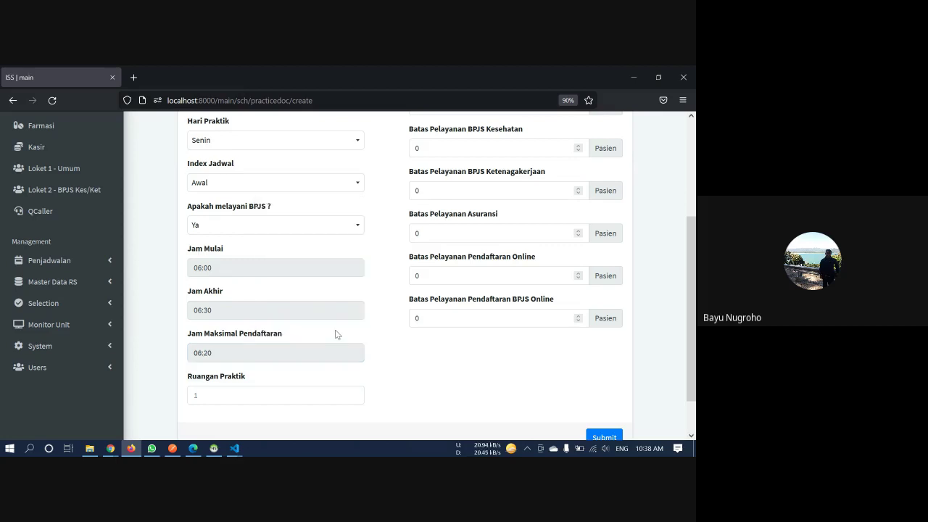
Enter 2 as the Ruangan Praktik
{"action": "left_click", "coordinate": [249, 394]}
{"action": "type", "text": "2"}
{"action": "double_click", "coordinate": [269, 392]}
{"action": "left_click", "coordinate": [239, 390]}
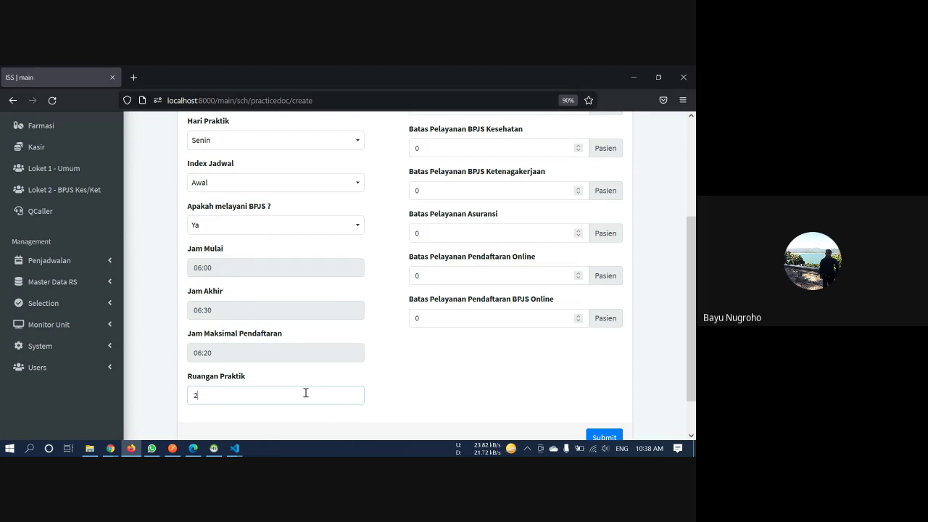
{"action": "scroll", "coordinate": [305, 393], "scroll_direction": "down", "scroll_amount": 2}
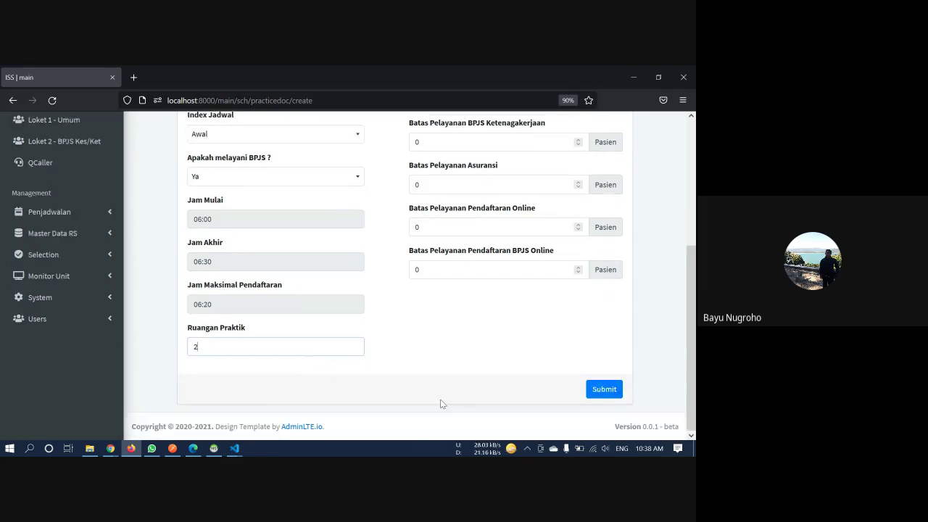
Set Estimasi Pelayanan to 3 minutes and apply the Rekomendasi patient limits
{"action": "scroll", "coordinate": [440, 404], "scroll_direction": "up", "scroll_amount": 5}
{"action": "left_click", "coordinate": [435, 214]}
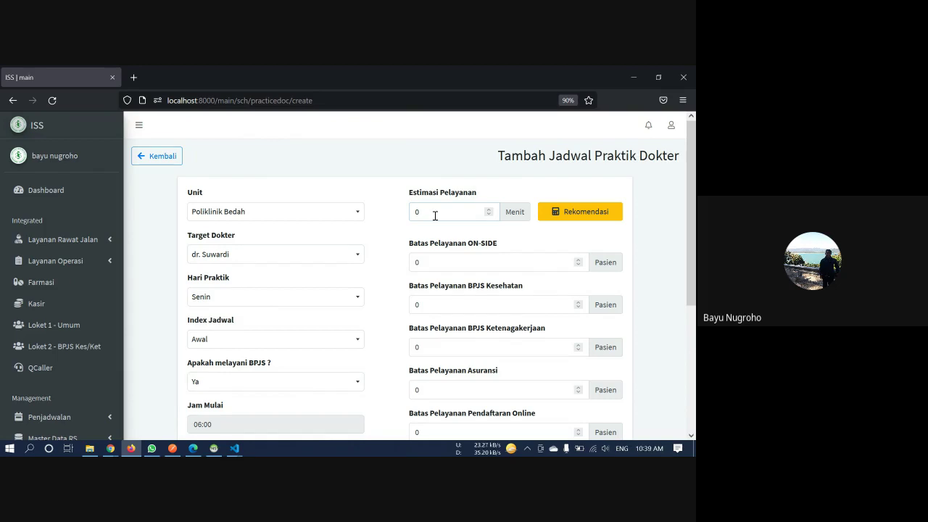
{"action": "key", "text": "BackSpace"}
{"action": "type", "text": "1"}
{"action": "key", "text": "Up"}
{"action": "left_click", "coordinate": [573, 216]}
{"action": "scroll", "coordinate": [573, 216], "scroll_direction": "down", "scroll_amount": 3}
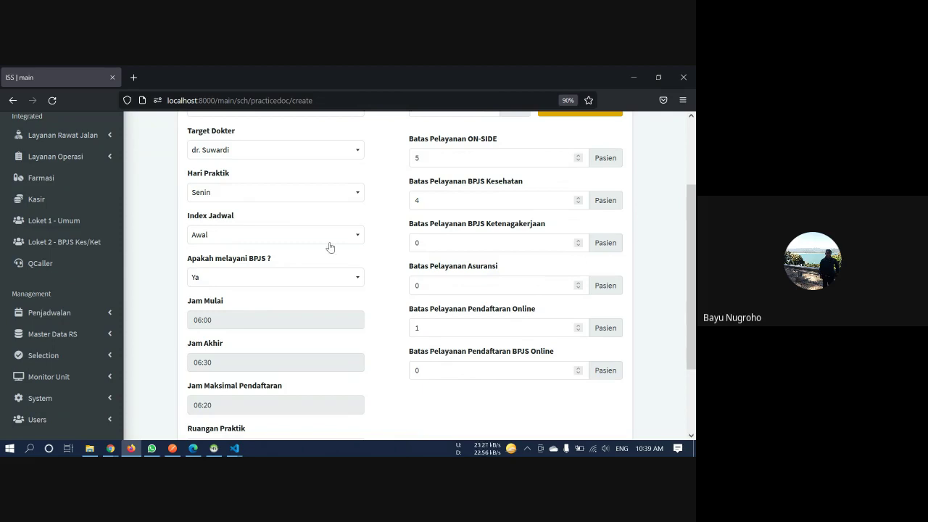
Keep the BPJS online registration limit at 0
{"action": "double_click", "coordinate": [443, 370]}
{"action": "type", "text": "1"}
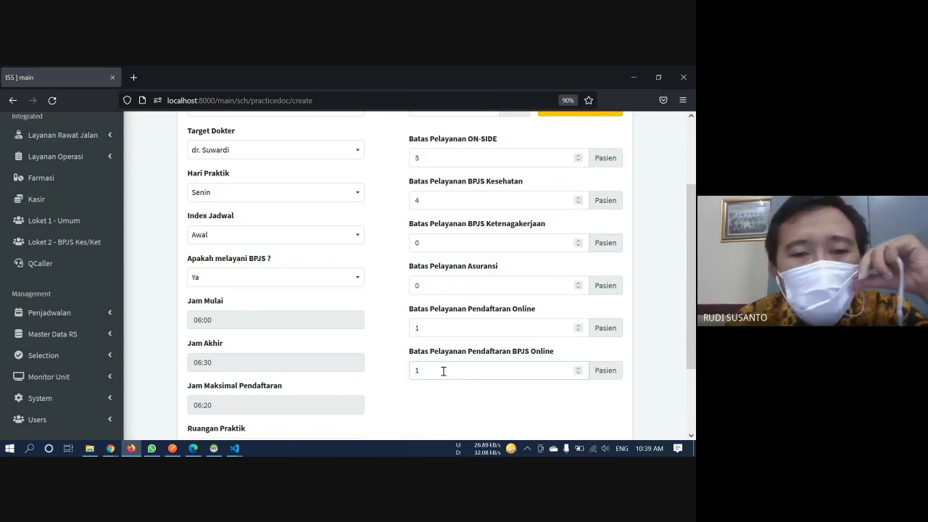
{"action": "key", "text": "BackSpace"}
{"action": "type", "text": "0"}
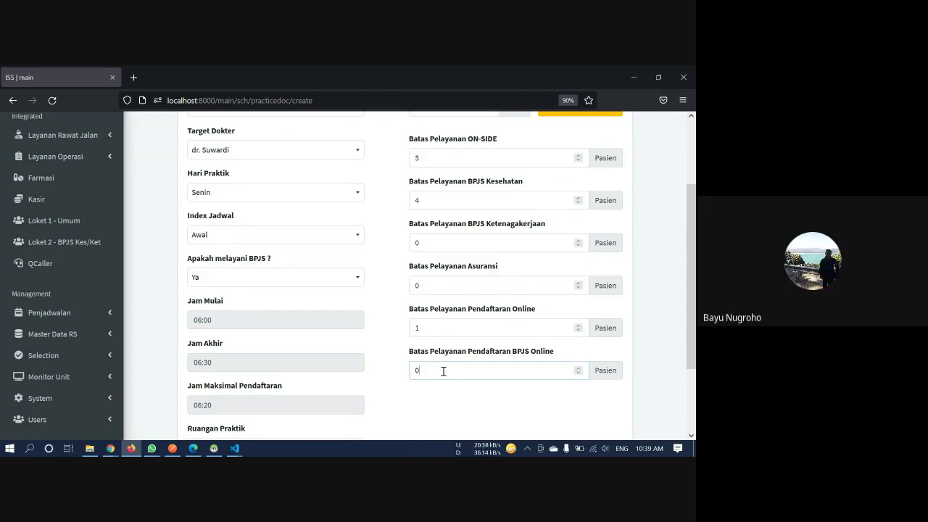
Change Jam Akhir to 08:00
{"action": "left_click", "coordinate": [254, 365]}
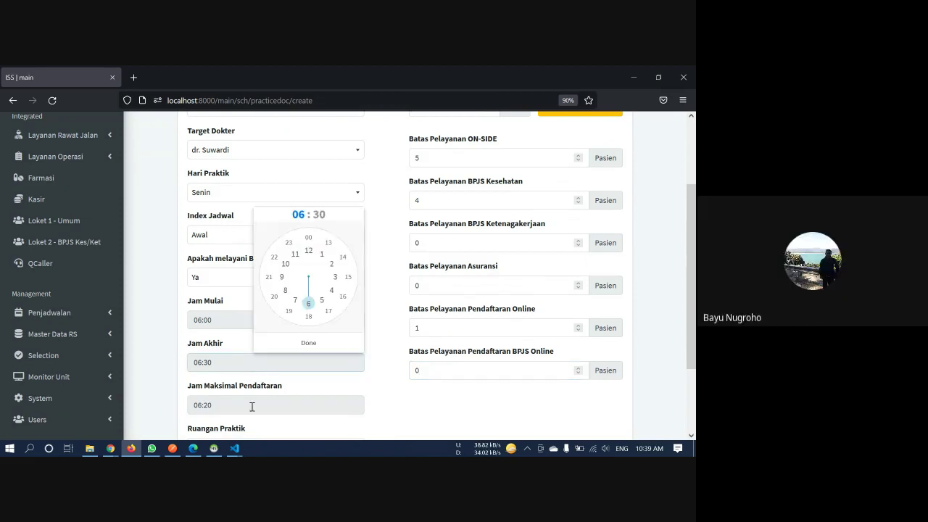
{"action": "left_click", "coordinate": [217, 318]}
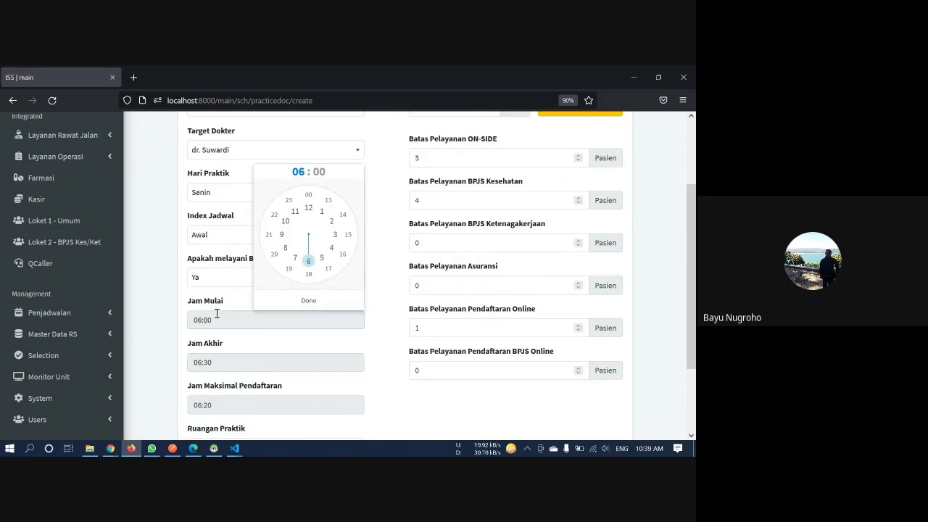
{"action": "left_click", "coordinate": [257, 401]}
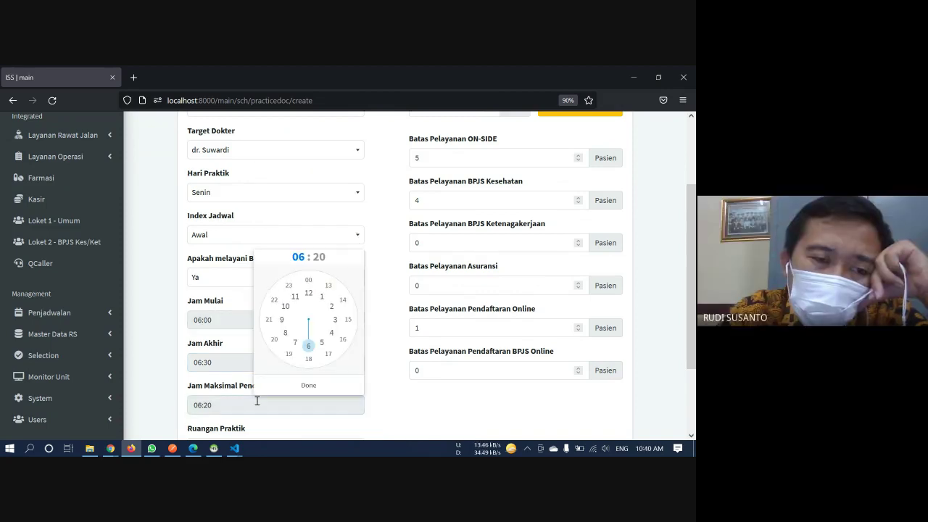
{"action": "left_click", "coordinate": [244, 363]}
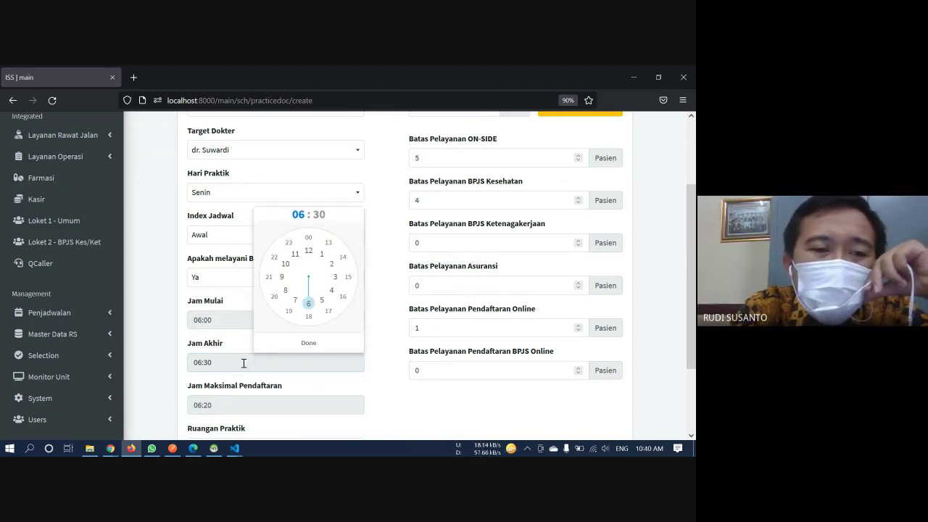
{"action": "left_click", "coordinate": [284, 292]}
{"action": "left_click", "coordinate": [301, 343]}
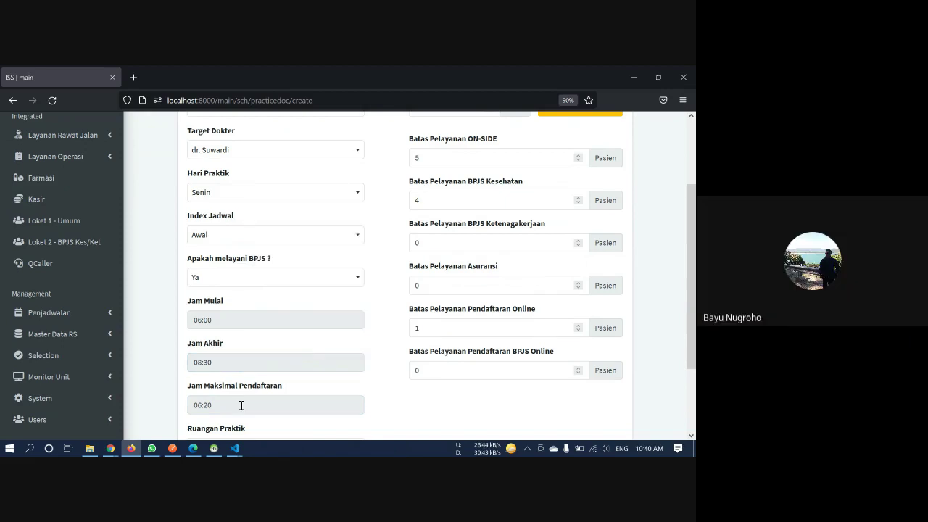
{"action": "left_click", "coordinate": [242, 368]}
{"action": "left_click", "coordinate": [282, 293]}
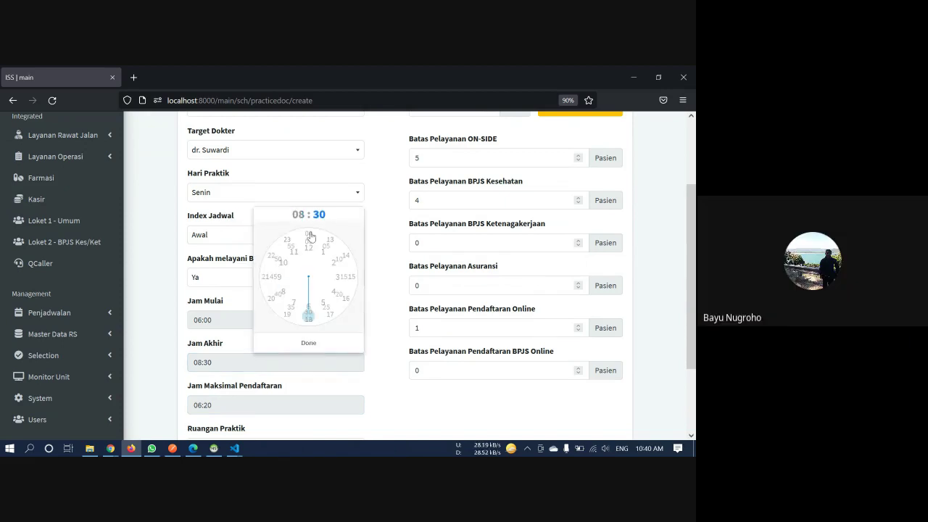
{"action": "left_click", "coordinate": [308, 240]}
{"action": "left_click", "coordinate": [318, 345]}
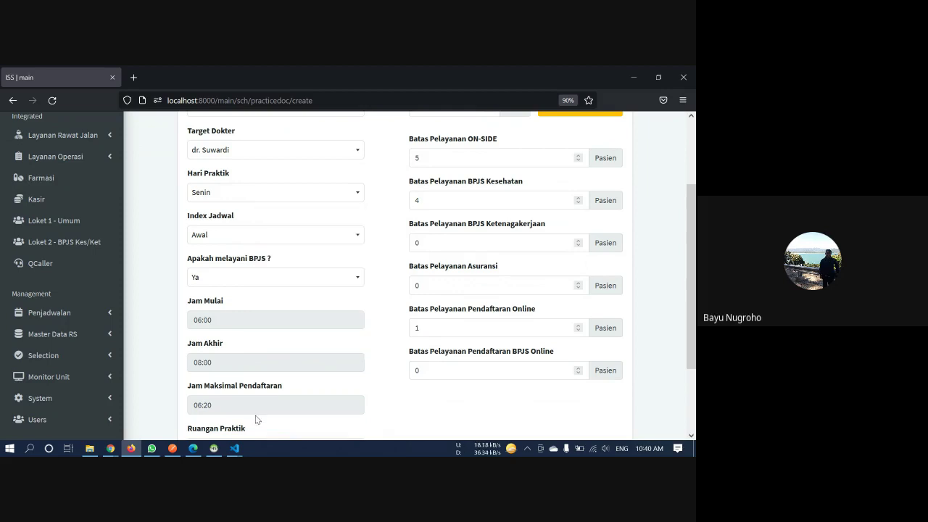
Set Jam Maksimal Pendaftaran to 07:30
{"action": "left_click", "coordinate": [257, 410]}
{"action": "left_click", "coordinate": [297, 344]}
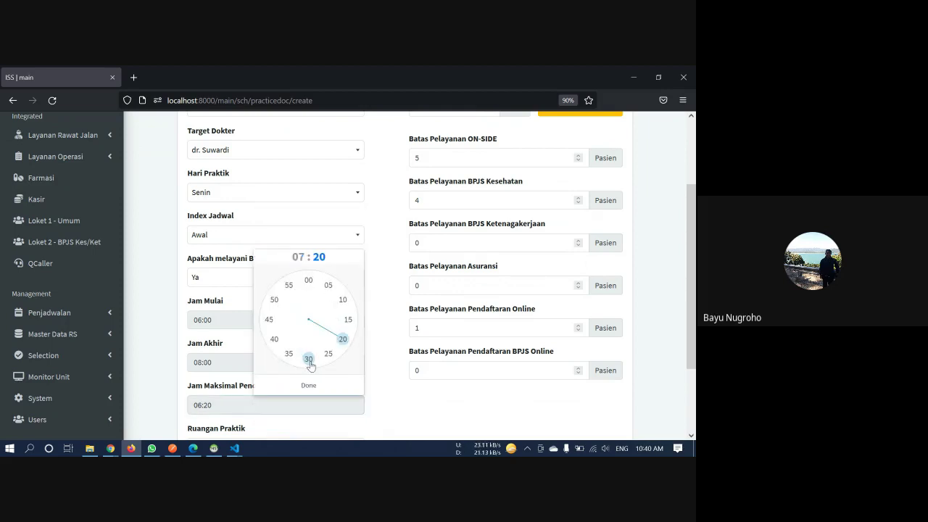
{"action": "left_click", "coordinate": [309, 360]}
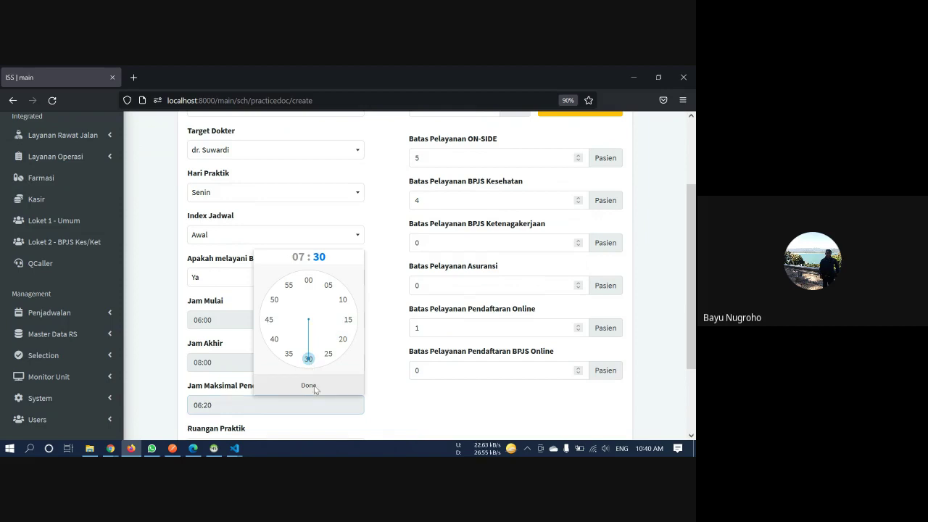
{"action": "left_click", "coordinate": [314, 390]}
{"action": "scroll", "coordinate": [314, 390], "scroll_direction": "down", "scroll_amount": 1}
{"action": "scroll", "coordinate": [314, 390], "scroll_direction": "up", "scroll_amount": 2}
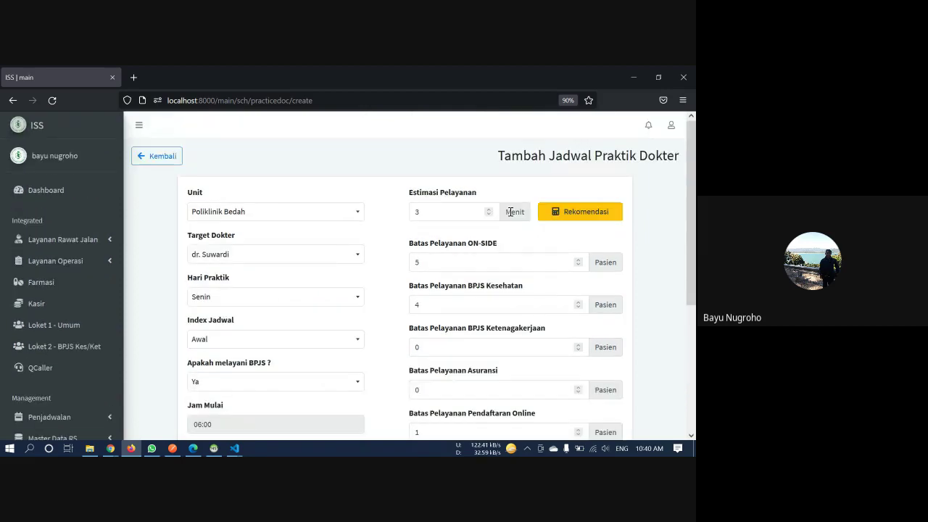
Recompute Rekomendasi limits: 20 on-site, 16 BPJS Kesehatan, 4 online patients
{"action": "left_click", "coordinate": [573, 214]}
{"action": "scroll", "coordinate": [508, 275], "scroll_direction": "down", "scroll_amount": 3}
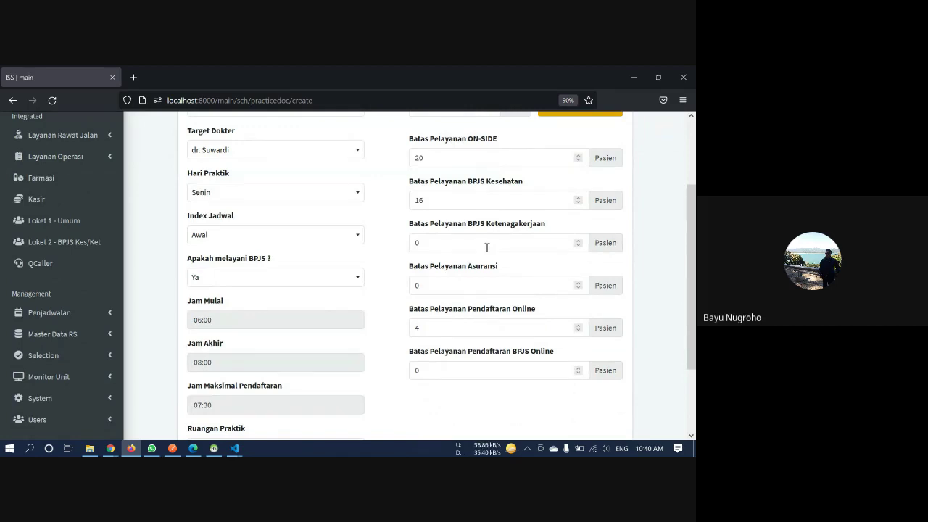
{"action": "left_click", "coordinate": [472, 203]}
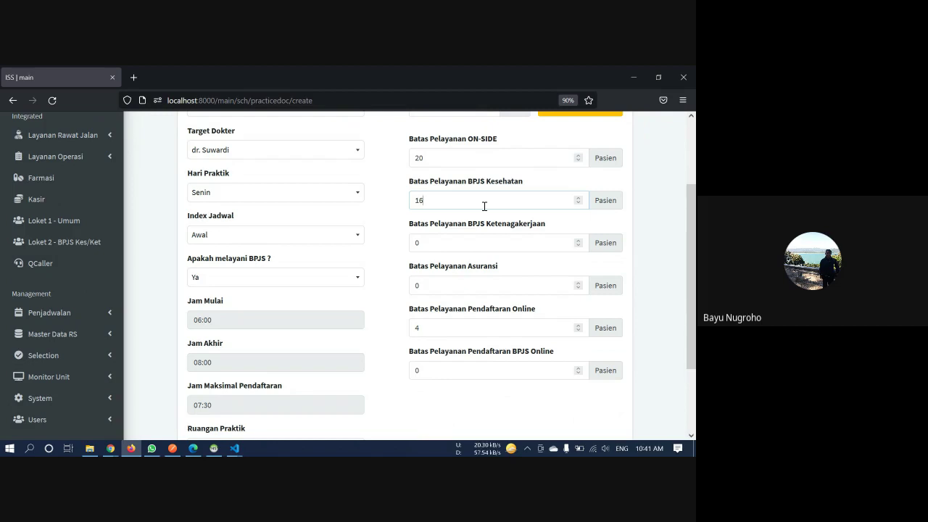
Set the BPJS Ketenagakerjaan and Asuransi limits to 5 patients each
{"action": "left_click", "coordinate": [459, 244]}
{"action": "type", "text": "3"}
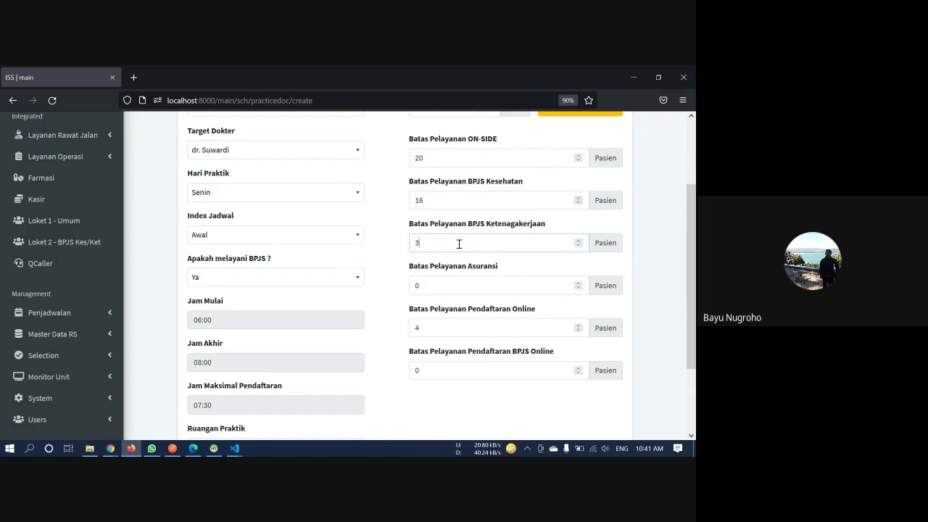
{"action": "key", "text": "BackSpace"}
{"action": "type", "text": "2"}
{"action": "left_click", "coordinate": [451, 286]}
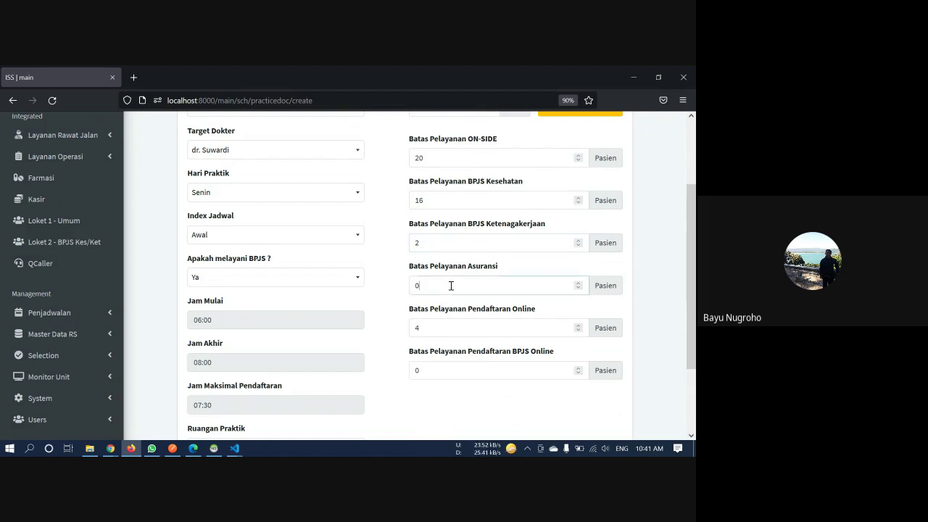
{"action": "key", "text": "BackSpace"}
{"action": "type", "text": "2"}
{"action": "left_click", "coordinate": [451, 243]}
{"action": "key", "text": "BackSpace"}
{"action": "type", "text": "5"}
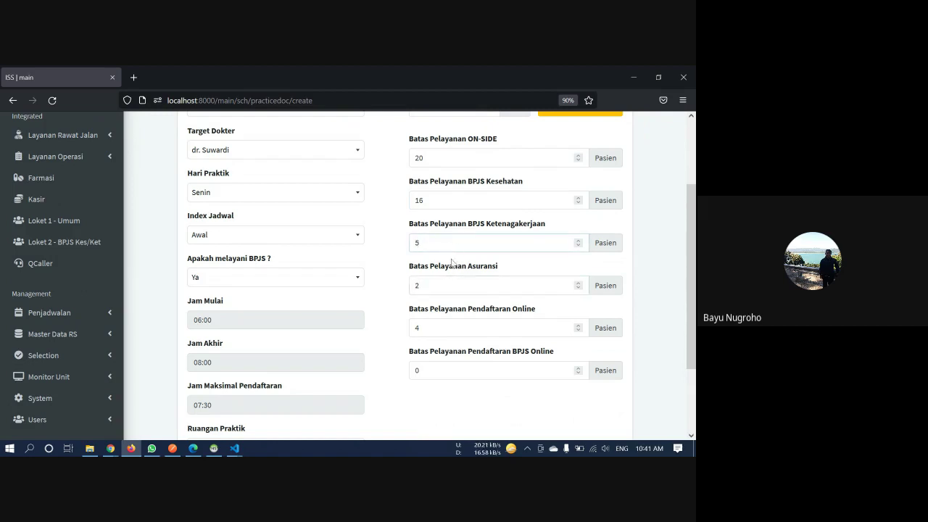
{"action": "left_click", "coordinate": [452, 285]}
{"action": "key", "text": "BackSpace"}
{"action": "type", "text": "5"}
Set the Pendaftaran Online and Pendaftaran BPJS Online limits to 5 patients each
{"action": "left_click", "coordinate": [451, 327]}
{"action": "key", "text": "BackSpace"}
{"action": "type", "text": "6"}
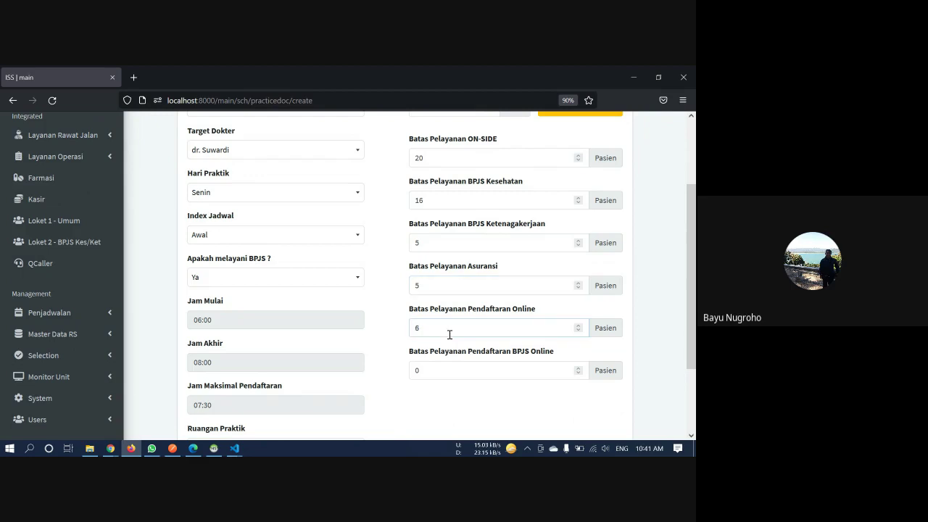
{"action": "key", "text": "BackSpace"}
{"action": "type", "text": "5"}
{"action": "left_click", "coordinate": [458, 365]}
{"action": "key", "text": "BackSpace"}
{"action": "type", "text": "4"}
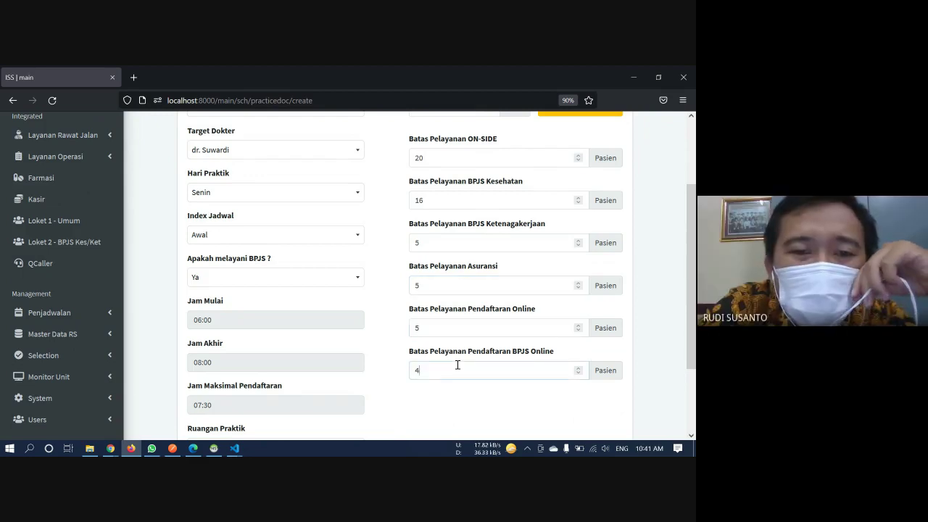
{"action": "key", "text": "BackSpace"}
{"action": "type", "text": "5"}
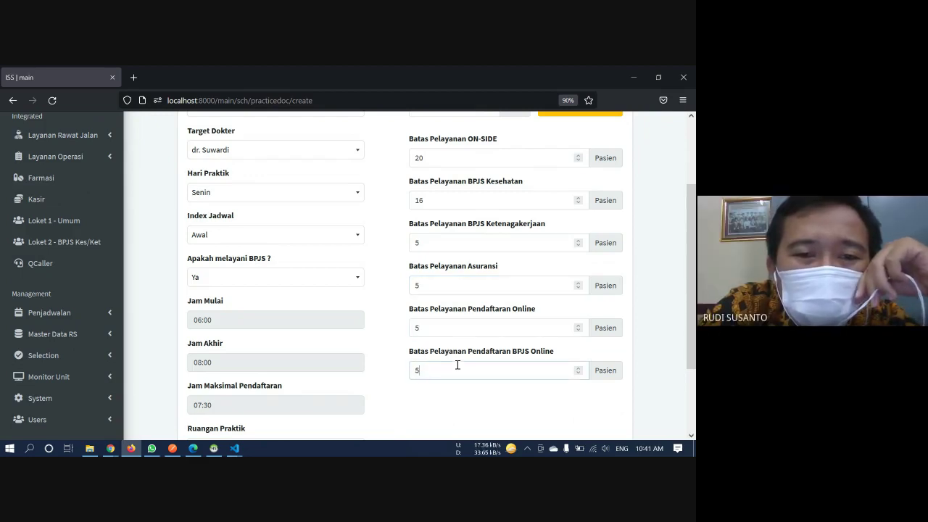
{"action": "left_click", "coordinate": [456, 397]}
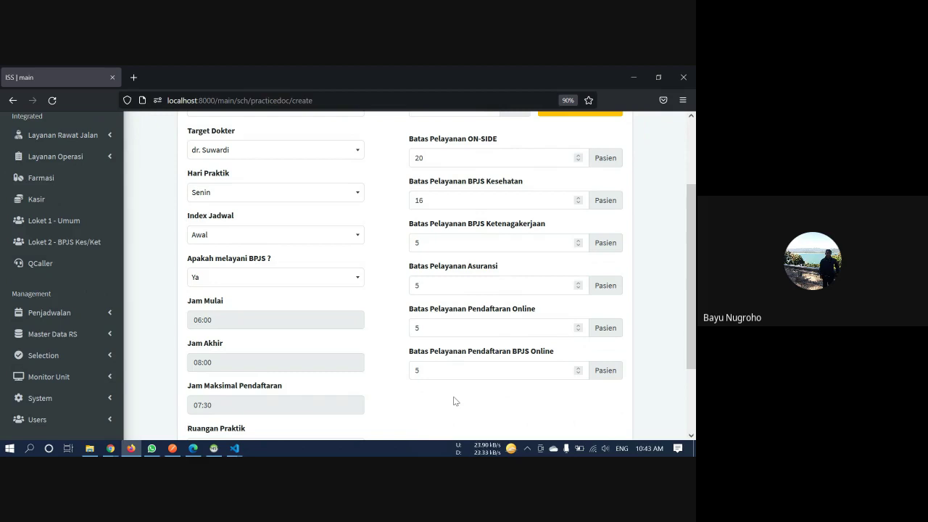
Confirm 'Apakah melayani BPJS?' stays Ya
{"action": "scroll", "coordinate": [454, 402], "scroll_direction": "down", "scroll_amount": 3}
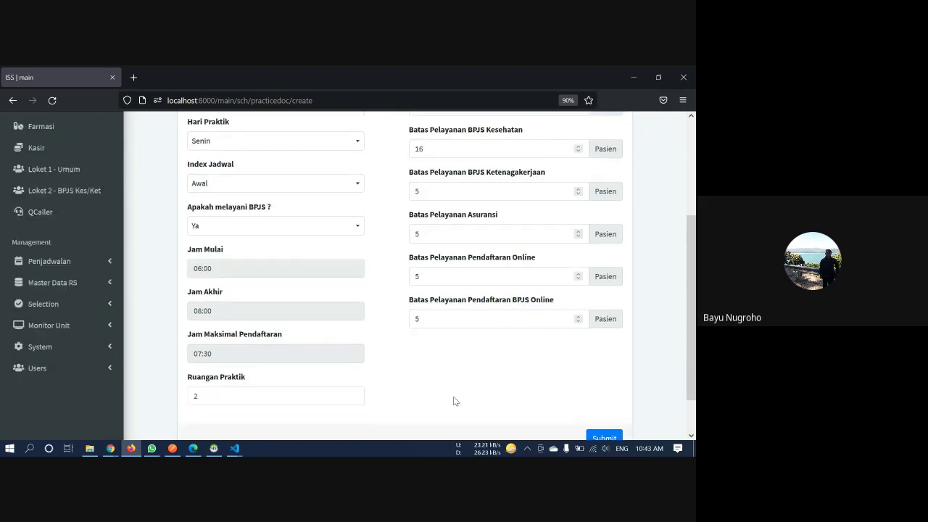
{"action": "scroll", "coordinate": [454, 401], "scroll_direction": "up", "scroll_amount": 3}
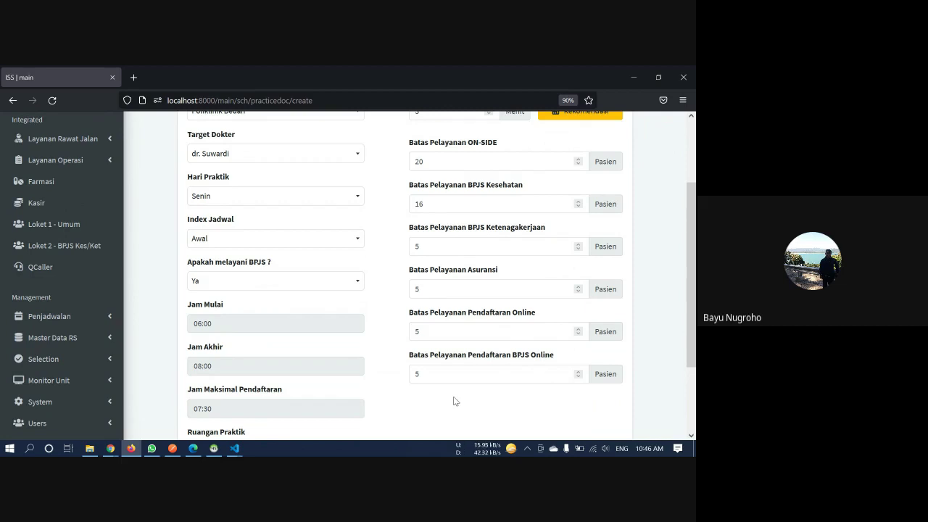
{"action": "scroll", "coordinate": [454, 400], "scroll_direction": "down", "scroll_amount": 1}
{"action": "scroll", "coordinate": [454, 401], "scroll_direction": "up", "scroll_amount": 2}
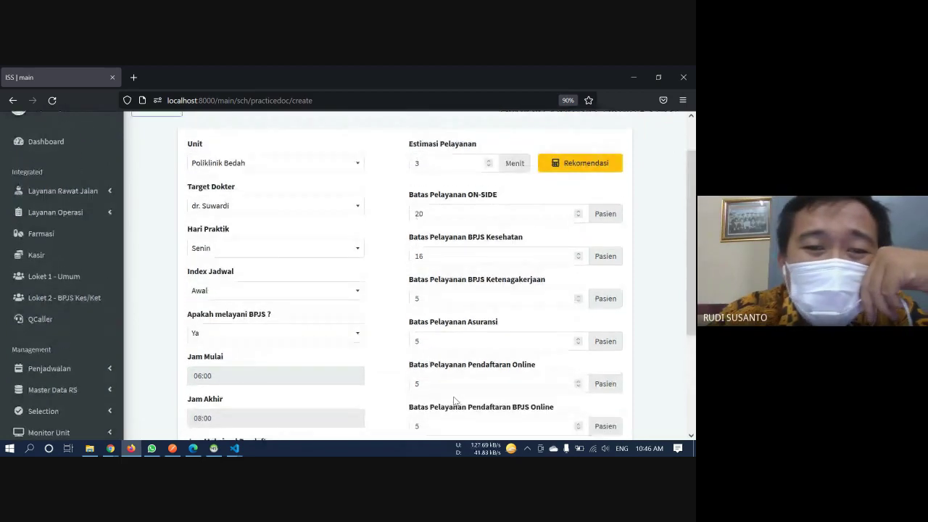
{"action": "scroll", "coordinate": [454, 400], "scroll_direction": "up", "scroll_amount": 1}
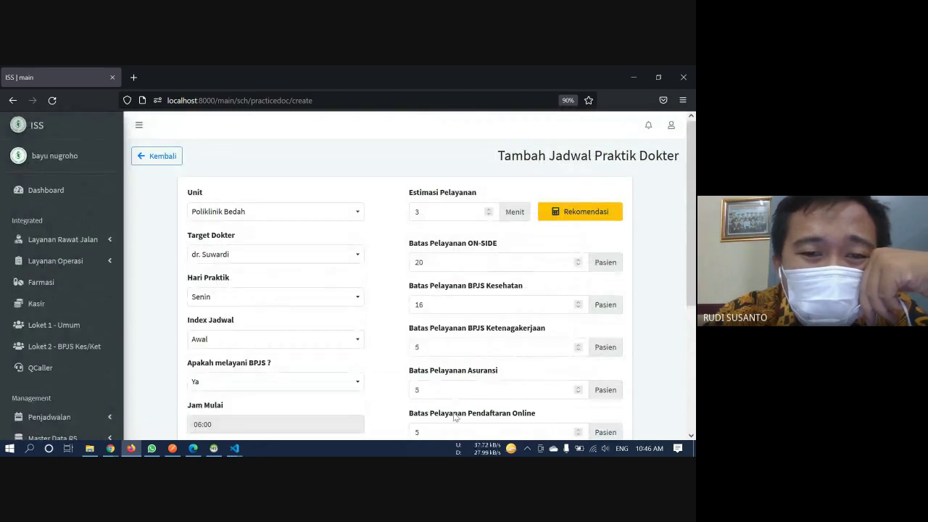
{"action": "left_click", "coordinate": [359, 383]}
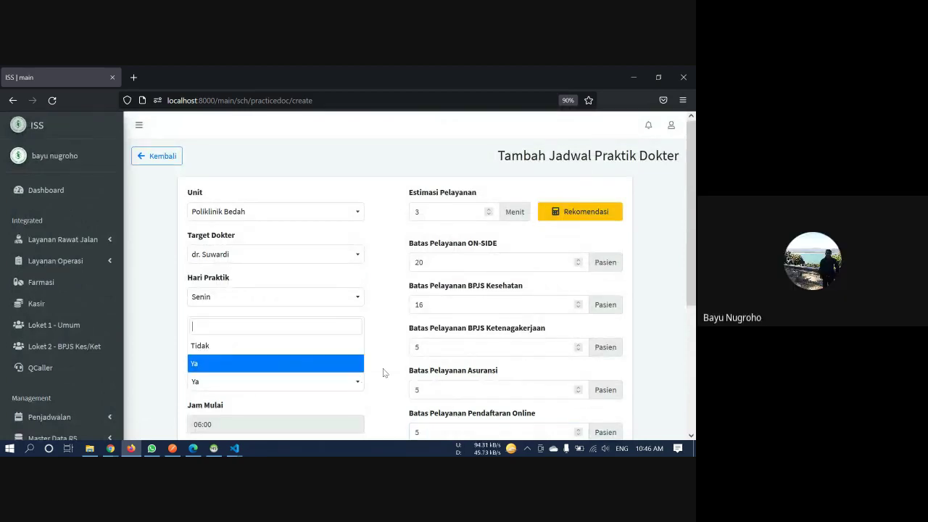
{"action": "left_click", "coordinate": [384, 372]}
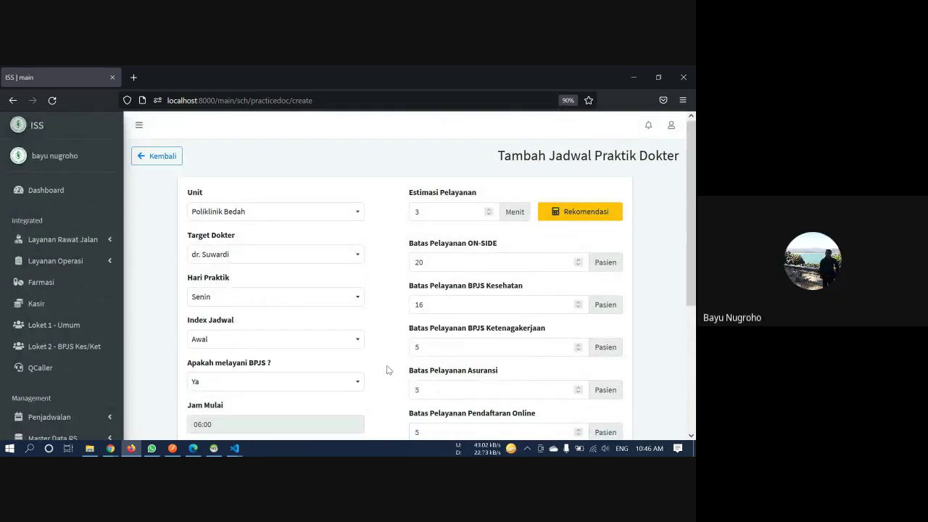
Submit the new surgeon's Senin practice schedule at Poliklinik Bedah
{"action": "scroll", "coordinate": [388, 370], "scroll_direction": "down", "scroll_amount": 1}
{"action": "scroll", "coordinate": [387, 370], "scroll_direction": "down", "scroll_amount": 1}
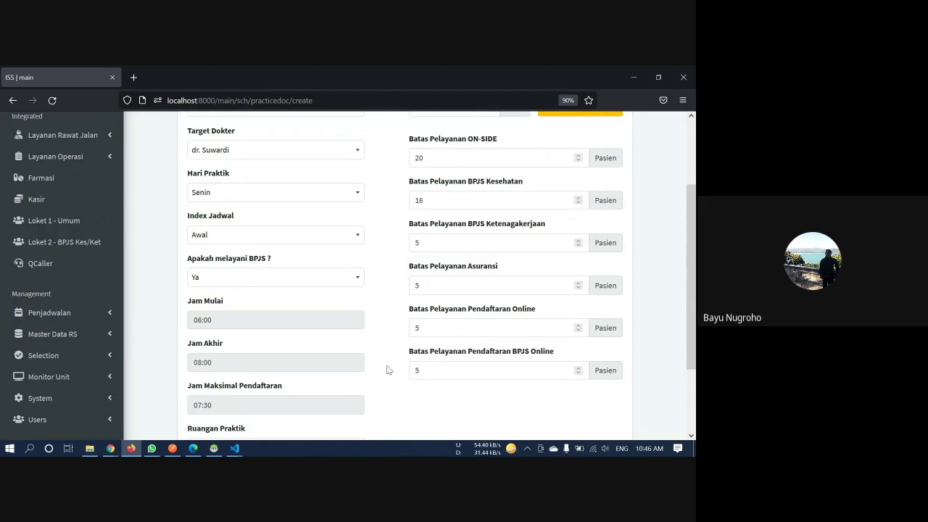
{"action": "scroll", "coordinate": [387, 370], "scroll_direction": "down", "scroll_amount": 2}
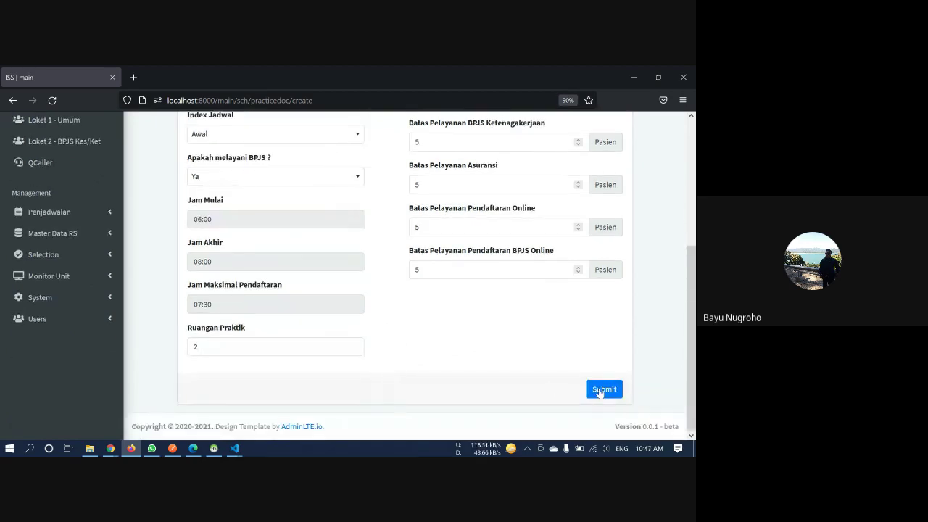
{"action": "left_click", "coordinate": [600, 391]}
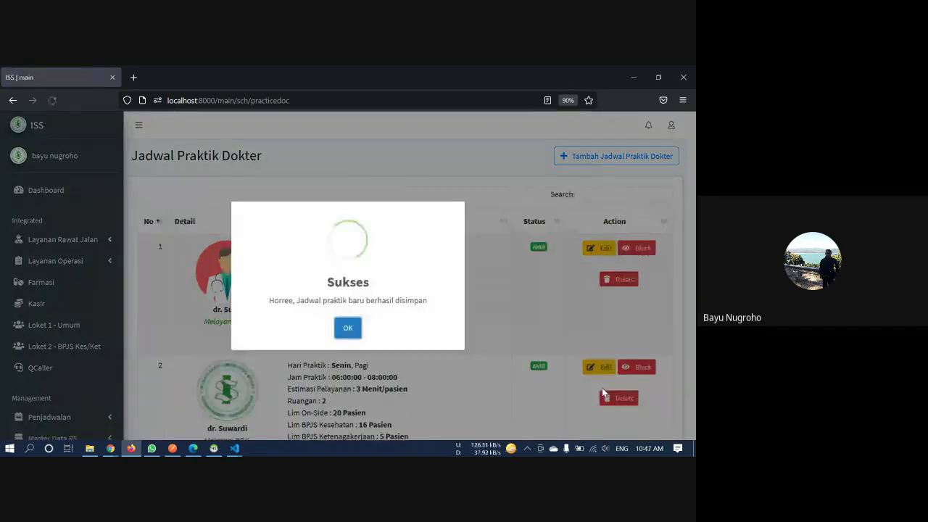
Dismiss the Sukses message and check the new Senin, Pagi row in the list
{"action": "left_click", "coordinate": [499, 364]}
{"action": "scroll", "coordinate": [499, 363], "scroll_direction": "down", "scroll_amount": 2}
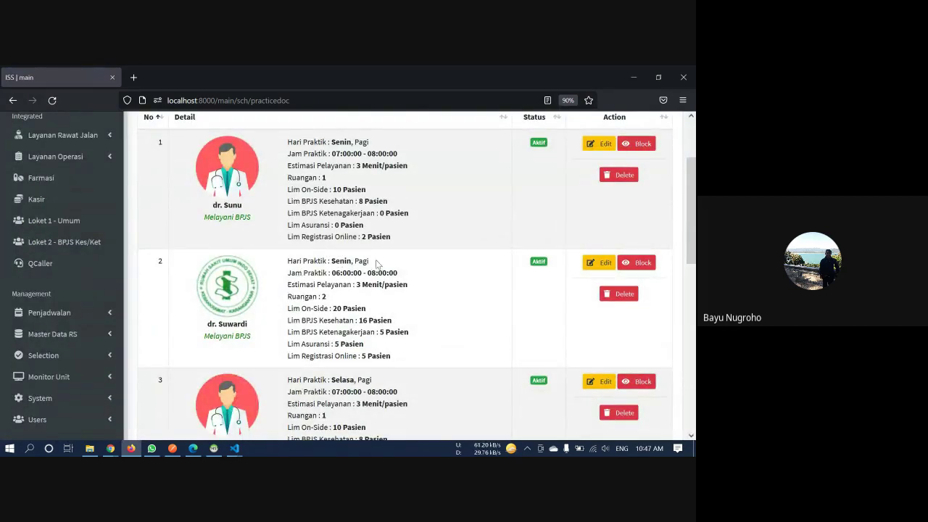
{"action": "mouse_move", "coordinate": [376, 264]}
{"action": "left_mouse_down"}
{"action": "mouse_move", "coordinate": [330, 263]}
{"action": "mouse_move", "coordinate": [372, 264]}
{"action": "left_mouse_up"}
{"action": "left_click", "coordinate": [330, 263]}
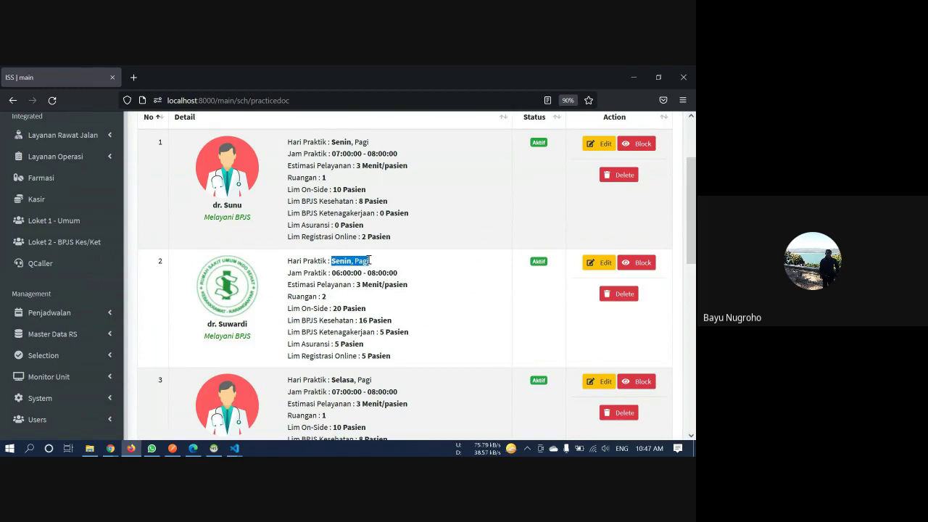
{"action": "left_click", "coordinate": [376, 264]}
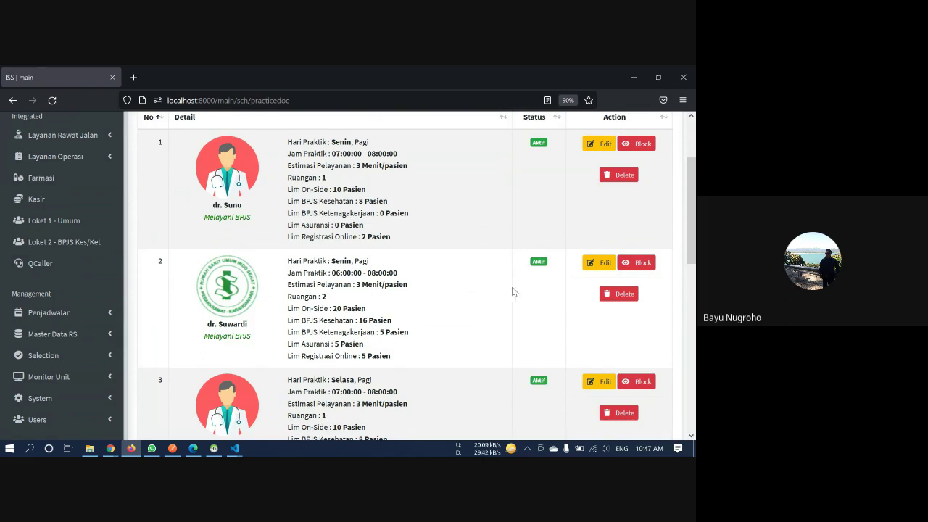
Review row 2's Edit form, including the room value, and go back without saving
{"action": "left_click", "coordinate": [587, 266]}
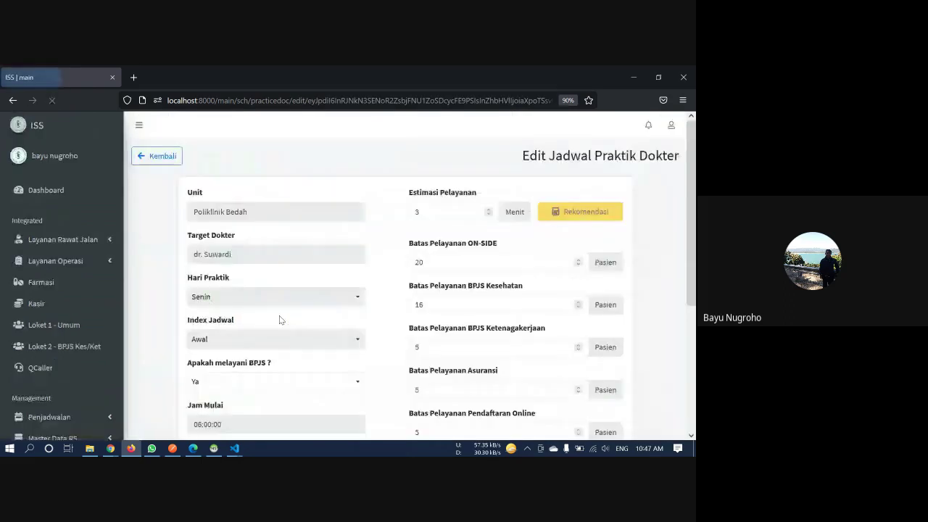
{"action": "scroll", "coordinate": [280, 317], "scroll_direction": "down", "scroll_amount": 3}
{"action": "left_click", "coordinate": [271, 351]}
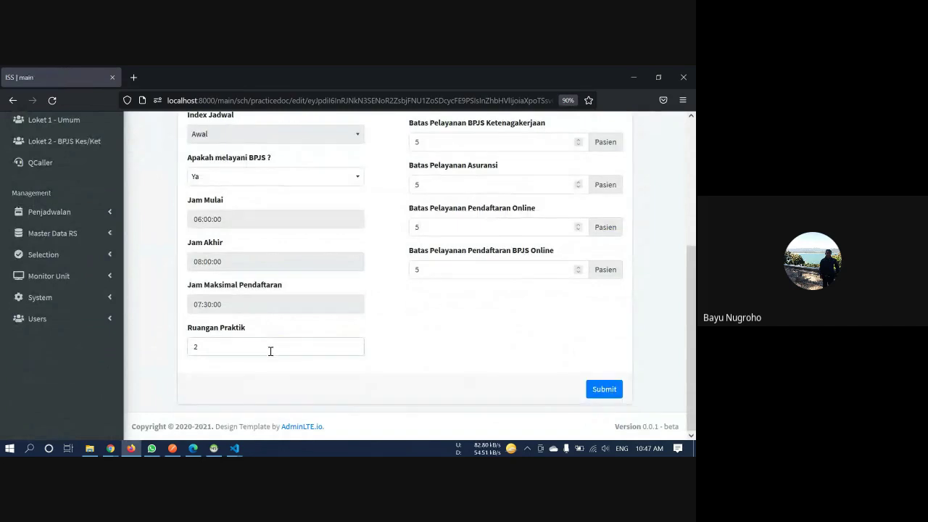
{"action": "scroll", "coordinate": [270, 351], "scroll_direction": "up", "scroll_amount": 3}
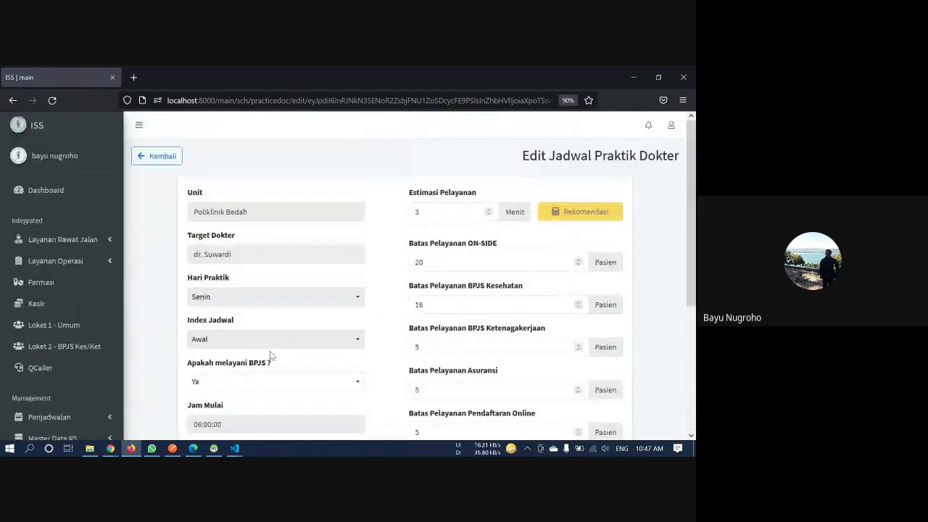
{"action": "left_click", "coordinate": [174, 165]}
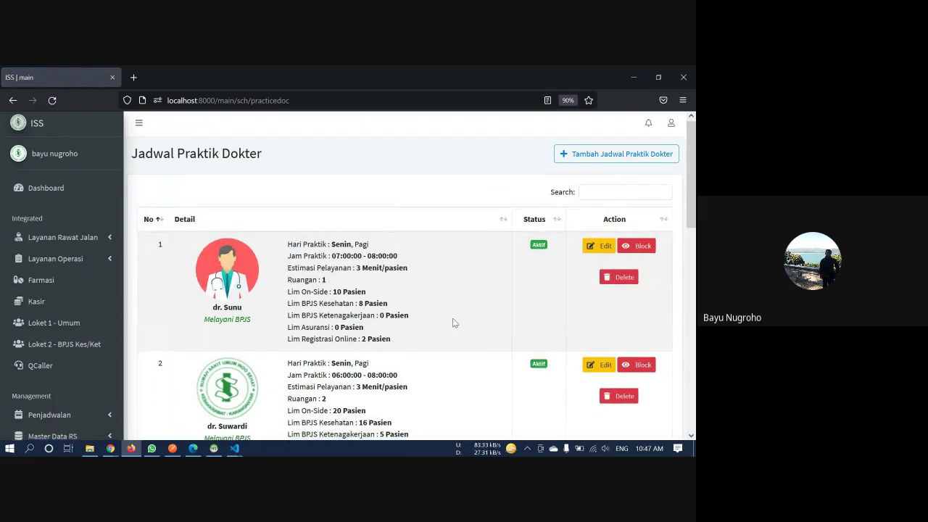
Switch to HeidiSQL to view the system_iss database
{"action": "scroll", "coordinate": [454, 323], "scroll_direction": "down", "scroll_amount": 3}
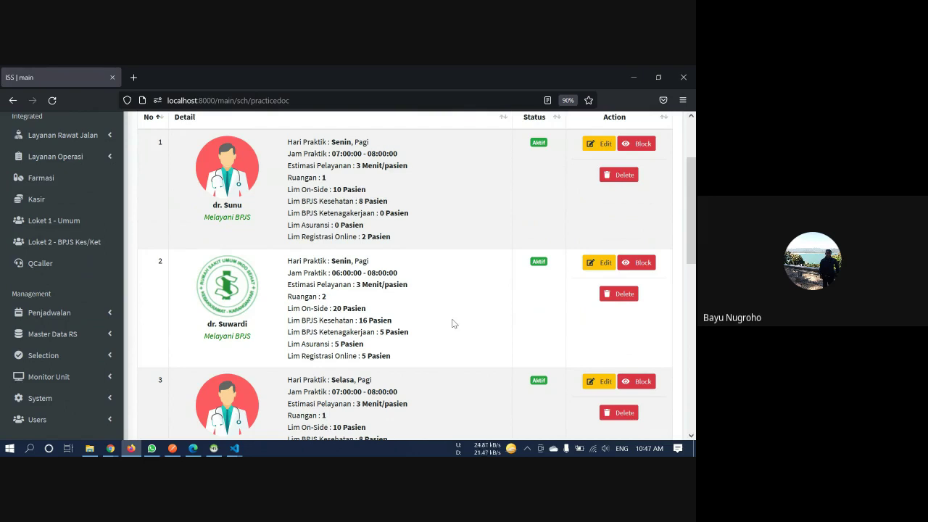
{"action": "scroll", "coordinate": [452, 323], "scroll_direction": "down", "scroll_amount": 3}
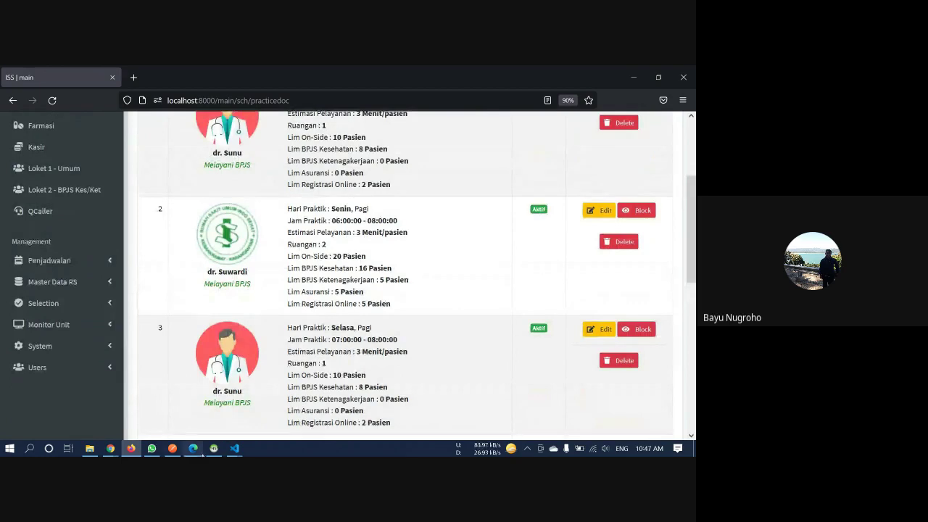
{"action": "left_click", "coordinate": [213, 448]}
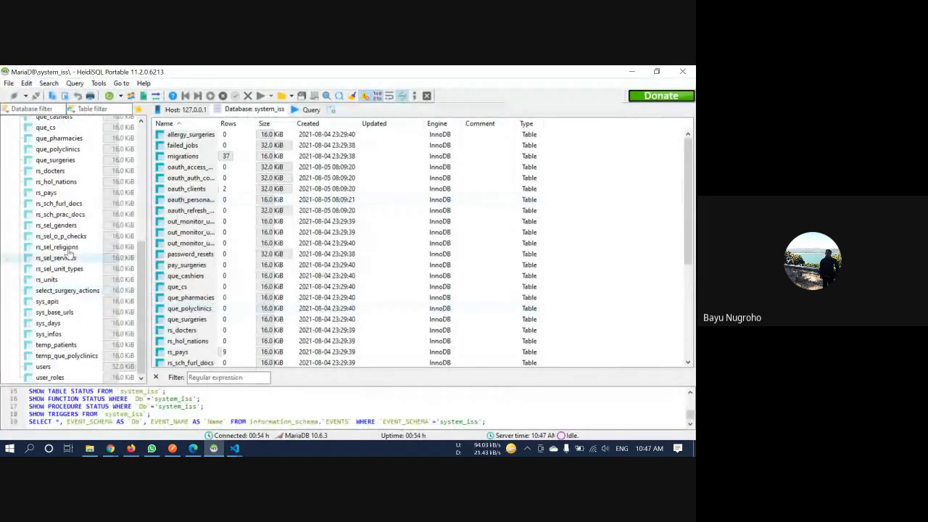
Open the rs_sch_prac_docs data and duplicate row 6, Suwardi's schedule, into new rows
{"action": "left_click", "coordinate": [72, 215]}
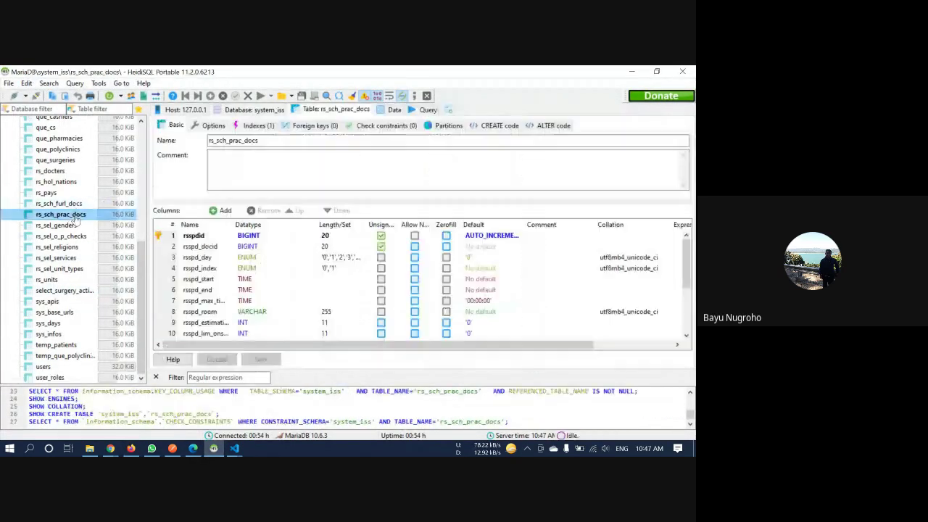
{"action": "left_click", "coordinate": [392, 109]}
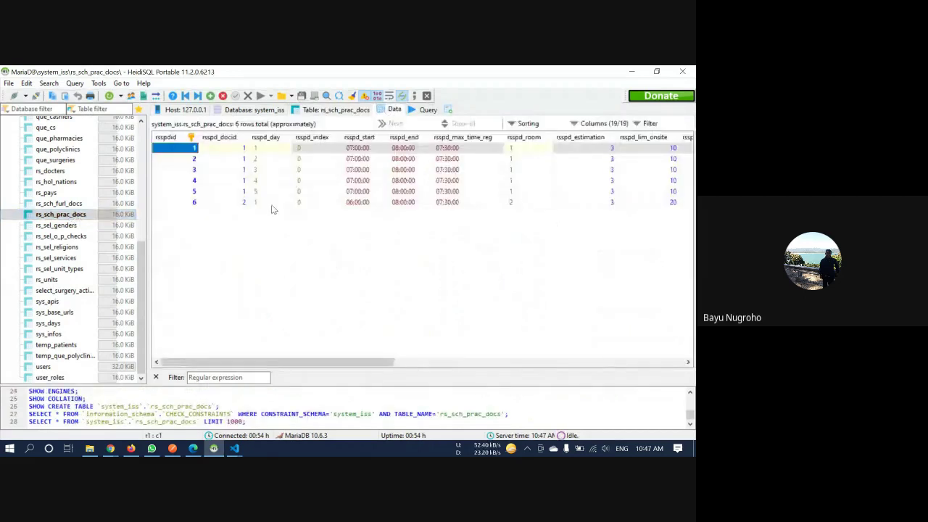
{"action": "left_click", "coordinate": [272, 205]}
{"action": "key", "text": "ctrl+Insert"}
{"action": "key", "text": "ctrl+Insert"}
{"action": "key", "text": "ctrl+Insert"}
{"action": "key", "text": "ctrl+Insert"}
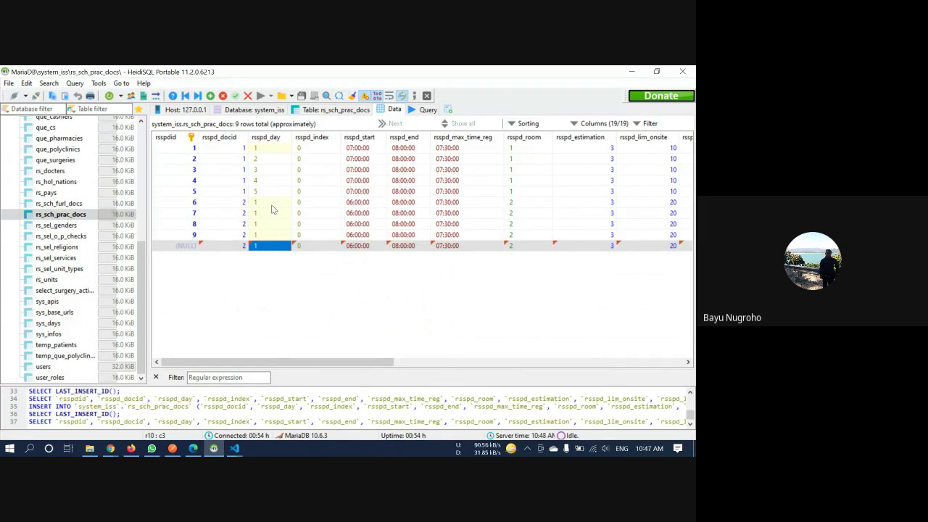
{"action": "key", "text": "ctrl+Insert"}
Set rsspd_day of rows 7, 8 and 9 to 2, 3 and 4
{"action": "double_click", "coordinate": [272, 213]}
{"action": "left_click", "coordinate": [272, 213]}
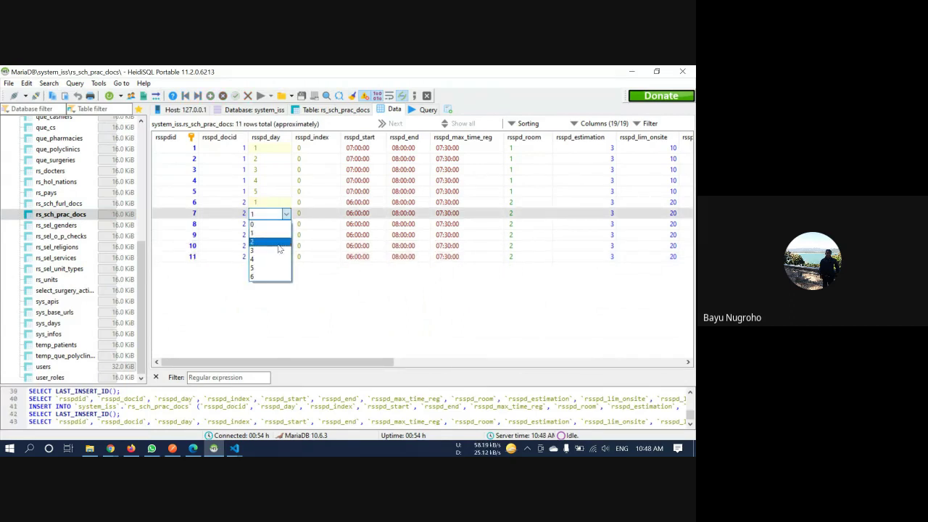
{"action": "left_click", "coordinate": [270, 239]}
{"action": "double_click", "coordinate": [269, 224]}
{"action": "left_click", "coordinate": [270, 224]}
{"action": "left_click", "coordinate": [272, 263]}
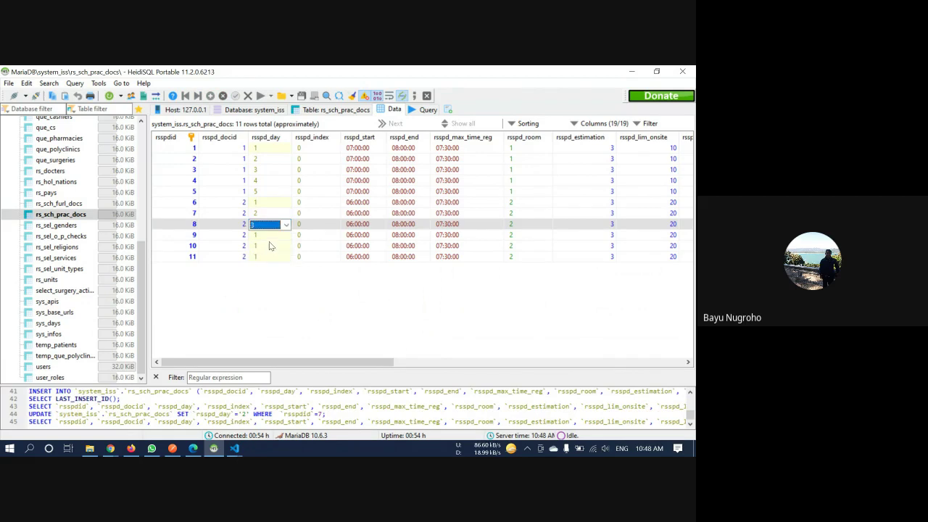
{"action": "double_click", "coordinate": [270, 235]}
{"action": "left_click", "coordinate": [270, 235]}
{"action": "left_click", "coordinate": [265, 272]}
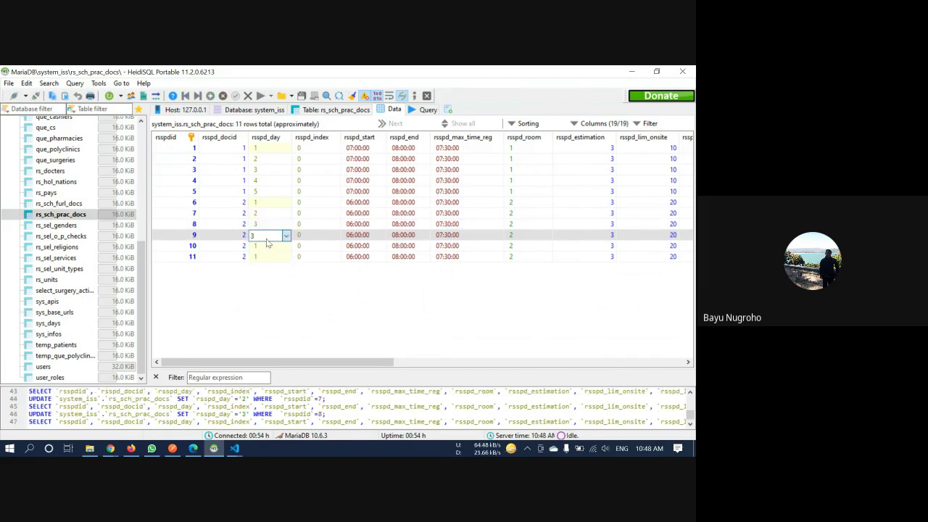
{"action": "left_click", "coordinate": [270, 235]}
{"action": "left_click", "coordinate": [266, 280]}
{"action": "left_click", "coordinate": [270, 236]}
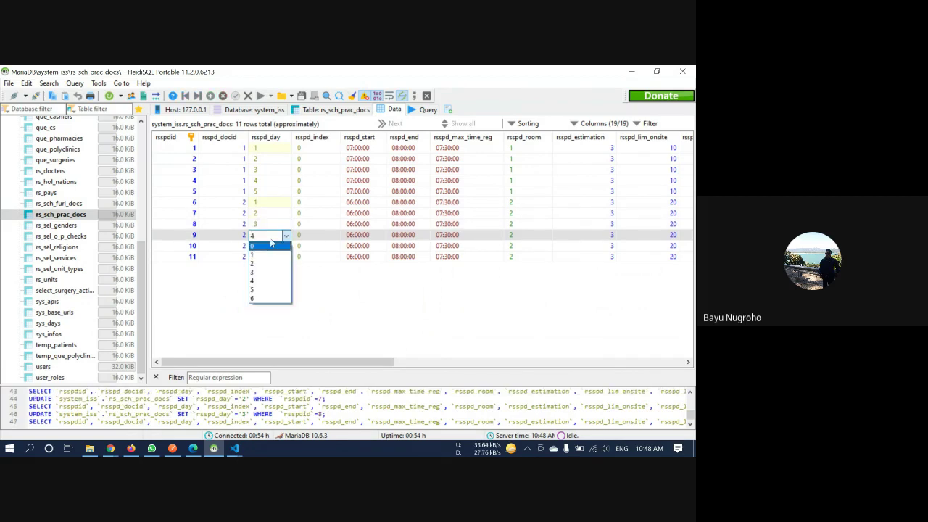
{"action": "left_click", "coordinate": [270, 235]}
Set rsspd_day of rows 10 and 11 to 5 and 6
{"action": "double_click", "coordinate": [269, 246]}
{"action": "left_click", "coordinate": [270, 246]}
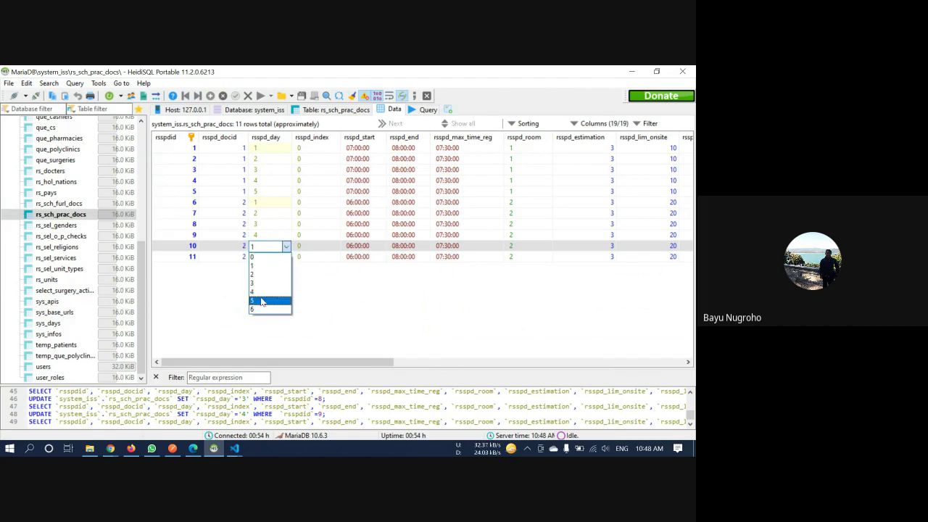
{"action": "left_click", "coordinate": [266, 301]}
{"action": "left_click", "coordinate": [270, 257]}
{"action": "double_click", "coordinate": [270, 257]}
{"action": "left_click", "coordinate": [272, 258]}
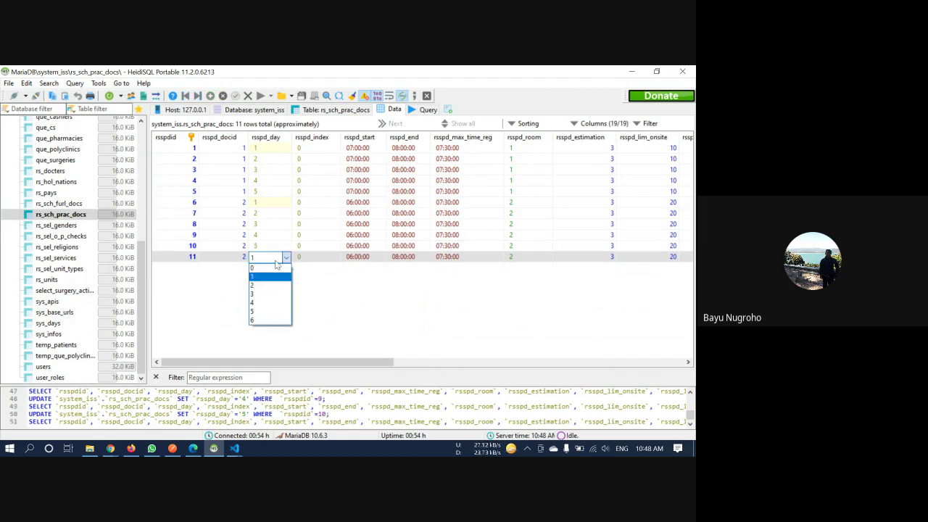
{"action": "left_click", "coordinate": [263, 320]}
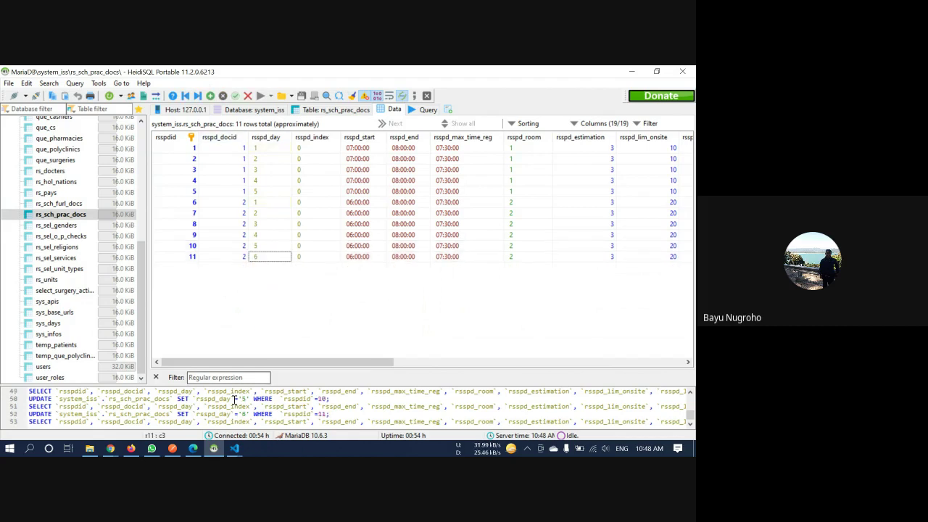
Reload the ISS doctor schedule list and scroll through dr. Suwardi's new daily entries
{"action": "left_click", "coordinate": [218, 451]}
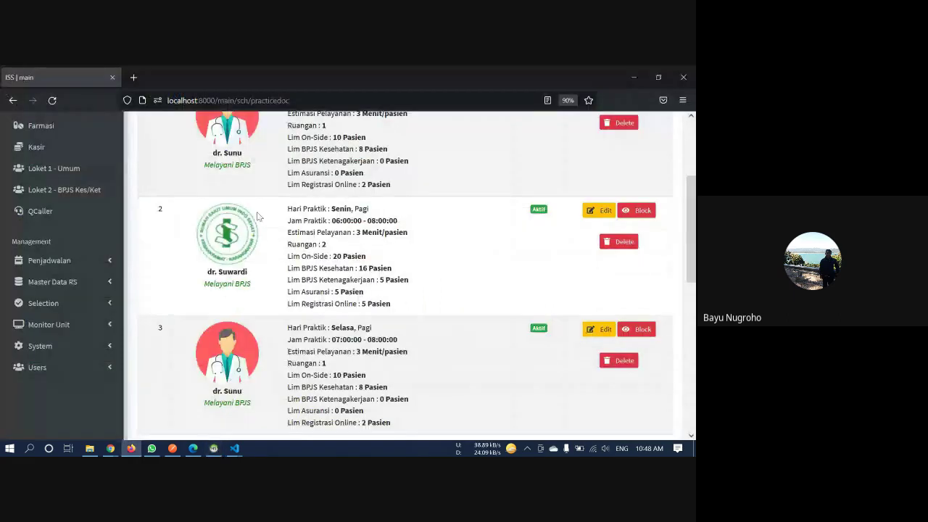
{"action": "left_click", "coordinate": [48, 101]}
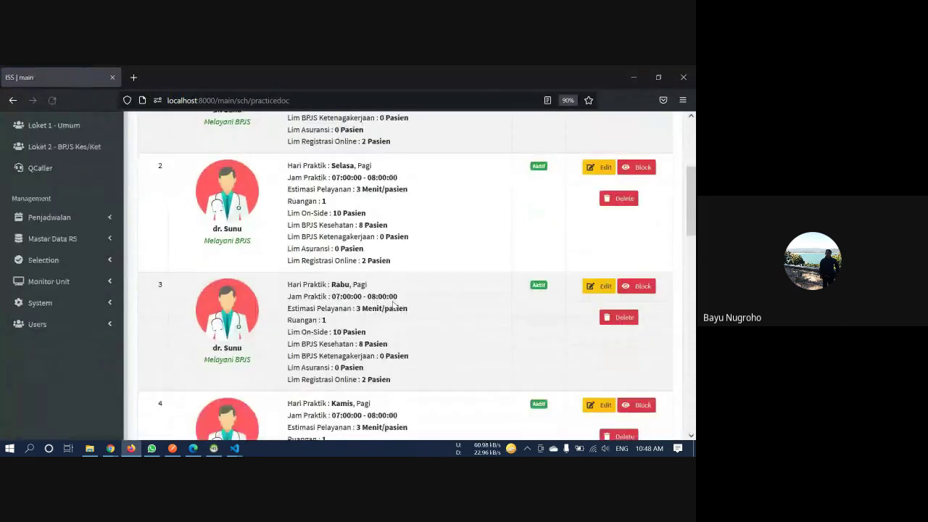
{"action": "scroll", "coordinate": [393, 305], "scroll_direction": "down", "scroll_amount": 6}
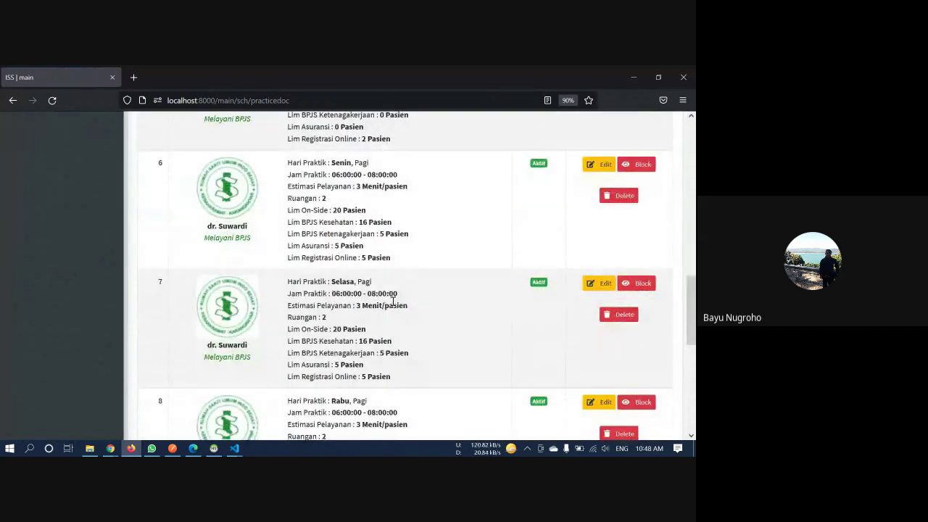
{"action": "scroll", "coordinate": [393, 300], "scroll_direction": "down", "scroll_amount": 5}
{"action": "scroll", "coordinate": [375, 345], "scroll_direction": "up", "scroll_amount": 3}
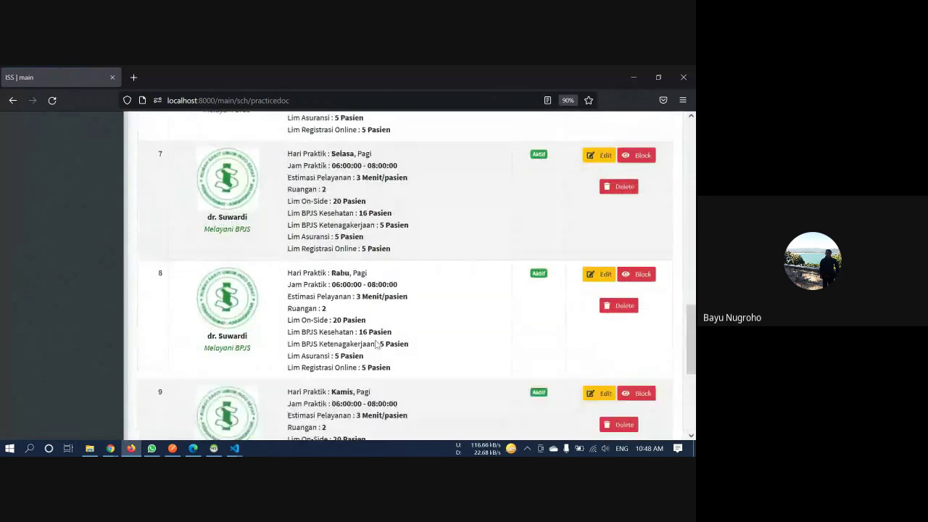
{"action": "scroll", "coordinate": [376, 345], "scroll_direction": "up", "scroll_amount": 12}
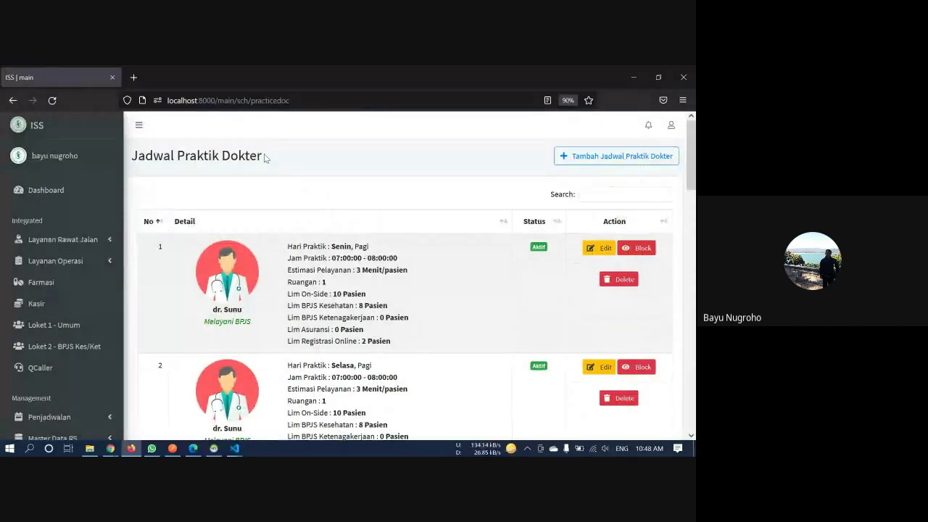
{"action": "scroll", "coordinate": [264, 154], "scroll_direction": "down", "scroll_amount": 3}
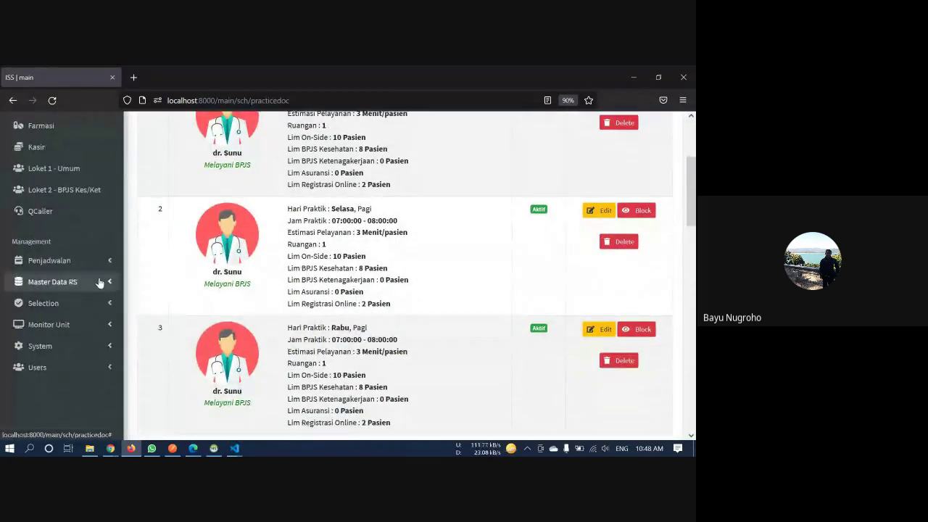
{"action": "left_click", "coordinate": [99, 282]}
{"action": "left_click", "coordinate": [71, 372]}
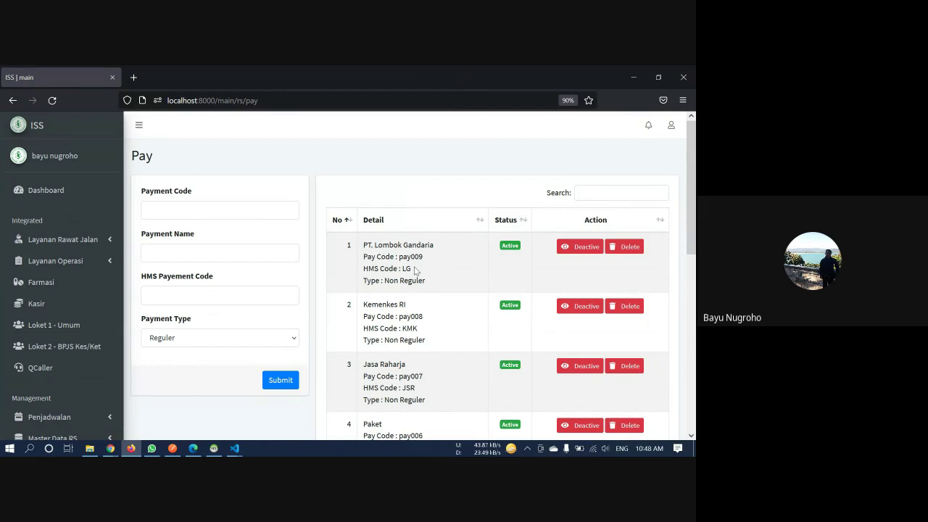
{"action": "scroll", "coordinate": [416, 270], "scroll_direction": "down", "scroll_amount": 1}
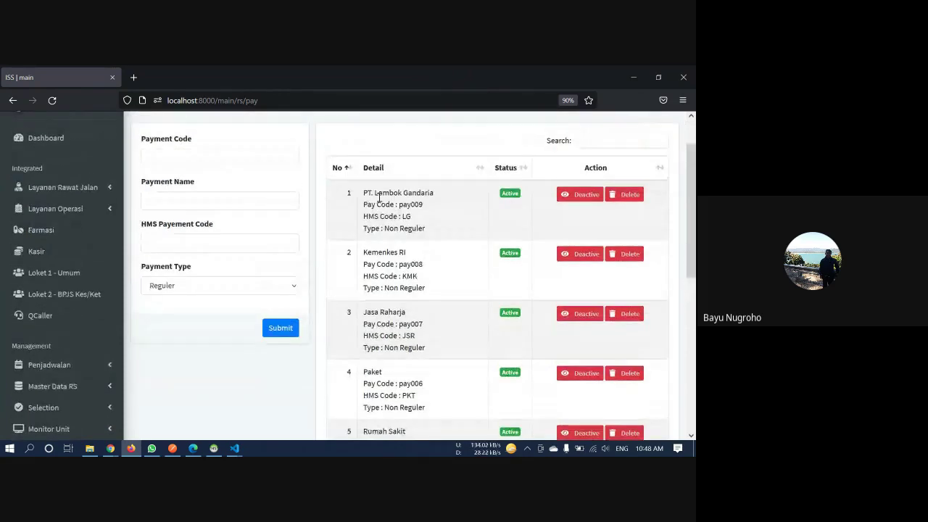
{"action": "left_click_drag", "start_coordinate": [364, 193], "coordinate": [446, 196]}
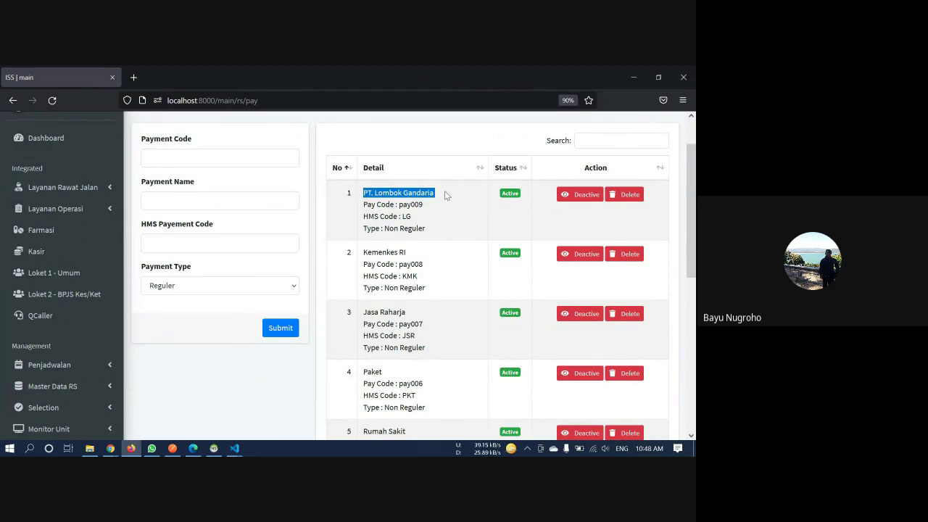
{"action": "left_click_drag", "start_coordinate": [428, 252], "coordinate": [365, 251]}
{"action": "scroll", "coordinate": [416, 270], "scroll_direction": "down", "scroll_amount": 1}
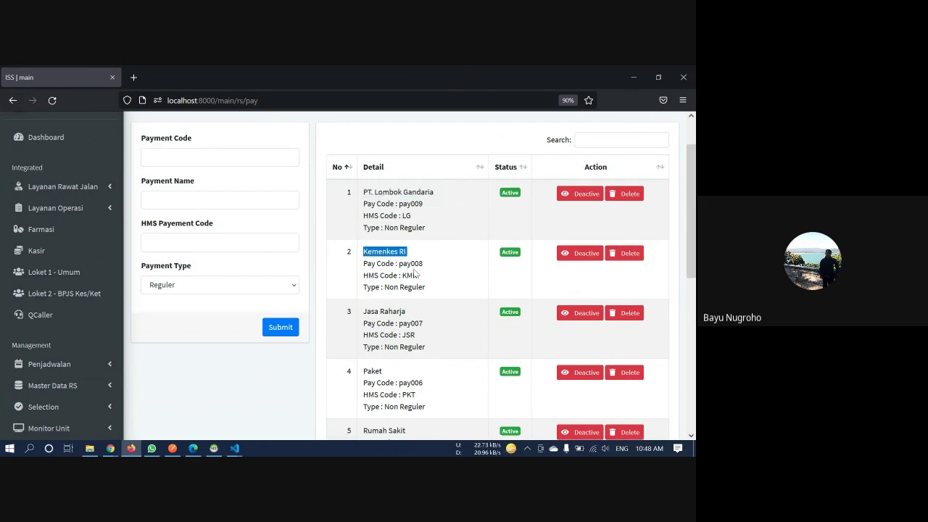
{"action": "scroll", "coordinate": [417, 270], "scroll_direction": "down", "scroll_amount": 2}
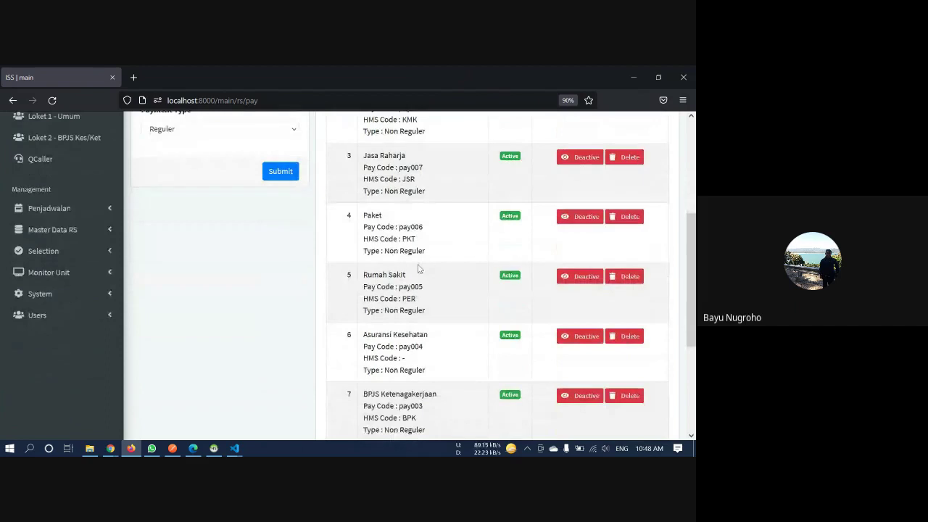
{"action": "scroll", "coordinate": [419, 254], "scroll_direction": "down", "scroll_amount": 1}
{"action": "left_click_drag", "start_coordinate": [364, 163], "coordinate": [397, 169]}
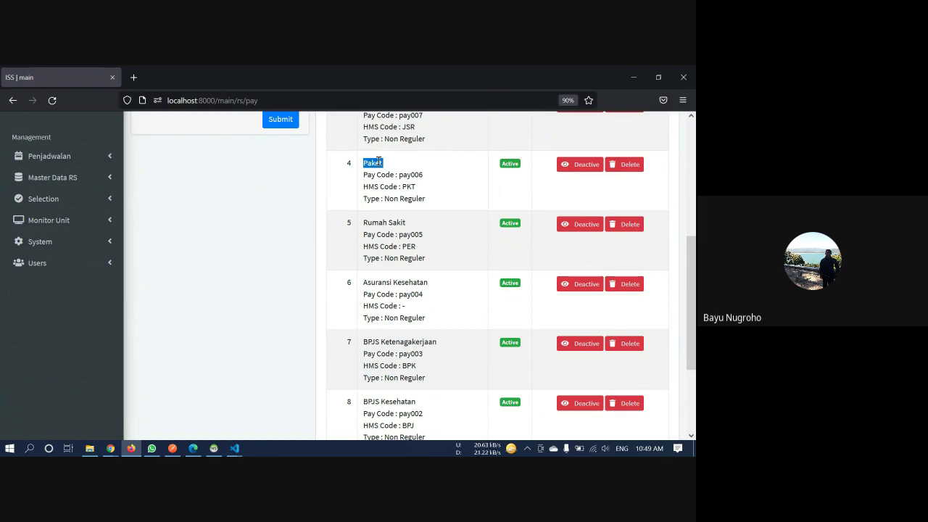
{"action": "left_click_drag", "start_coordinate": [364, 222], "coordinate": [429, 226]}
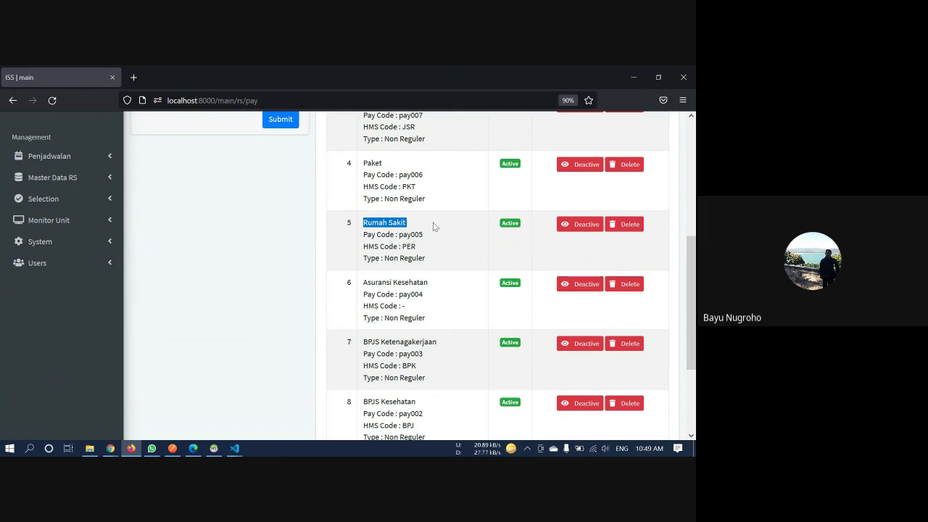
{"action": "scroll", "coordinate": [434, 227], "scroll_direction": "down", "scroll_amount": 3}
{"action": "left_click_drag", "start_coordinate": [430, 179], "coordinate": [361, 183]}
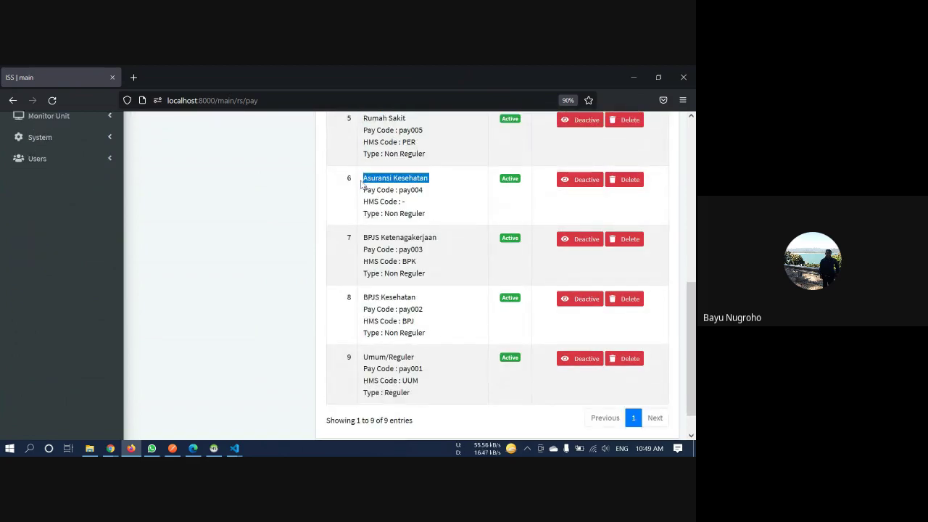
{"action": "scroll", "coordinate": [360, 184], "scroll_direction": "up", "scroll_amount": 3}
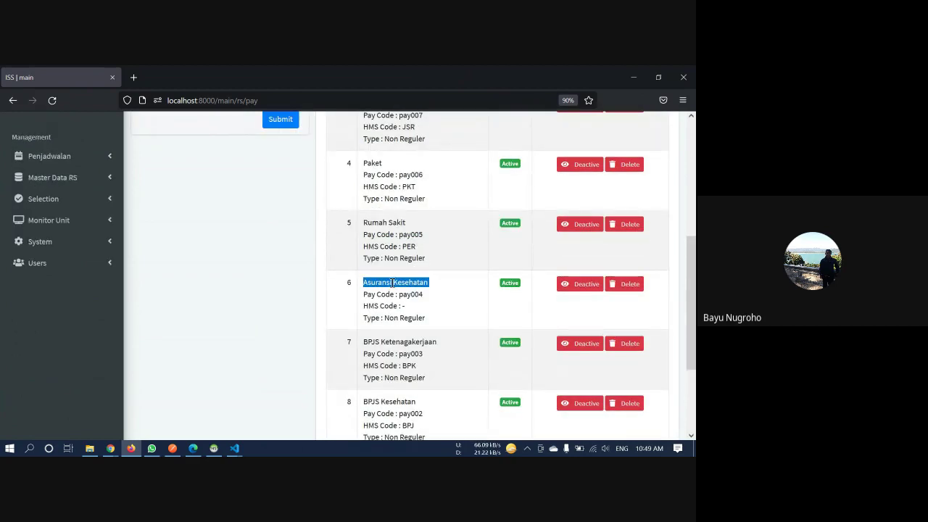
{"action": "scroll", "coordinate": [392, 283], "scroll_direction": "up", "scroll_amount": 3}
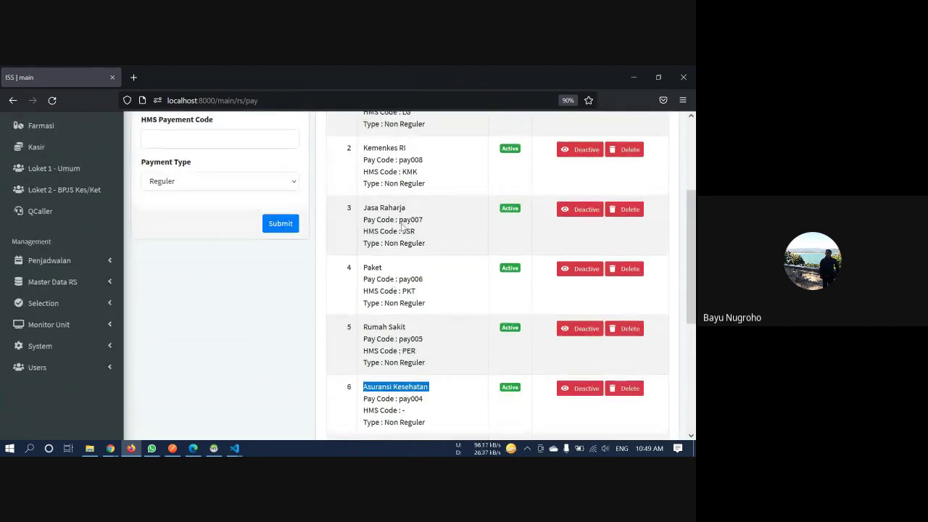
{"action": "scroll", "coordinate": [399, 221], "scroll_direction": "up", "scroll_amount": 1}
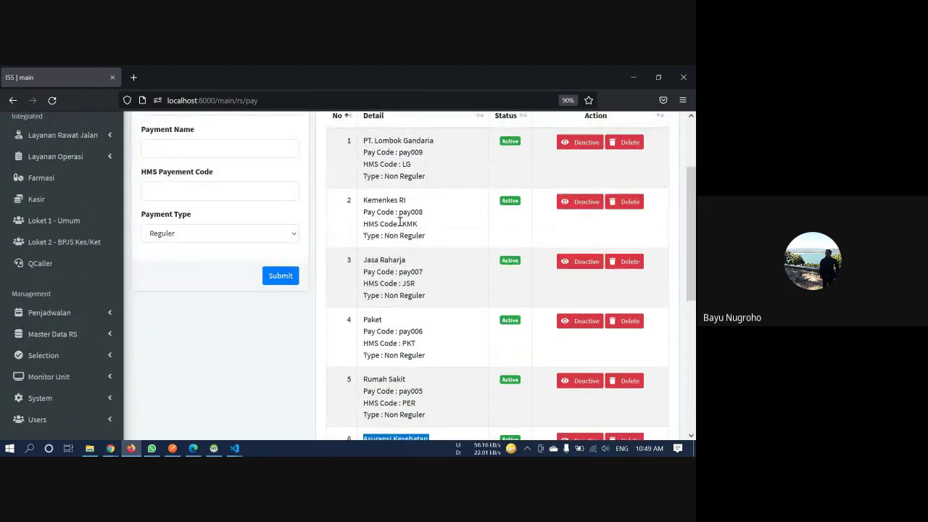
{"action": "scroll", "coordinate": [399, 224], "scroll_direction": "down", "scroll_amount": 6}
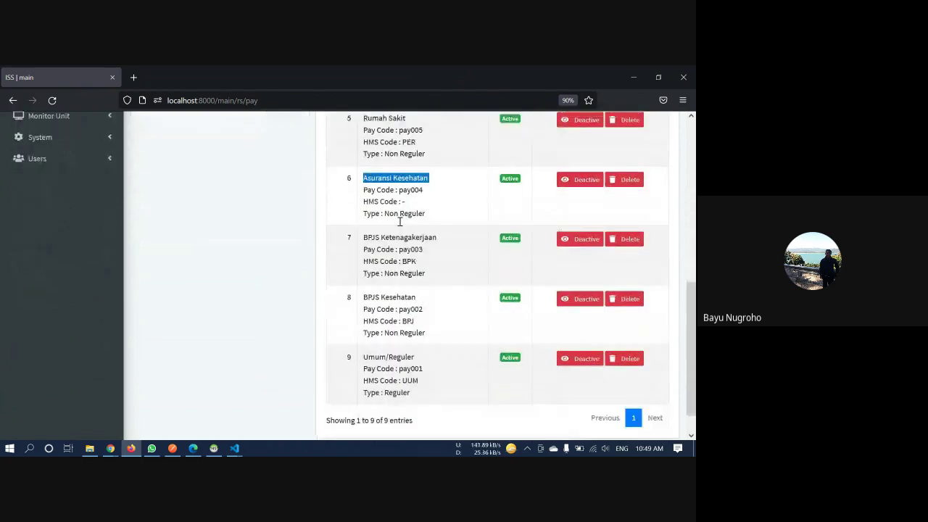
{"action": "triple_click", "coordinate": [410, 203]}
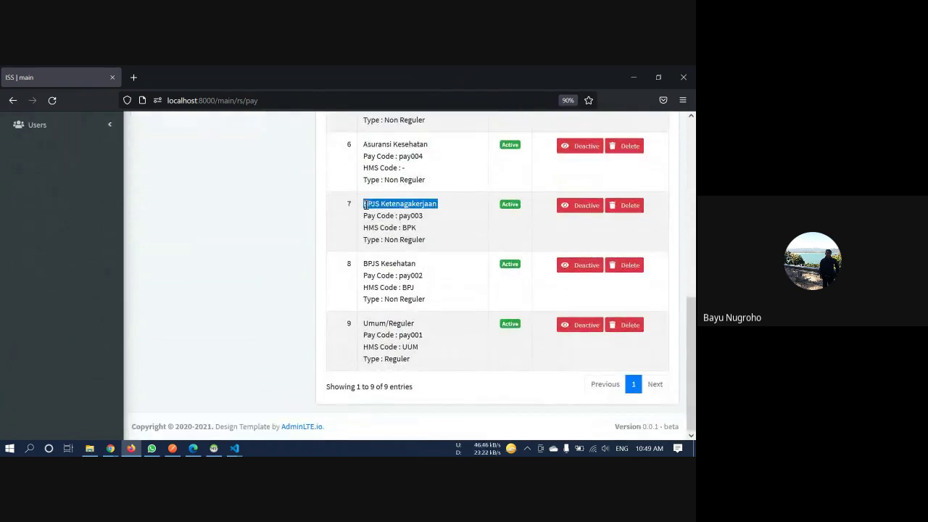
{"action": "left_click_drag", "start_coordinate": [420, 265], "coordinate": [366, 264]}
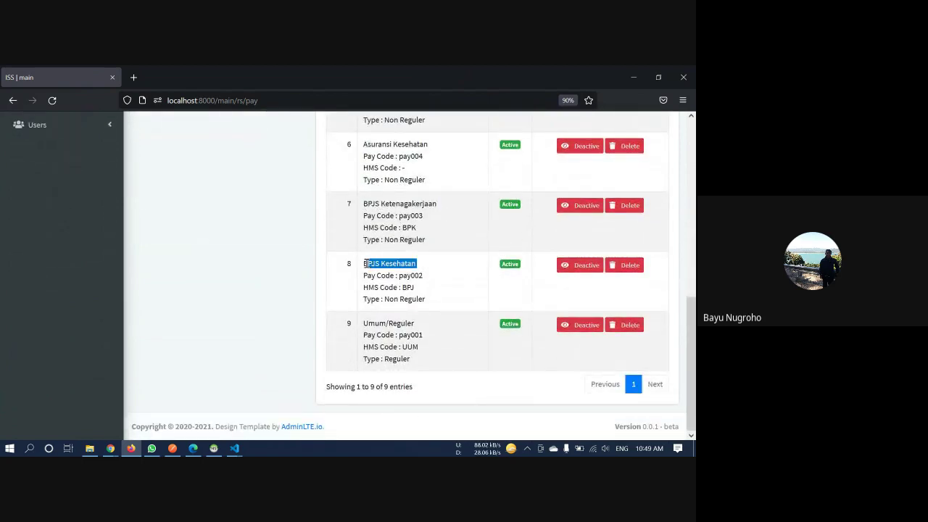
{"action": "left_click_drag", "start_coordinate": [430, 324], "coordinate": [365, 324]}
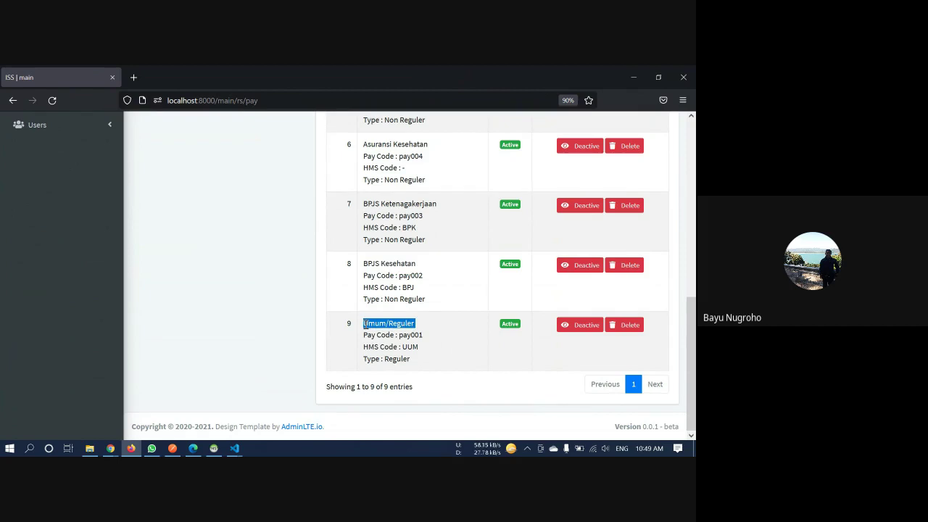
{"action": "scroll", "coordinate": [365, 324], "scroll_direction": "up", "scroll_amount": 10}
{"action": "left_click", "coordinate": [218, 213]}
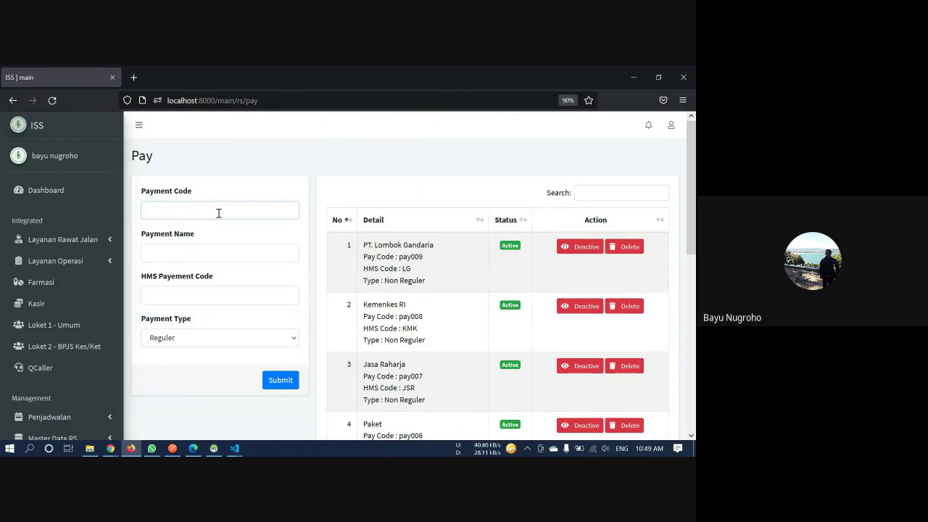
Enter payment code Pay010, name 'Universitas Duta Bangsa' and HMS code UDB
{"action": "type", "text": "y"}
{"action": "key", "text": "BackSpace"}
{"action": "type", "text": "010"}
{"action": "key", "text": "Tab"}
{"action": "type", "text": "Univ"}
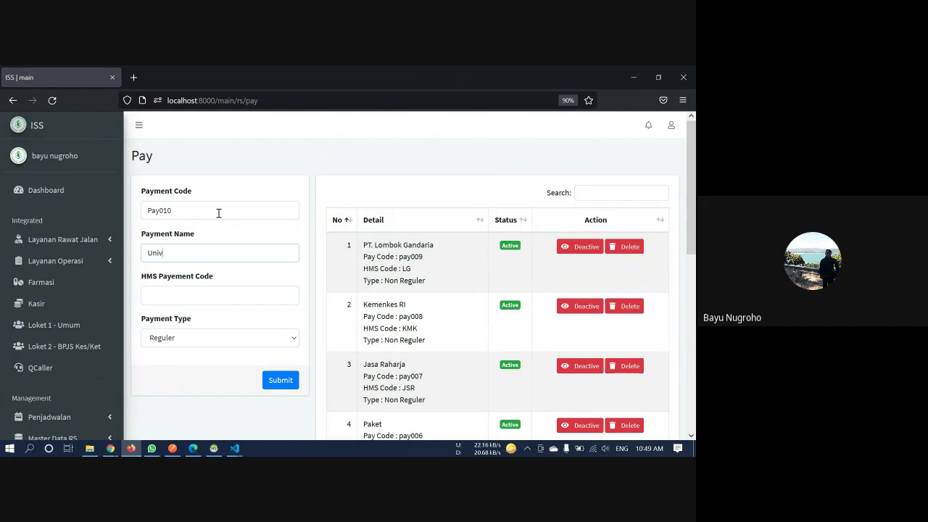
{"action": "type", "text": "ersit"}
{"action": "key", "text": "BackSpace"}
{"action": "type", "text": "sitas Duta Bangsa"}
{"action": "left_click", "coordinate": [224, 291]}
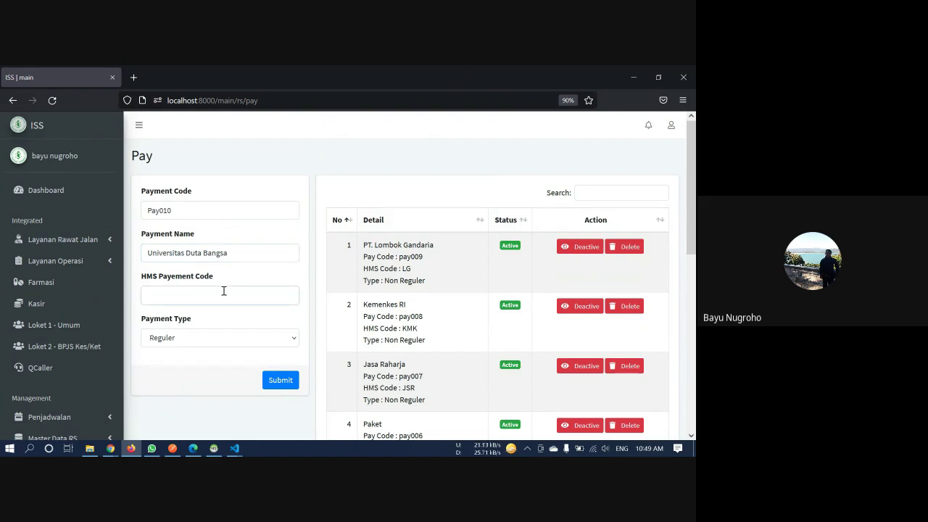
{"action": "type", "text": "UDB"}
{"action": "key", "text": "BackSpace"}
{"action": "key", "text": "BackSpace"}
{"action": "key", "text": "BackSpace"}
{"action": "type", "text": "UDB"}
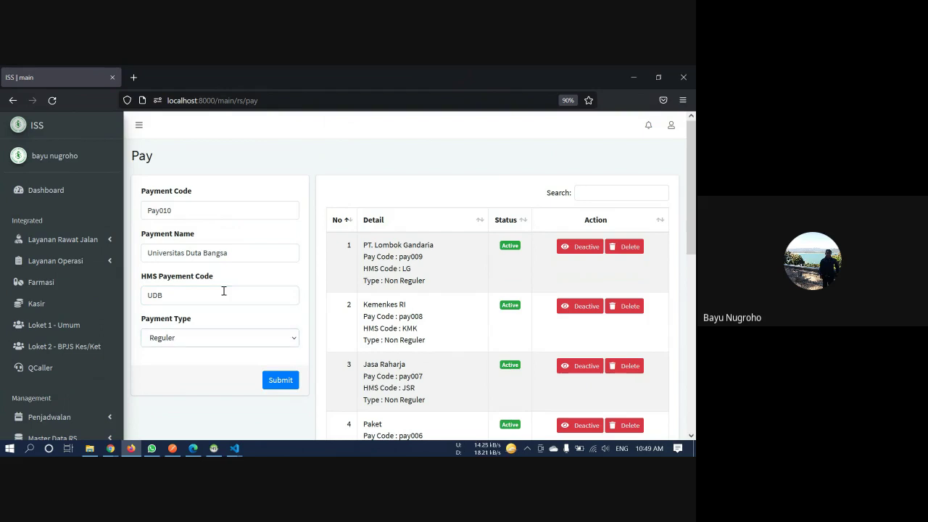
Choose Use Insurance as the payment type, submit, and dismiss the success message
{"action": "left_click", "coordinate": [207, 339]}
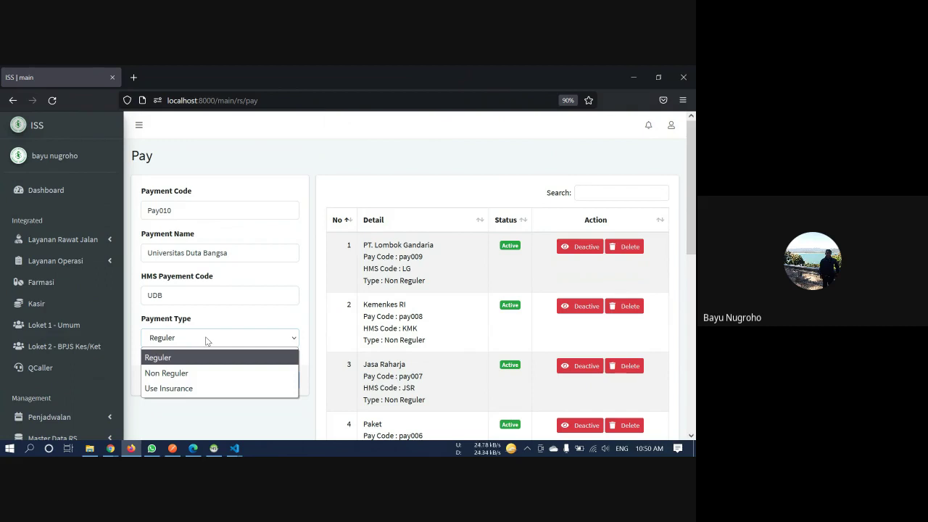
{"action": "left_click", "coordinate": [193, 373]}
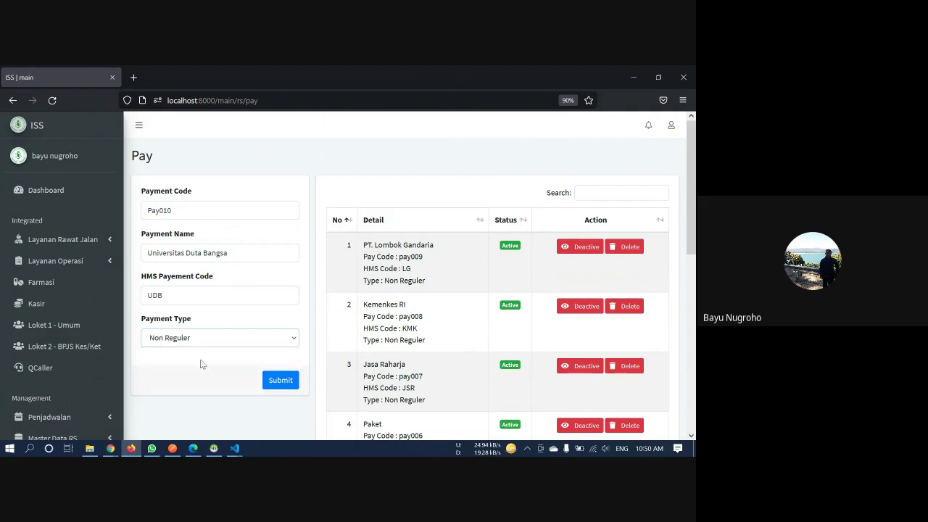
{"action": "left_click", "coordinate": [220, 340]}
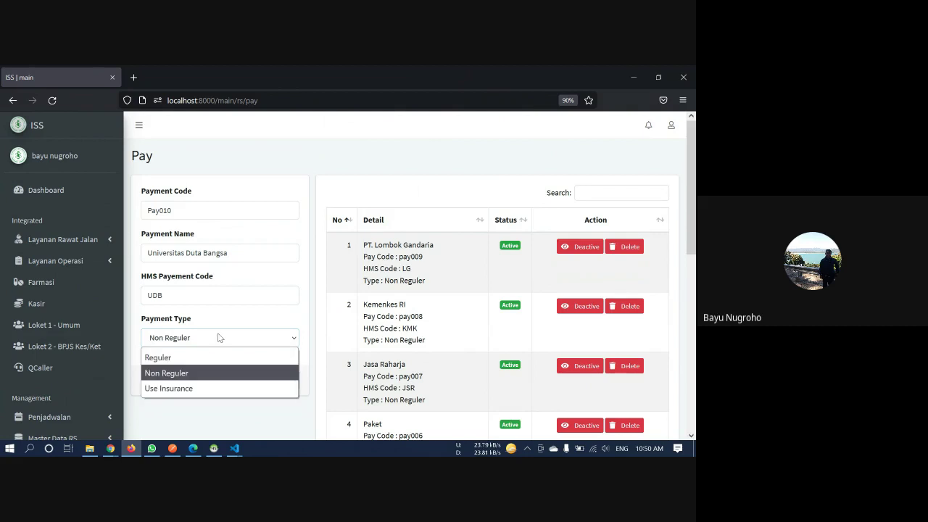
{"action": "left_click", "coordinate": [195, 390]}
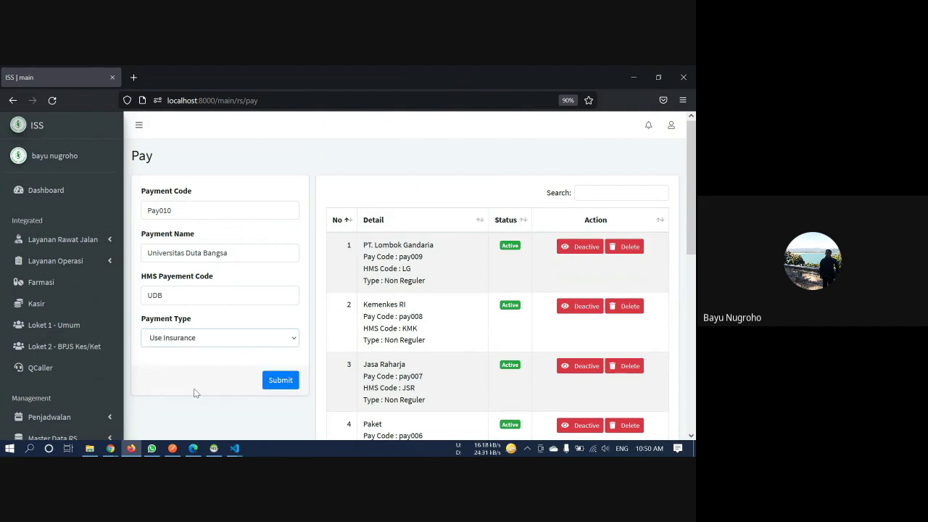
{"action": "left_click", "coordinate": [194, 345]}
{"action": "left_click", "coordinate": [200, 340]}
{"action": "left_click", "coordinate": [281, 383]}
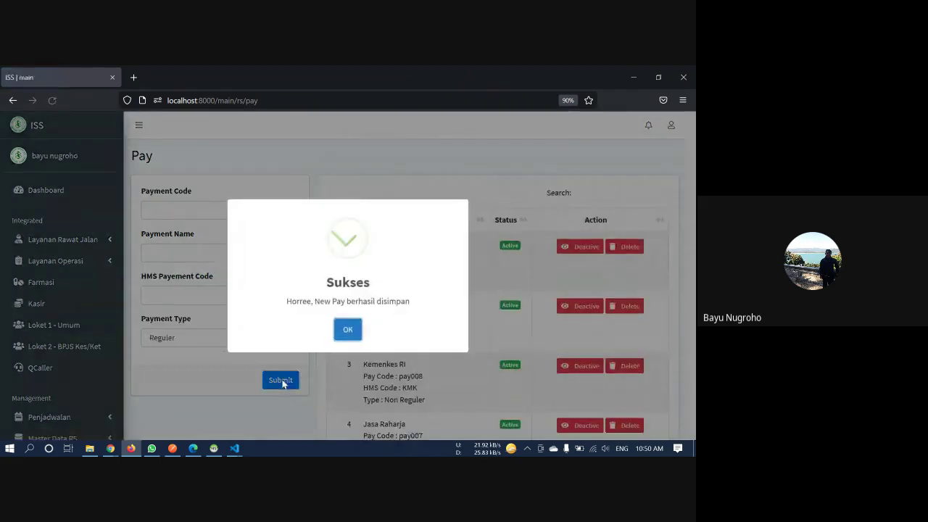
{"action": "left_click", "coordinate": [347, 338]}
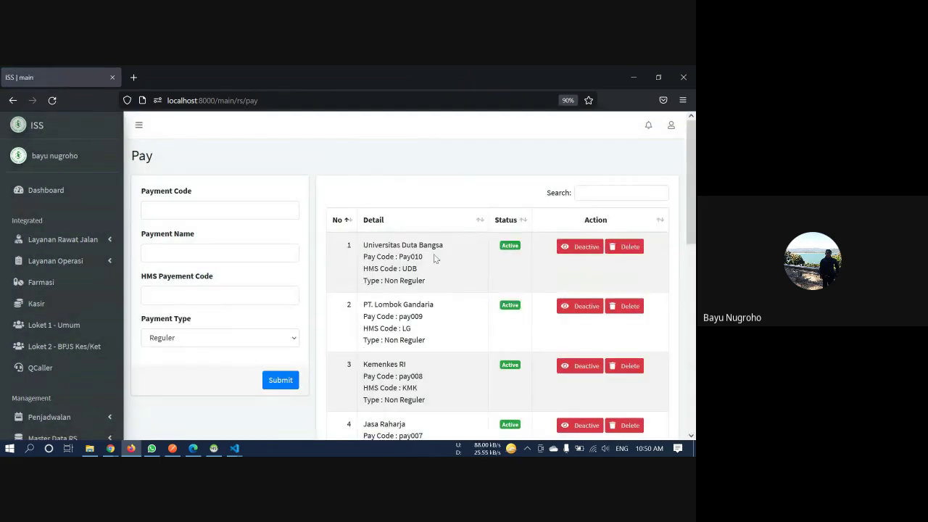
Highlight the new Universitas Duta Bangsa entry's details in the Pay list
{"action": "left_click_drag", "start_coordinate": [442, 283], "coordinate": [356, 239]}
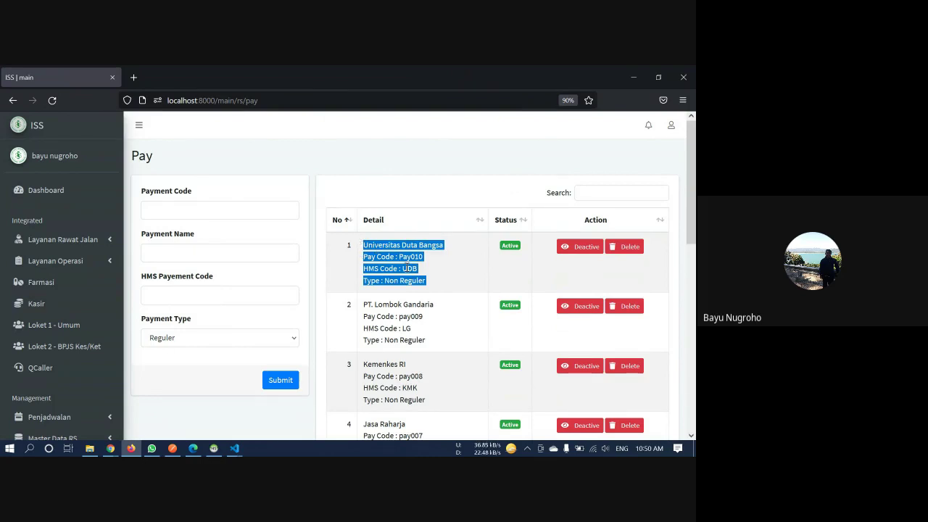
{"action": "left_click", "coordinate": [437, 279]}
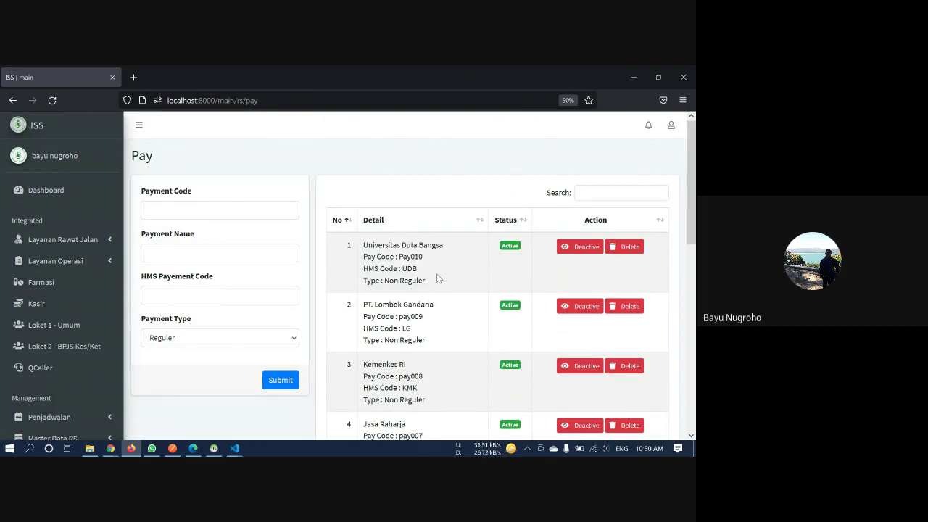
{"action": "left_click_drag", "start_coordinate": [426, 283], "coordinate": [364, 244]}
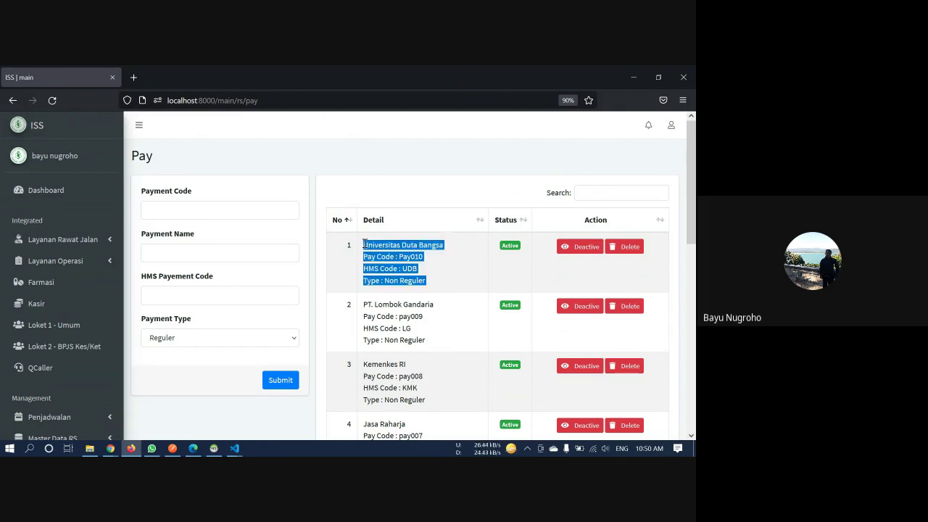
{"action": "left_click", "coordinate": [365, 244]}
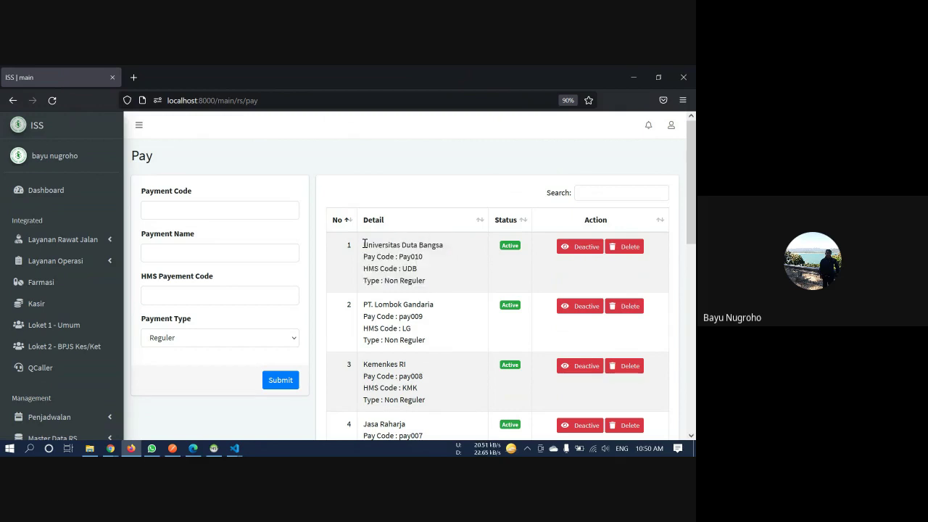
Deactivate, then reactivate, Universitas Duta Bangsa, confirming each success message
{"action": "left_click", "coordinate": [571, 248]}
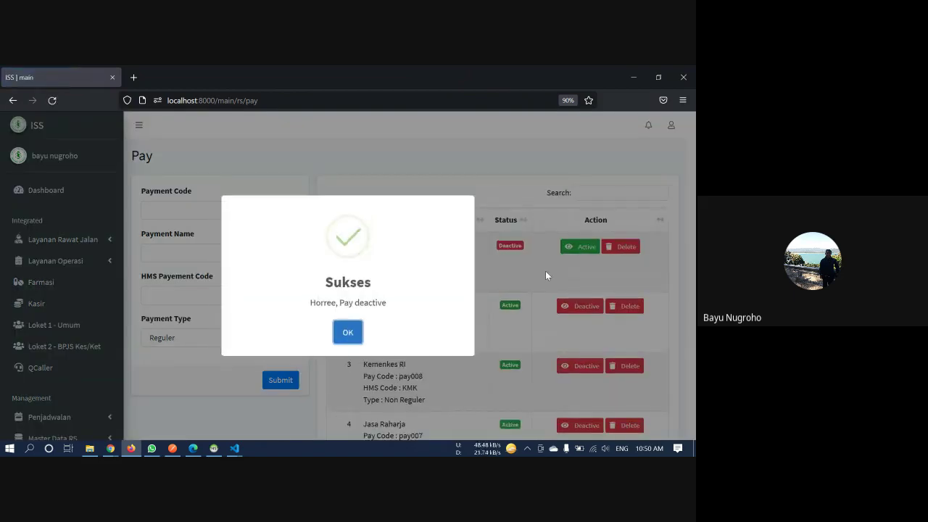
{"action": "left_click", "coordinate": [547, 261]}
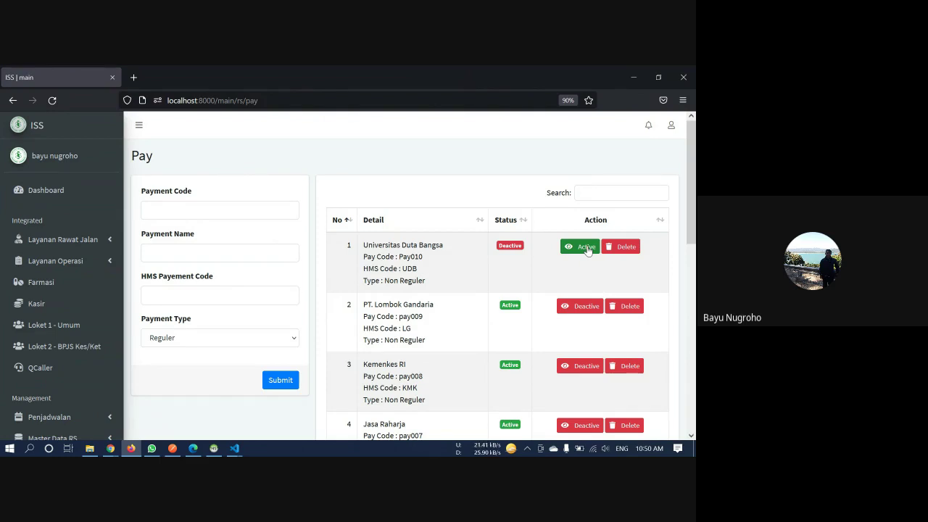
{"action": "left_click", "coordinate": [588, 247]}
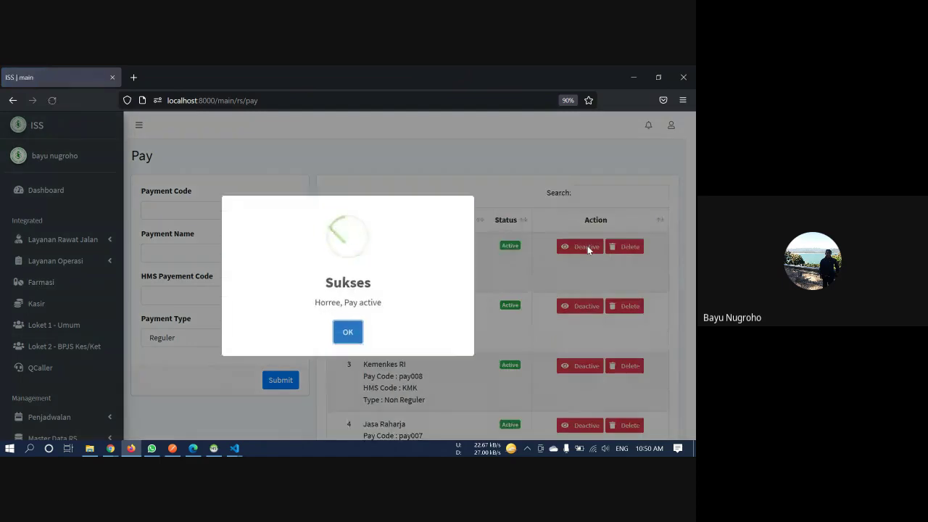
{"action": "left_click", "coordinate": [348, 332]}
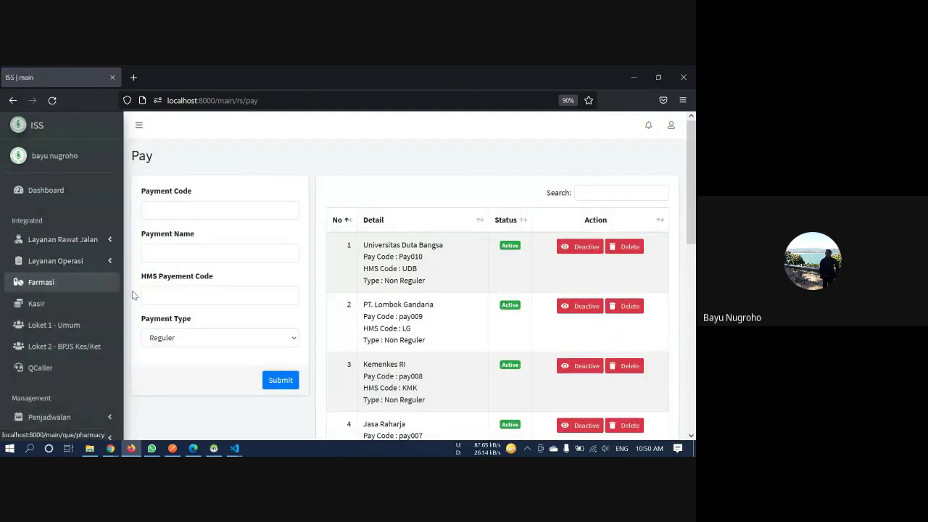
{"action": "scroll", "coordinate": [173, 313], "scroll_direction": "down", "scroll_amount": 5}
{"action": "scroll", "coordinate": [173, 313], "scroll_direction": "up", "scroll_amount": 5}
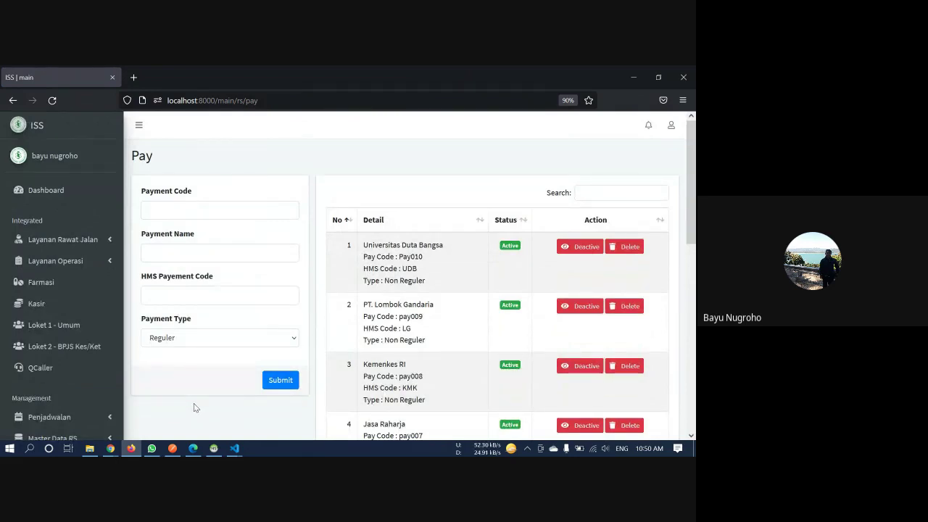
Open the Layanan Rawat Jalan > Antri patient search page
{"action": "left_click", "coordinate": [97, 237]}
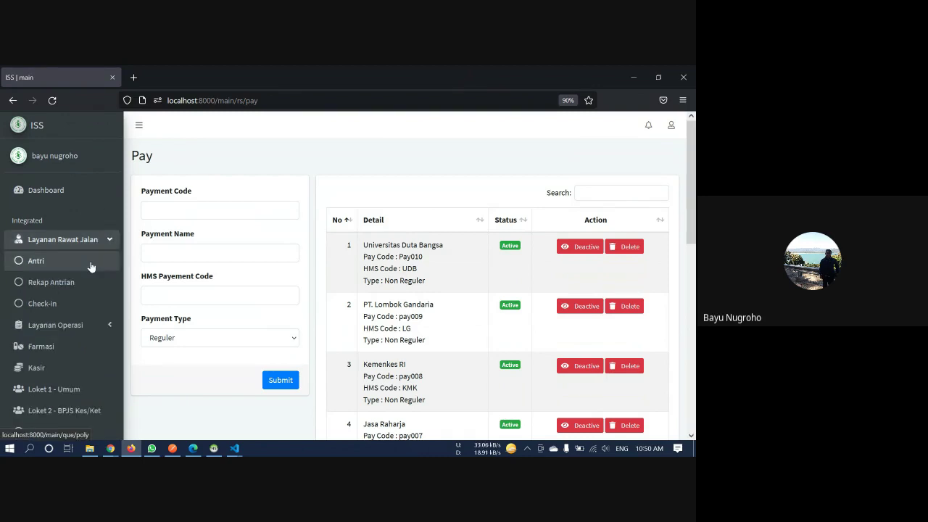
{"action": "left_click", "coordinate": [90, 267]}
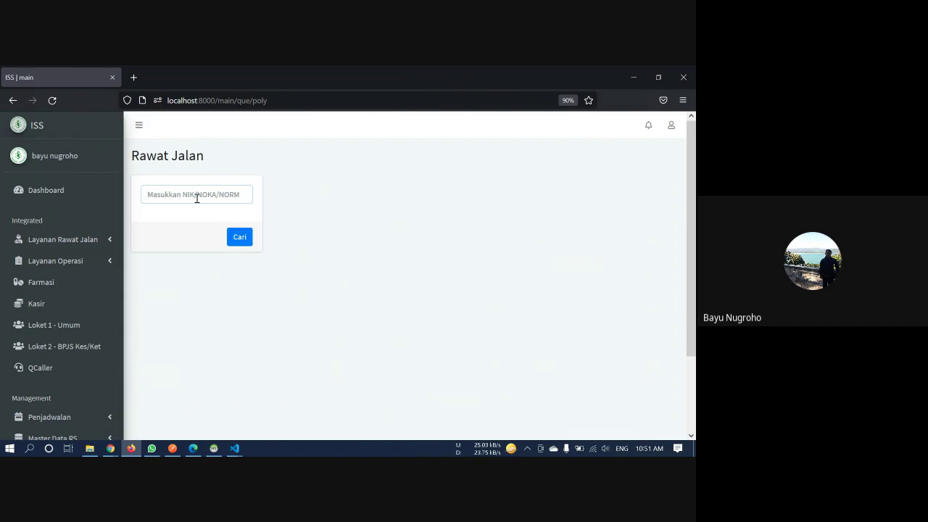
{"action": "left_click", "coordinate": [149, 450]}
{"action": "left_click", "coordinate": [151, 450]}
In HeidiSQL, delete the existing que_polyclinics queue row, then return to Firefox
{"action": "key", "text": "alt+Tab"}
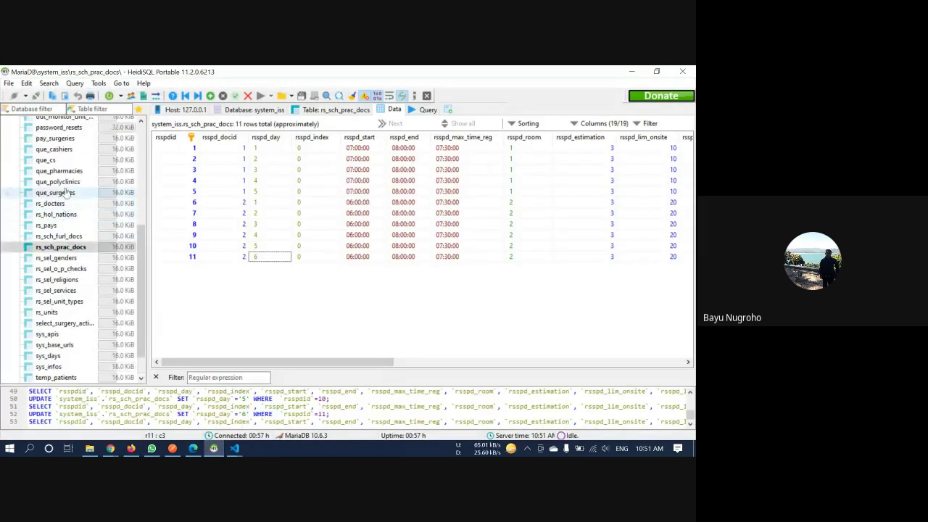
{"action": "left_click", "coordinate": [65, 182]}
{"action": "left_click", "coordinate": [198, 149]}
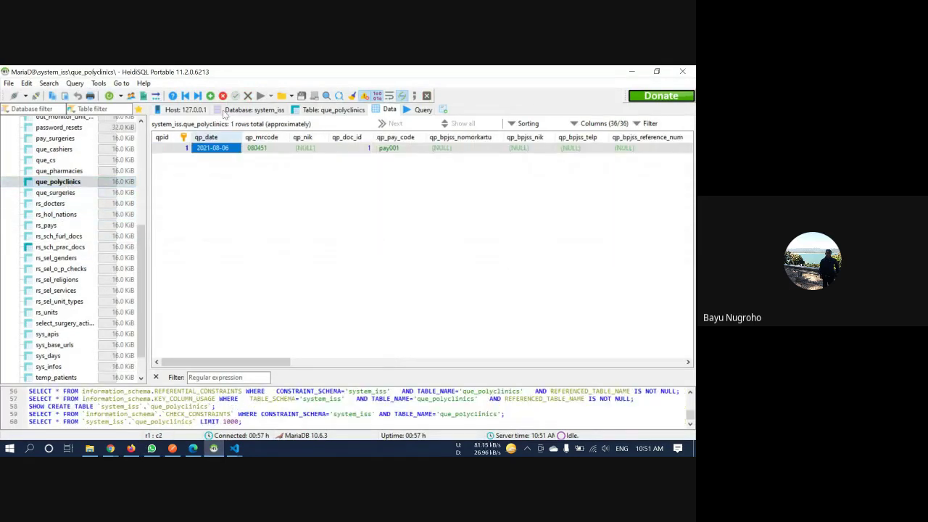
{"action": "left_click", "coordinate": [223, 96]}
{"action": "left_click", "coordinate": [379, 259]}
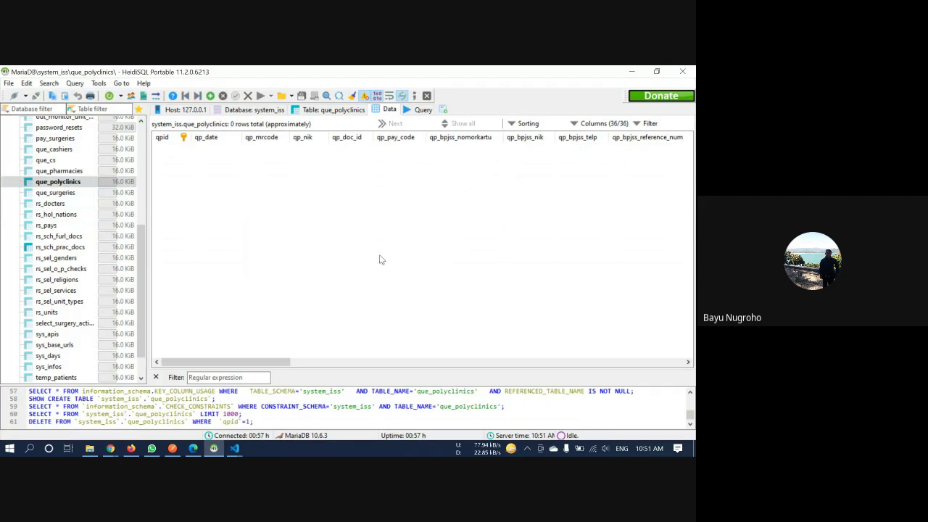
{"action": "key", "text": "alt+Tab"}
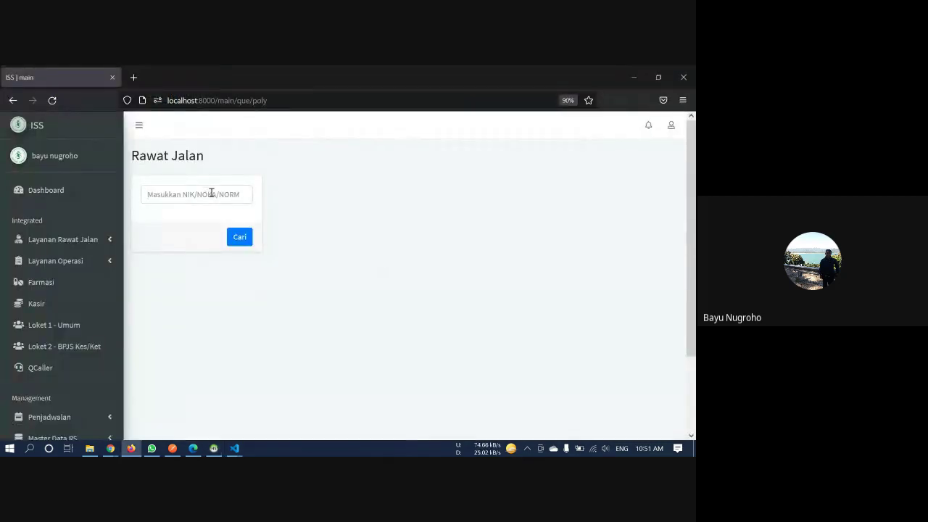
{"action": "left_click", "coordinate": [211, 193]}
{"action": "type", "text": "0804"}
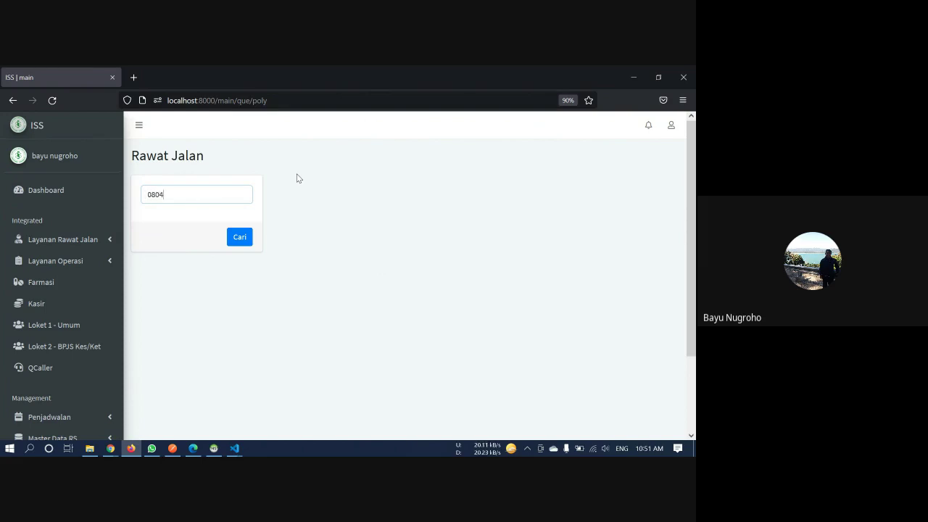
{"action": "type", "text": "51"}
{"action": "key", "text": "Return"}
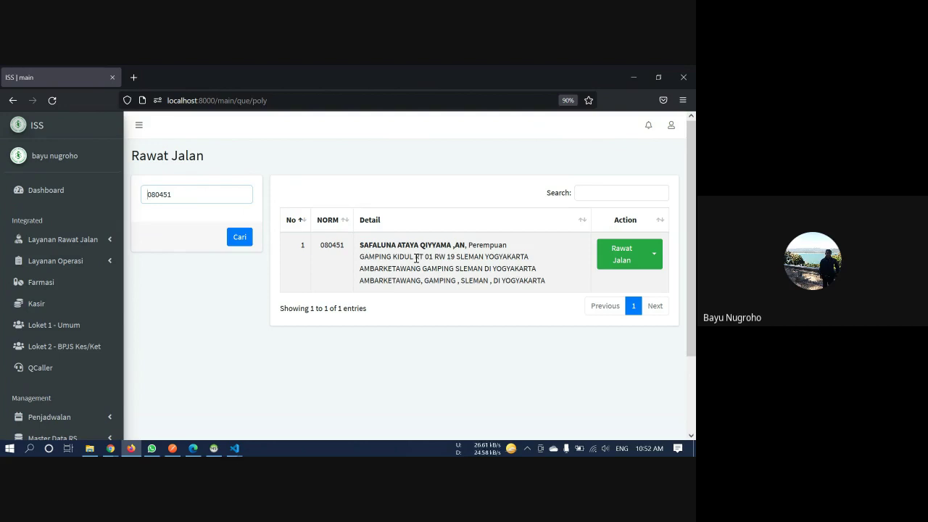
{"action": "left_click", "coordinate": [657, 256]}
{"action": "left_click", "coordinate": [657, 256]}
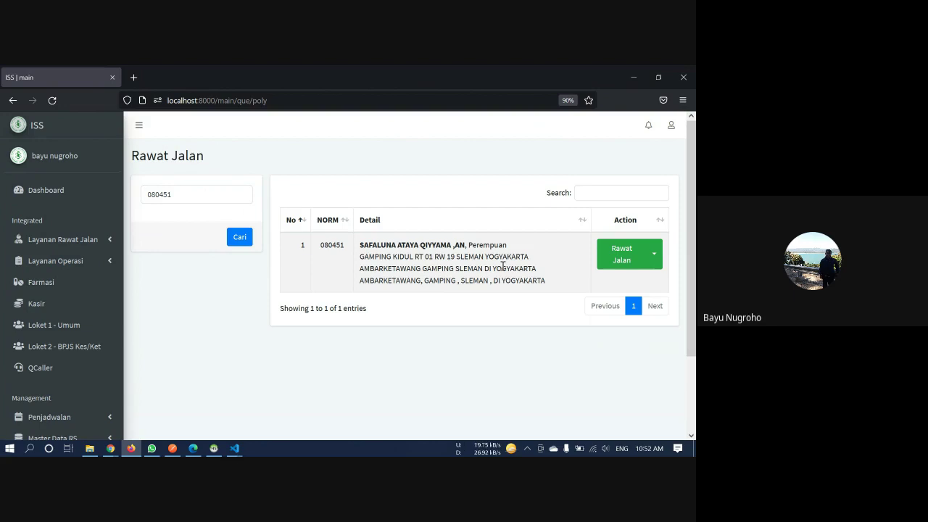
{"action": "left_click", "coordinate": [654, 257]}
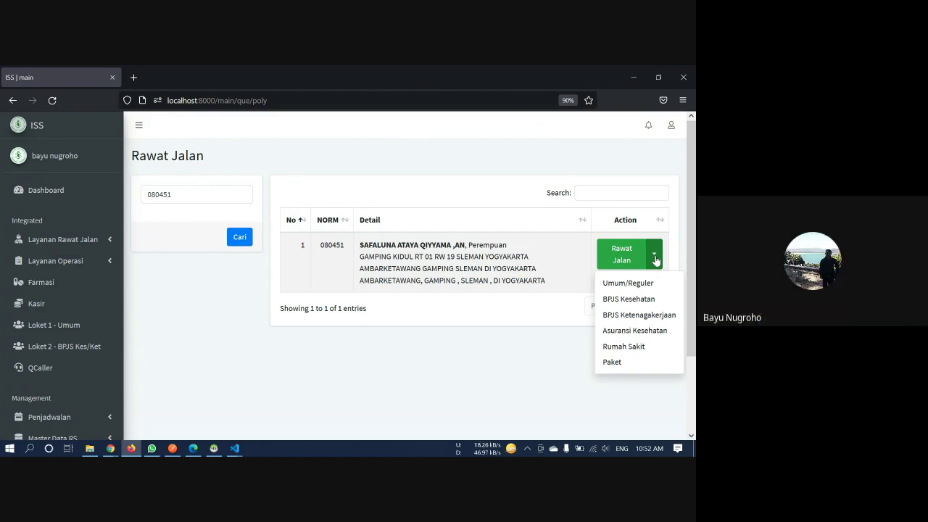
{"action": "left_click", "coordinate": [188, 194]}
{"action": "key", "text": "BackSpace"}
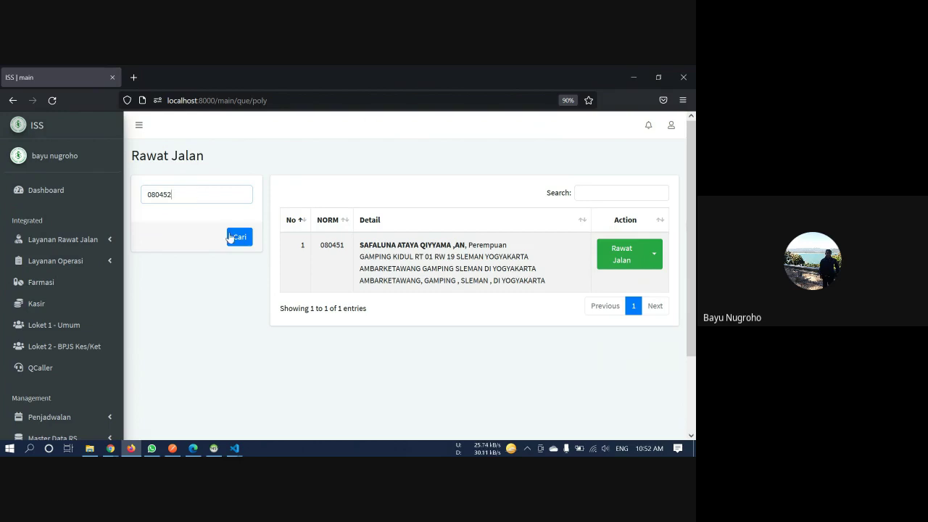
{"action": "left_click", "coordinate": [231, 237]}
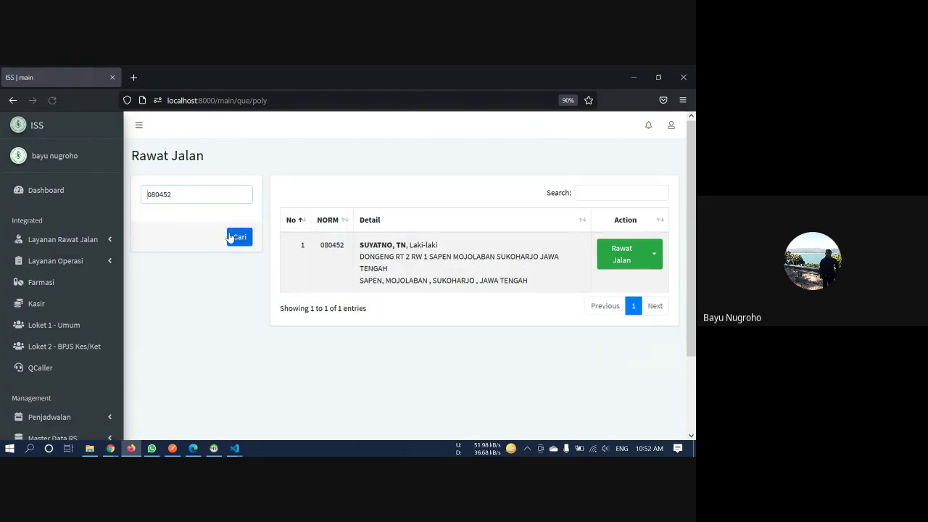
{"action": "left_click", "coordinate": [224, 195]}
{"action": "key", "text": "BackSpace"}
{"action": "type", "text": "1"}
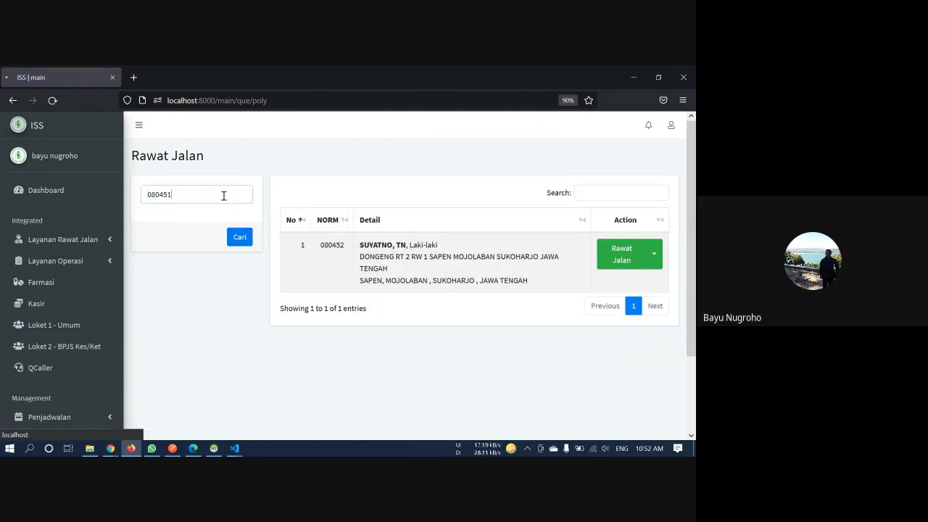
{"action": "key", "text": "Return"}
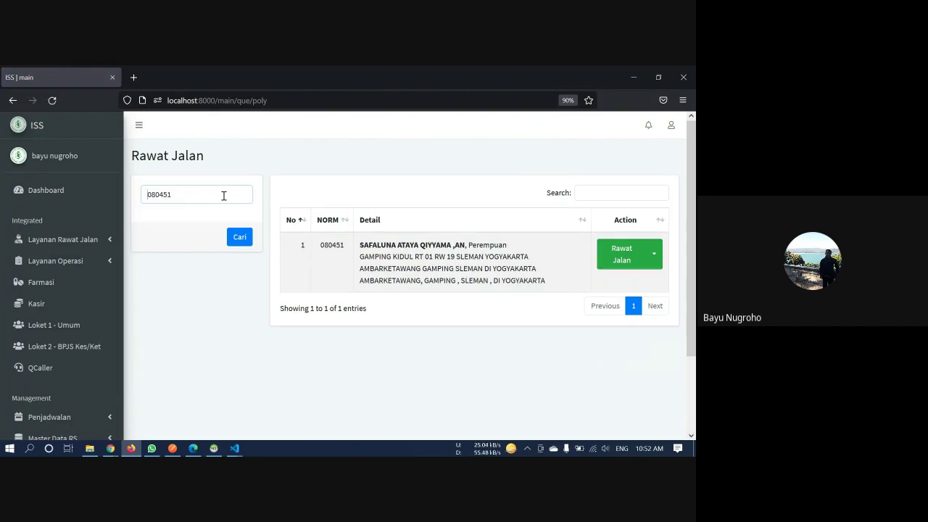
{"action": "left_click", "coordinate": [224, 196]}
Open the Umum, BPJS Kesehatan and Asuransi Kesehatan forms in new tabs, viewing Umum
{"action": "left_click", "coordinate": [655, 252]}
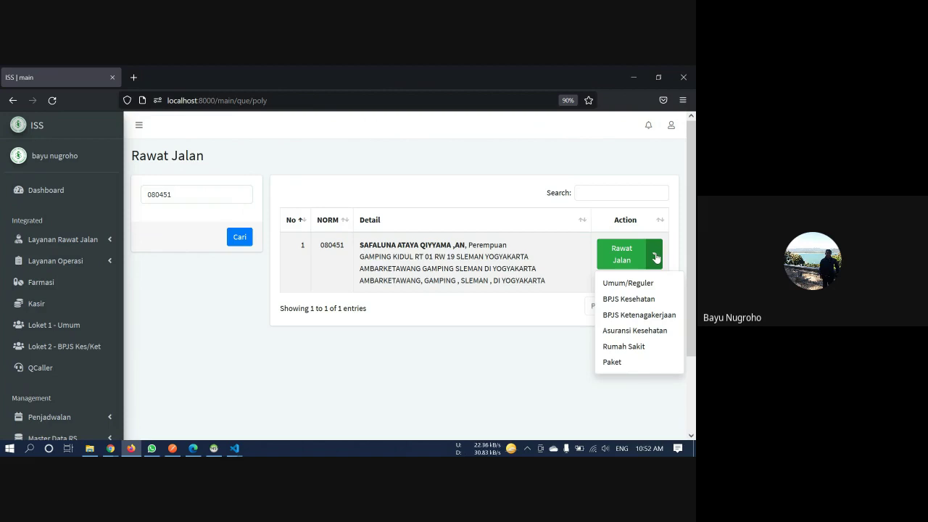
{"action": "right_click", "coordinate": [656, 282]}
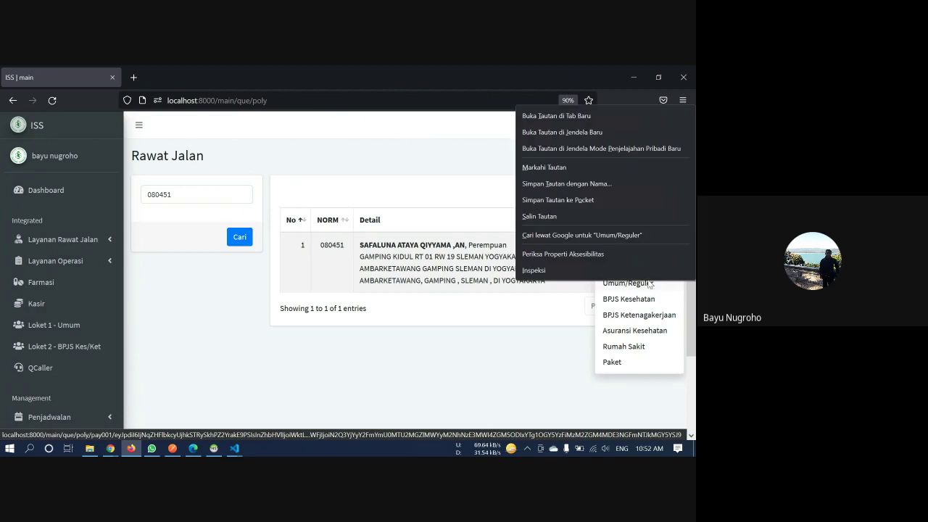
{"action": "left_click", "coordinate": [565, 116]}
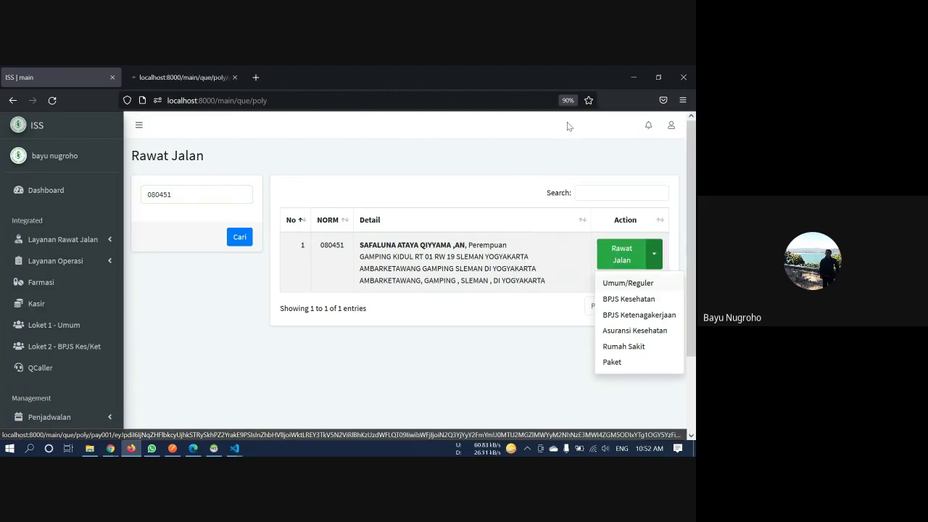
{"action": "right_click", "coordinate": [613, 298]}
{"action": "left_click", "coordinate": [607, 130]}
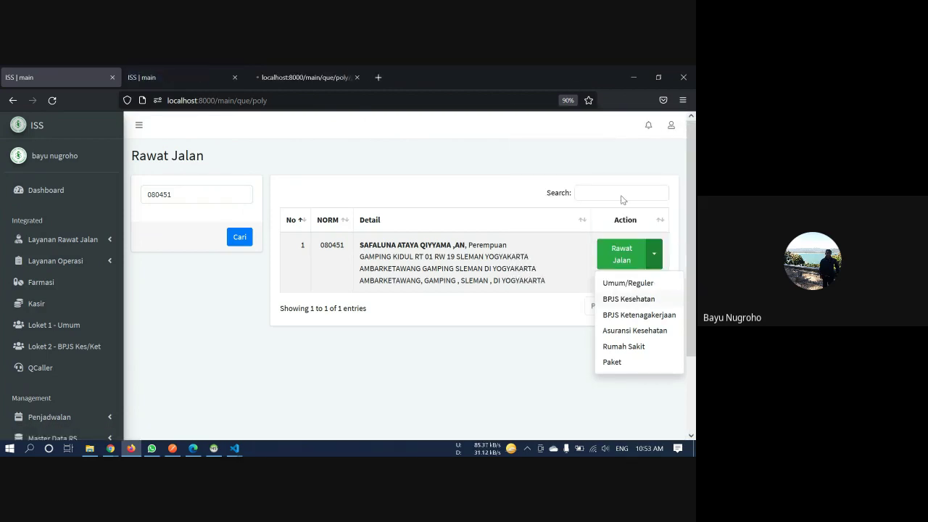
{"action": "right_click", "coordinate": [662, 330]}
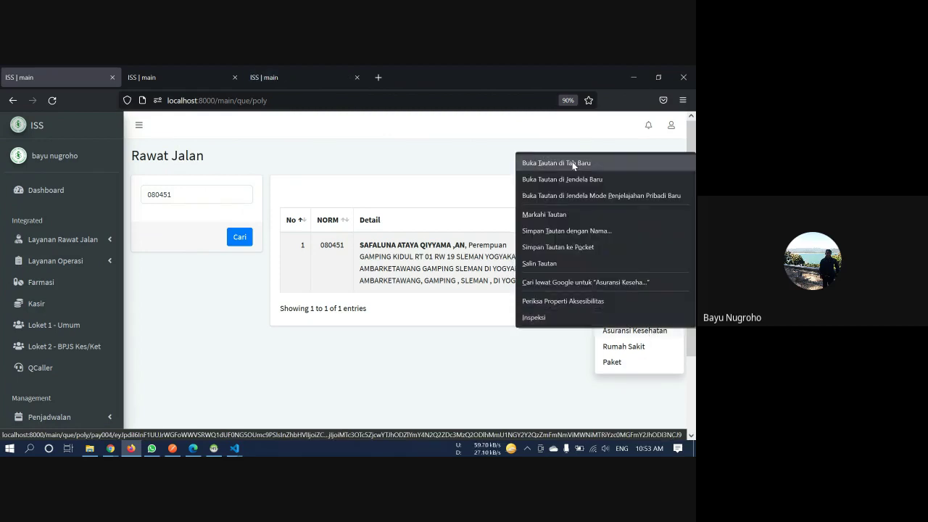
{"action": "left_click", "coordinate": [573, 162]}
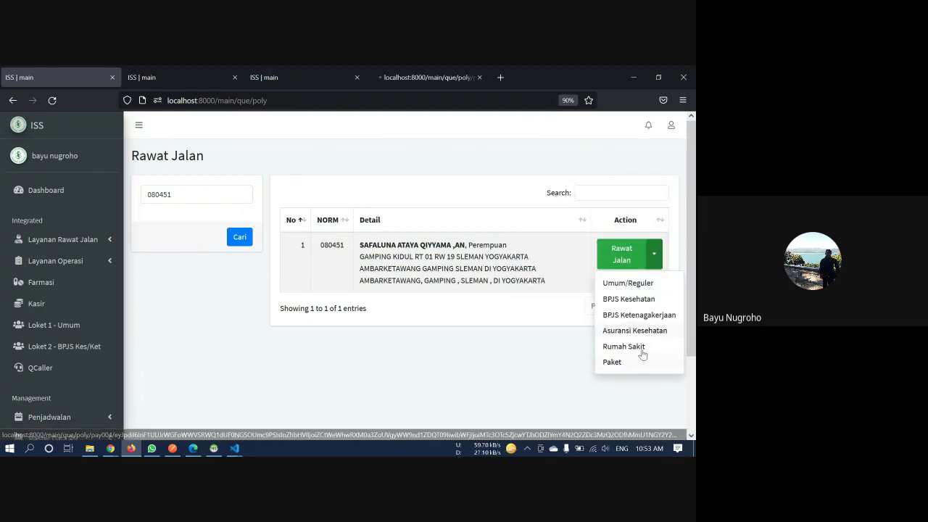
{"action": "left_click", "coordinate": [189, 71]}
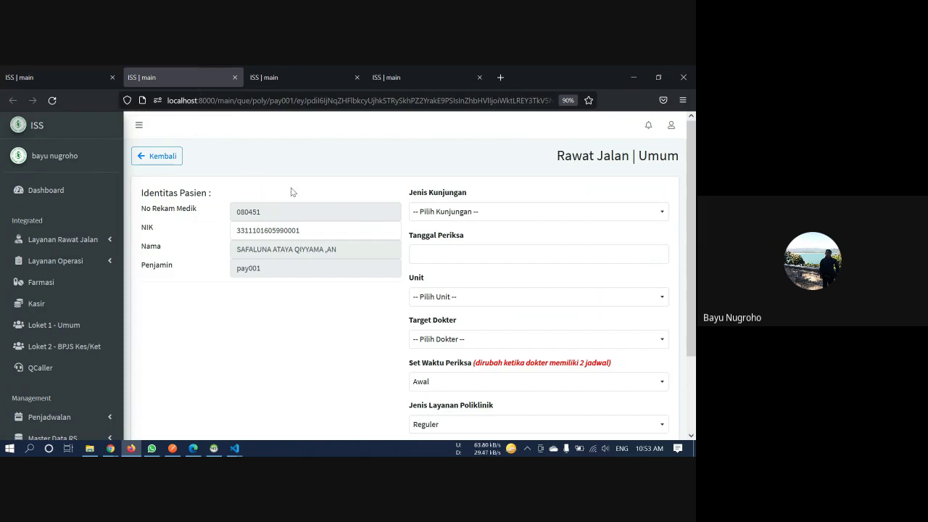
Look over the BPJS Kesehatan form fields and close the extra fourth tab
{"action": "scroll", "coordinate": [323, 166], "scroll_direction": "down", "scroll_amount": 3}
{"action": "scroll", "coordinate": [338, 217], "scroll_direction": "up", "scroll_amount": 3}
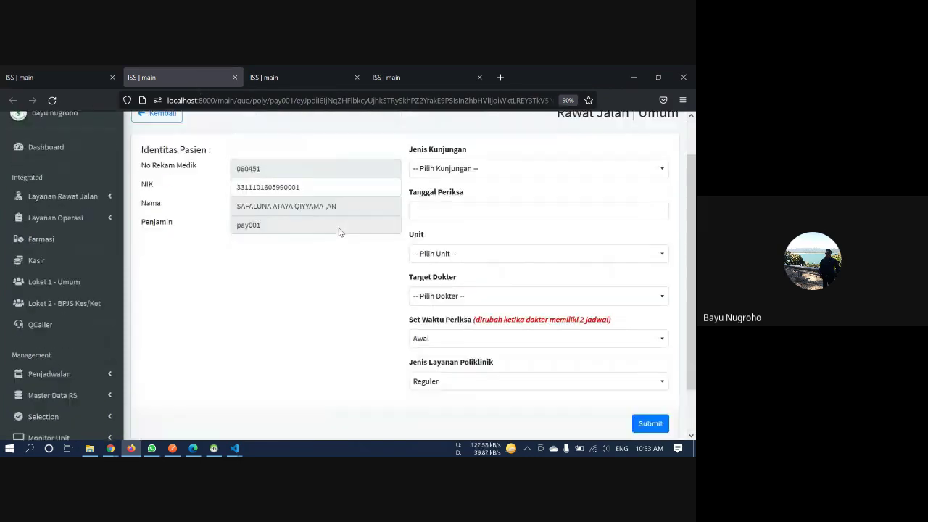
{"action": "left_click", "coordinate": [275, 70]}
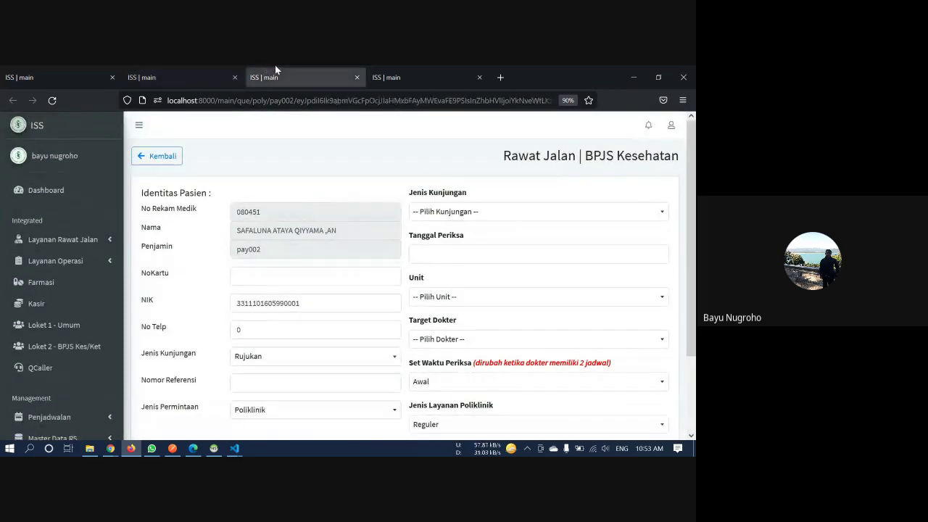
{"action": "scroll", "coordinate": [309, 188], "scroll_direction": "down", "scroll_amount": 1}
{"action": "scroll", "coordinate": [310, 185], "scroll_direction": "down", "scroll_amount": 2}
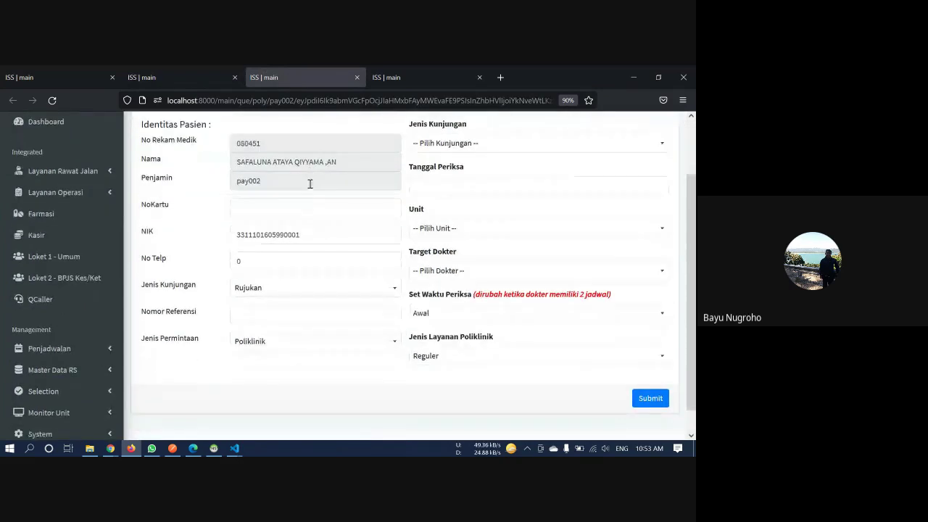
{"action": "scroll", "coordinate": [268, 203], "scroll_direction": "up", "scroll_amount": 1}
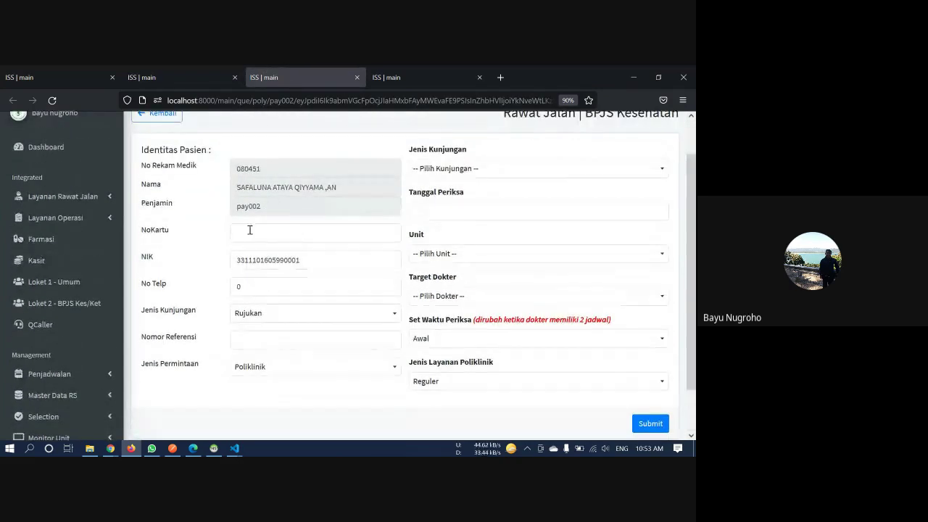
{"action": "left_click", "coordinate": [258, 289]}
{"action": "left_click", "coordinate": [264, 228]}
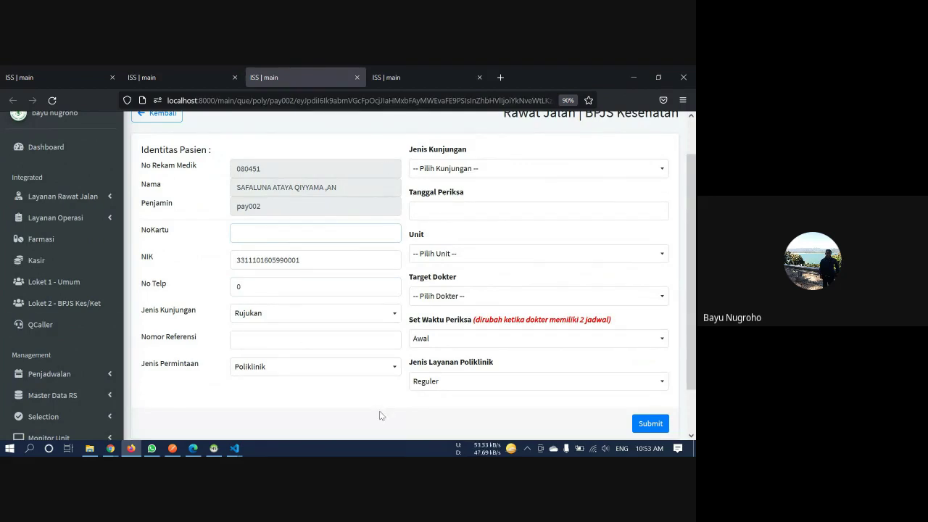
{"action": "left_click", "coordinate": [313, 349]}
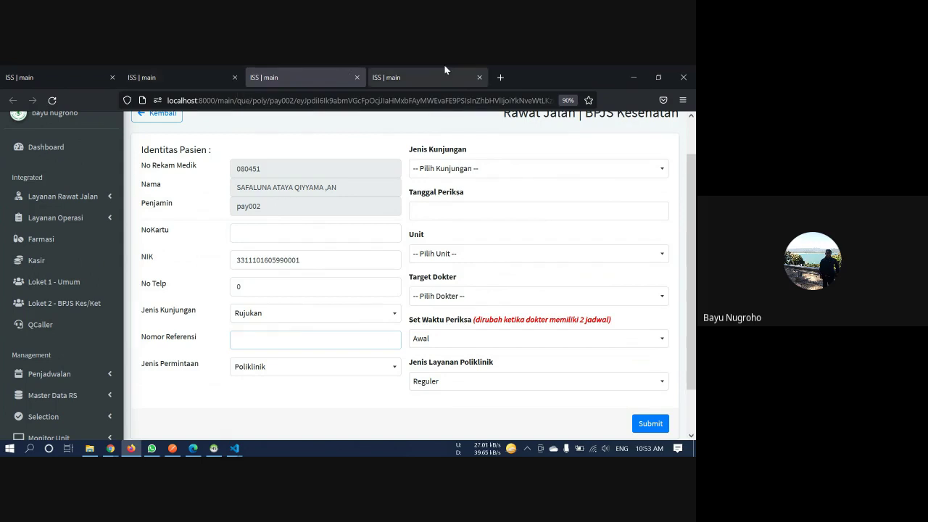
{"action": "left_click", "coordinate": [480, 77]}
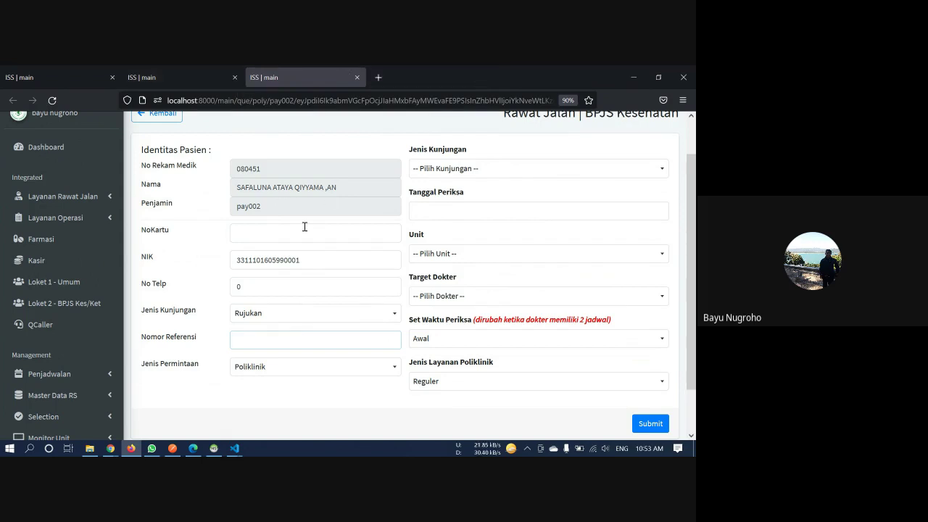
Open about:config in a new tab, accept the risk warning, and filter for 'silent'
{"action": "left_click", "coordinate": [378, 75]}
{"action": "type", "text": "about:config"}
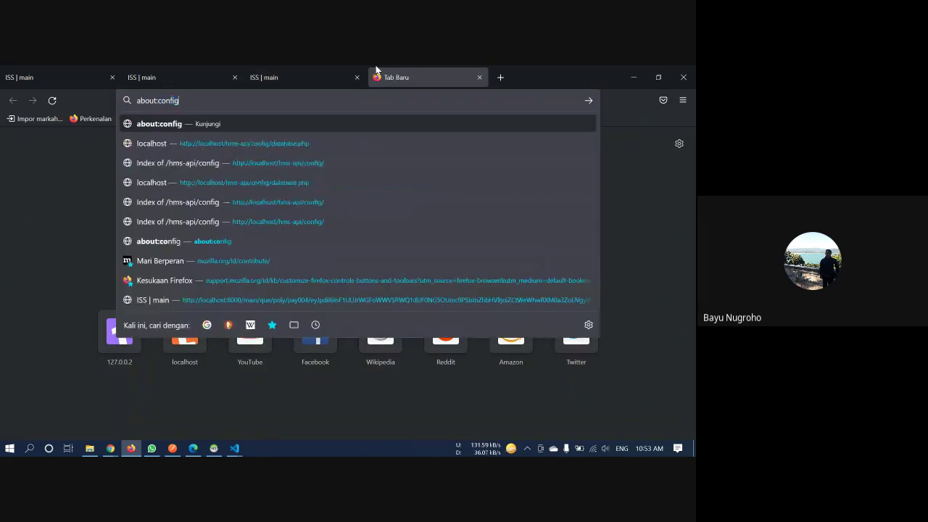
{"action": "key", "text": "Return"}
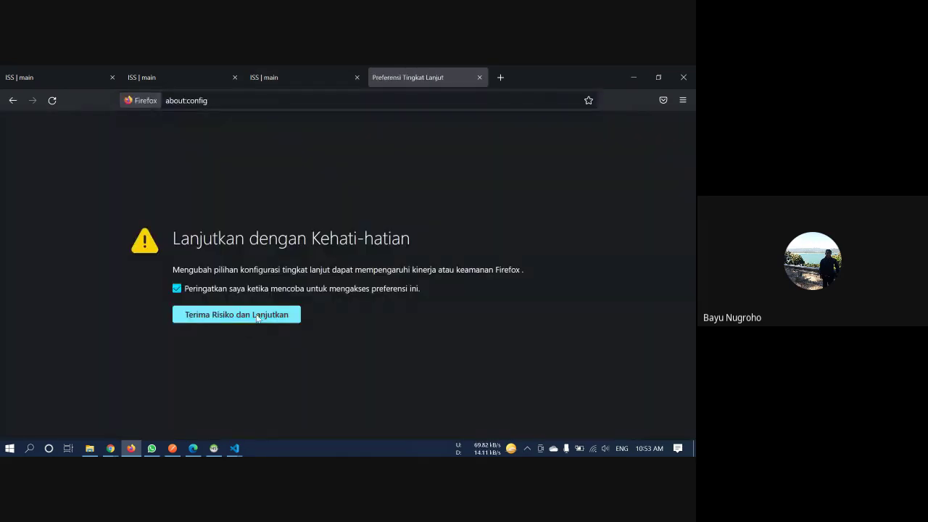
{"action": "left_click", "coordinate": [236, 316]}
{"action": "type", "text": "silent"}
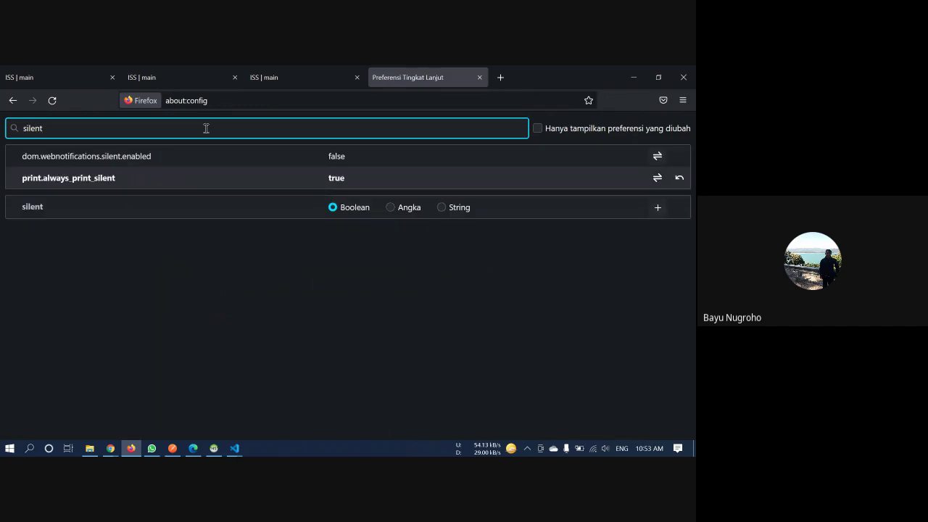
On the BPJS Kesehatan form, enter the patient's card number and phone number
{"action": "left_click", "coordinate": [128, 75]}
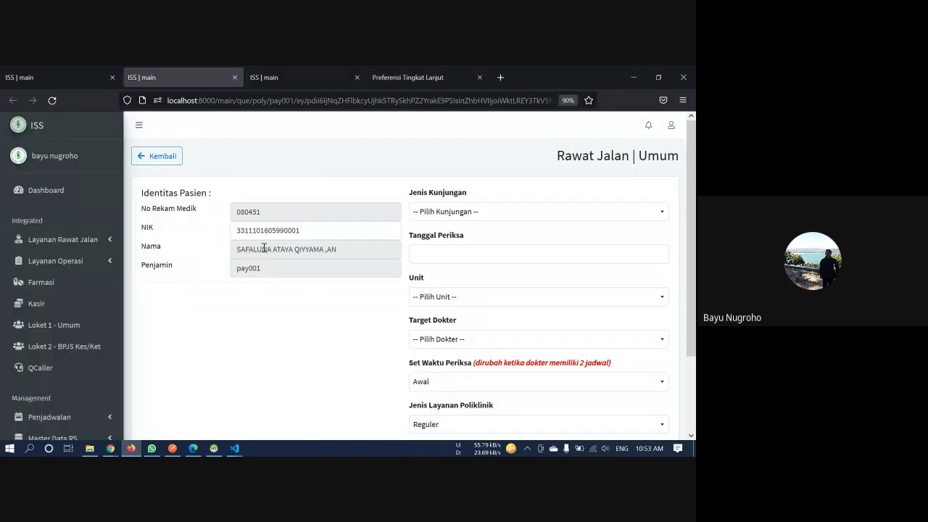
{"action": "left_click", "coordinate": [314, 72]}
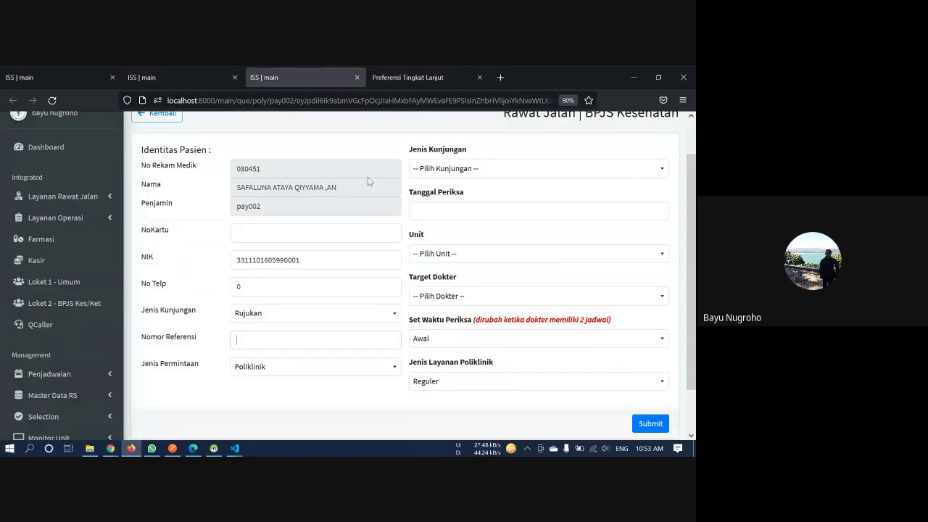
{"action": "left_click", "coordinate": [311, 238]}
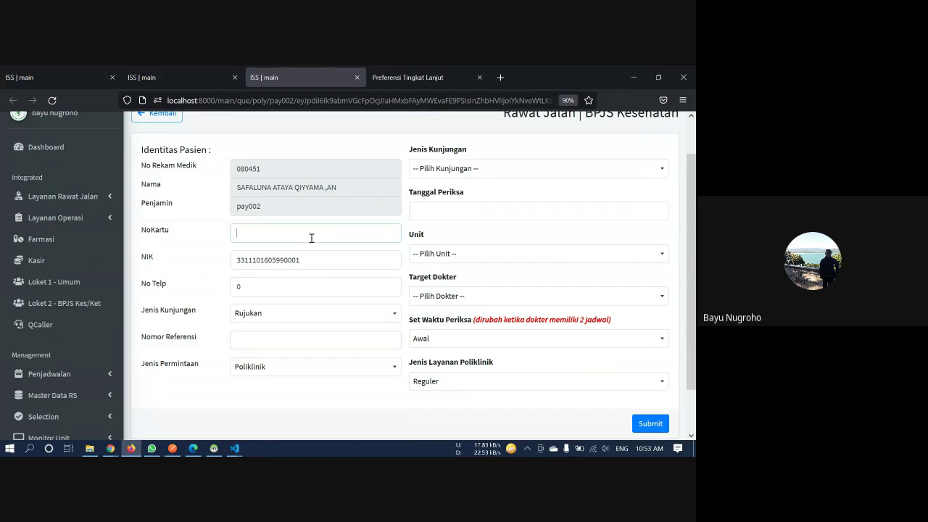
{"action": "type", "text": "12"}
{"action": "type", "text": "345678901232"}
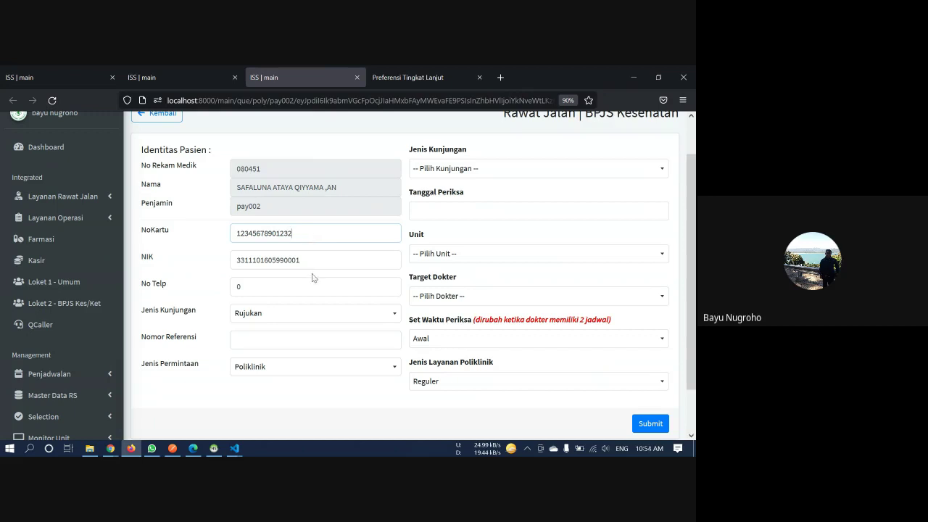
{"action": "key", "text": "BackSpace"}
{"action": "left_click", "coordinate": [288, 285]}
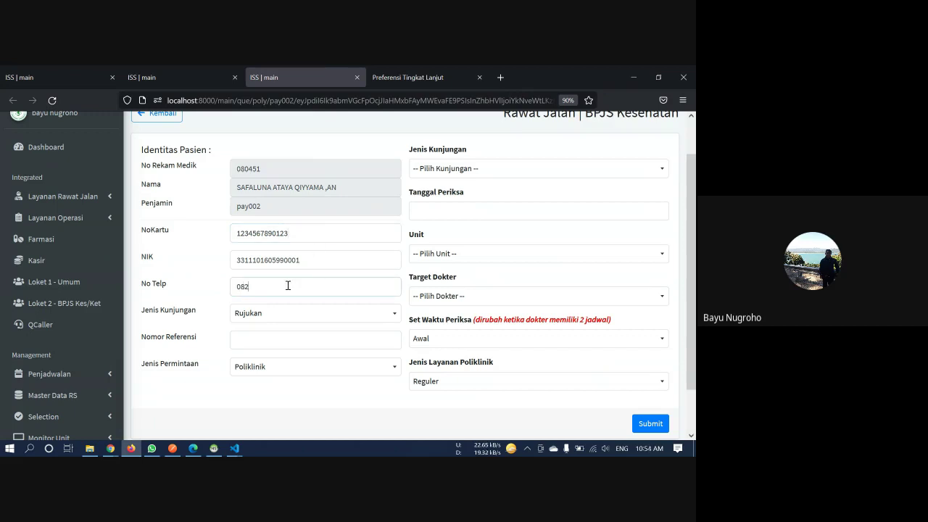
Keep Rujukan as visit type, enter the referral number, and keep Poliklinik as request type
{"action": "left_click", "coordinate": [293, 313]}
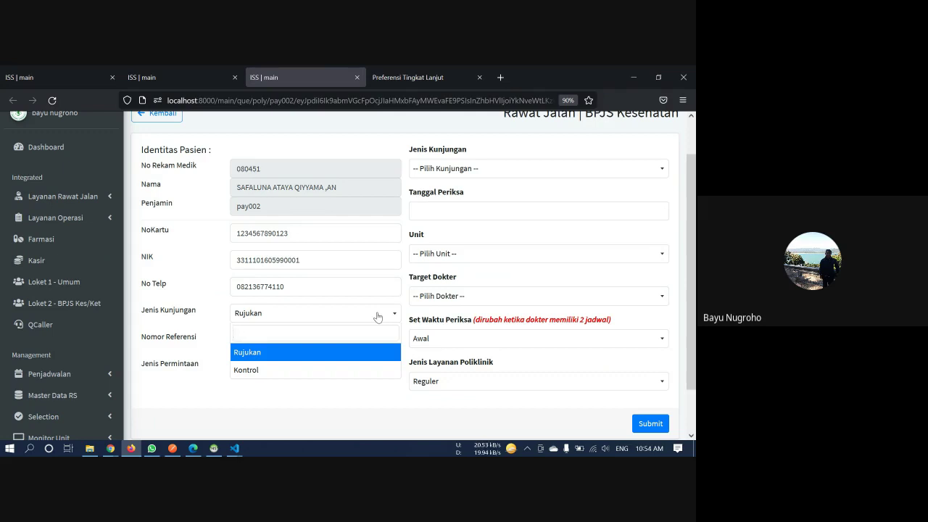
{"action": "left_click", "coordinate": [308, 354]}
{"action": "left_click", "coordinate": [293, 341]}
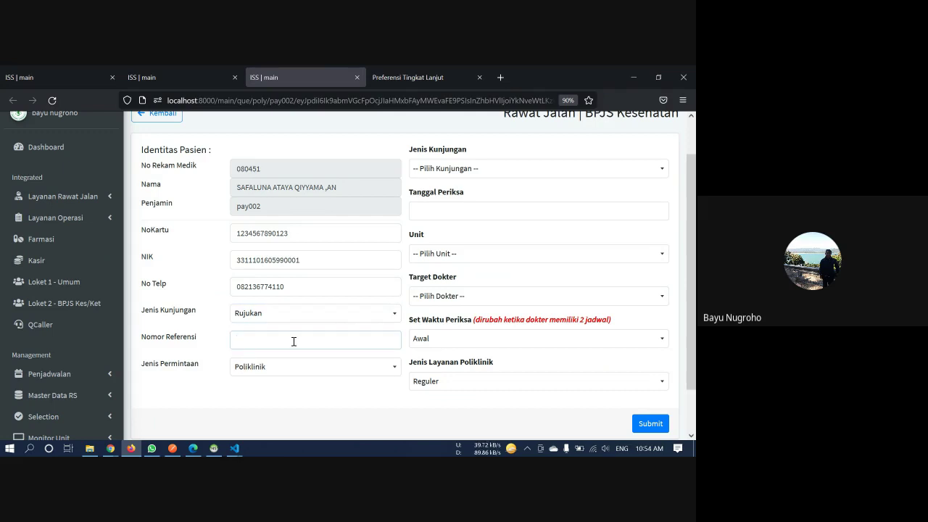
{"action": "type", "text": "12sdf45dsf"}
{"action": "left_click", "coordinate": [290, 371]}
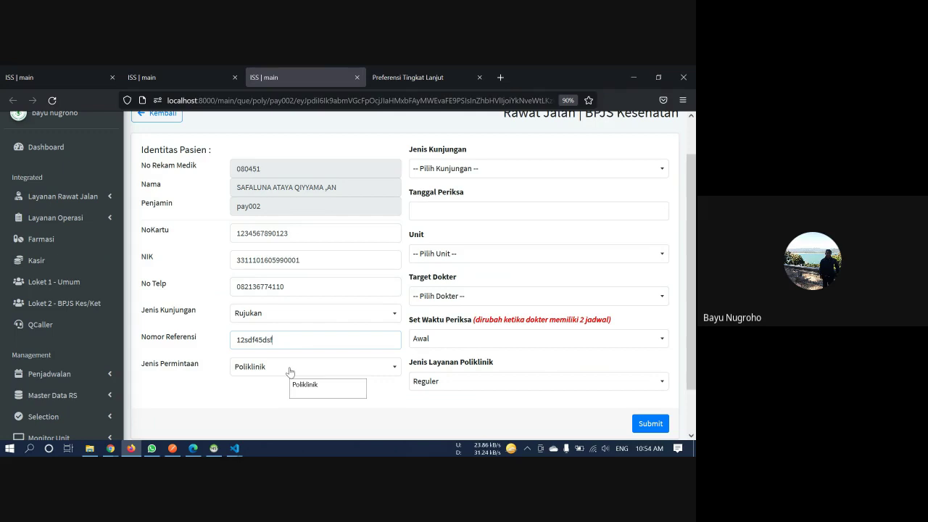
{"action": "left_click", "coordinate": [290, 372]}
{"action": "left_click", "coordinate": [290, 372]}
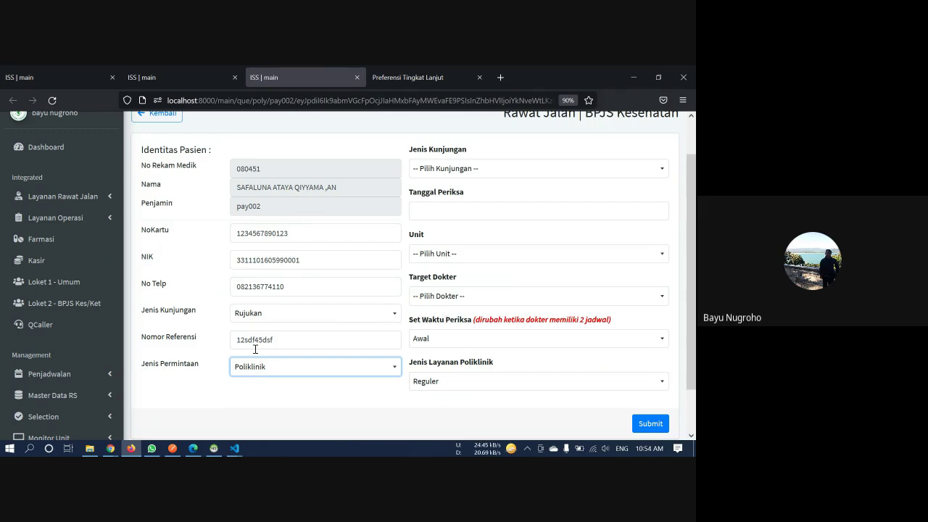
Set the visit type to Periksa and the exam date to 9 August 2021
{"action": "left_click", "coordinate": [519, 171]}
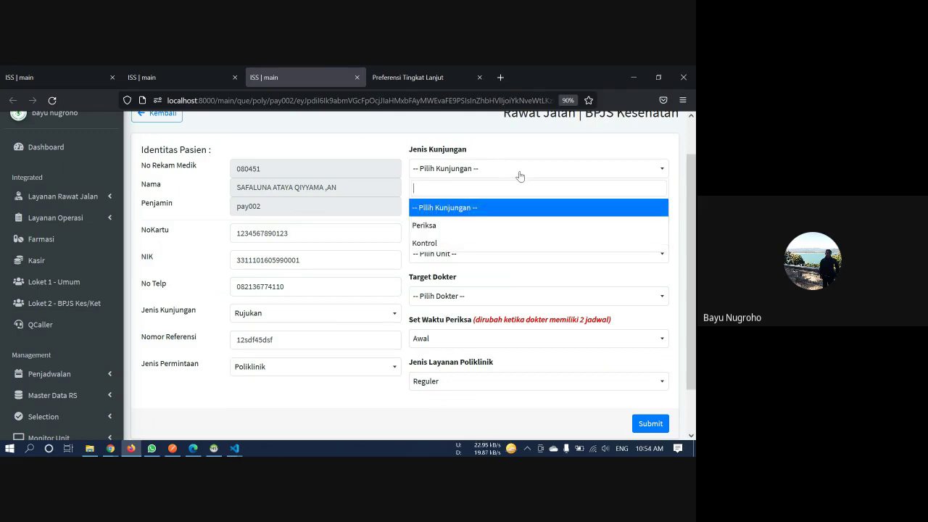
{"action": "left_click", "coordinate": [497, 225]}
{"action": "left_click", "coordinate": [488, 209]}
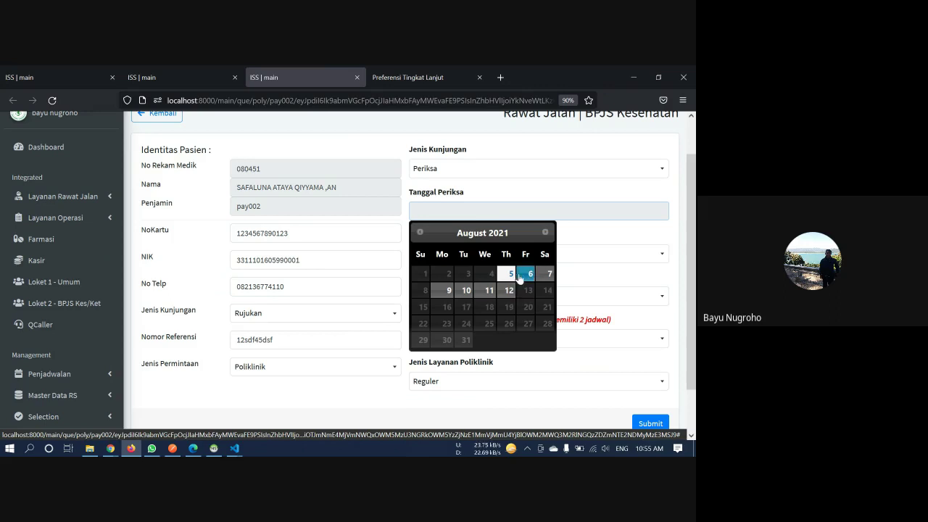
{"action": "left_click", "coordinate": [443, 292]}
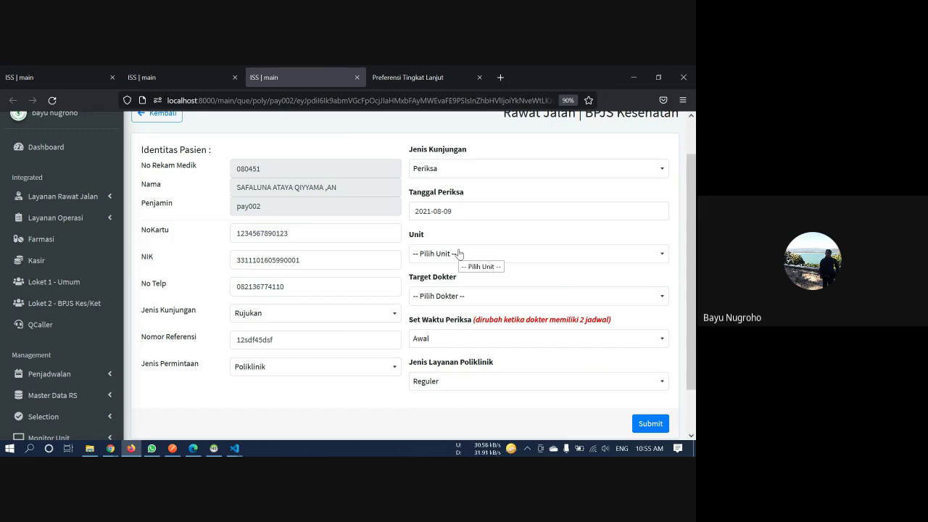
Select Poliklinik Anak as the unit, keeping its default doctor dr. Sunu
{"action": "left_click", "coordinate": [458, 253]}
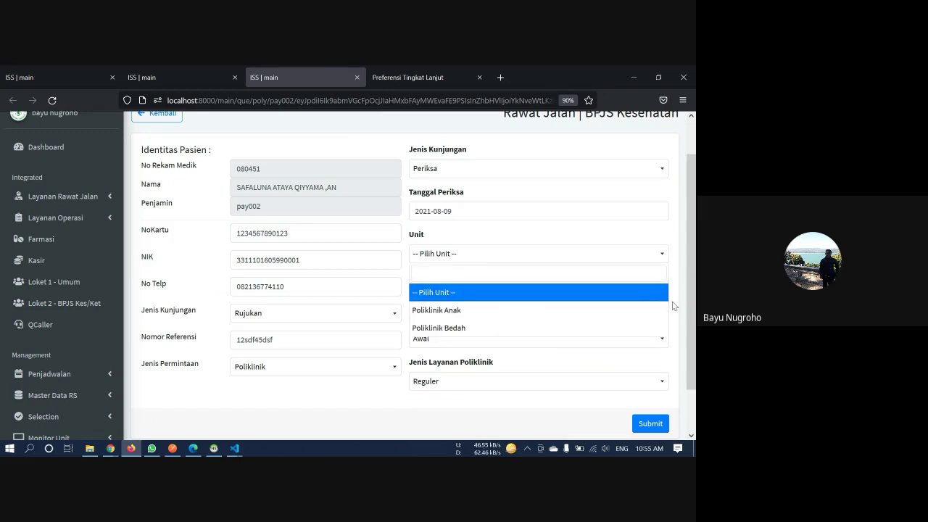
{"action": "left_click", "coordinate": [643, 311]}
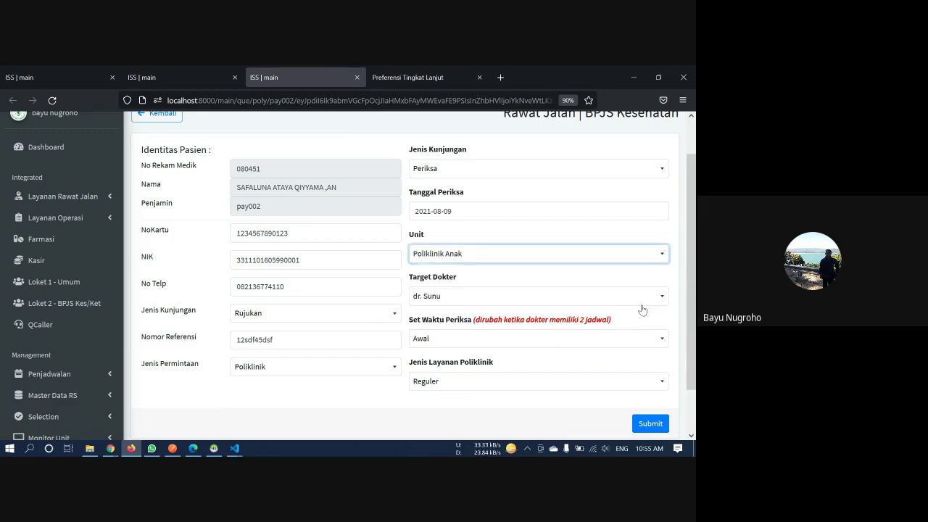
{"action": "left_click", "coordinate": [627, 296]}
{"action": "left_click", "coordinate": [628, 296]}
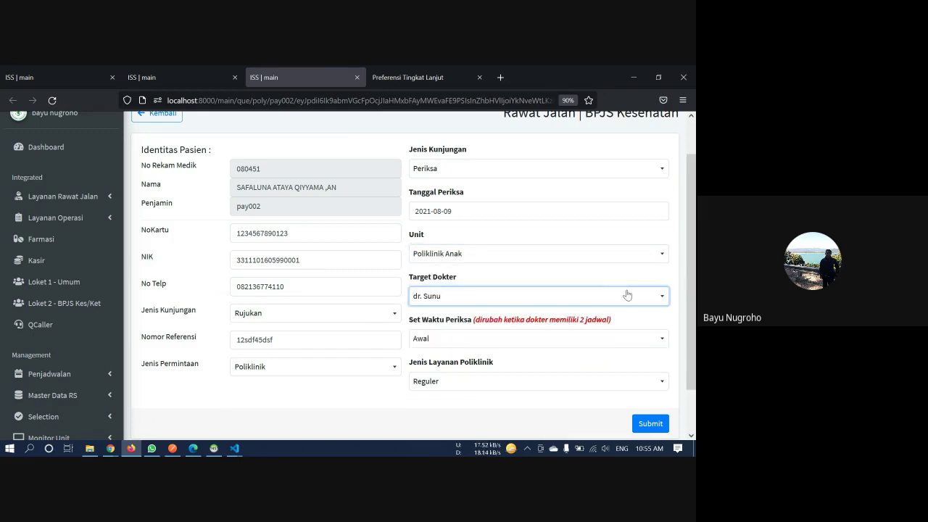
{"action": "left_click", "coordinate": [588, 255]}
{"action": "left_click", "coordinate": [584, 327]}
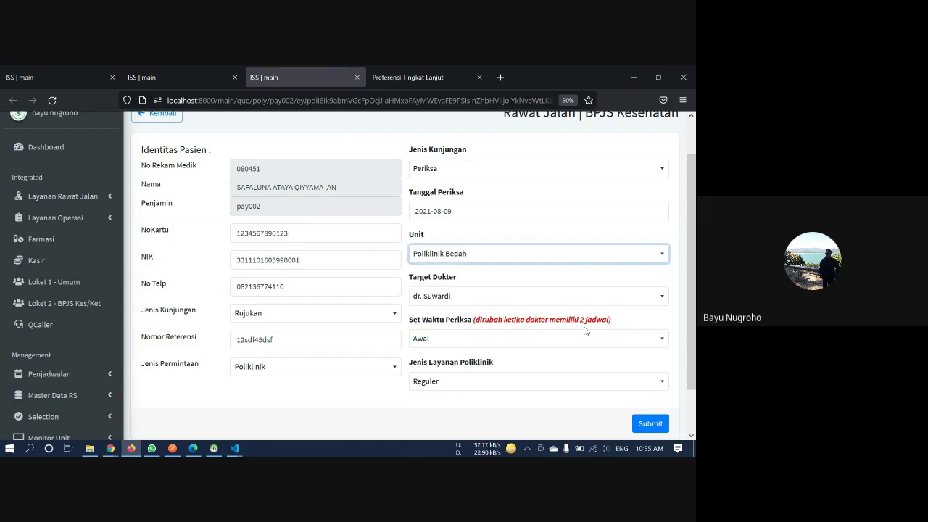
{"action": "left_click", "coordinate": [549, 293]}
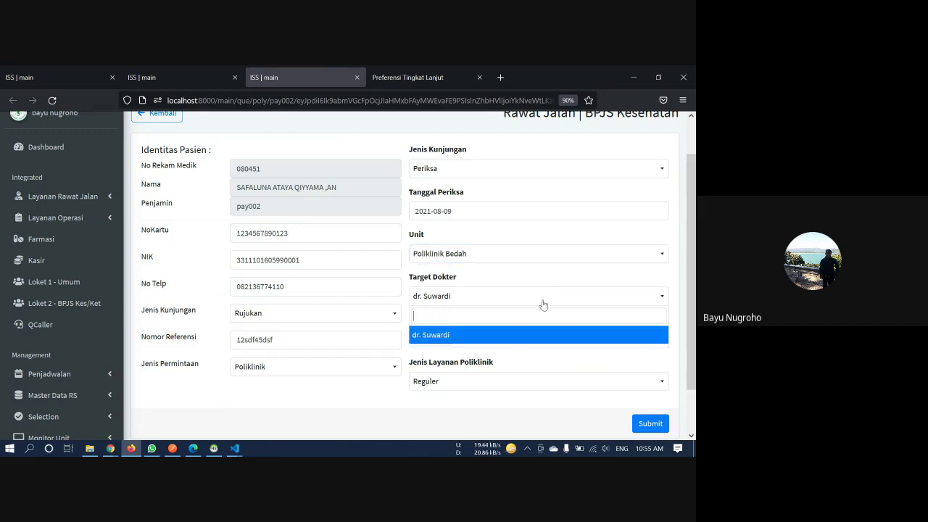
{"action": "left_click", "coordinate": [527, 245]}
{"action": "left_click", "coordinate": [527, 246]}
{"action": "left_click", "coordinate": [498, 313]}
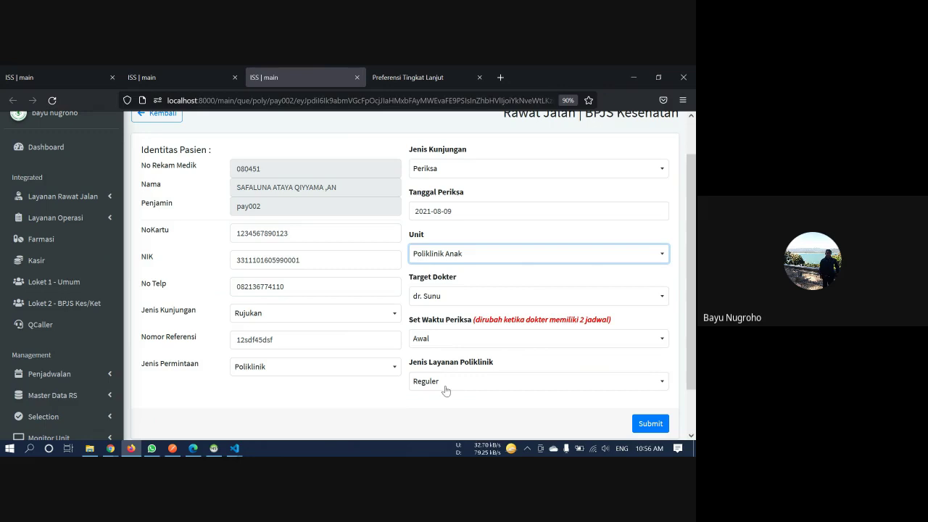
{"action": "left_click", "coordinate": [475, 384]}
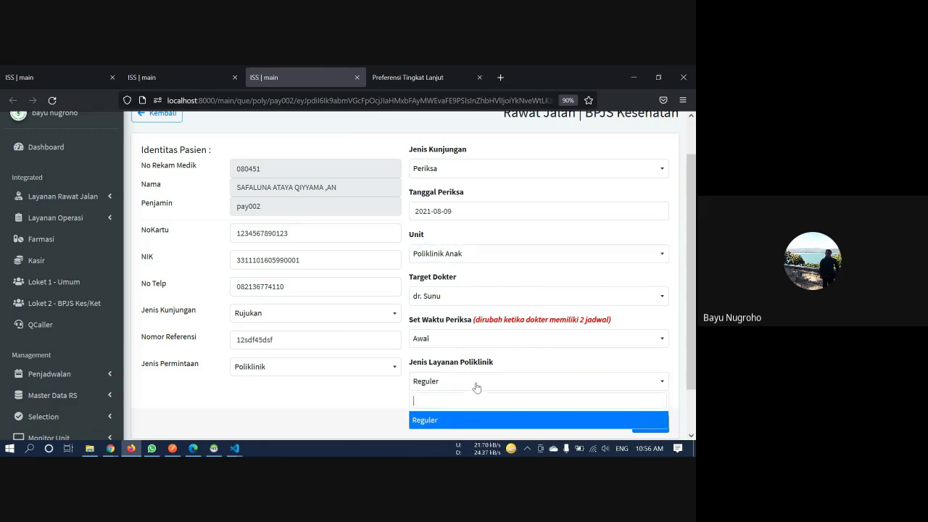
{"action": "scroll", "coordinate": [476, 388], "scroll_direction": "down", "scroll_amount": 1}
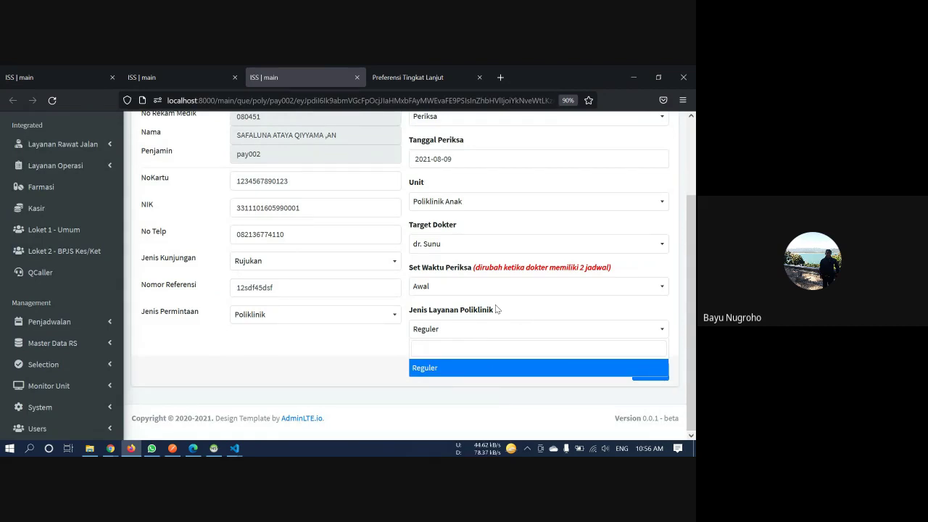
{"action": "left_click", "coordinate": [495, 305]}
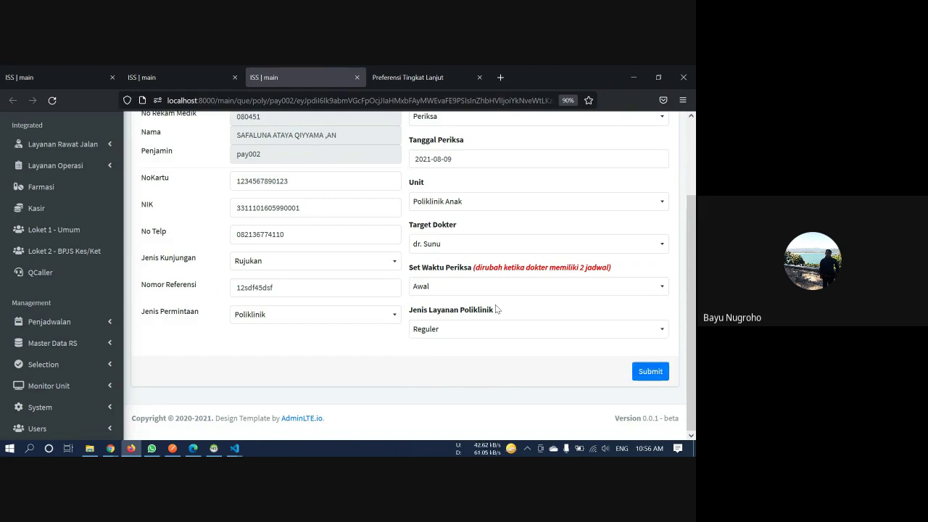
{"action": "scroll", "coordinate": [660, 370], "scroll_direction": "up", "scroll_amount": 1}
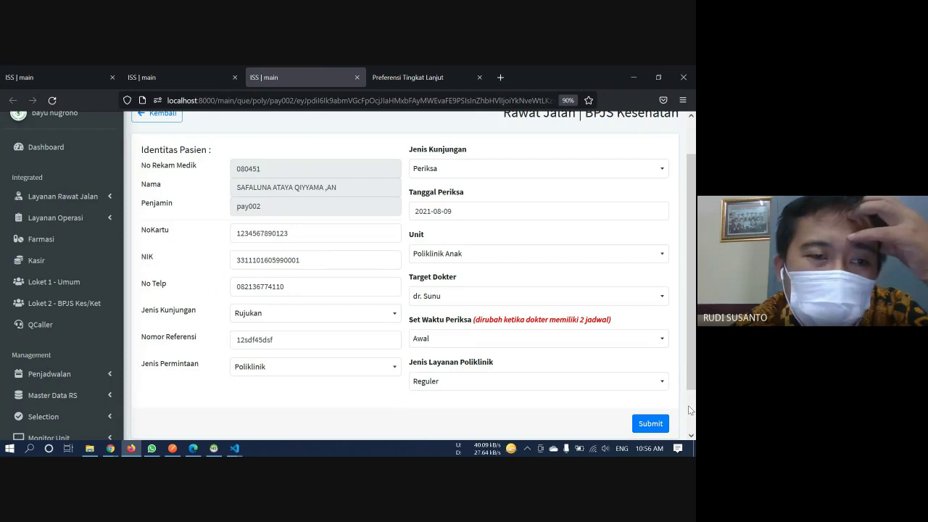
{"action": "scroll", "coordinate": [691, 411], "scroll_direction": "up", "scroll_amount": 1}
{"action": "scroll", "coordinate": [690, 410], "scroll_direction": "down", "scroll_amount": 1}
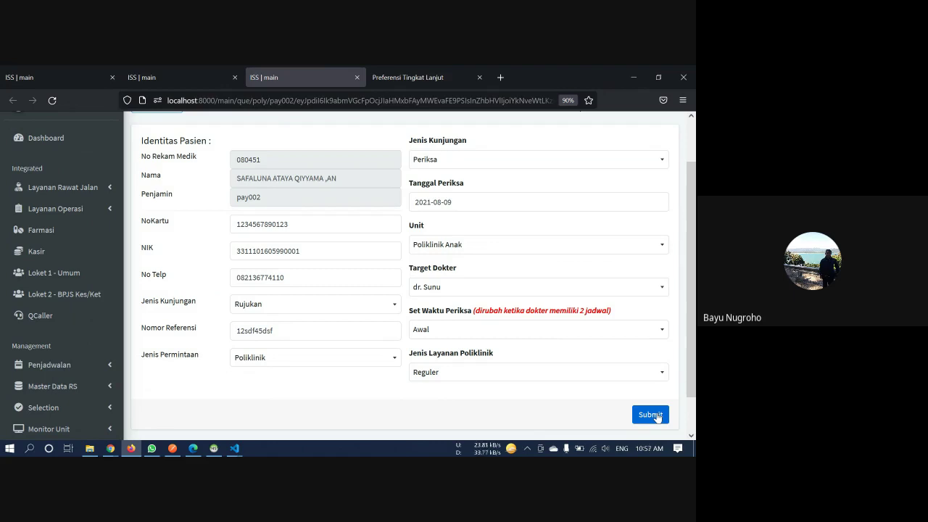
{"action": "left_click", "coordinate": [497, 245]}
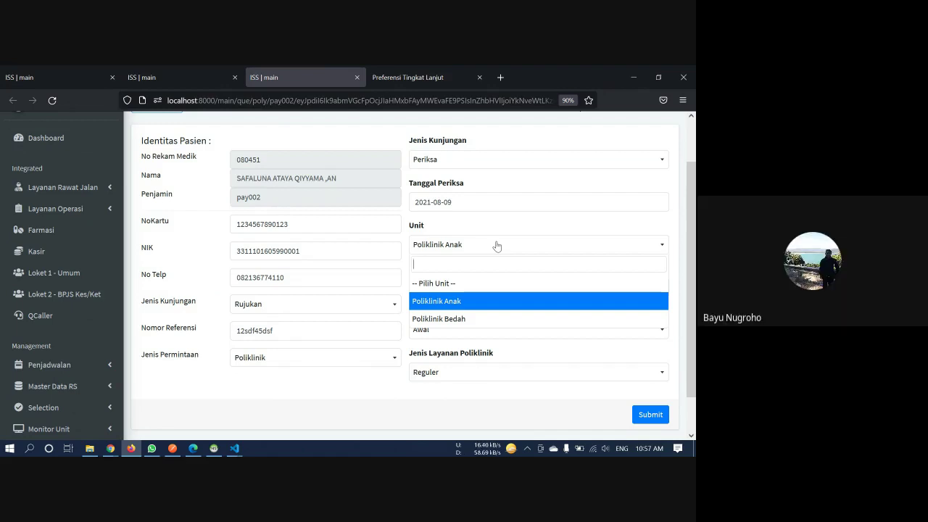
{"action": "left_click", "coordinate": [497, 247]}
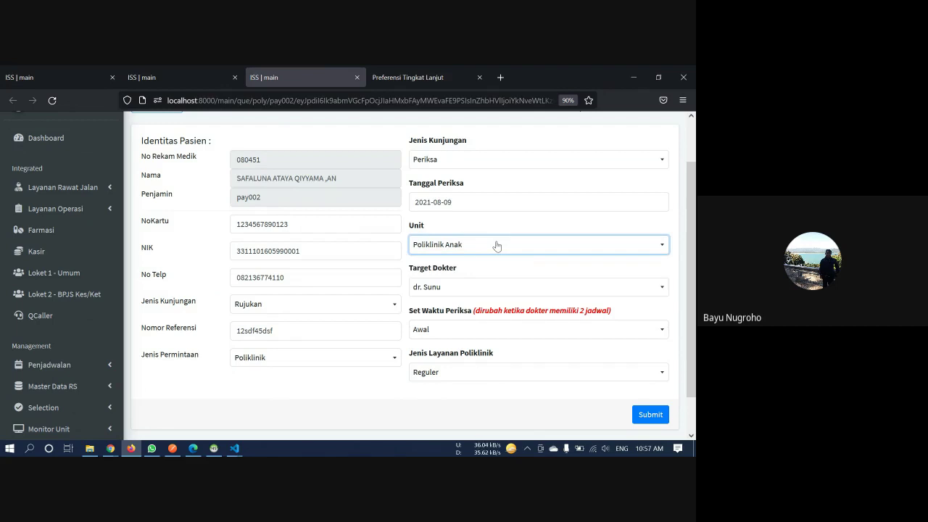
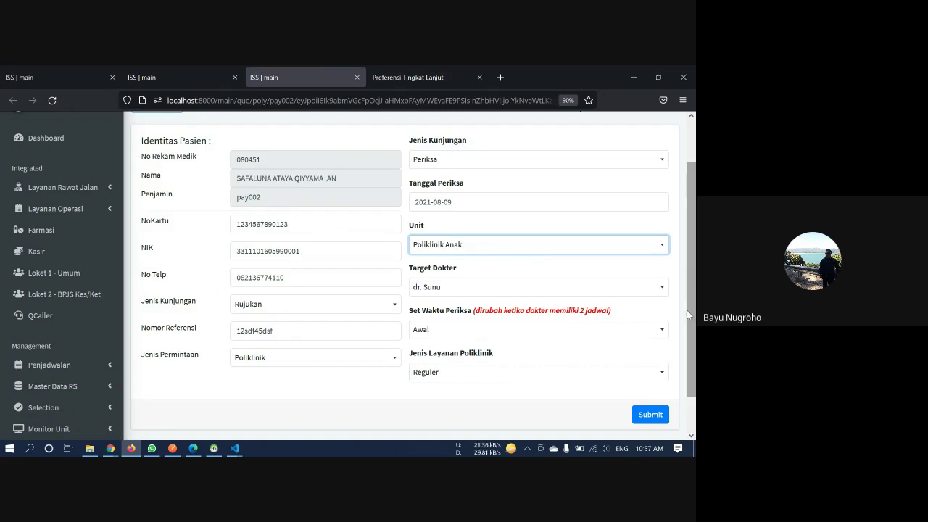
Submit the patient's Poliklinik Anak registration for 9 August 2021
{"action": "left_click", "coordinate": [663, 417]}
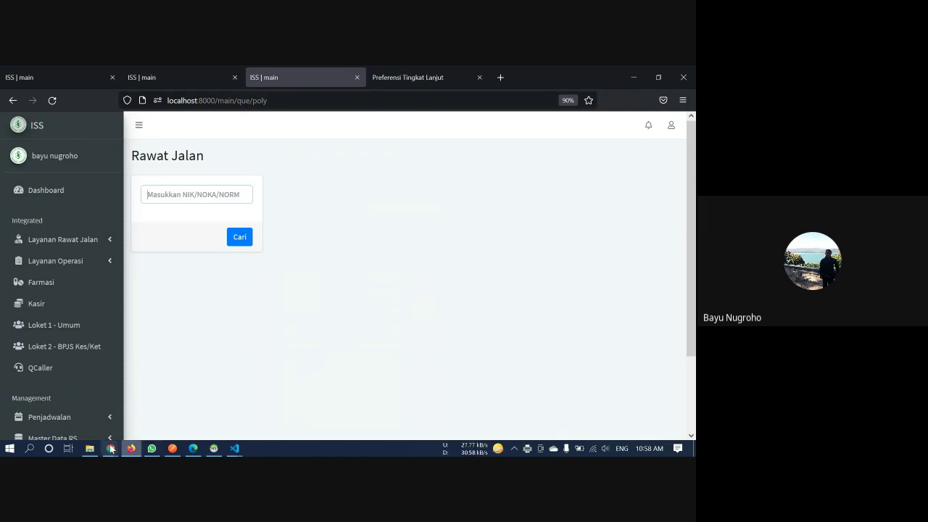
{"action": "mouse_move", "coordinate": [111, 449]}
{"action": "left_click", "coordinate": [82, 407]}
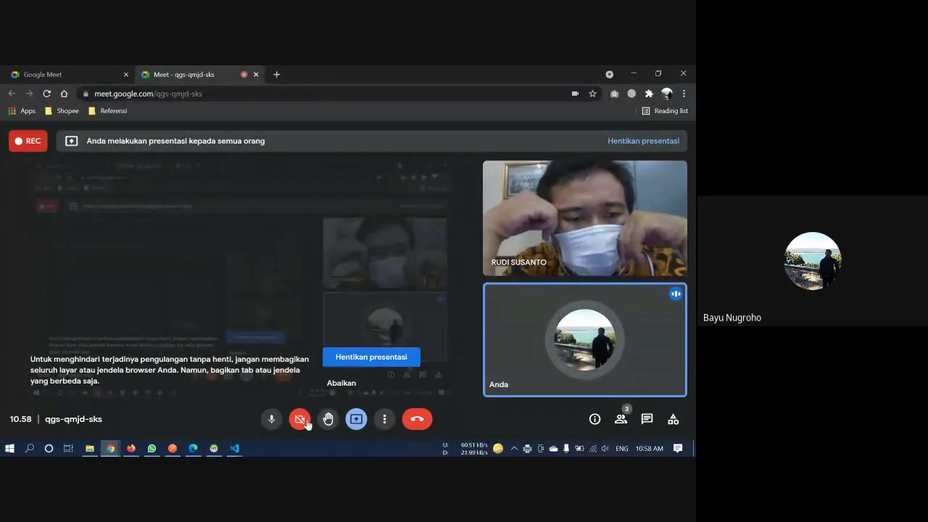
{"action": "left_click", "coordinate": [300, 424]}
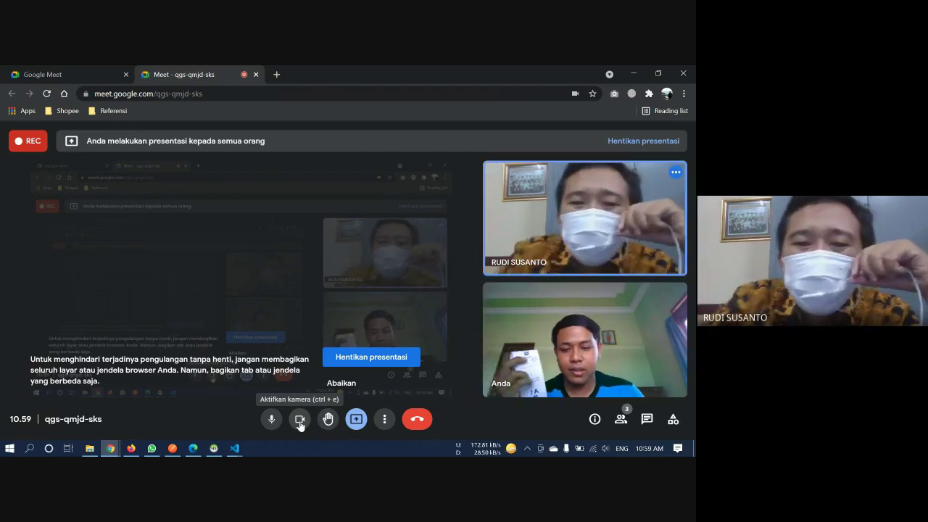
{"action": "left_click", "coordinate": [300, 421]}
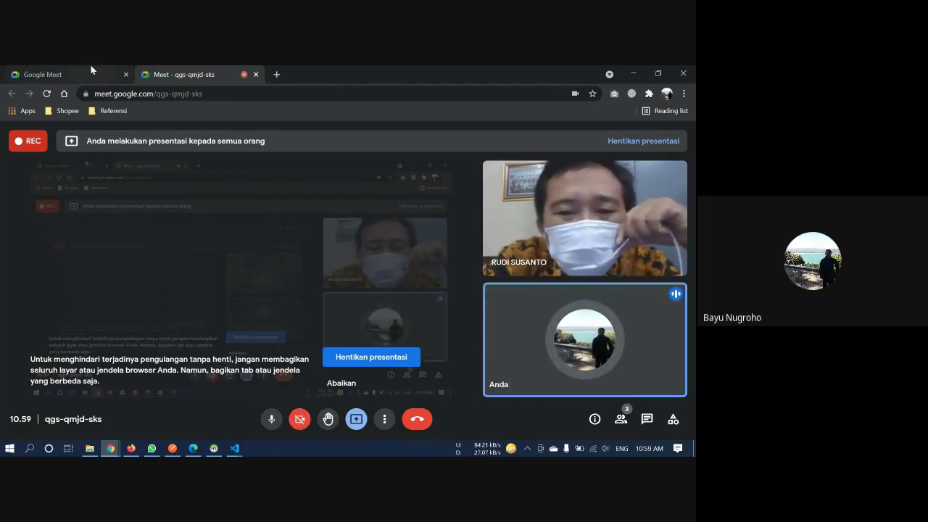
{"action": "left_click", "coordinate": [91, 69]}
{"action": "left_click", "coordinate": [174, 74]}
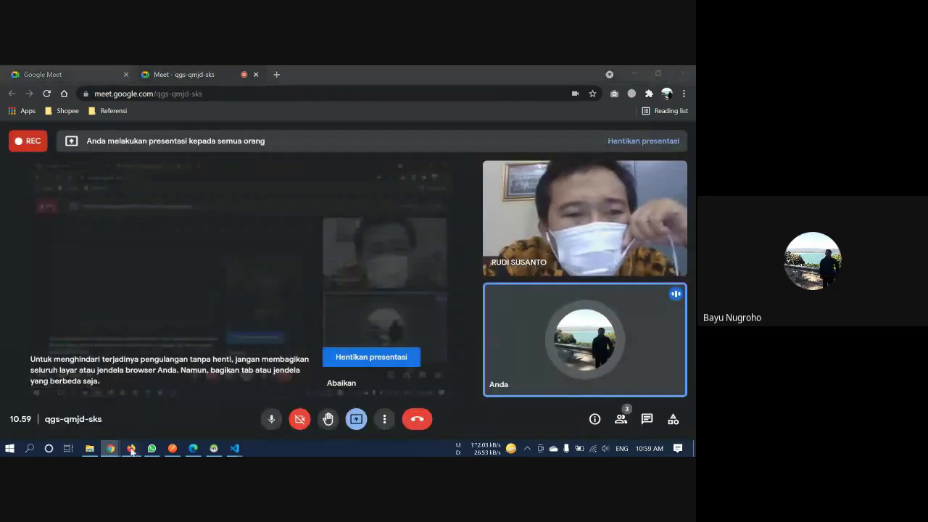
{"action": "left_click", "coordinate": [131, 449]}
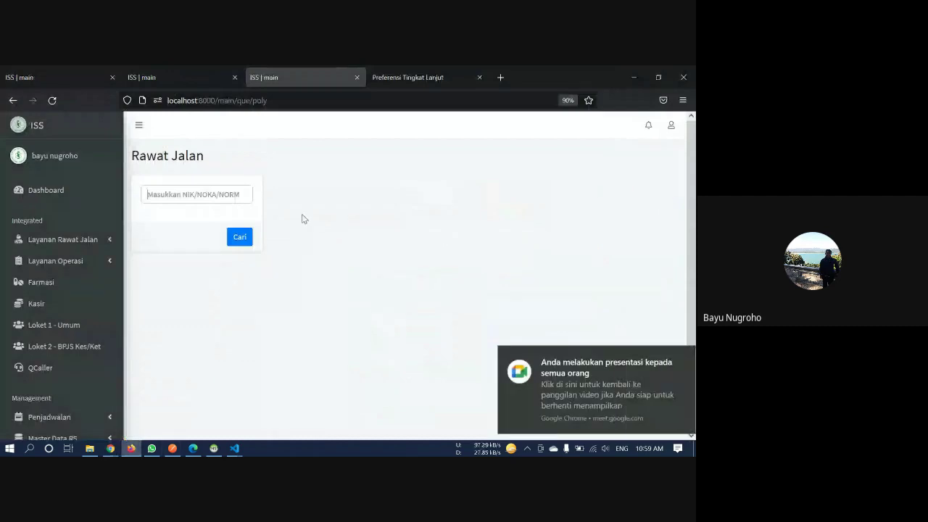
Close the Preferensi Tingkat Lanjut tab and search Rekap Antrian for 2021-08-09, Semua Poliklinik
{"action": "left_click", "coordinate": [479, 77]}
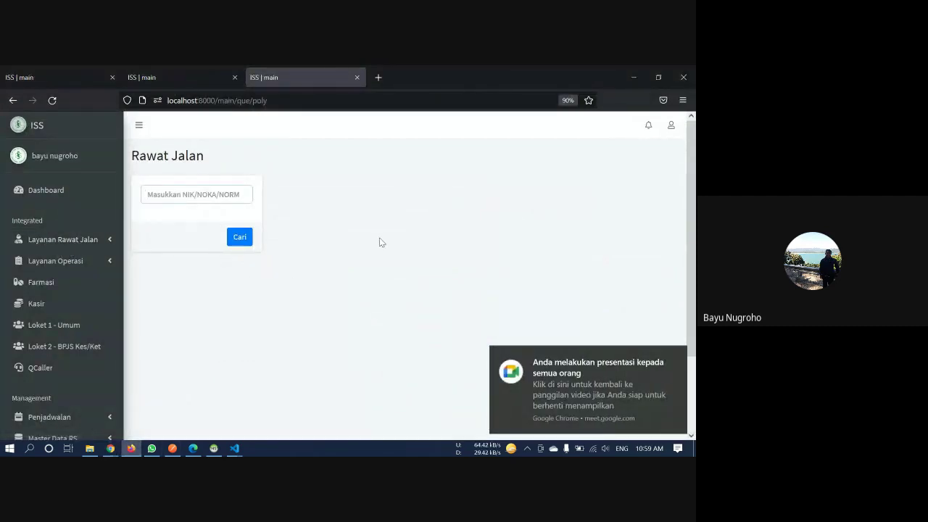
{"action": "left_click", "coordinate": [216, 193]}
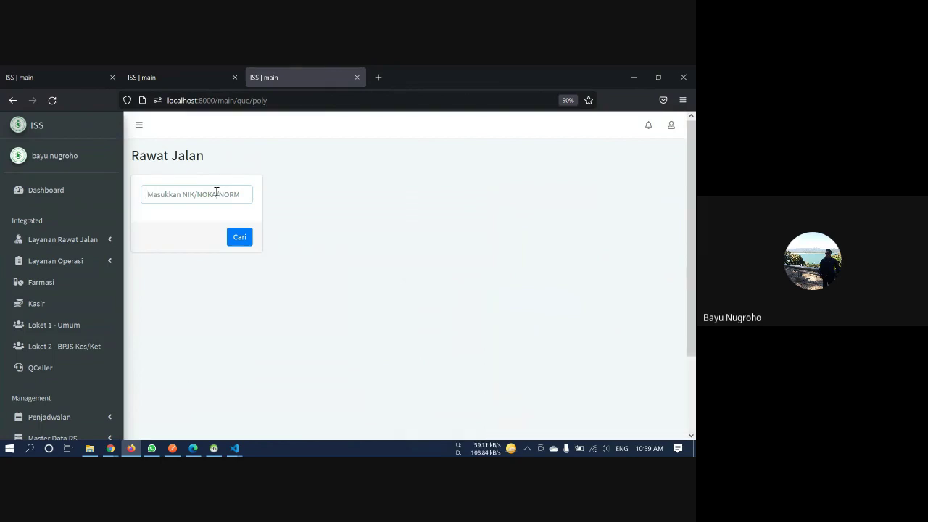
{"action": "left_click", "coordinate": [63, 239]}
{"action": "left_click", "coordinate": [71, 282]}
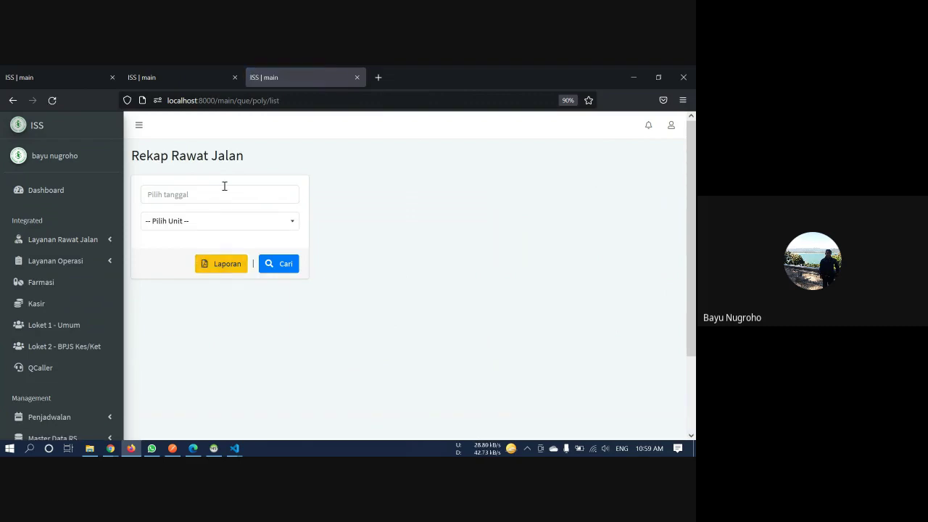
{"action": "left_click", "coordinate": [223, 190]}
{"action": "left_click", "coordinate": [179, 274]}
{"action": "left_click", "coordinate": [201, 221]}
{"action": "left_click", "coordinate": [200, 273]}
{"action": "left_click", "coordinate": [283, 264]}
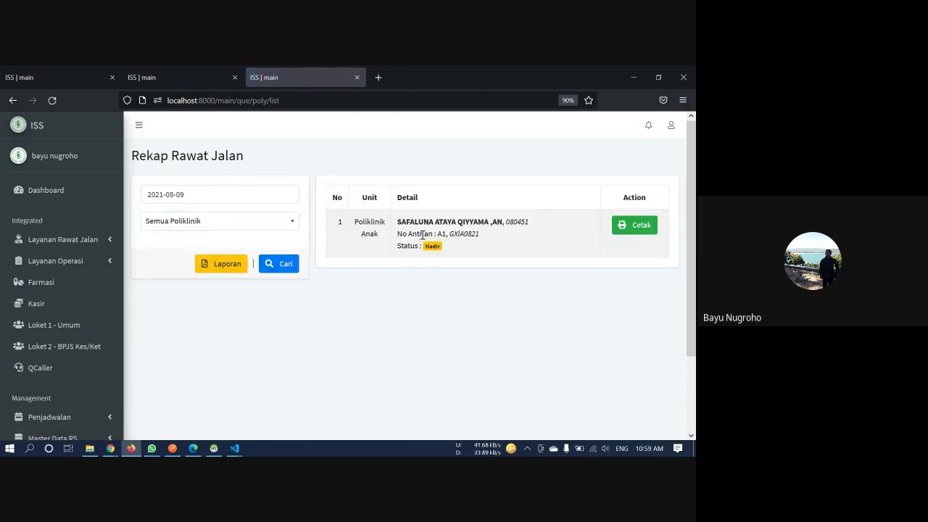
Highlight the patient's name and record number in the recap, then open Check-in | Rawat Jalan
{"action": "left_click_drag", "start_coordinate": [412, 222], "coordinate": [530, 227]}
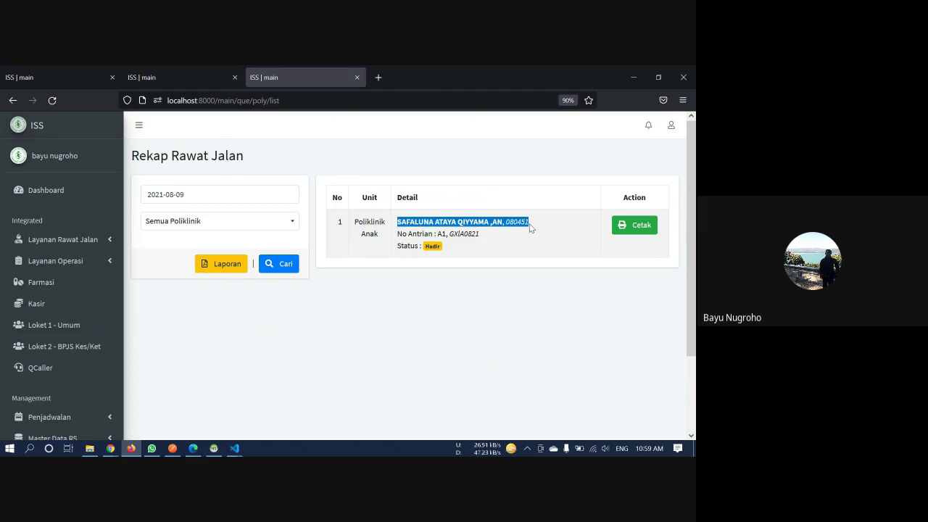
{"action": "left_click", "coordinate": [93, 242]}
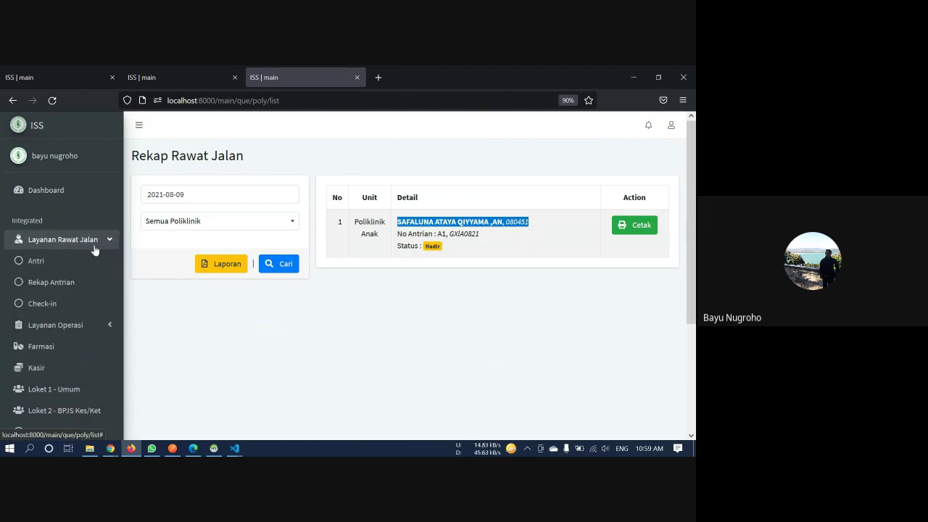
{"action": "left_click", "coordinate": [81, 300]}
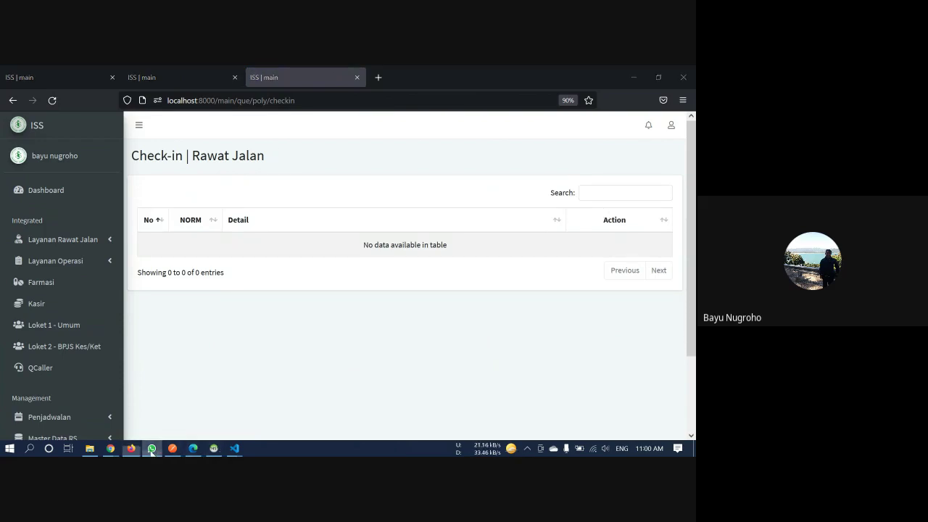
In HeidiSQL, refresh the que_polyclinics data and set the row's qp_status to 0
{"action": "left_click", "coordinate": [151, 448]}
{"action": "left_click", "coordinate": [131, 448]}
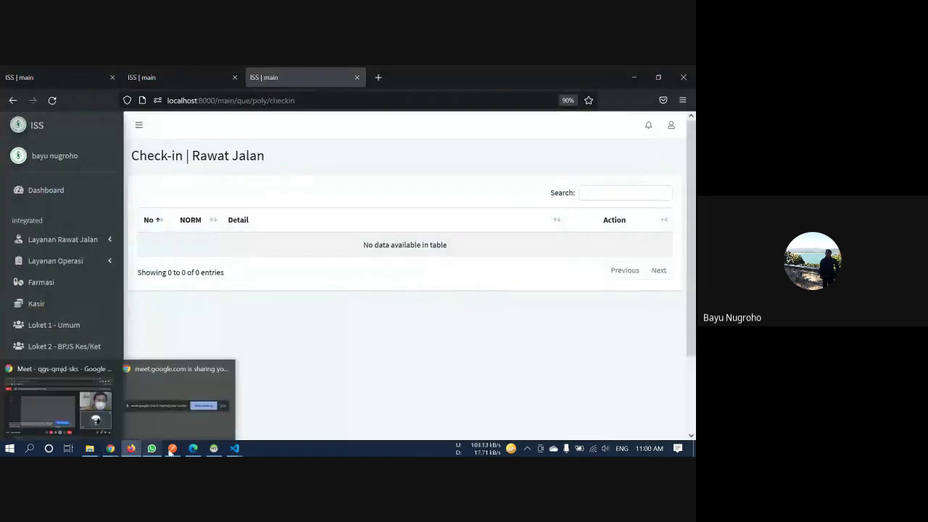
{"action": "left_click", "coordinate": [214, 448]}
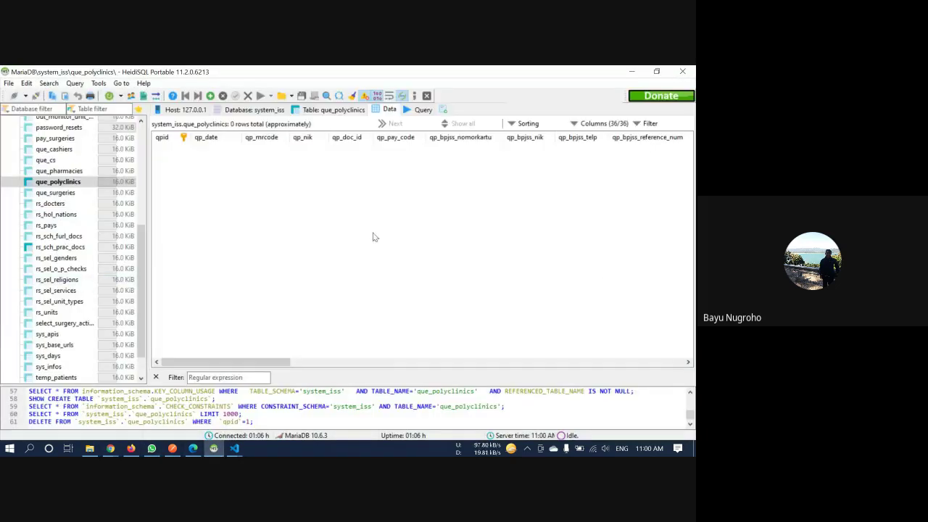
{"action": "right_click", "coordinate": [373, 235]}
{"action": "left_click", "coordinate": [414, 433]}
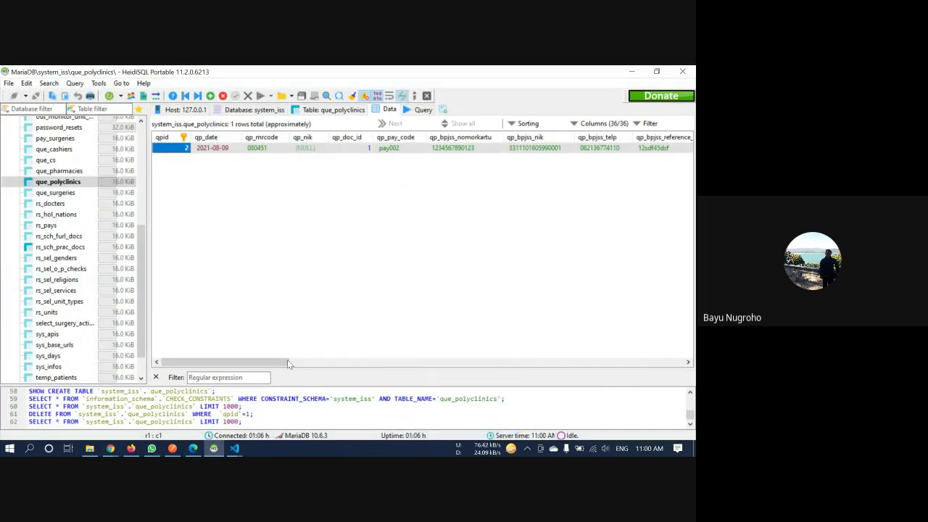
{"action": "left_click_drag", "start_coordinate": [287, 363], "coordinate": [682, 363]}
{"action": "double_click", "coordinate": [521, 149]}
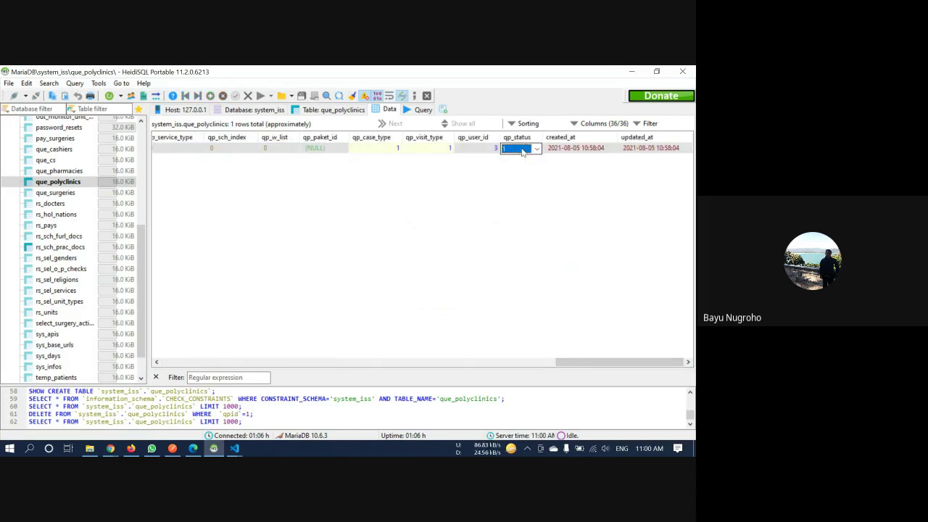
{"action": "left_click", "coordinate": [522, 149]}
{"action": "left_click", "coordinate": [523, 178]}
{"action": "key", "text": "Return"}
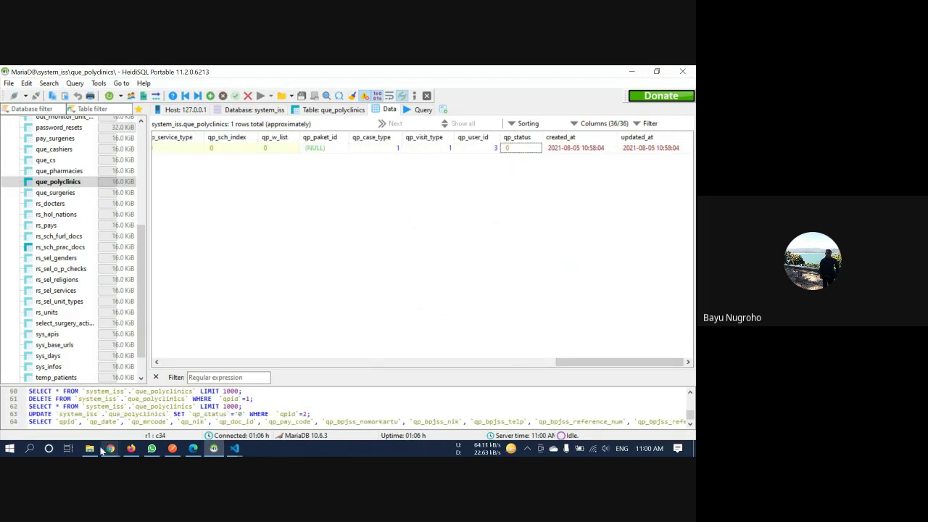
Reload the ISS check-in page, then set qp_status back to 1 and minimise HeidiSQL
{"action": "left_click", "coordinate": [131, 448]}
{"action": "left_click", "coordinate": [51, 100]}
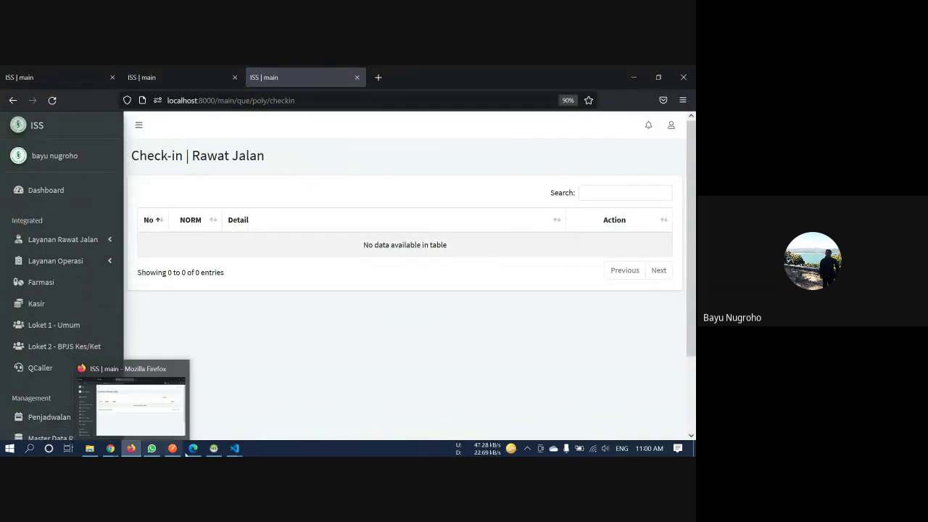
{"action": "left_click", "coordinate": [213, 448]}
{"action": "left_click", "coordinate": [518, 148]}
{"action": "left_click", "coordinate": [518, 150]}
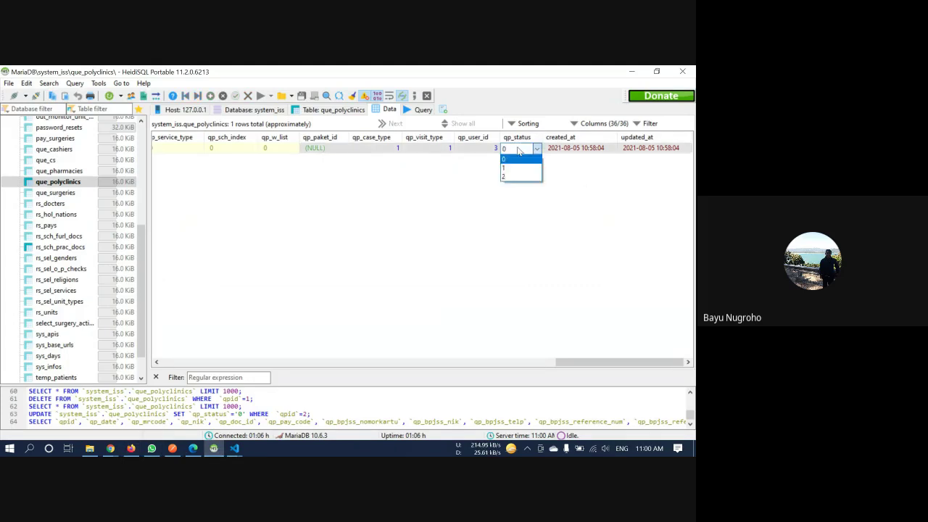
{"action": "left_click", "coordinate": [516, 168]}
{"action": "left_click", "coordinate": [528, 223]}
{"action": "left_click", "coordinate": [633, 72]}
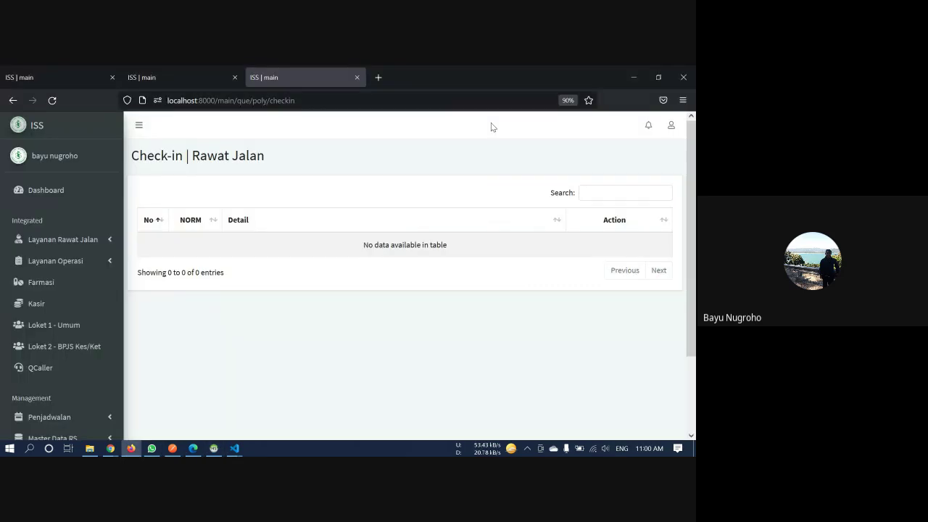
Search the outpatient Rekap Antrian for date 2021-08-09 across Semua Poliklinik
{"action": "left_click", "coordinate": [55, 260]}
{"action": "left_click", "coordinate": [72, 240]}
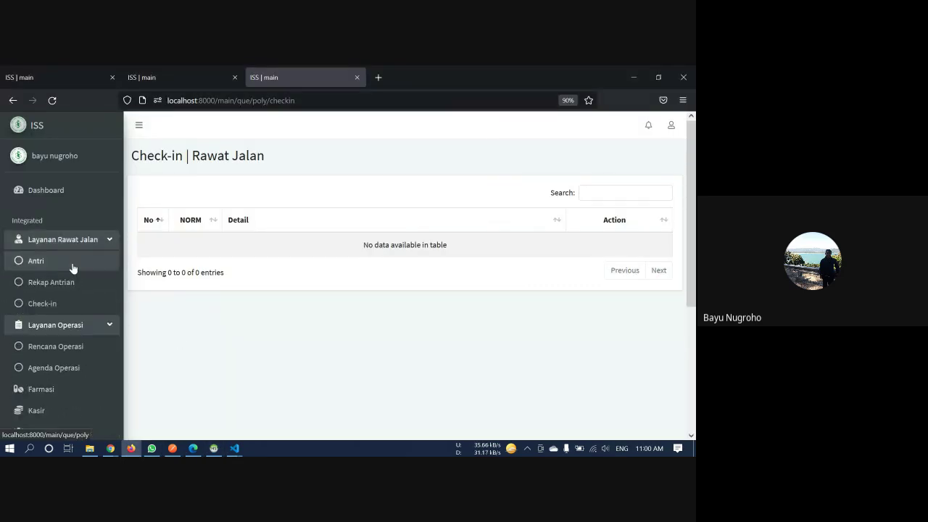
{"action": "left_click", "coordinate": [72, 280]}
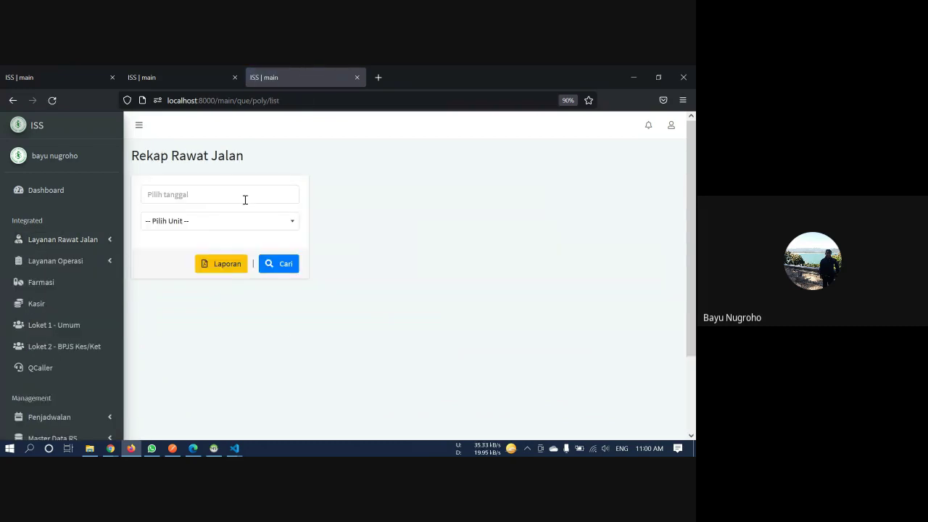
{"action": "left_click", "coordinate": [245, 200]}
{"action": "left_click", "coordinate": [177, 274]}
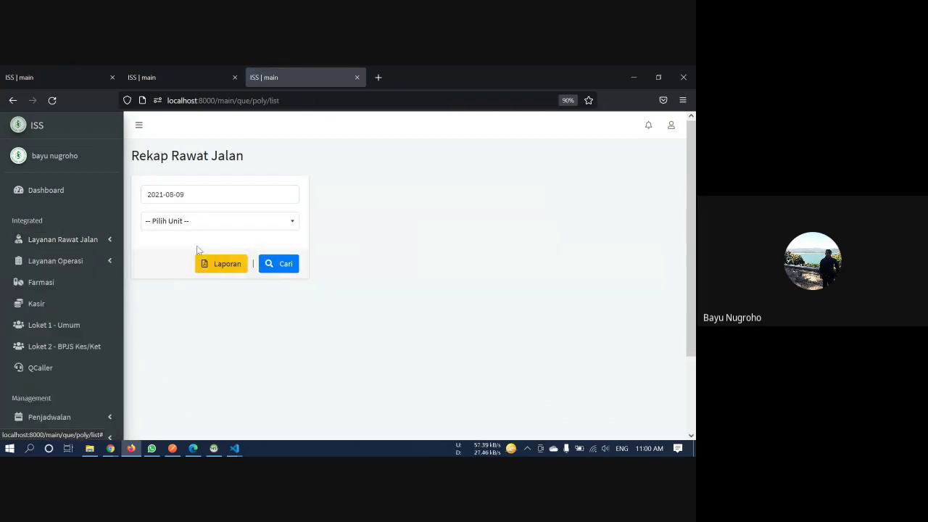
{"action": "left_click", "coordinate": [216, 224]}
{"action": "left_click", "coordinate": [215, 280]}
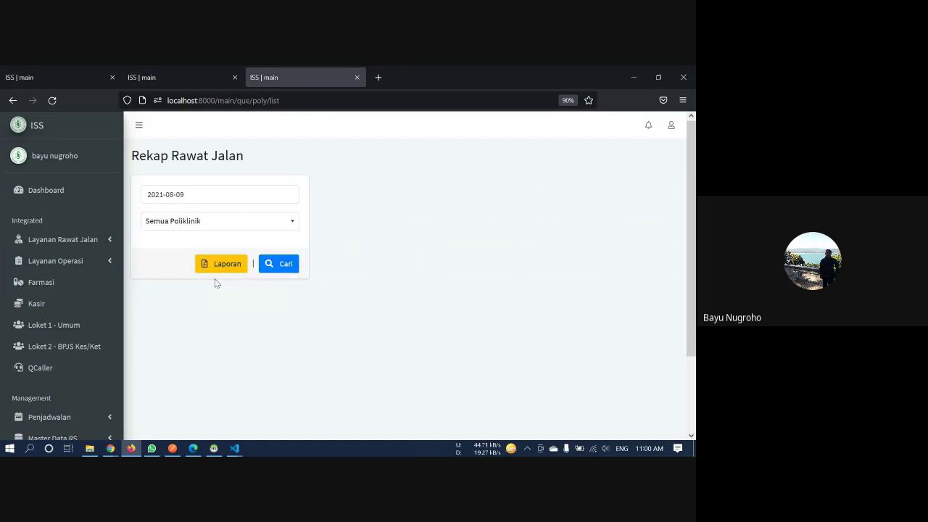
{"action": "left_click", "coordinate": [229, 226]}
{"action": "left_click", "coordinate": [224, 276]}
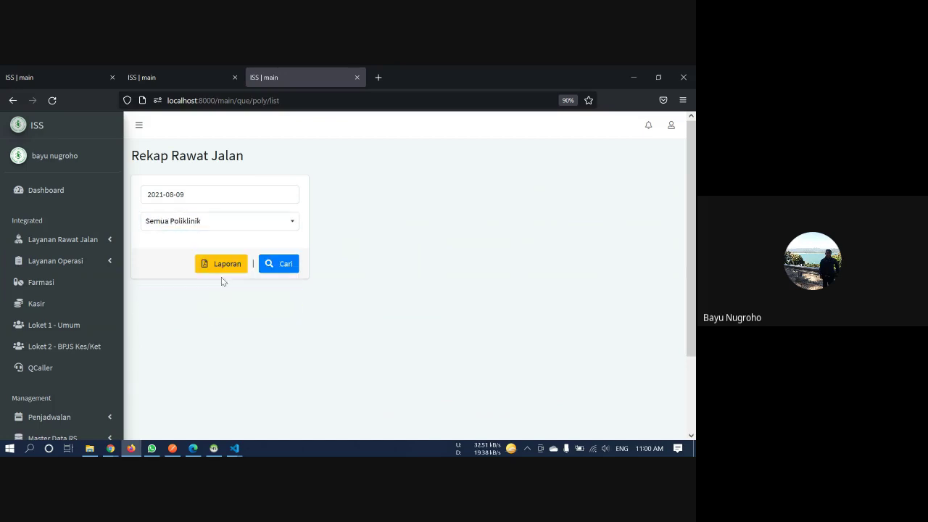
{"action": "left_click", "coordinate": [284, 272]}
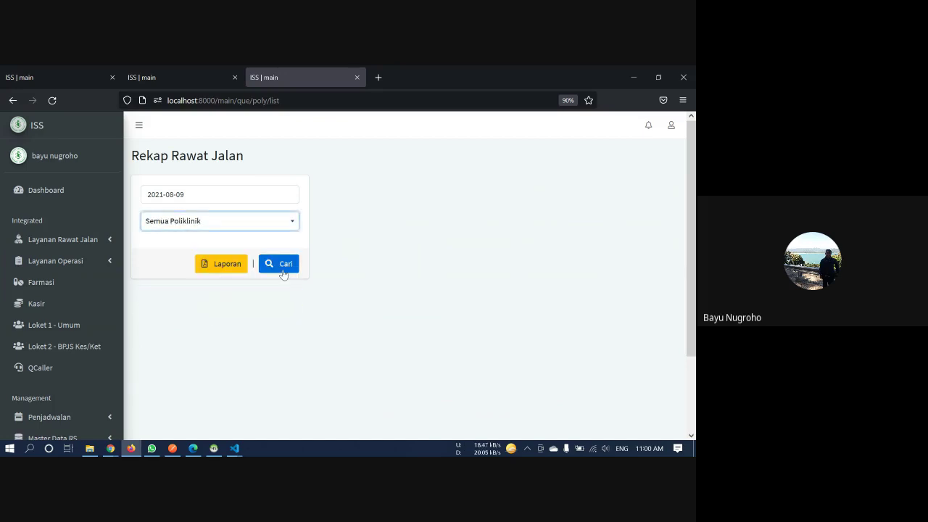
{"action": "right_click", "coordinate": [216, 269]}
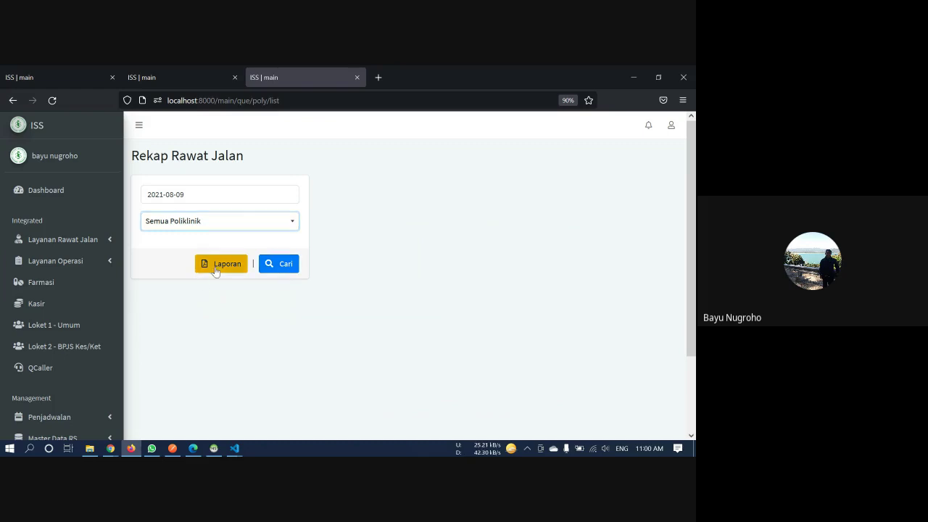
{"action": "left_click", "coordinate": [207, 264]}
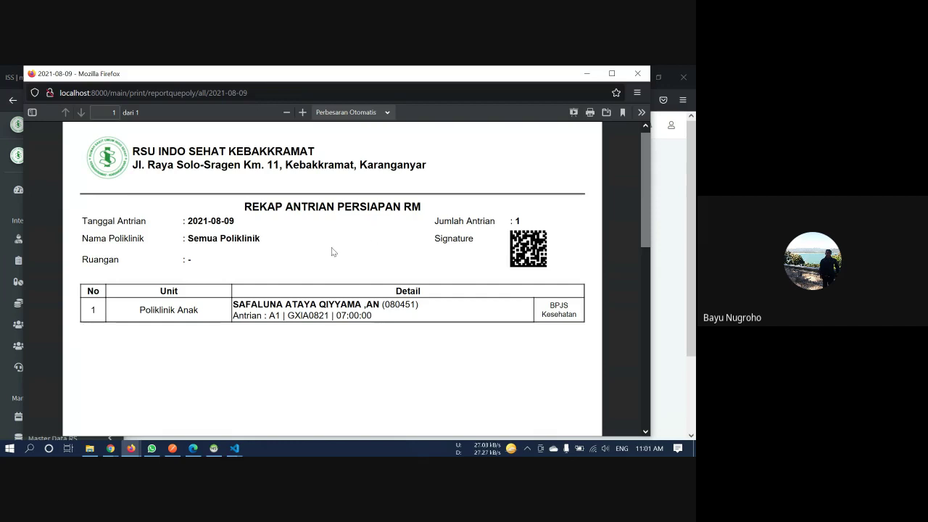
{"action": "scroll", "coordinate": [331, 247], "scroll_direction": "down", "scroll_amount": 3}
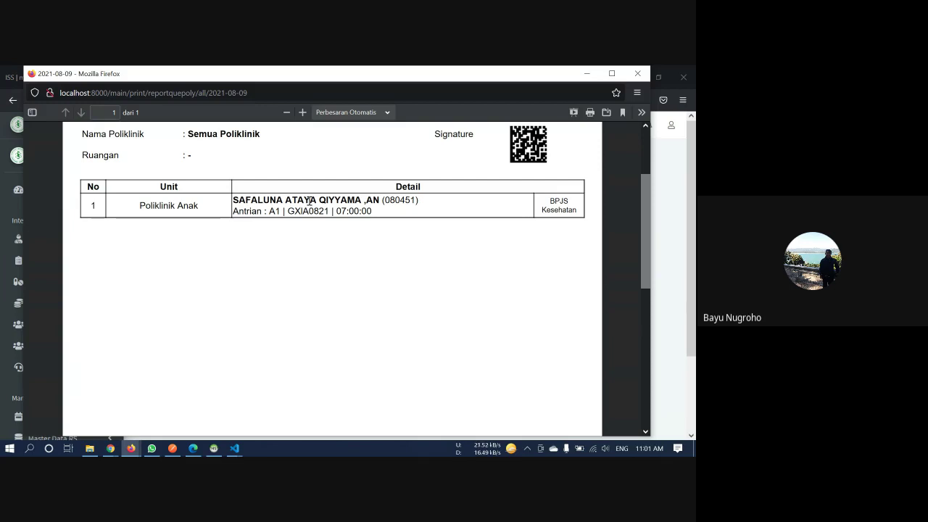
{"action": "left_click", "coordinate": [638, 73]}
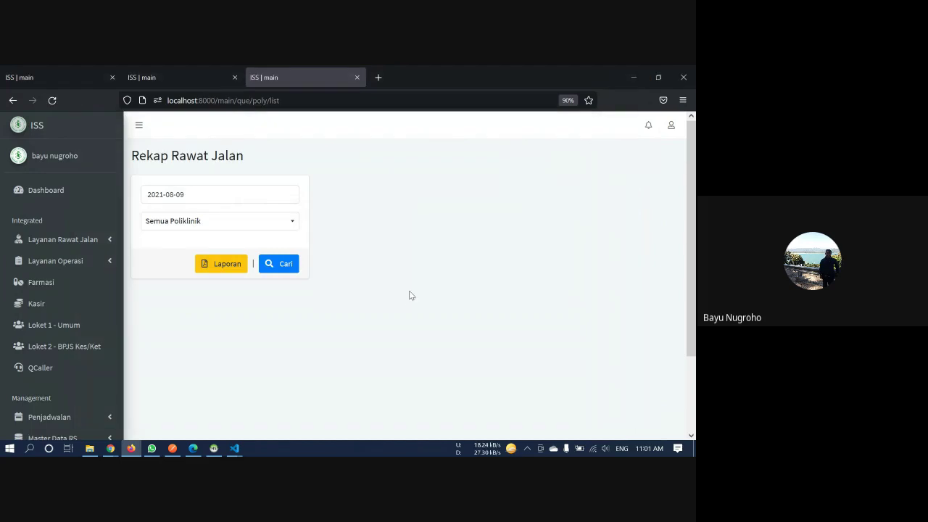
Search Rencana Operasi for the patient by medical record number
{"action": "left_click", "coordinate": [64, 268]}
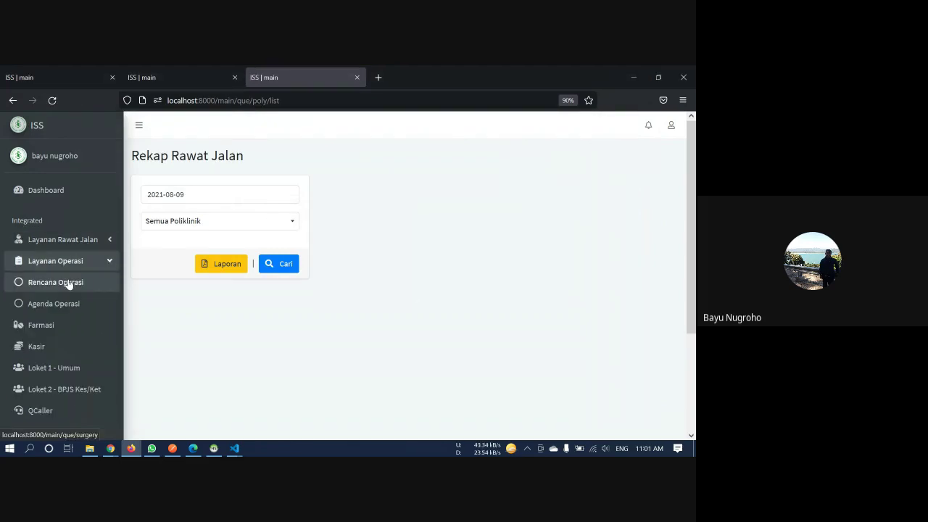
{"action": "left_click", "coordinate": [75, 283]}
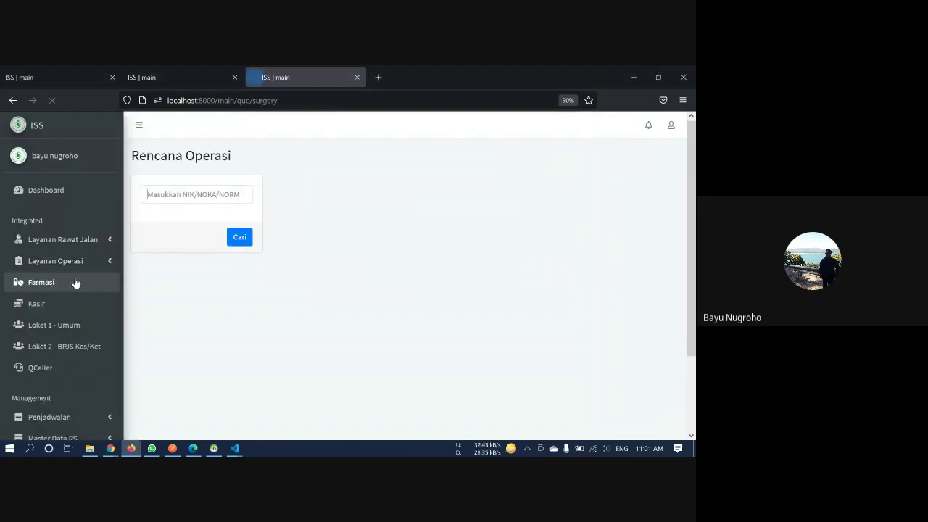
{"action": "left_click", "coordinate": [239, 193]}
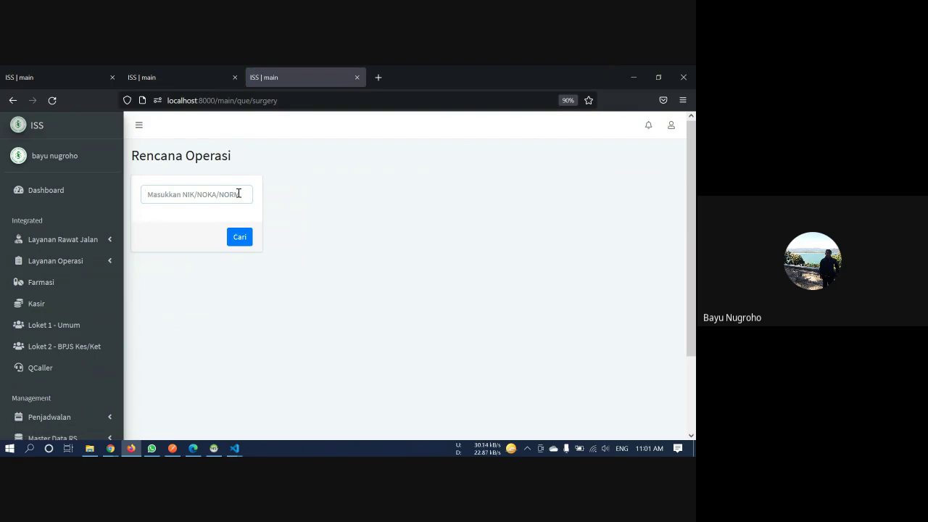
{"action": "type", "text": "080451"}
{"action": "key", "text": "Return"}
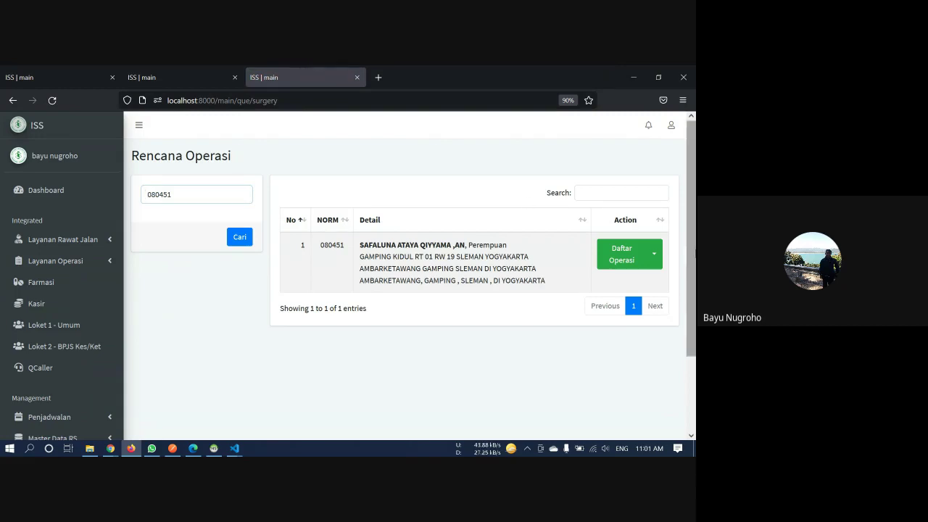
Start a BPJS Kesehatan operation registration and select the patient's BPJS card number
{"action": "left_click", "coordinate": [655, 254]}
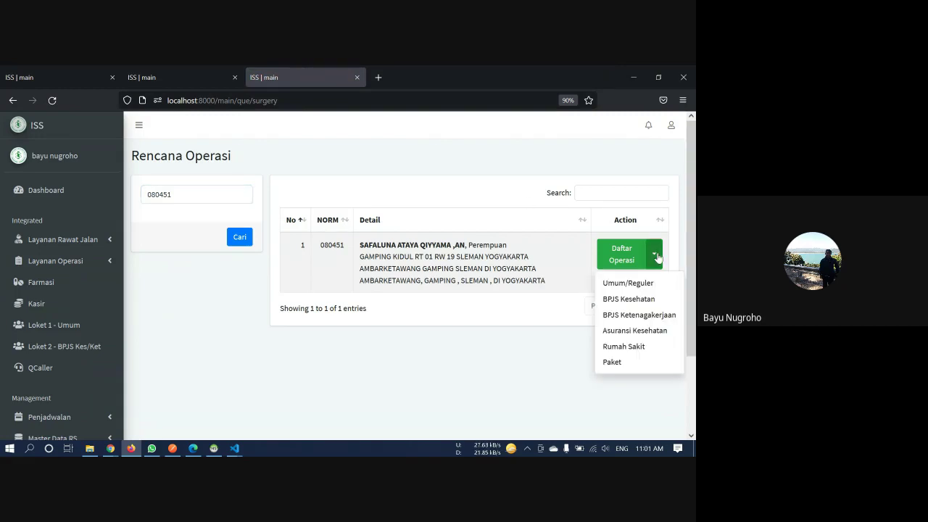
{"action": "left_click", "coordinate": [649, 299]}
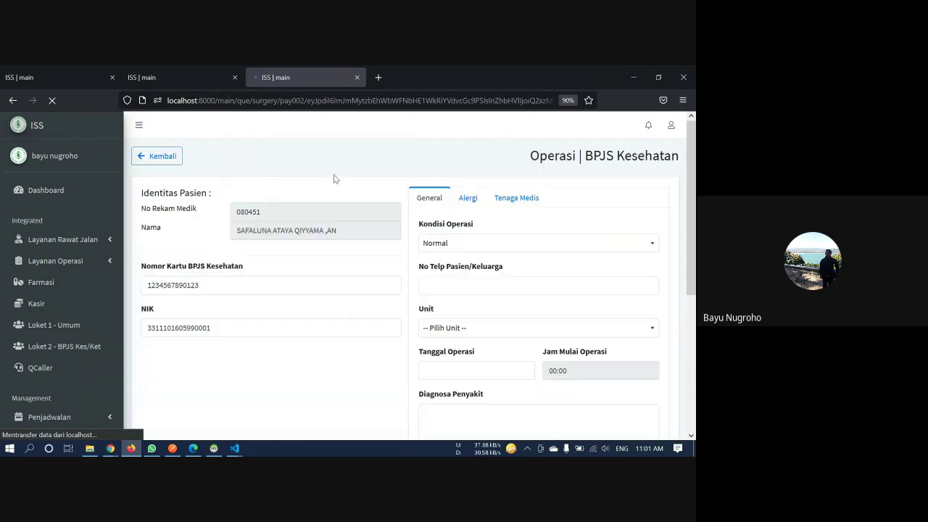
{"action": "left_click", "coordinate": [234, 76]}
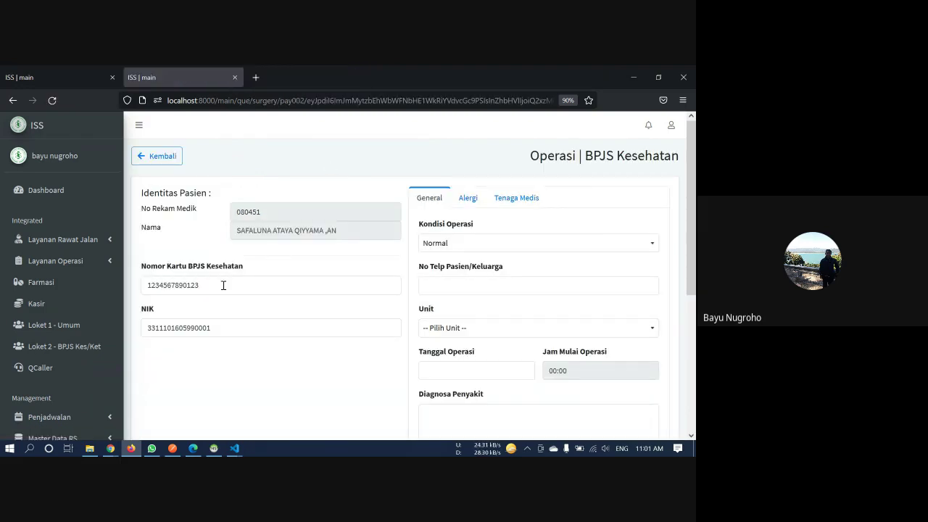
{"action": "left_click_drag", "start_coordinate": [204, 285], "coordinate": [145, 277]}
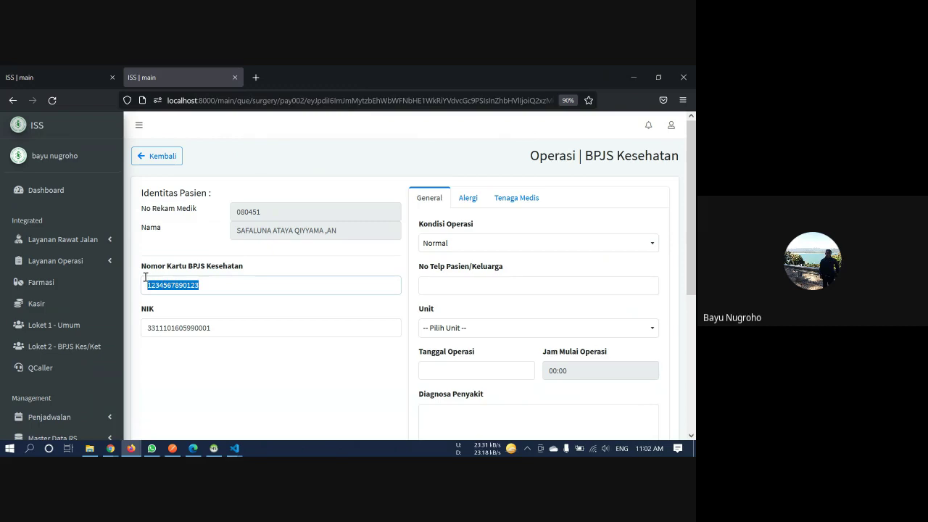
{"action": "left_click", "coordinate": [191, 237]}
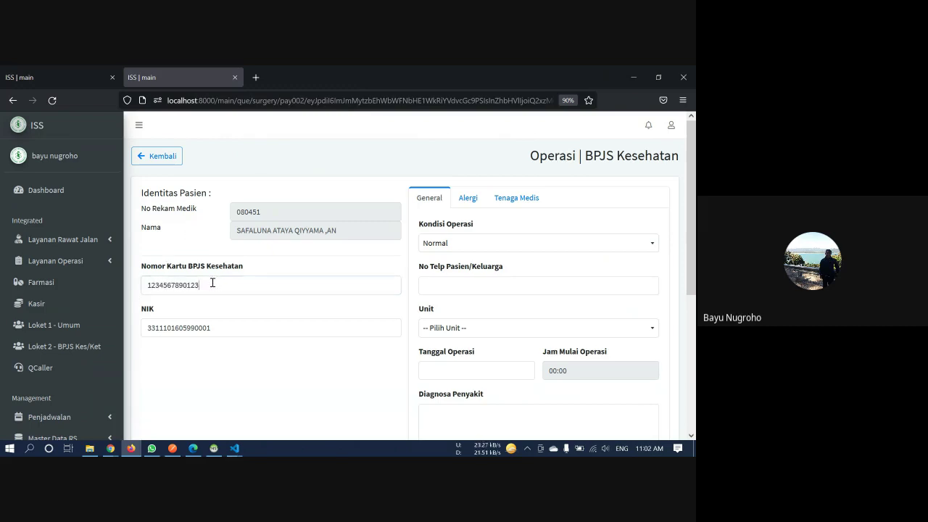
{"action": "left_click_drag", "start_coordinate": [214, 284], "coordinate": [135, 273]}
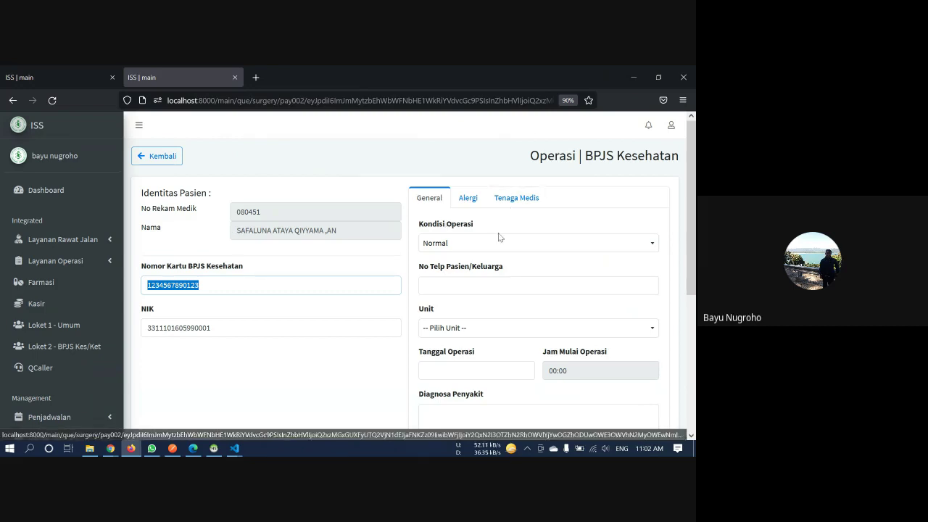
Look through the form's Alergi and Tenaga Medis sections, returning to the general section
{"action": "scroll", "coordinate": [499, 235], "scroll_direction": "down", "scroll_amount": 1}
{"action": "scroll", "coordinate": [499, 236], "scroll_direction": "down", "scroll_amount": 1}
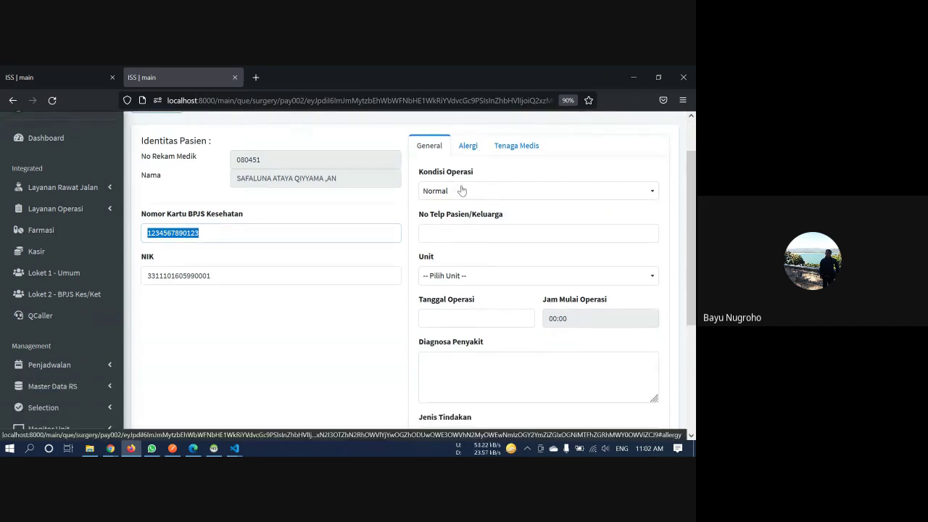
{"action": "left_click", "coordinate": [466, 145]}
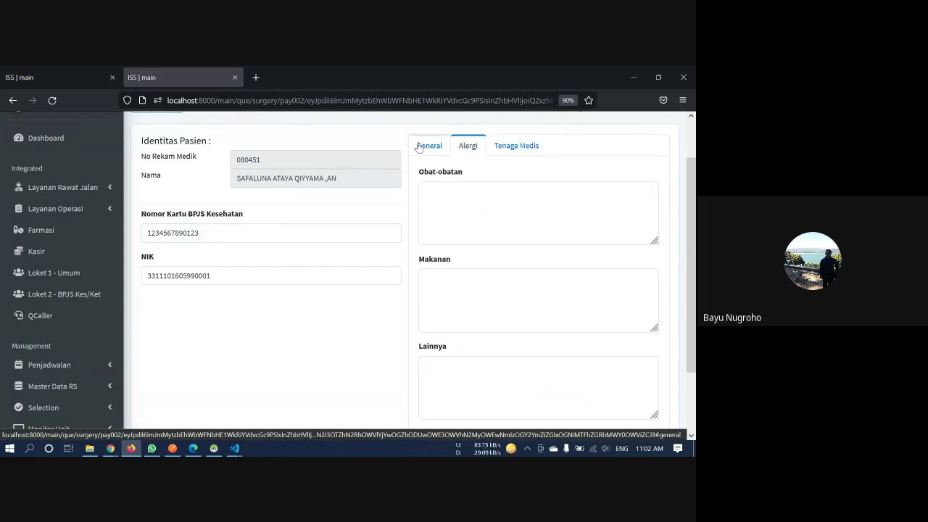
{"action": "left_click", "coordinate": [432, 149]}
{"action": "left_click", "coordinate": [472, 147]}
{"action": "left_click", "coordinate": [505, 148]}
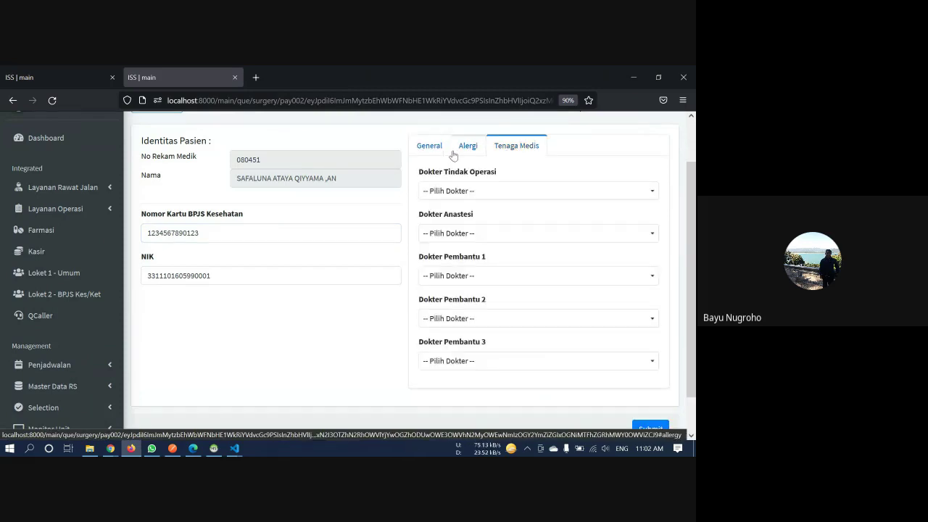
{"action": "left_click", "coordinate": [443, 148]}
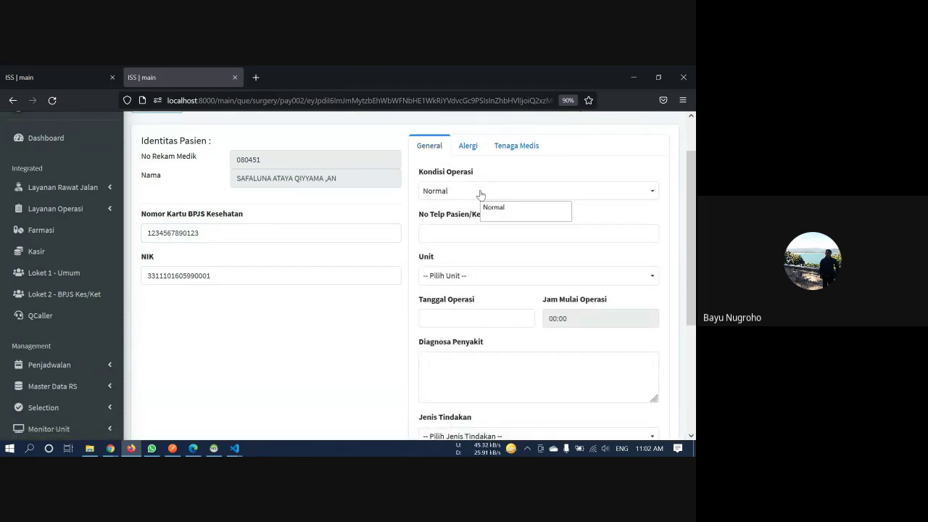
Set condition Darurat, enter the patient/family phone number, and choose unit Poliklinik Bedah
{"action": "left_click", "coordinate": [480, 195]}
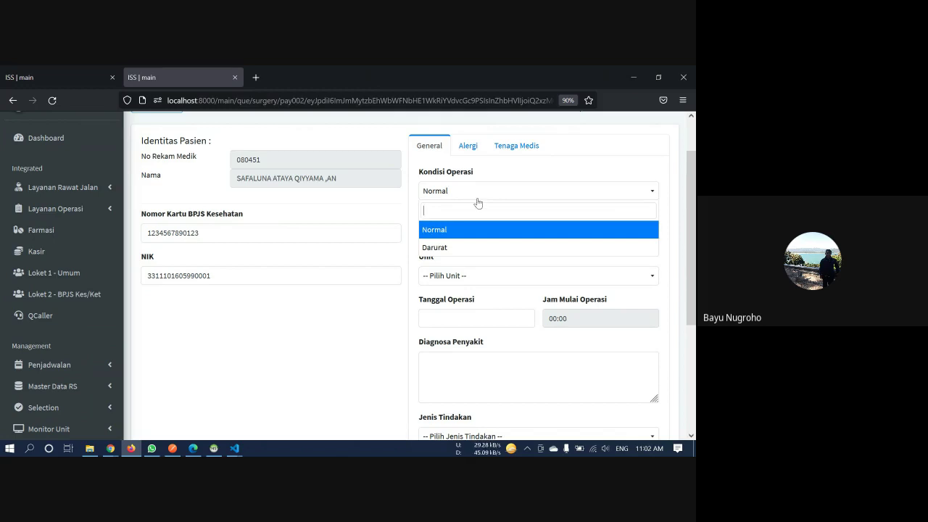
{"action": "left_click", "coordinate": [464, 248]}
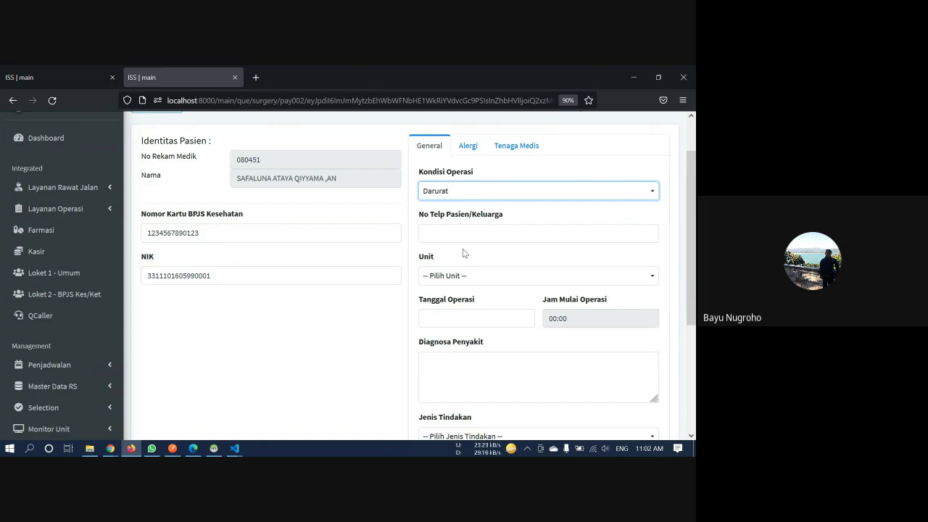
{"action": "left_click", "coordinate": [470, 234]}
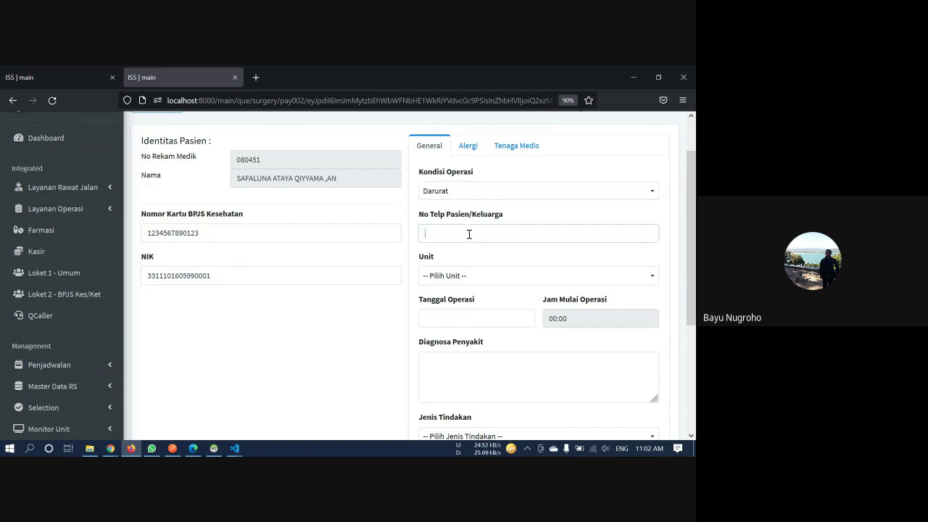
{"action": "left_click", "coordinate": [463, 280]}
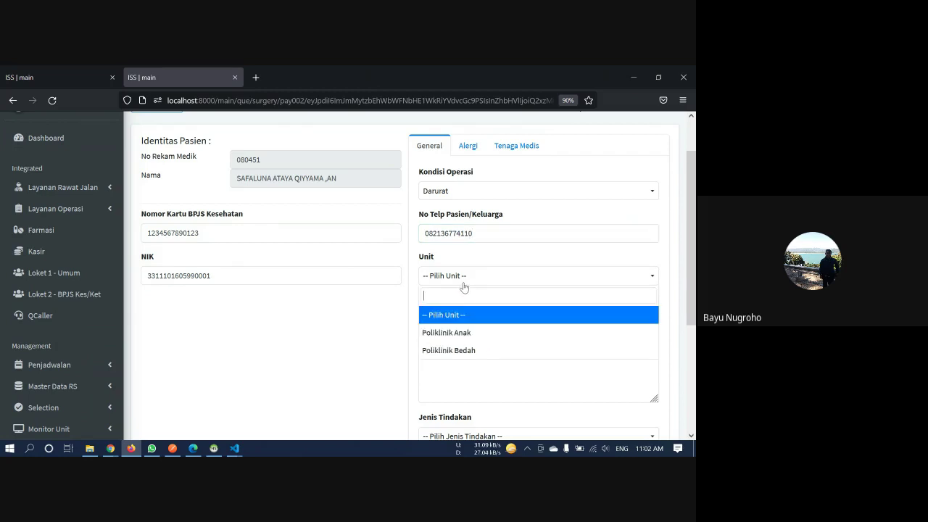
{"action": "left_click", "coordinate": [477, 333]}
{"action": "left_click", "coordinate": [484, 276]}
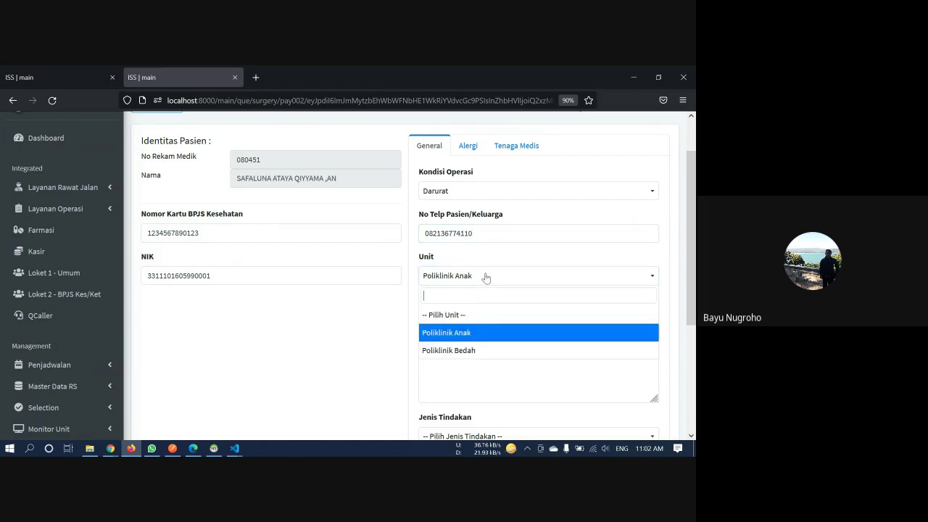
{"action": "left_click", "coordinate": [484, 350]}
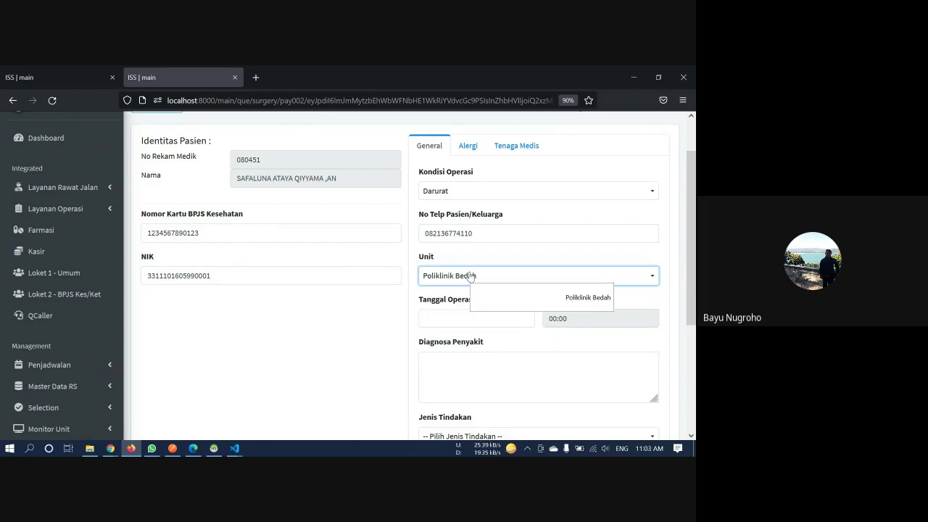
{"action": "scroll", "coordinate": [460, 313], "scroll_direction": "down", "scroll_amount": 2}
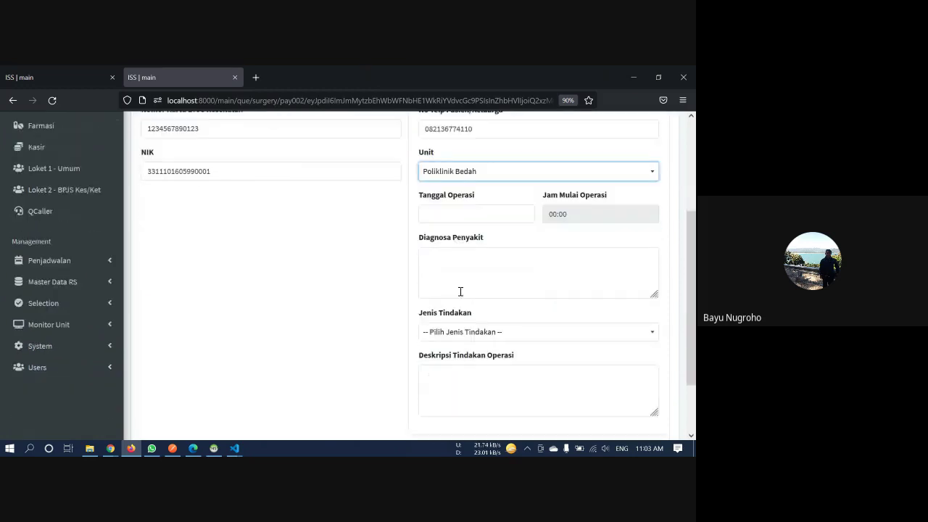
Set the operation date to 2021-08-09 with a 20:00 start time
{"action": "left_click", "coordinate": [477, 216]}
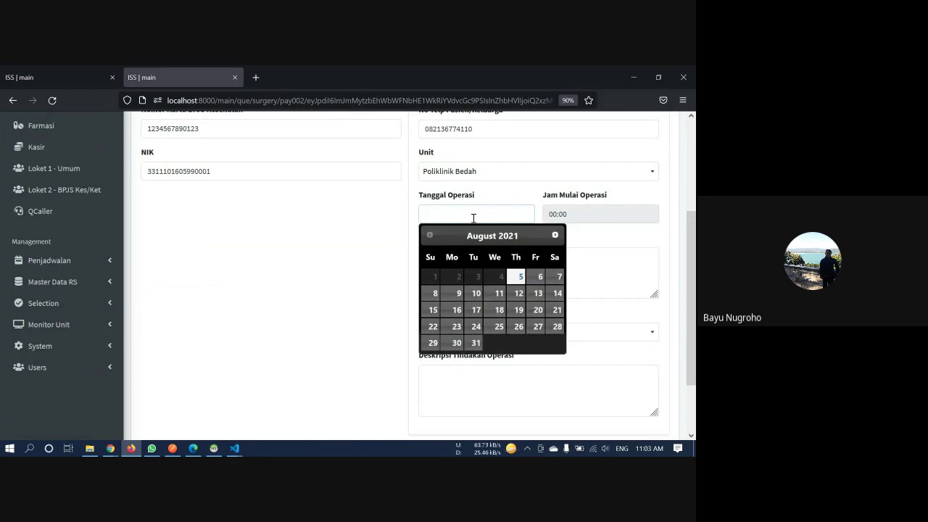
{"action": "left_click", "coordinate": [458, 293]}
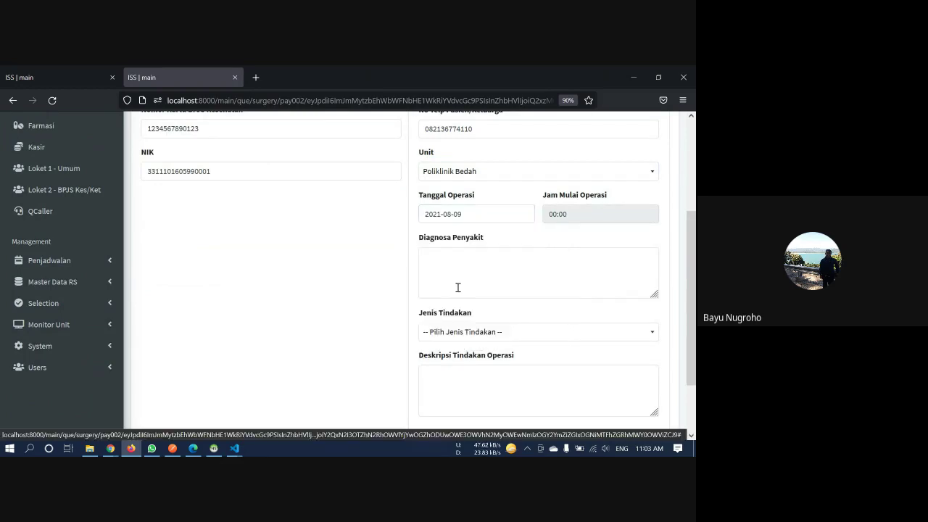
{"action": "left_click", "coordinate": [599, 217]}
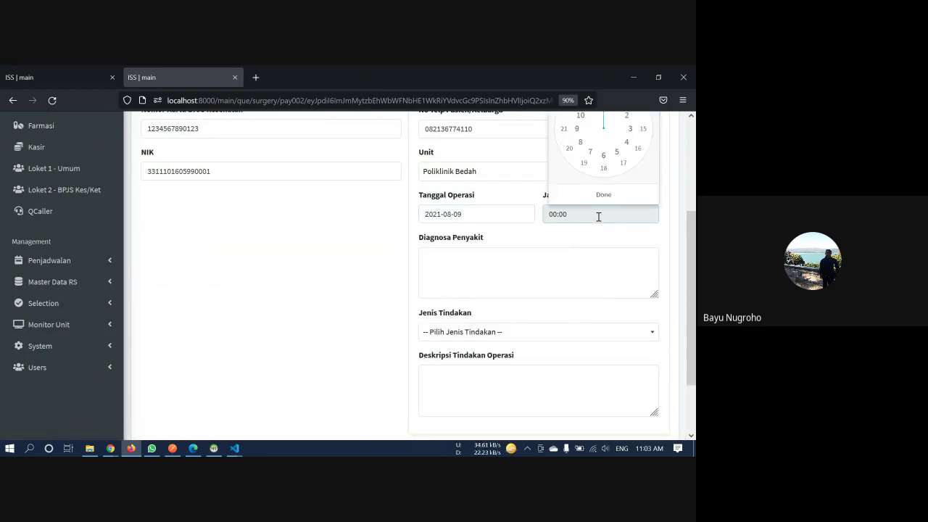
{"action": "scroll", "coordinate": [598, 216], "scroll_direction": "up", "scroll_amount": 1}
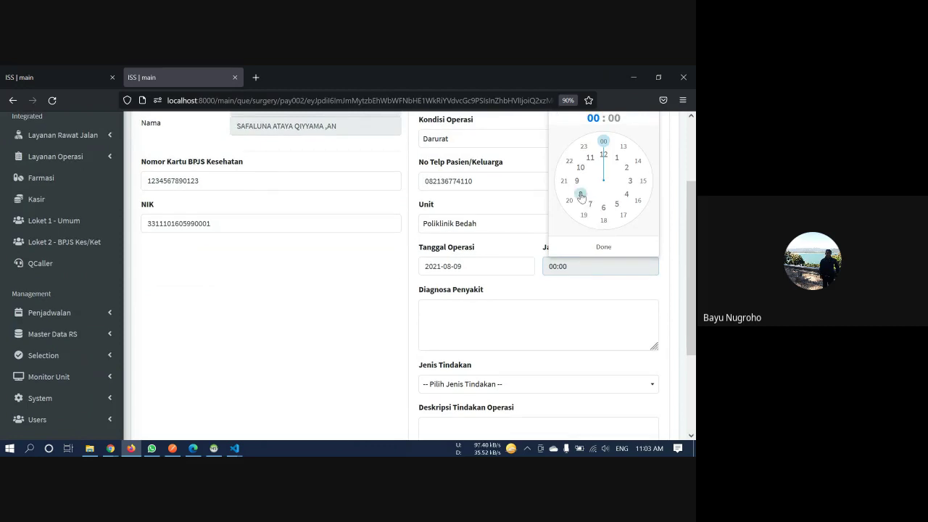
{"action": "left_click", "coordinate": [570, 200]}
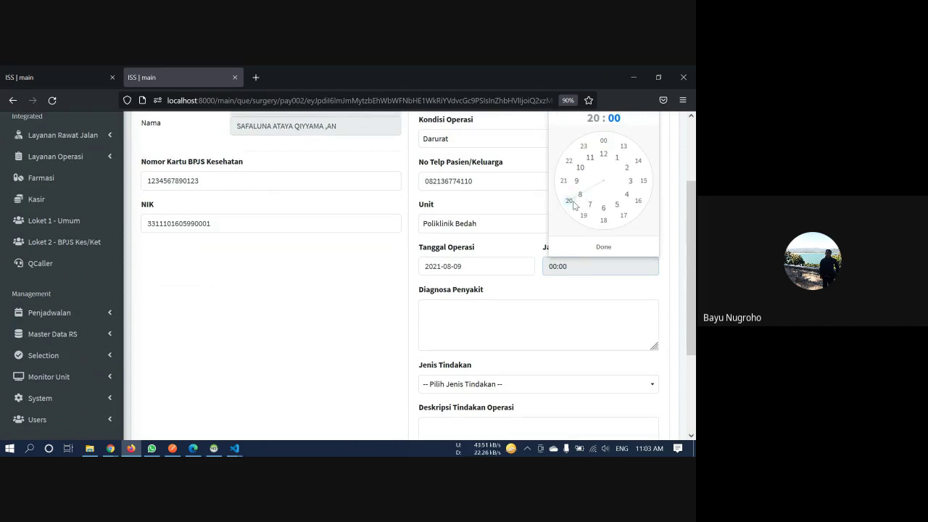
{"action": "left_click", "coordinate": [610, 247]}
Enter 'Patah Tulang' as the diagnosis, correcting a typo
{"action": "left_click", "coordinate": [509, 320]}
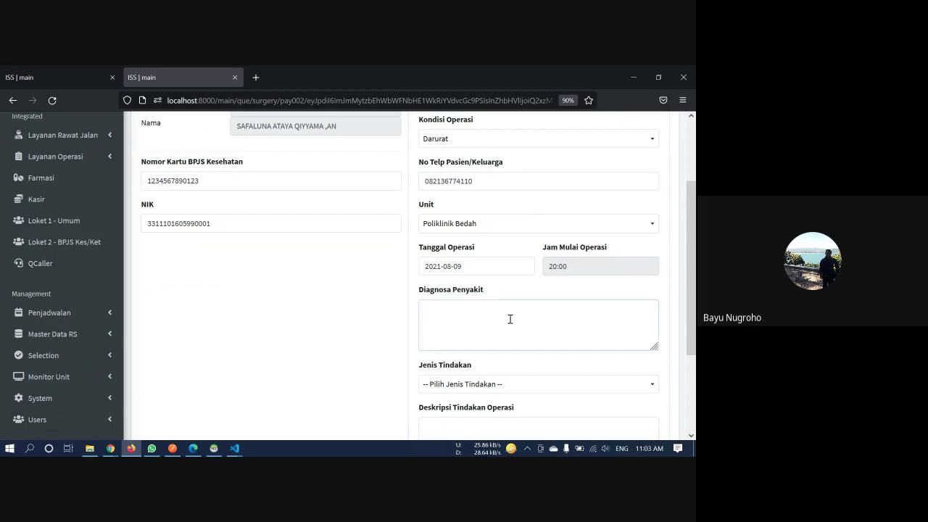
{"action": "scroll", "coordinate": [510, 320], "scroll_direction": "down", "scroll_amount": 3}
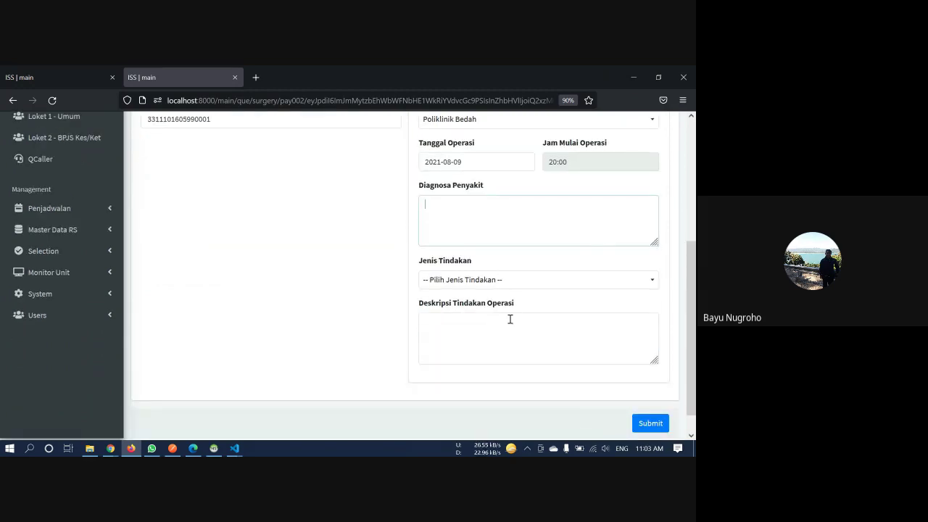
{"action": "type", "text": "Patah Tulang"}
Choose Amputasi as the procedure type and type the operation description 'bedah mayor'
{"action": "left_click", "coordinate": [511, 279]}
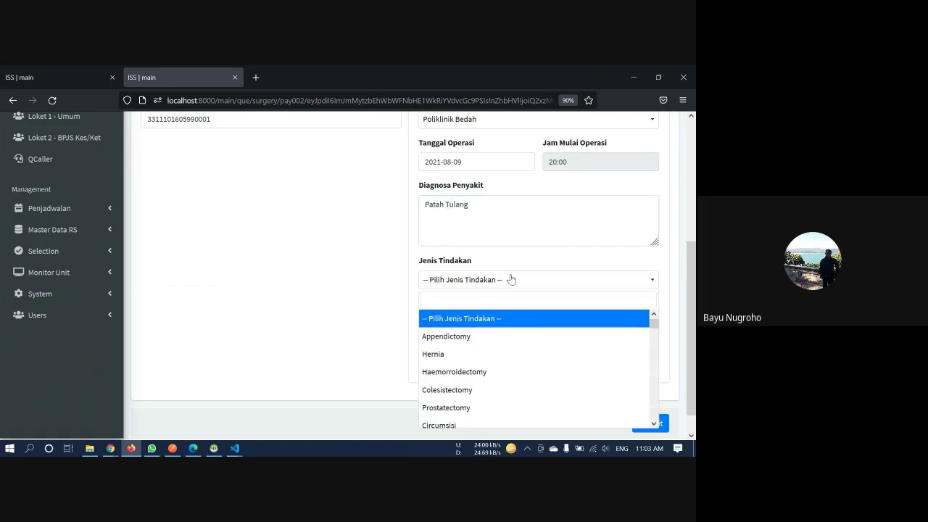
{"action": "type", "text": "t"}
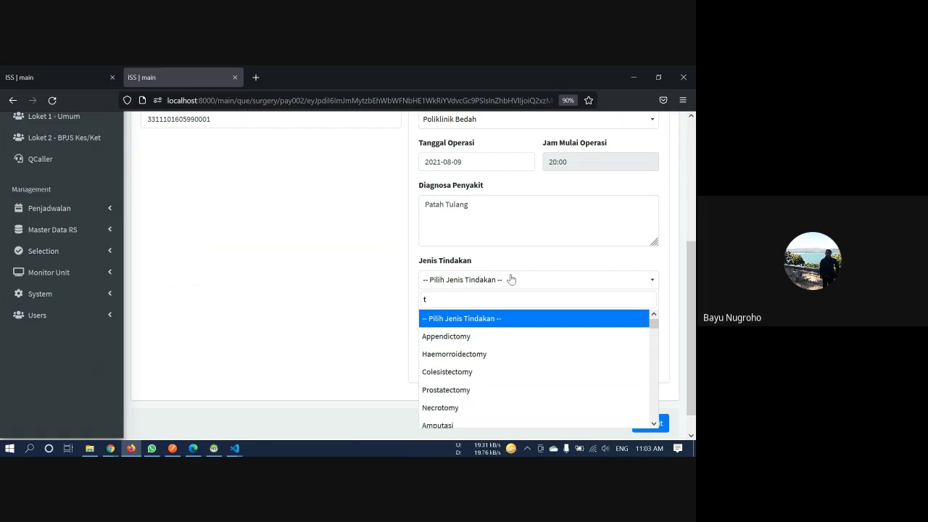
{"action": "left_click", "coordinate": [458, 424]}
{"action": "left_click", "coordinate": [475, 320]}
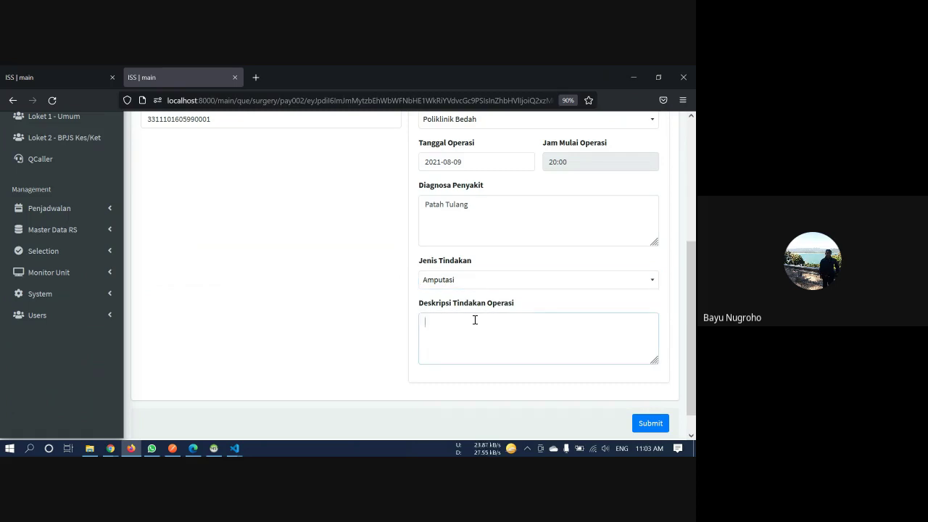
{"action": "type", "text": "mayo"}
{"action": "type", "text": "bedah"}
Review the patient's allergy details in the Alergi section
{"action": "scroll", "coordinate": [469, 318], "scroll_direction": "up", "scroll_amount": 3}
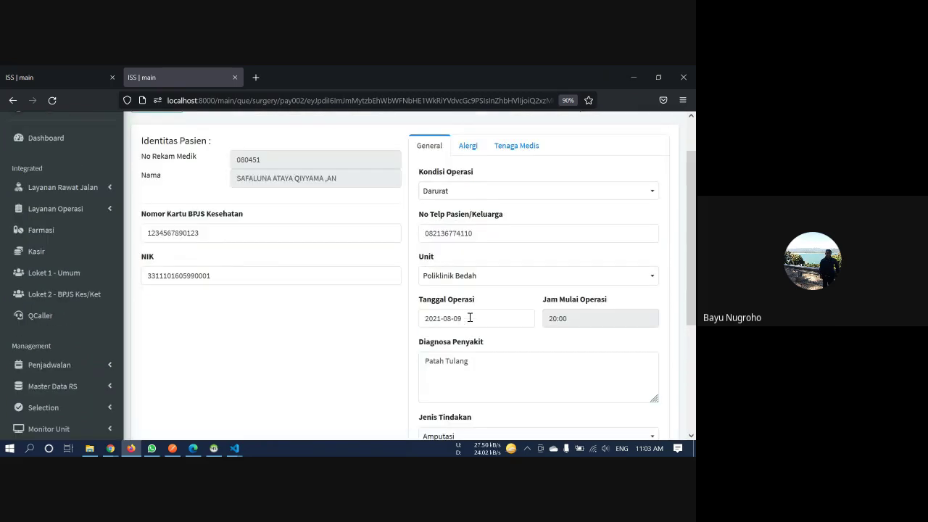
{"action": "left_click", "coordinate": [467, 147]}
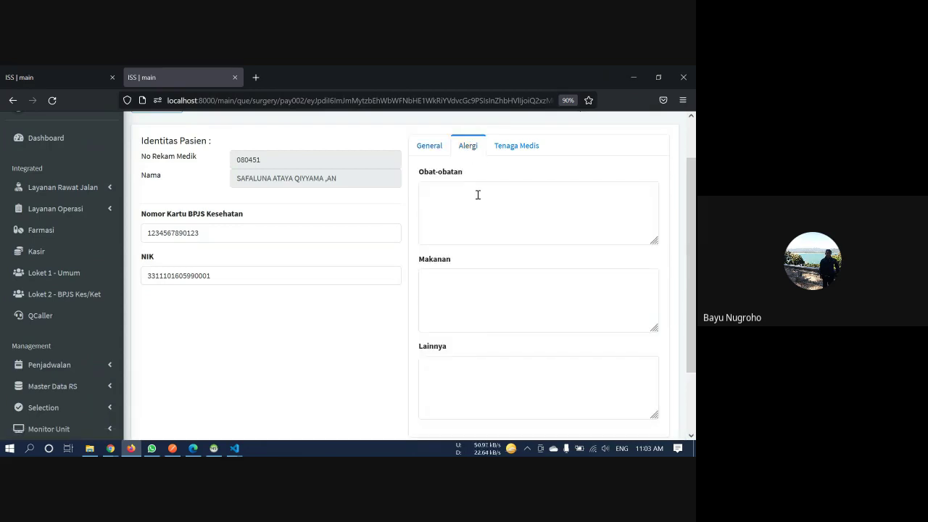
{"action": "scroll", "coordinate": [478, 196], "scroll_direction": "down", "scroll_amount": 2}
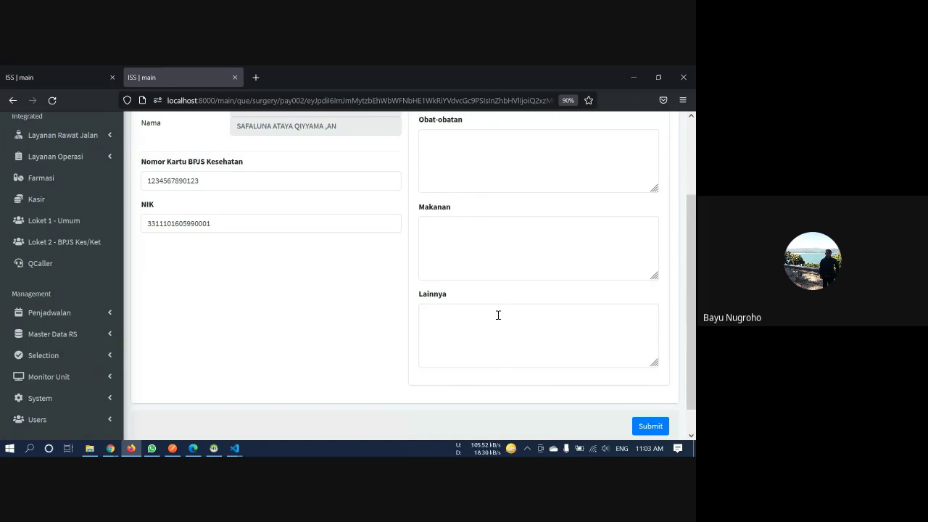
{"action": "scroll", "coordinate": [530, 351], "scroll_direction": "up", "scroll_amount": 3}
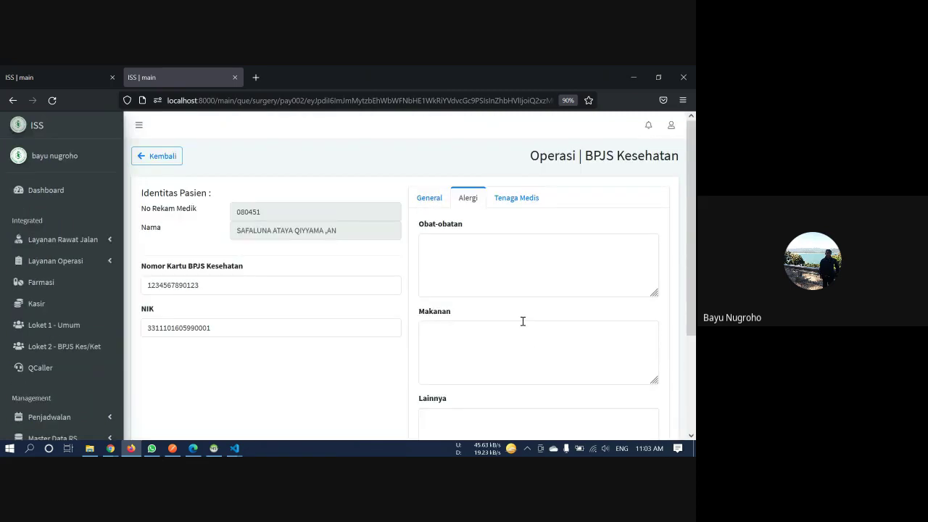
In Tenaga Medis, pick the operating doctor and assign that same doctor as anaesthesia doctor
{"action": "left_click", "coordinate": [514, 198]}
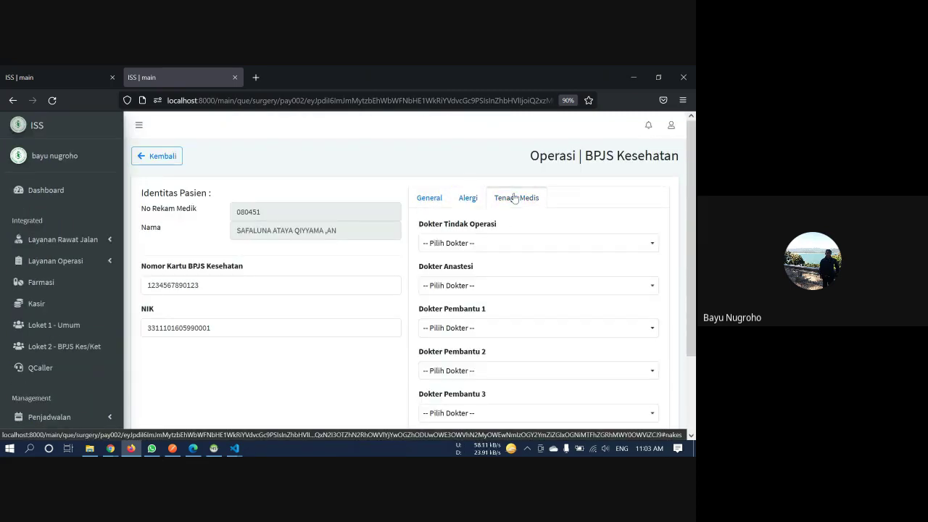
{"action": "left_click", "coordinate": [499, 245]}
{"action": "left_click", "coordinate": [495, 303]}
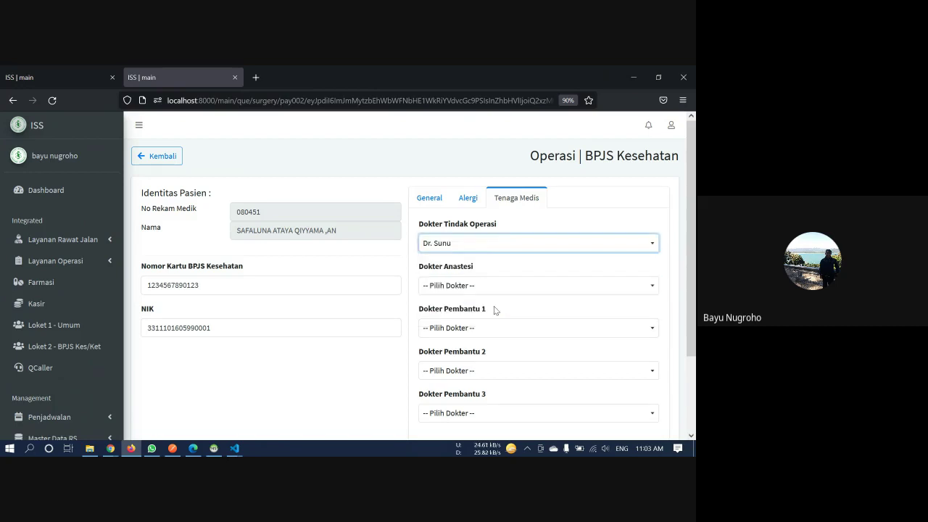
{"action": "left_click", "coordinate": [476, 243]}
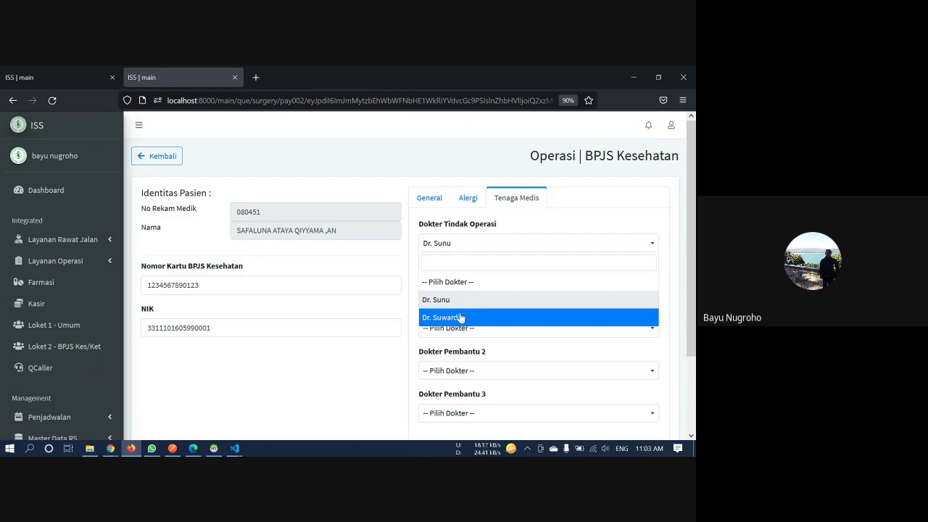
{"action": "left_click", "coordinate": [460, 318]}
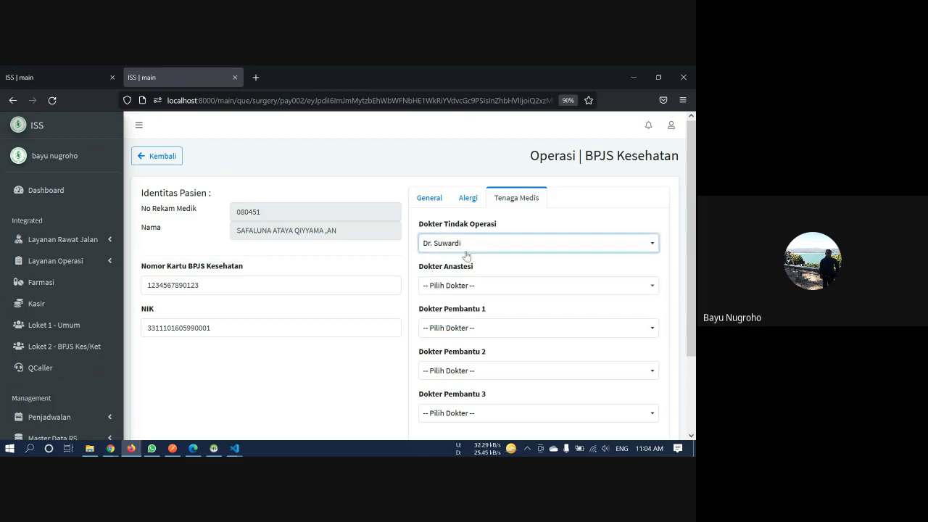
{"action": "left_click", "coordinate": [472, 288]}
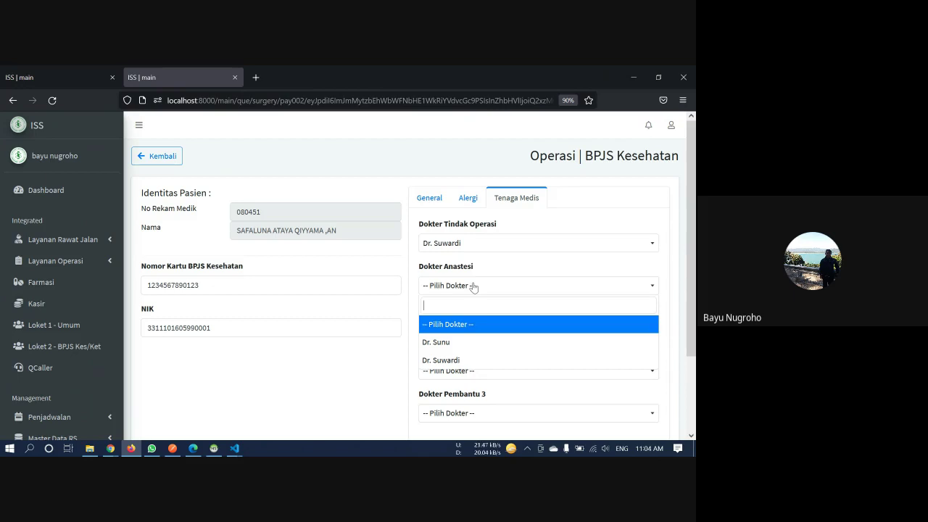
{"action": "left_click", "coordinate": [503, 359]}
{"action": "scroll", "coordinate": [490, 331], "scroll_direction": "down", "scroll_amount": 2}
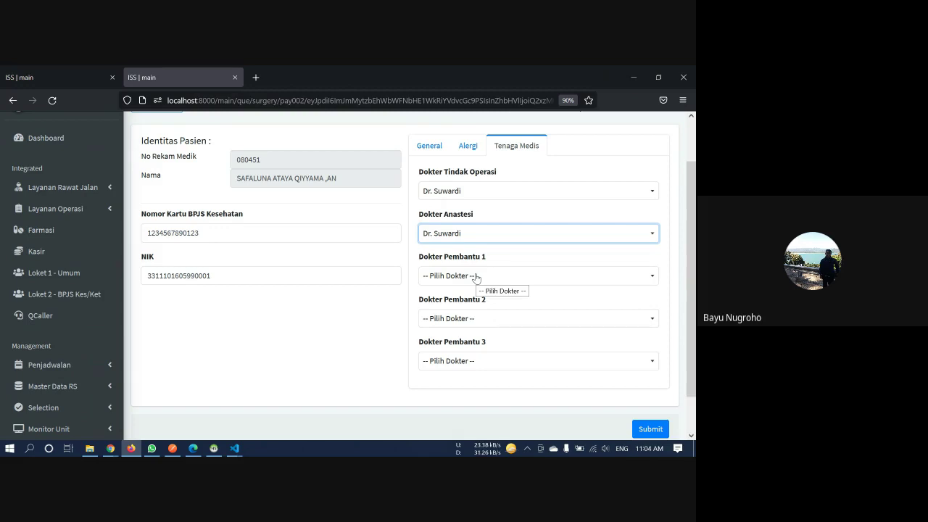
{"action": "scroll", "coordinate": [407, 275], "scroll_direction": "down", "scroll_amount": 1}
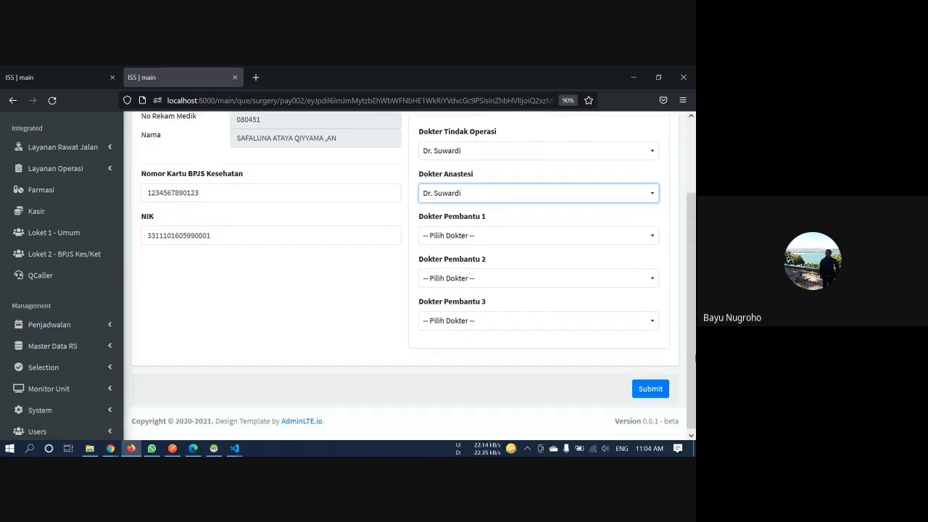
Save the operation plan and view it in Agenda Operasi, scheduled 09-08-2021 at 20:00
{"action": "left_click", "coordinate": [650, 388]}
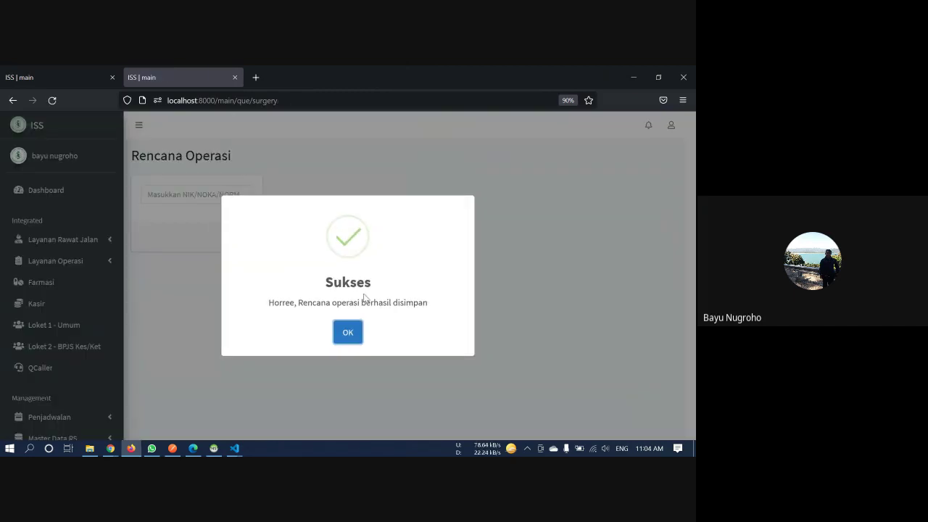
{"action": "left_click", "coordinate": [348, 333]}
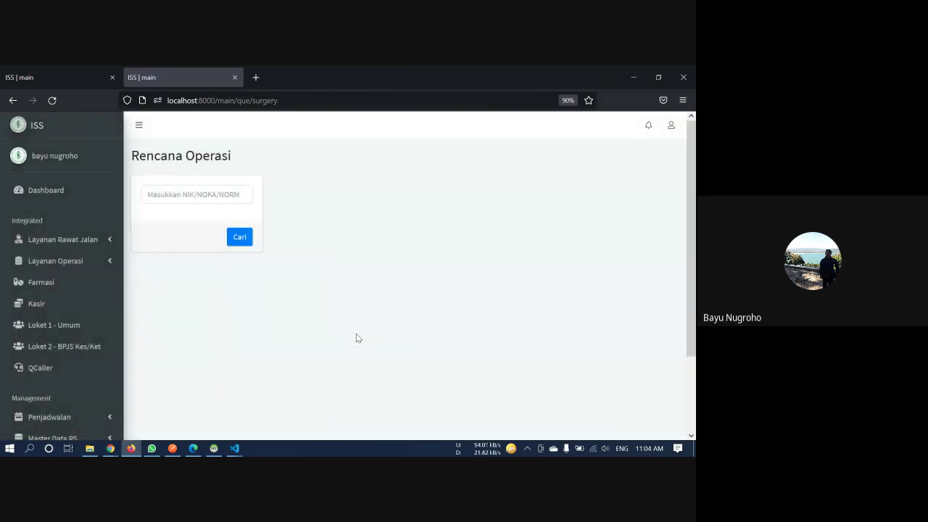
{"action": "left_click", "coordinate": [84, 260]}
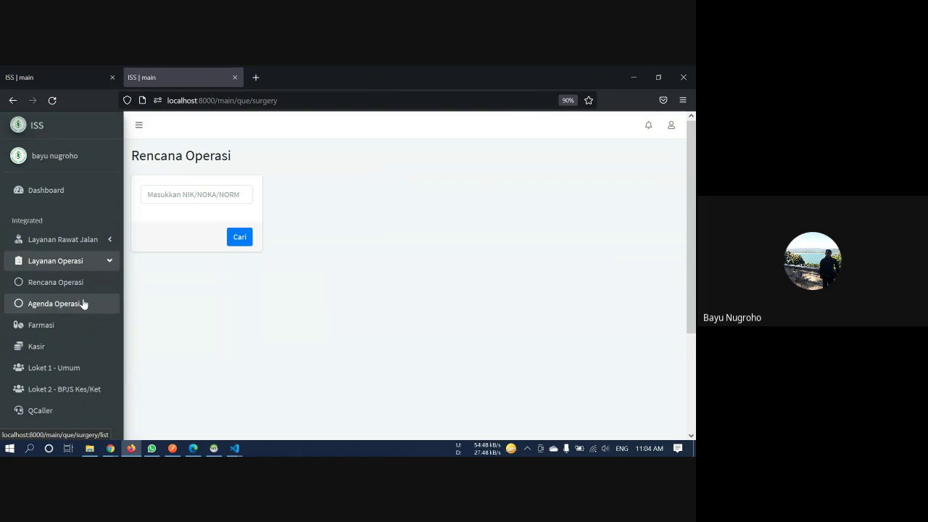
{"action": "left_click", "coordinate": [84, 304]}
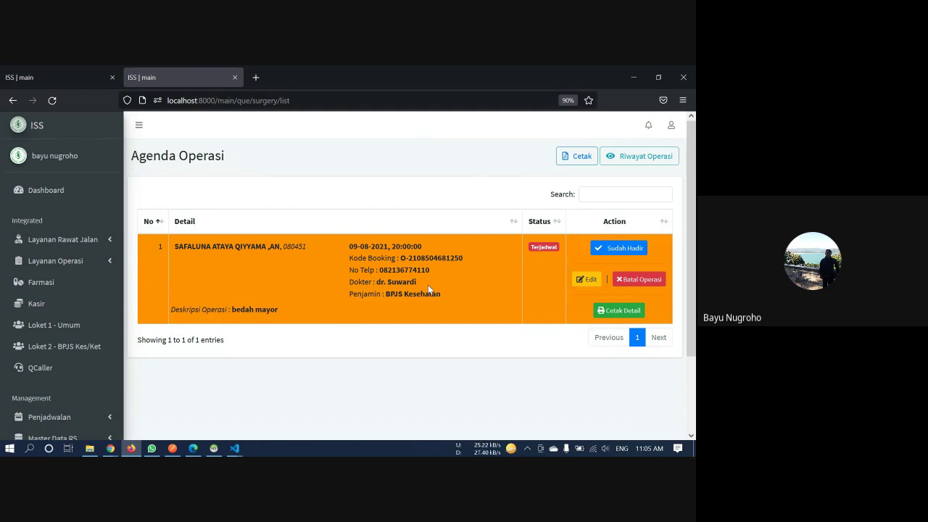
{"action": "left_click", "coordinate": [621, 312]}
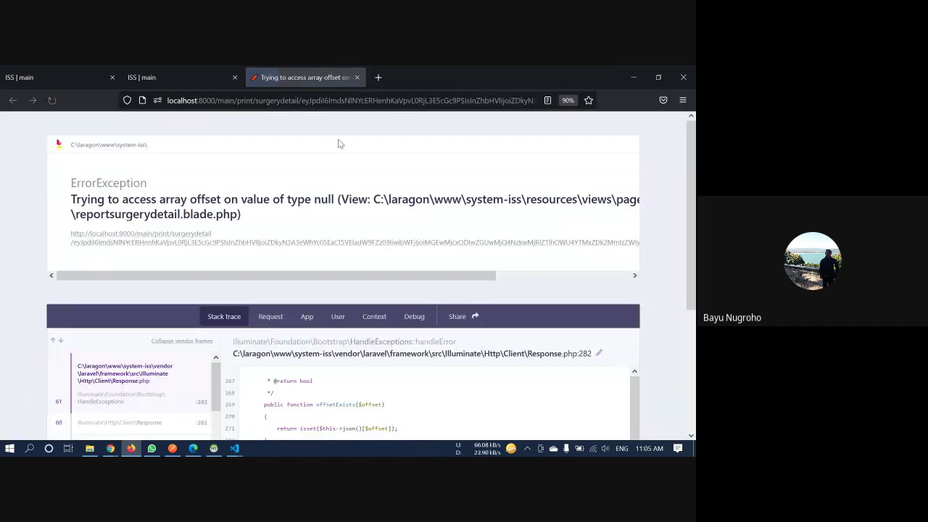
{"action": "left_click", "coordinate": [164, 68]}
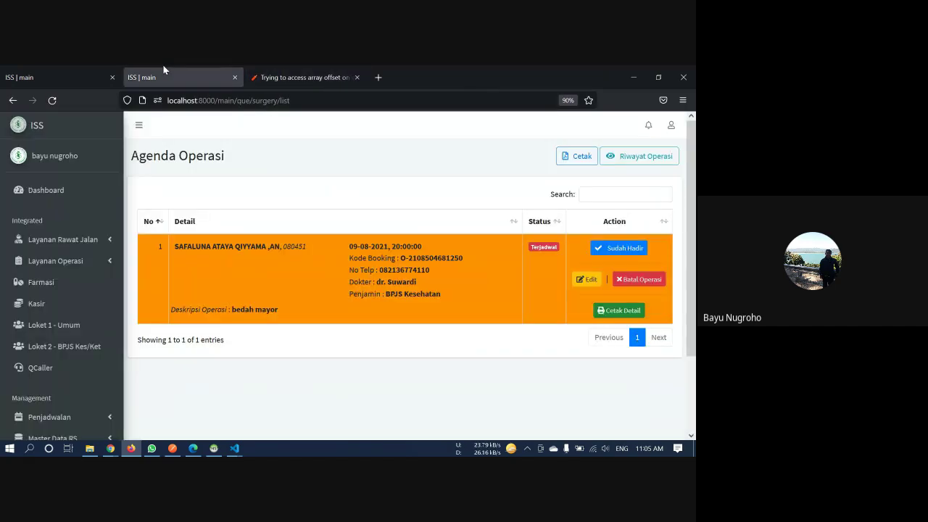
{"action": "left_click", "coordinate": [356, 77]}
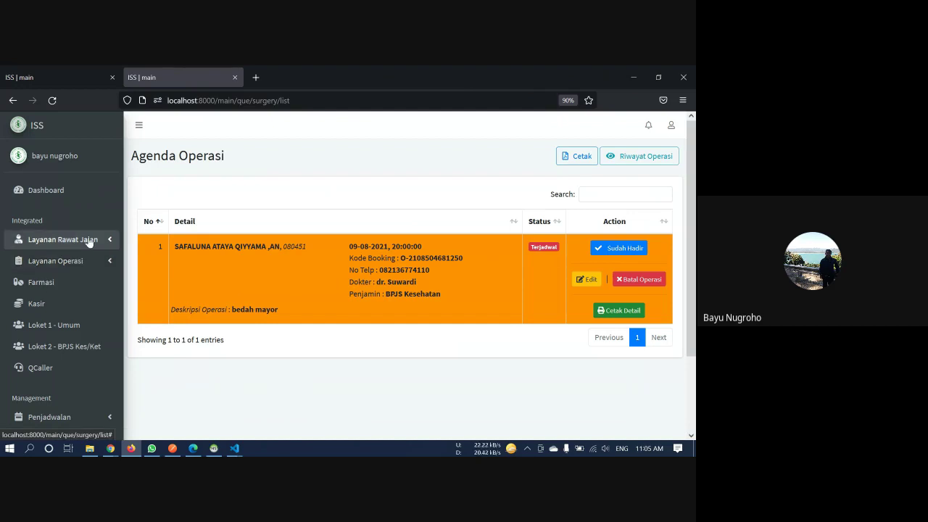
{"action": "scroll", "coordinate": [91, 249], "scroll_direction": "down", "scroll_amount": 3}
{"action": "scroll", "coordinate": [92, 248], "scroll_direction": "up", "scroll_amount": 3}
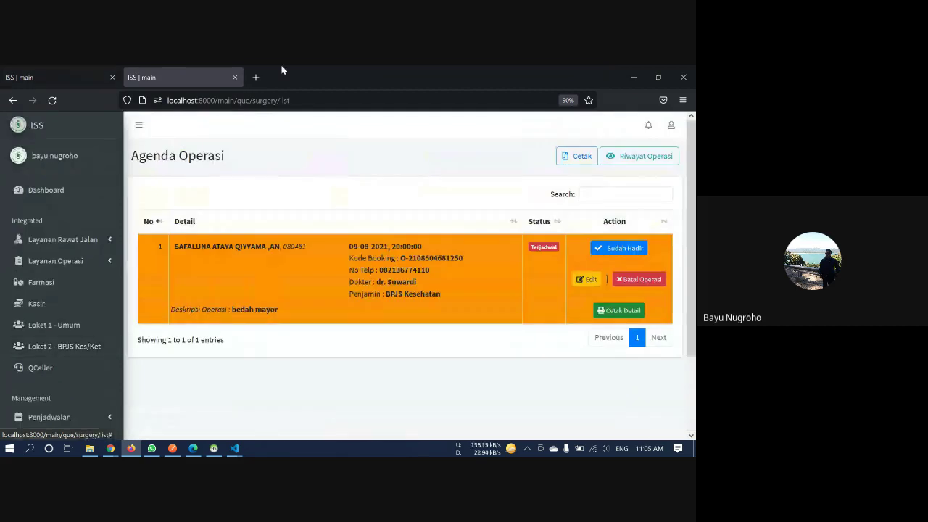
Load localhost:8000/ss/dashboard in a new tab and switch to the ISS | Self Service tab
{"action": "left_click", "coordinate": [255, 77]}
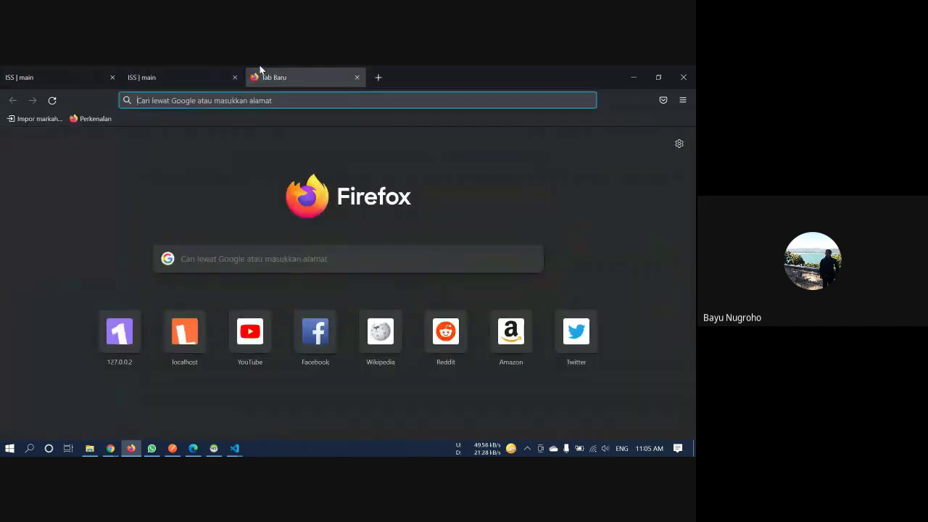
{"action": "type", "text": "localhost:8000/"}
{"action": "key", "text": "Right"}
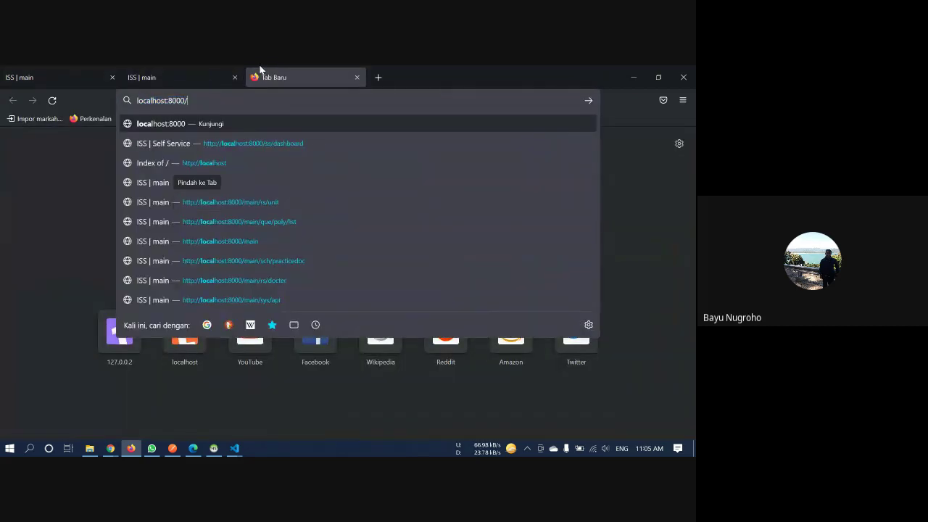
{"action": "type", "text": "ss"}
{"action": "key", "text": "Down"}
{"action": "key", "text": "Return"}
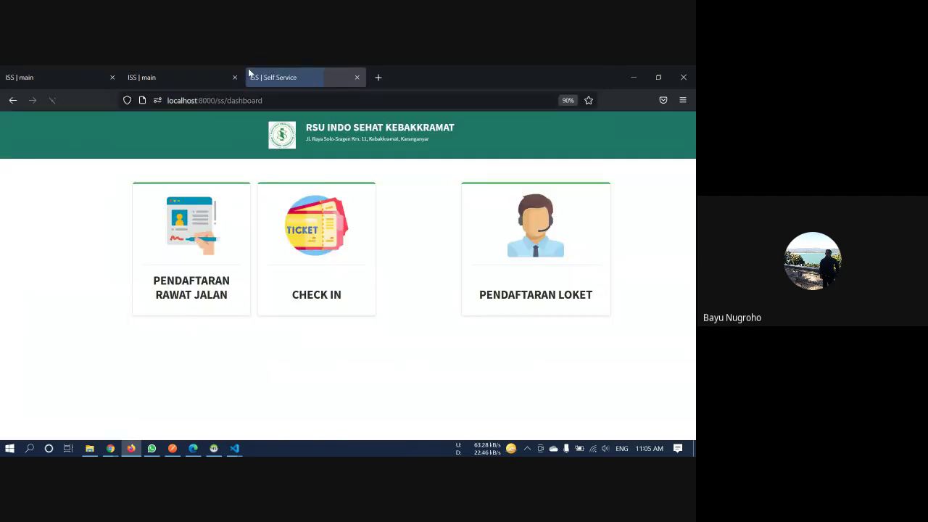
{"action": "left_click", "coordinate": [187, 70]}
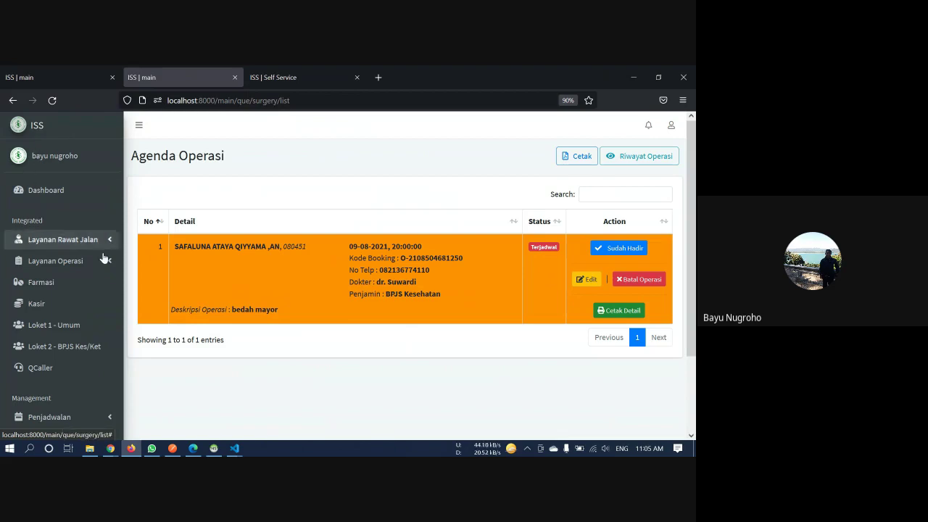
{"action": "left_click", "coordinate": [325, 70]}
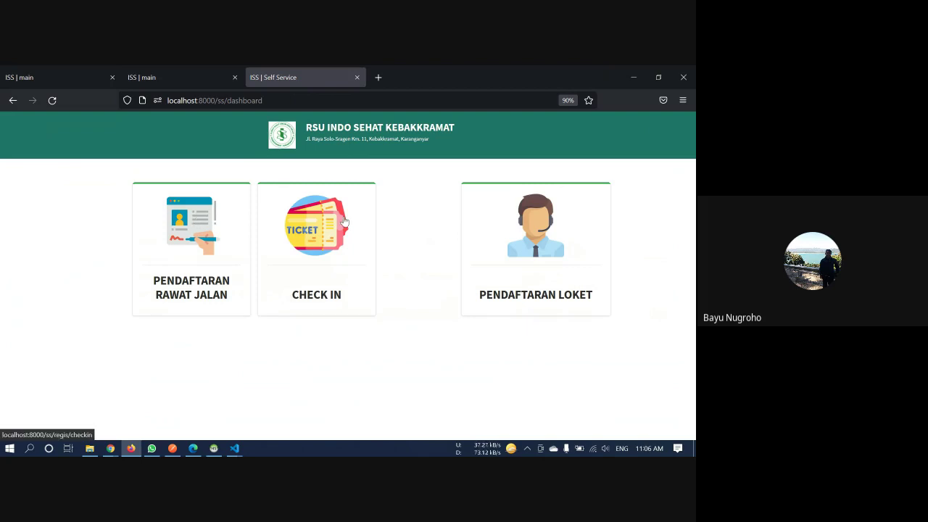
Start kiosk outpatient registration as a returning patient and key in the record number
{"action": "left_click", "coordinate": [202, 226]}
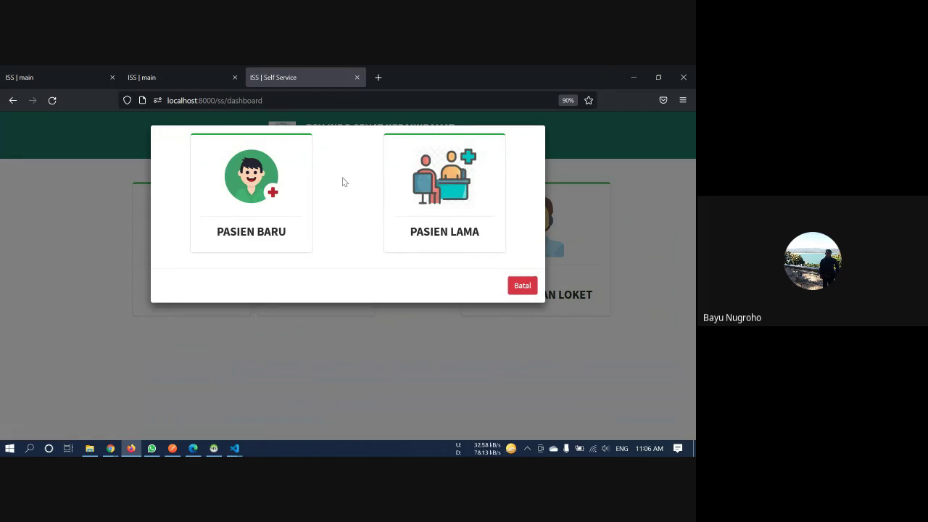
{"action": "left_click", "coordinate": [437, 187]}
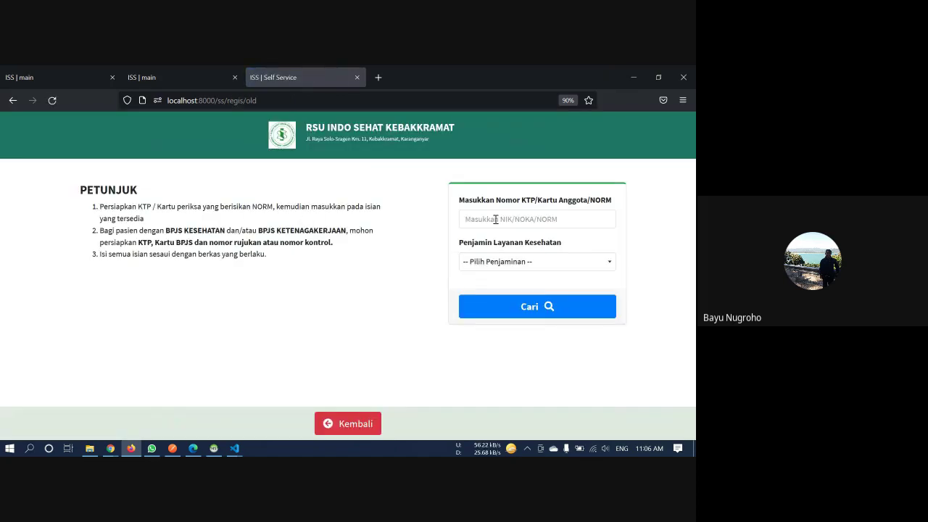
{"action": "left_click", "coordinate": [496, 219]}
{"action": "scroll", "coordinate": [496, 219], "scroll_direction": "down", "scroll_amount": 2}
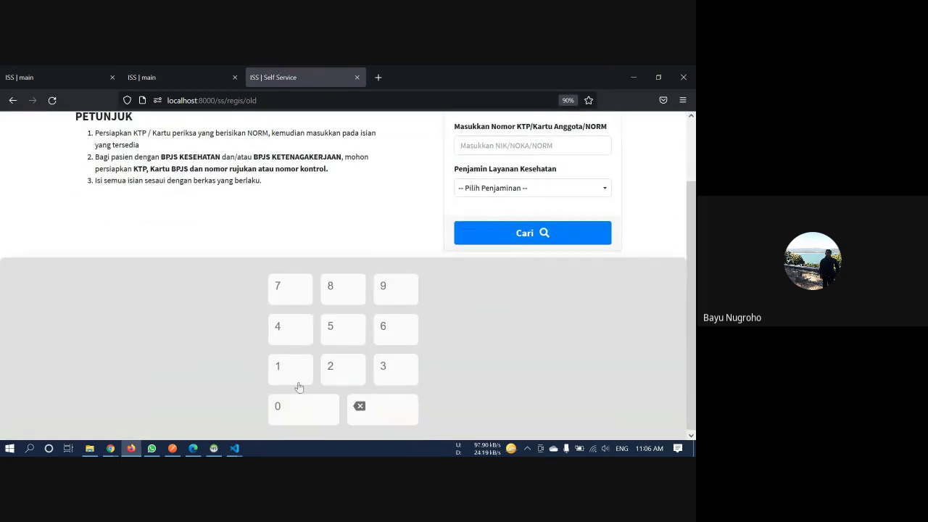
{"action": "left_click", "coordinate": [317, 412]}
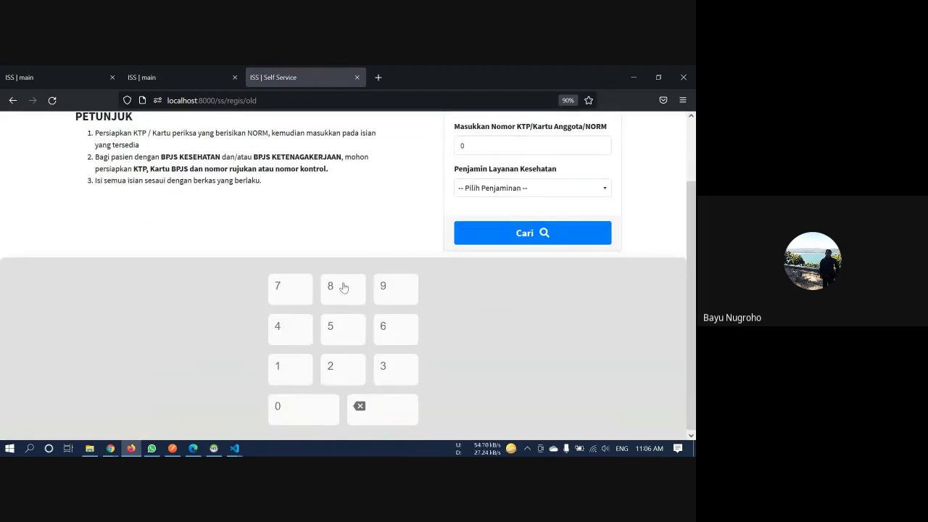
{"action": "left_click", "coordinate": [344, 288]}
{"action": "left_click", "coordinate": [316, 410]}
{"action": "left_click", "coordinate": [303, 330]}
{"action": "left_click", "coordinate": [341, 330]}
{"action": "left_click", "coordinate": [343, 359]}
Choose Umum/Reguler as the guarantor and search for the patient's record
{"action": "left_click", "coordinate": [508, 190]}
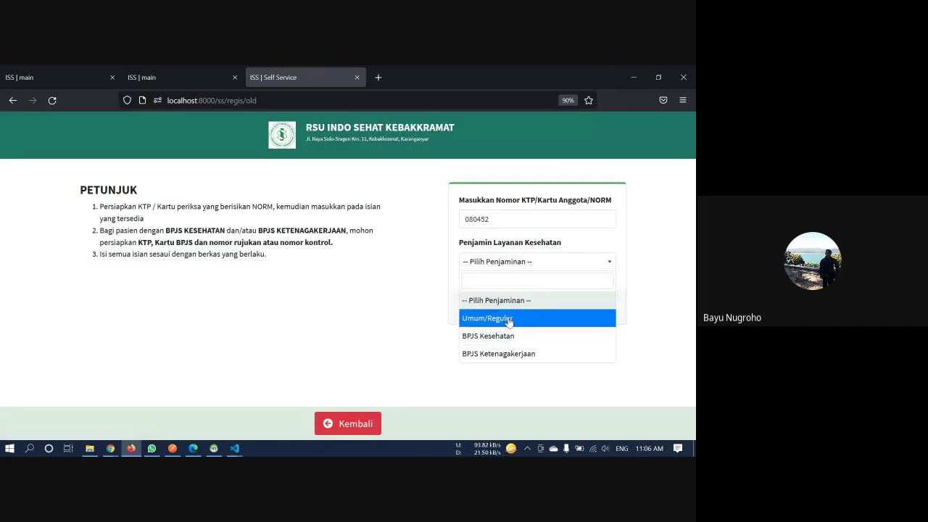
{"action": "left_click", "coordinate": [509, 320]}
{"action": "left_click", "coordinate": [528, 310]}
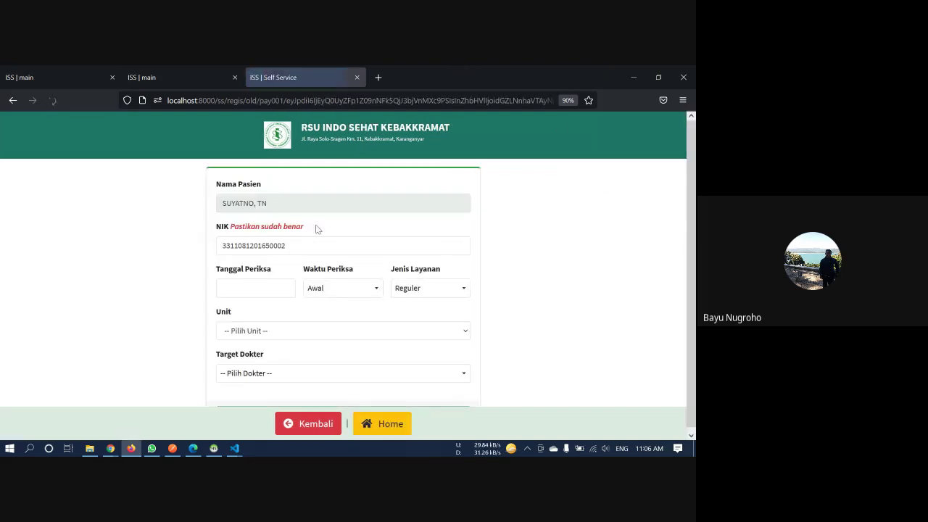
Switch Firefox to full screen on the outpatient queue form
{"action": "left_click_drag", "start_coordinate": [284, 206], "coordinate": [183, 205]}
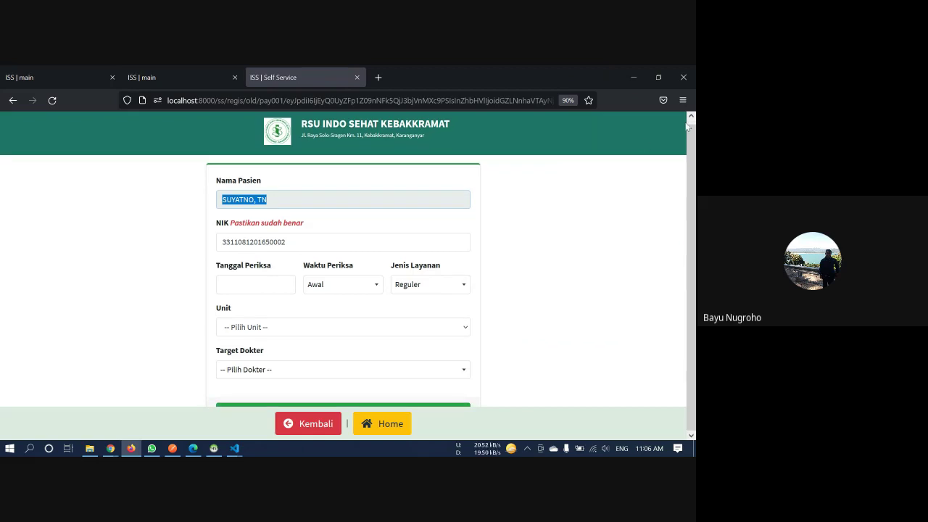
{"action": "left_click", "coordinate": [682, 100]}
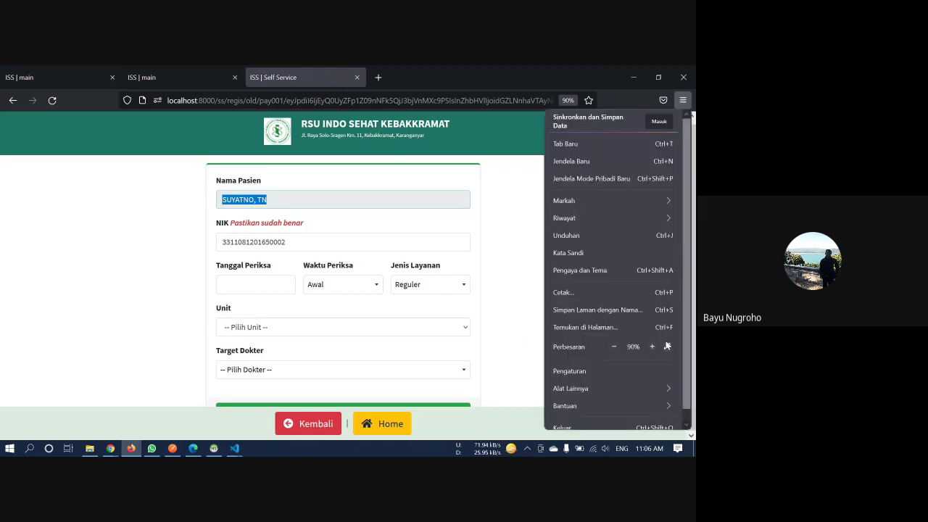
{"action": "left_click", "coordinate": [668, 347]}
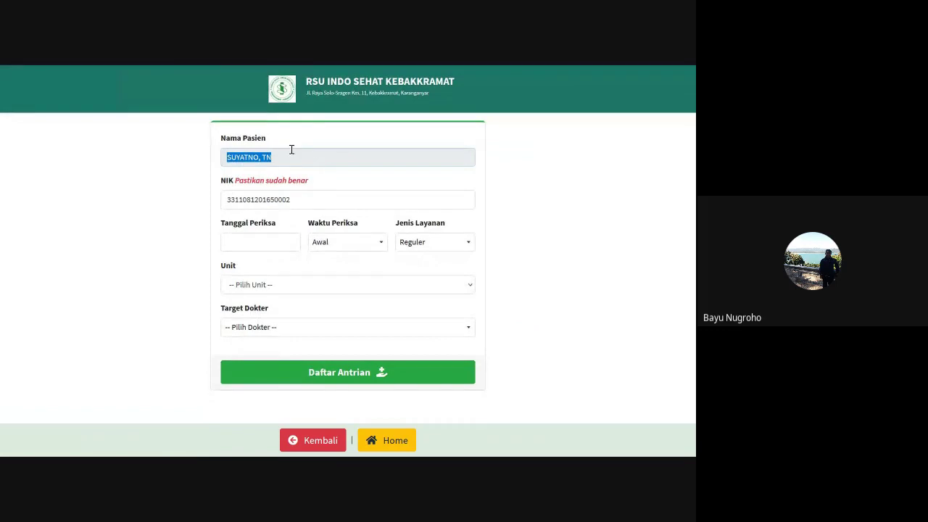
{"action": "left_click", "coordinate": [290, 153]}
Set the examination date to 10 August 2021, time Awal, and service type Reguler
{"action": "left_click", "coordinate": [267, 241]}
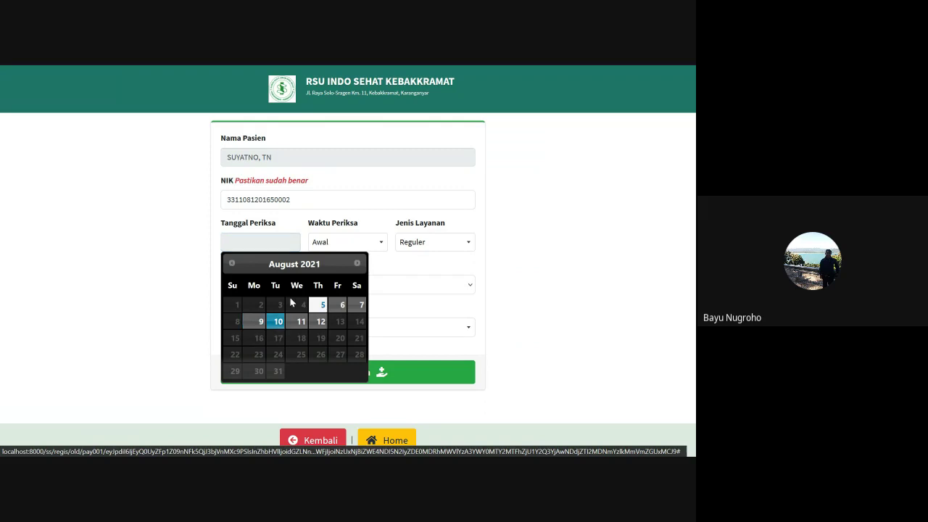
{"action": "left_click", "coordinate": [297, 323]}
{"action": "left_click", "coordinate": [285, 244]}
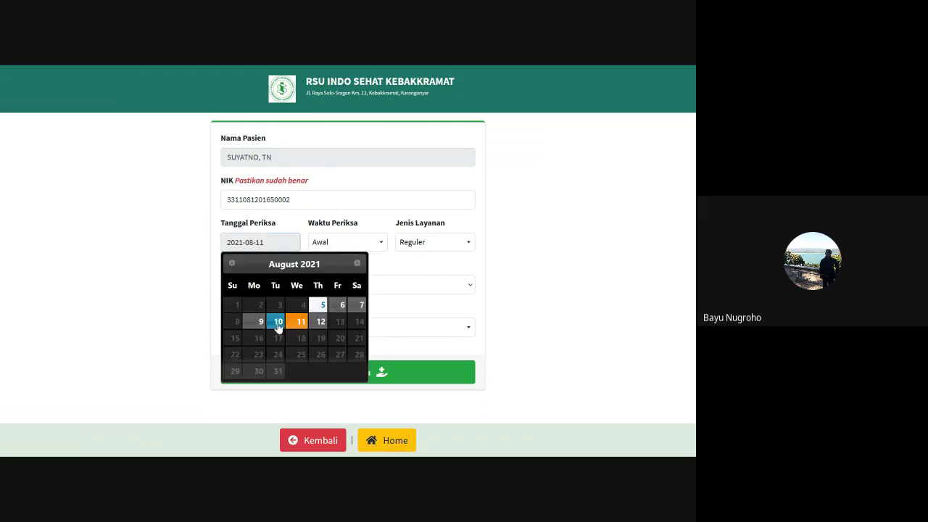
{"action": "left_click", "coordinate": [278, 322]}
{"action": "left_click", "coordinate": [334, 247]}
{"action": "left_click", "coordinate": [342, 281]}
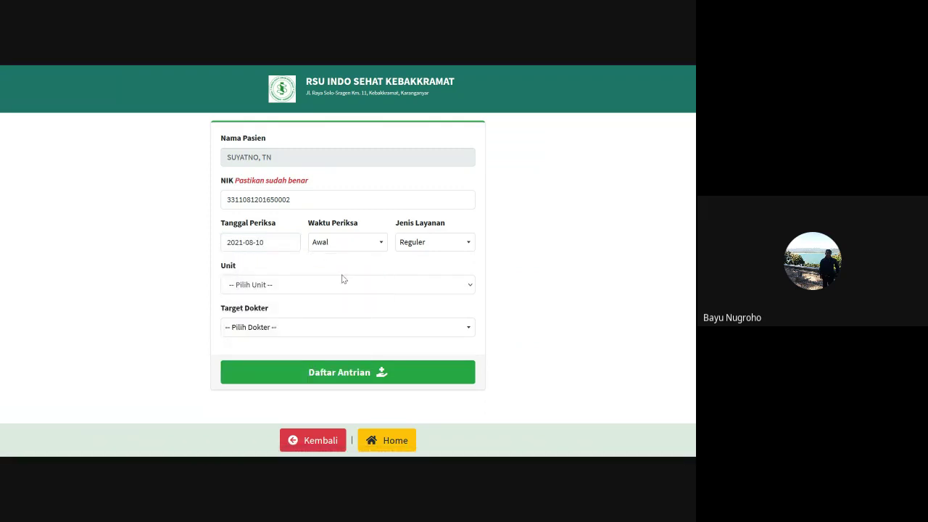
{"action": "left_click", "coordinate": [408, 241]}
{"action": "left_click", "coordinate": [411, 280]}
Choose Poliklinik Bedah as the unit and submit the queue registration
{"action": "left_click", "coordinate": [285, 284]}
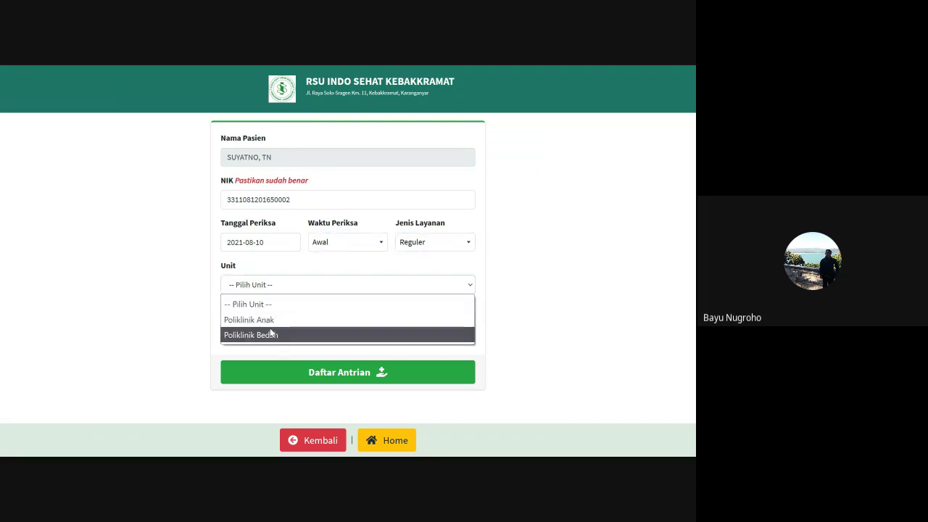
{"action": "left_click", "coordinate": [275, 320]}
{"action": "left_click", "coordinate": [296, 285]}
{"action": "left_click", "coordinate": [279, 328]}
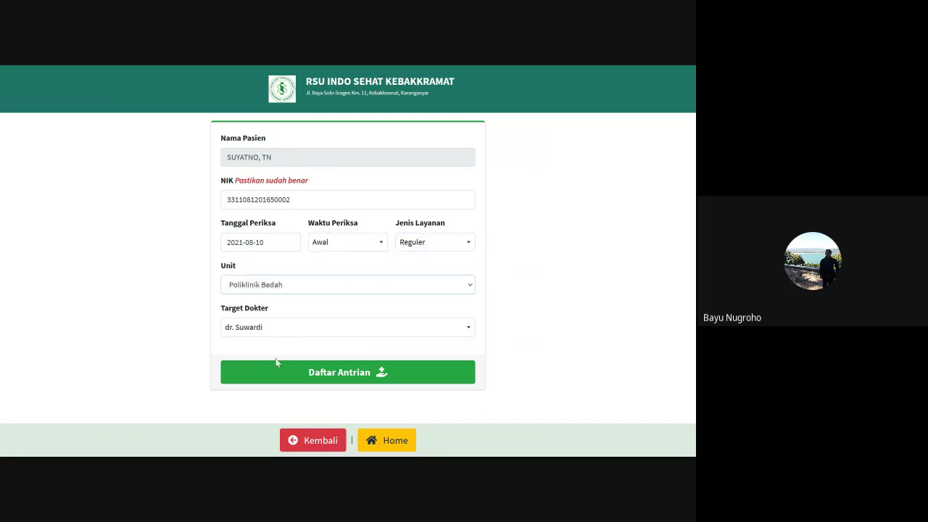
{"action": "left_click", "coordinate": [364, 382]}
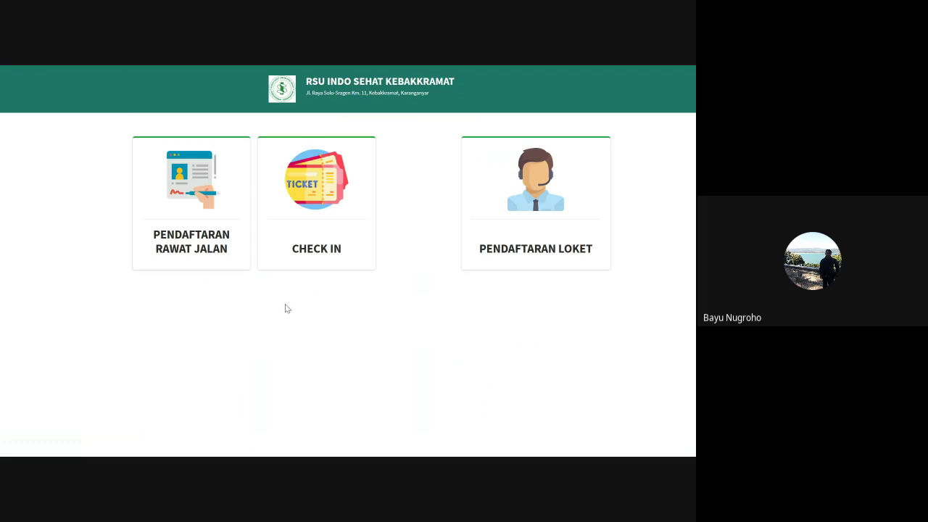
Open the Check In page from the kiosk dashboard
{"action": "left_click", "coordinate": [335, 209]}
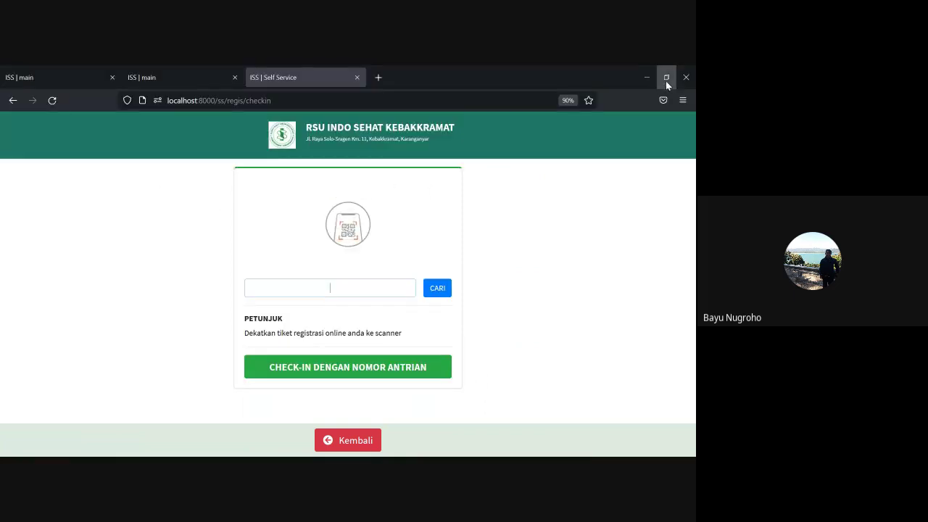
Exit Firefox full-screen mode while staying on the Check In page
{"action": "left_click", "coordinate": [658, 77]}
Switch to HeidiSQL and refresh the que_polyclinics grid
{"action": "left_click", "coordinate": [214, 448]}
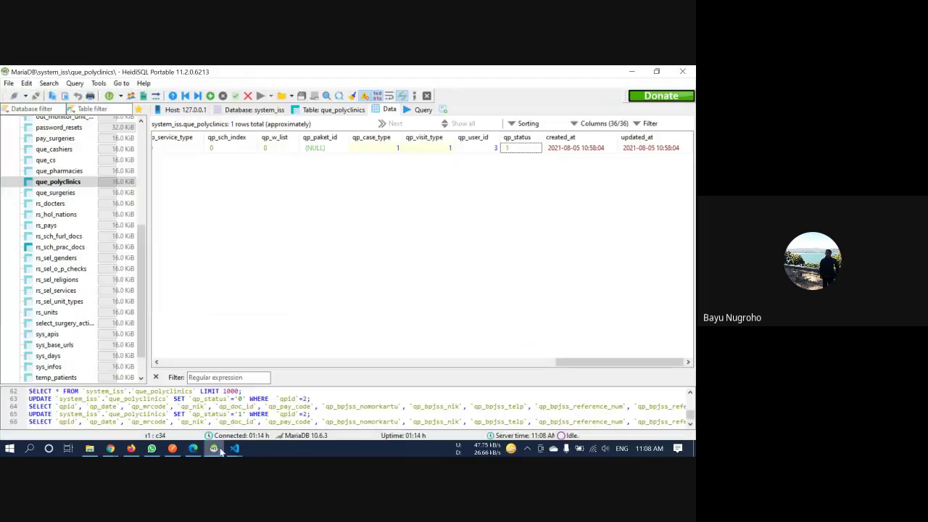
{"action": "right_click", "coordinate": [295, 251]}
{"action": "left_click", "coordinate": [345, 434]}
Set the new row's qp_status to 0, save it, and minimize HeidiSQL
{"action": "left_click", "coordinate": [520, 159]}
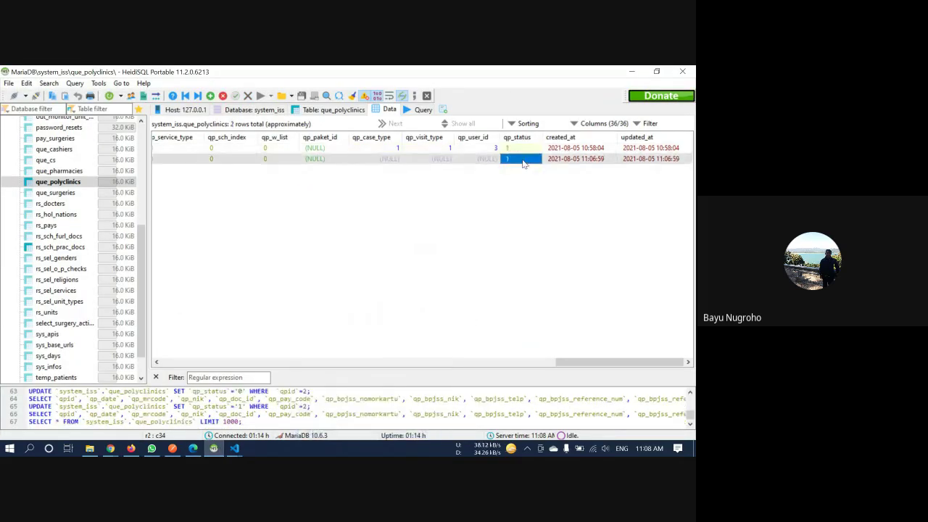
{"action": "double_click", "coordinate": [520, 159]}
{"action": "left_click", "coordinate": [525, 177]}
{"action": "left_click", "coordinate": [532, 215]}
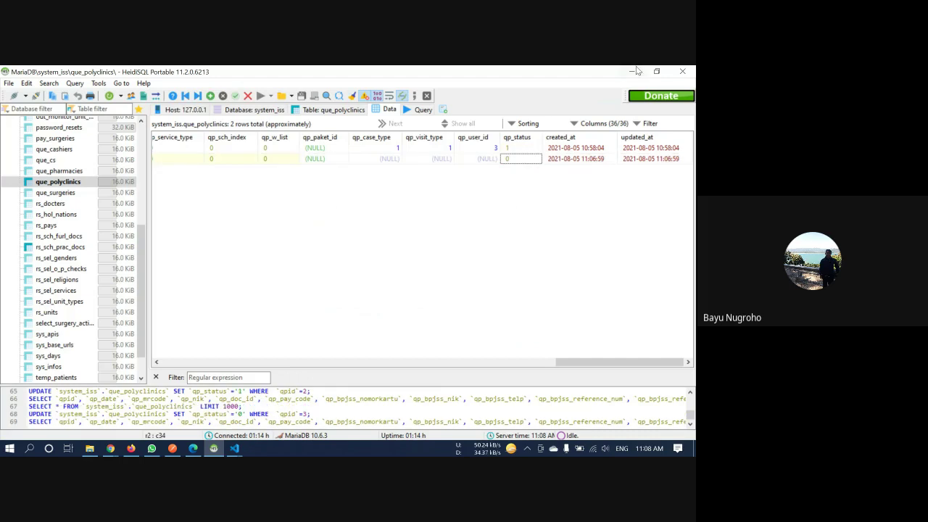
{"action": "left_click", "coordinate": [631, 72]}
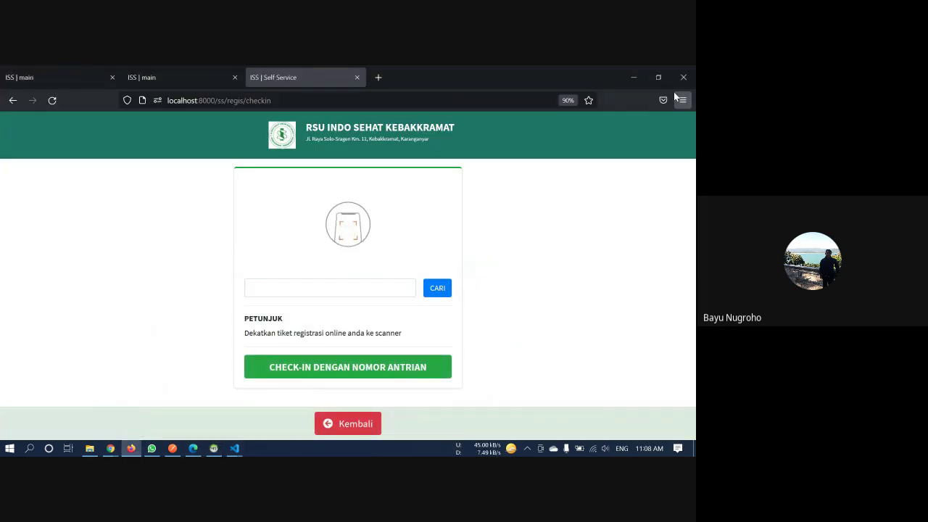
Look up the registration ticket code, showing queue B1 for Poliklinik Bedah
{"action": "left_click", "coordinate": [376, 289]}
{"action": "type", "text": "MjgLzU3"}
{"action": "key", "text": "Return"}
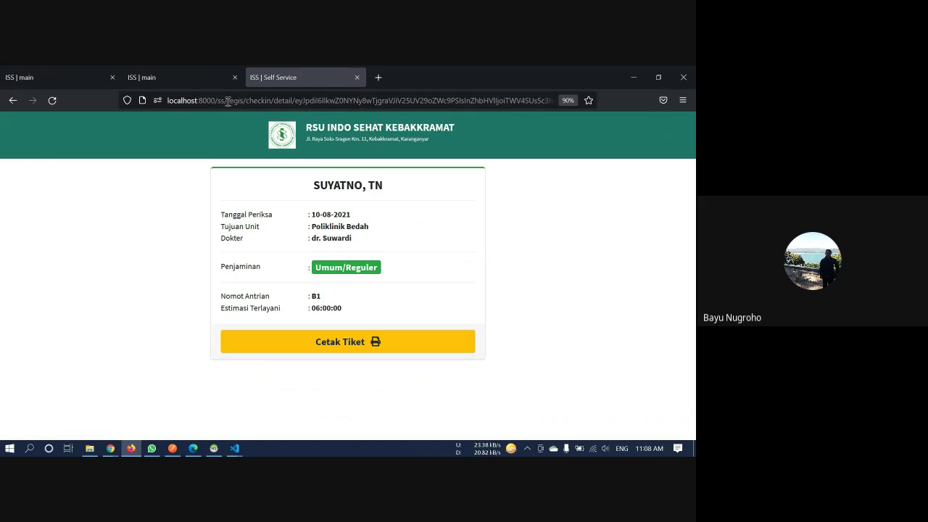
Load the kiosk dashboard at localhost:8000/ss/dashboard
{"action": "left_click_drag", "start_coordinate": [228, 101], "coordinate": [602, 97]}
{"action": "type", "text": "dash"}
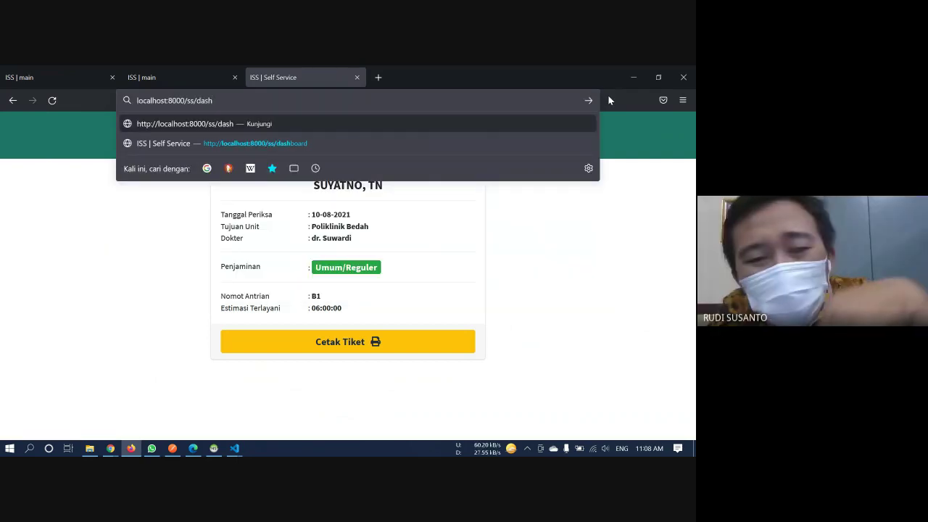
{"action": "key", "text": "Return"}
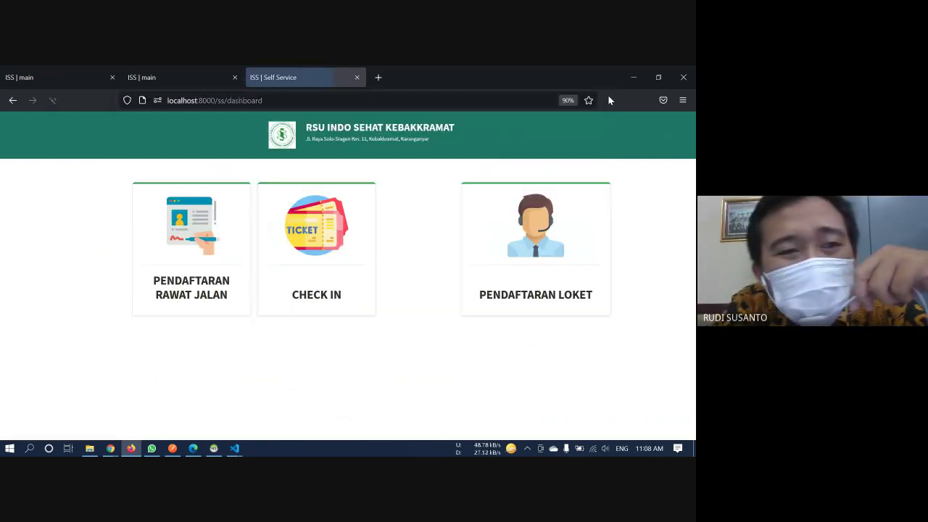
Click the CHECK IN card to reach the empty ticket lookup page
{"action": "left_click", "coordinate": [339, 259]}
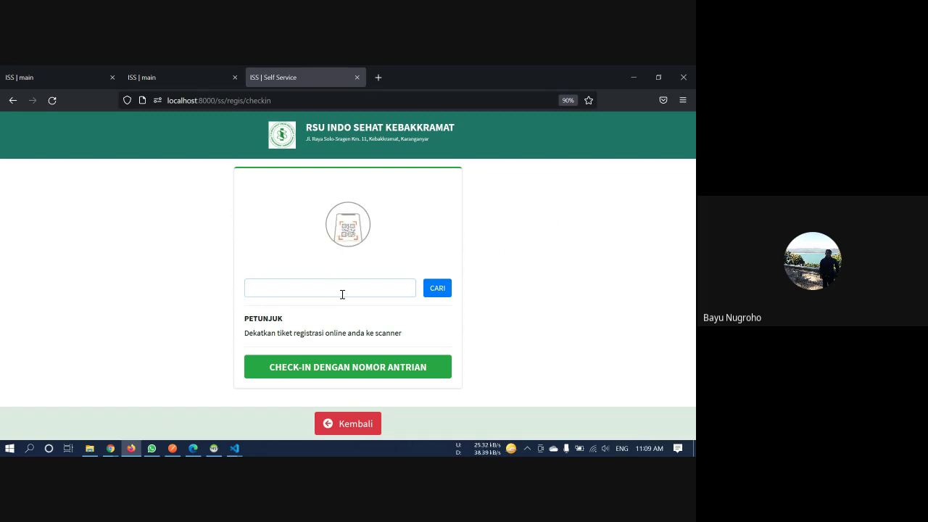
Look up another scanned ticket (queue B1), return to check-in, and bring Google Meet forward
{"action": "type", "text": "Rgjt1J2"}
{"action": "key", "text": "Return"}
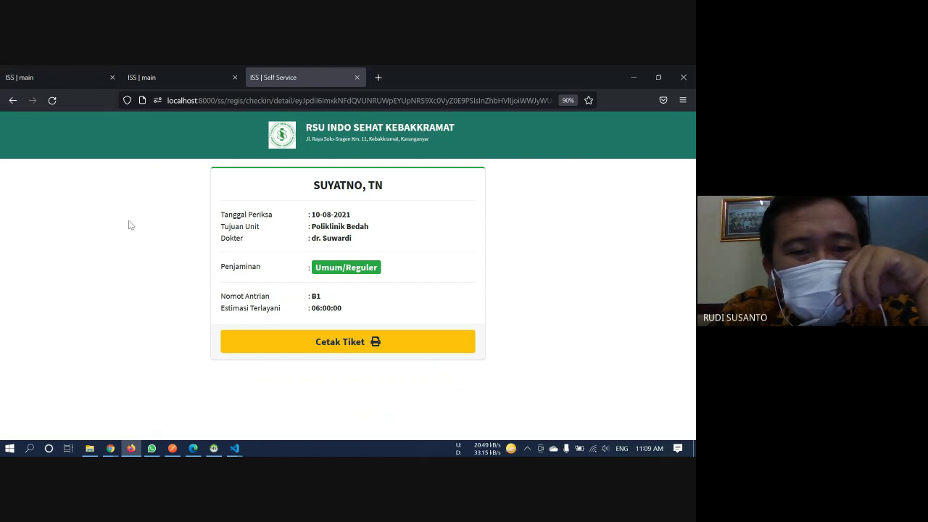
{"action": "right_click", "coordinate": [12, 100]}
{"action": "left_click", "coordinate": [73, 146]}
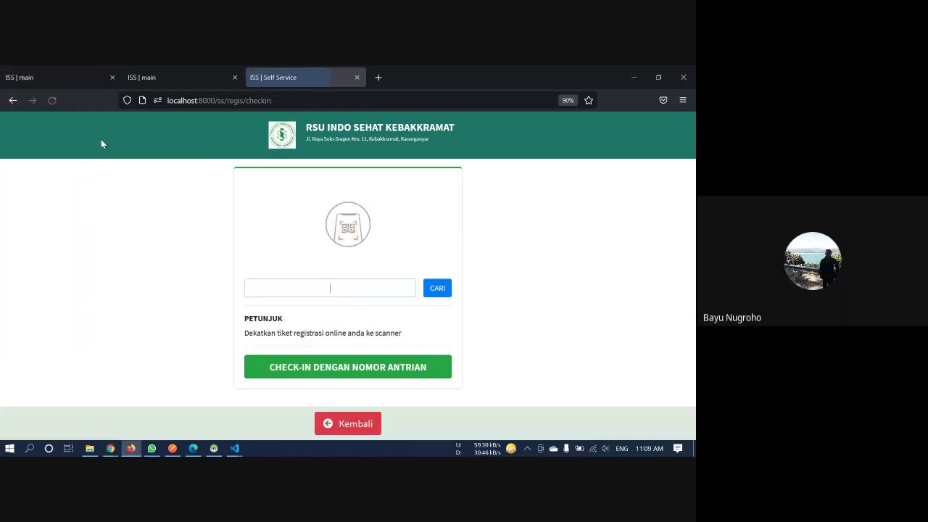
{"action": "mouse_move", "coordinate": [108, 449]}
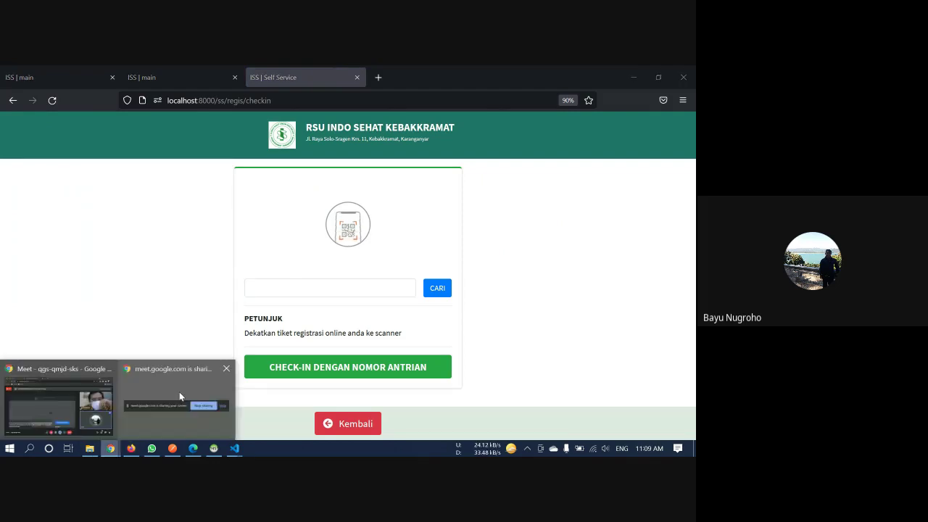
{"action": "left_click", "coordinate": [66, 395]}
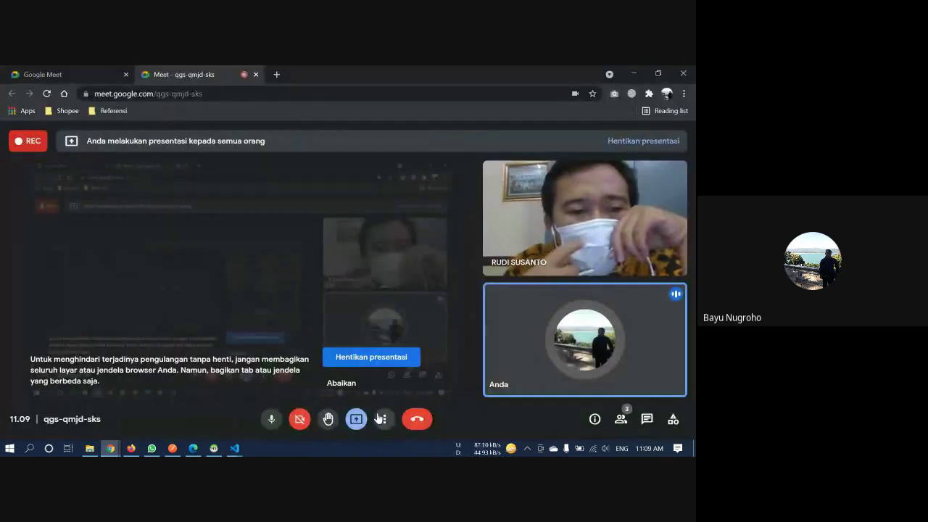
Turn the Meet camera on, then off again, and return to the Firefox check-in page
{"action": "left_click", "coordinate": [300, 419]}
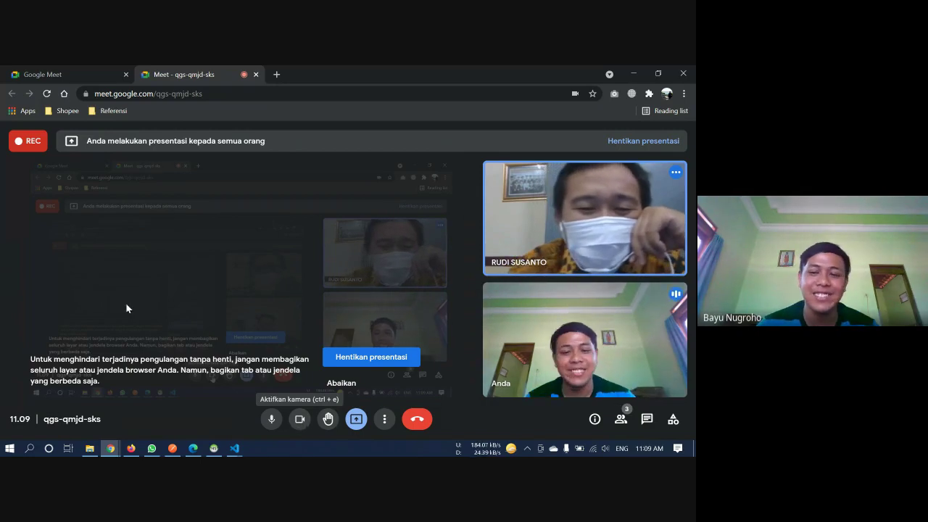
{"action": "left_click", "coordinate": [299, 419]}
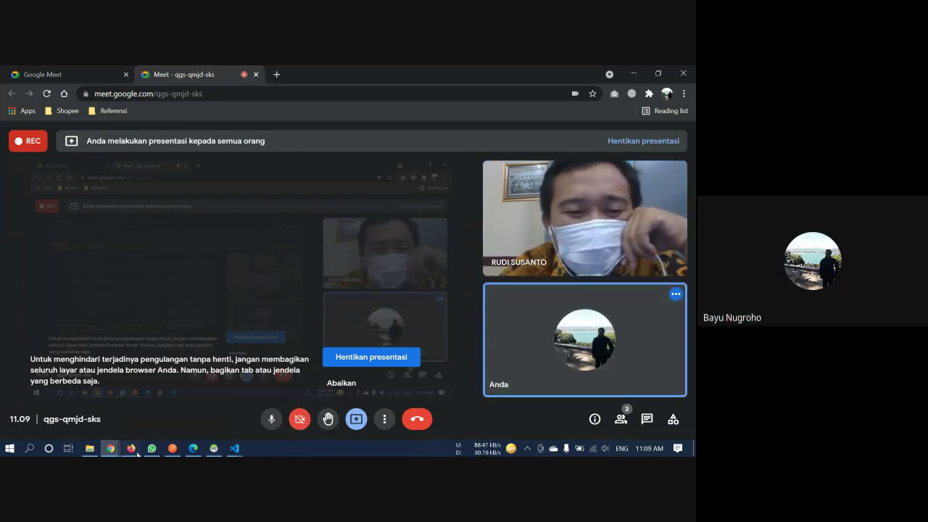
{"action": "left_click", "coordinate": [131, 448]}
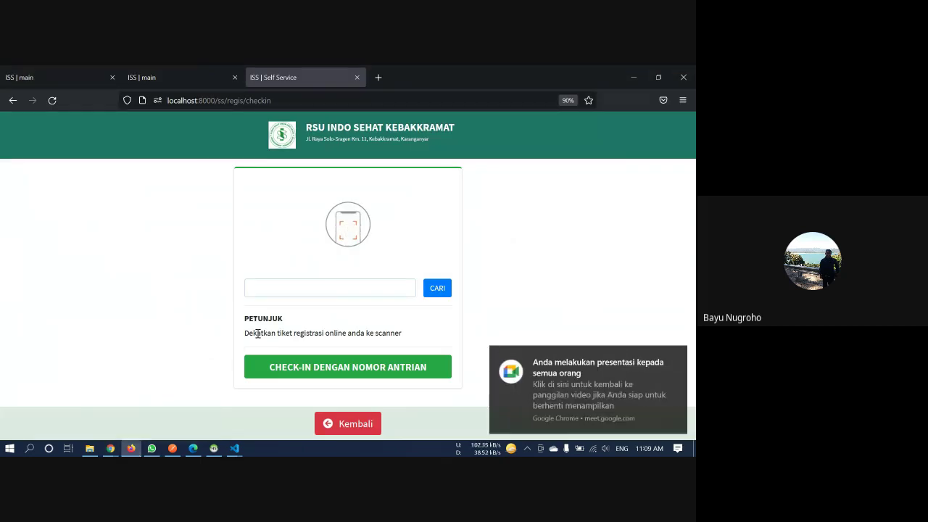
Check in with a scanned ticket, print the B1 queue ticket, then switch to Postman
{"action": "type", "text": "08gtLv21"}
{"action": "key", "text": "Return"}
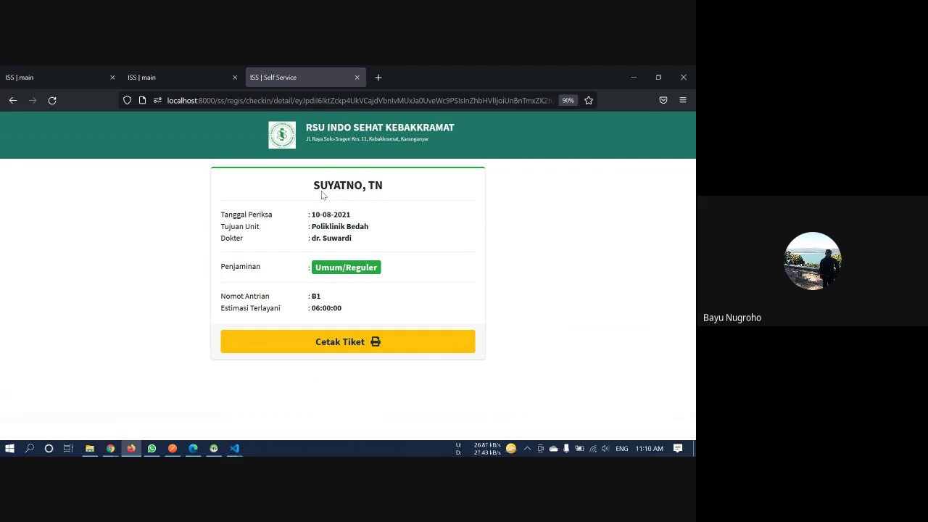
{"action": "left_click_drag", "start_coordinate": [317, 191], "coordinate": [417, 192]}
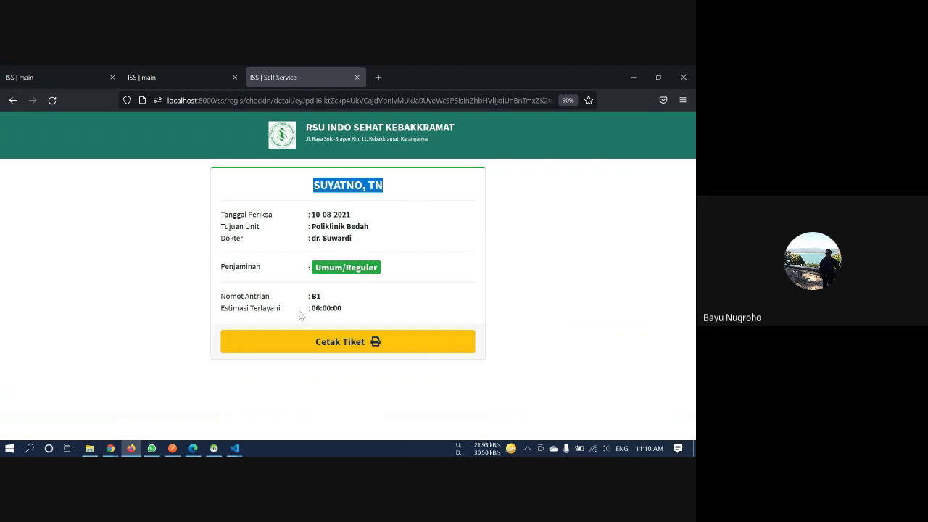
{"action": "left_click_drag", "start_coordinate": [311, 296], "coordinate": [329, 300]}
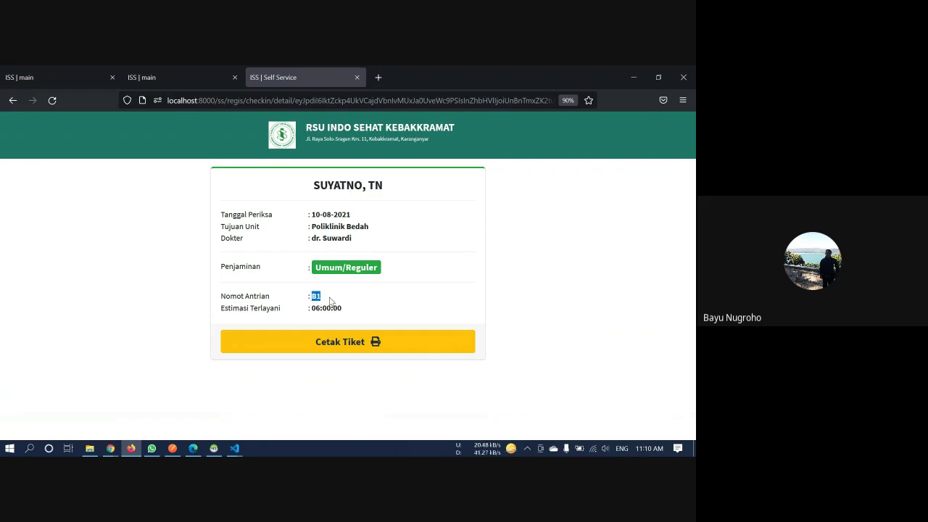
{"action": "left_click", "coordinate": [345, 347]}
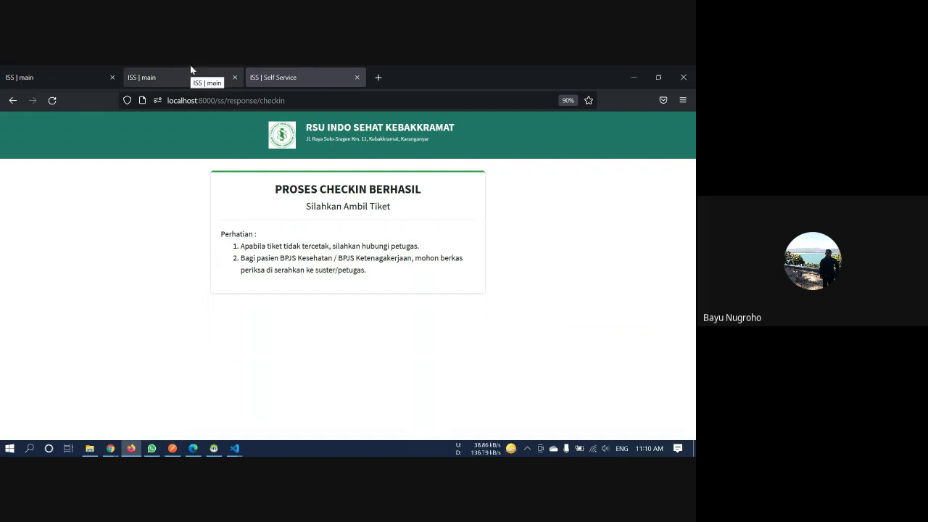
{"action": "left_click", "coordinate": [168, 450]}
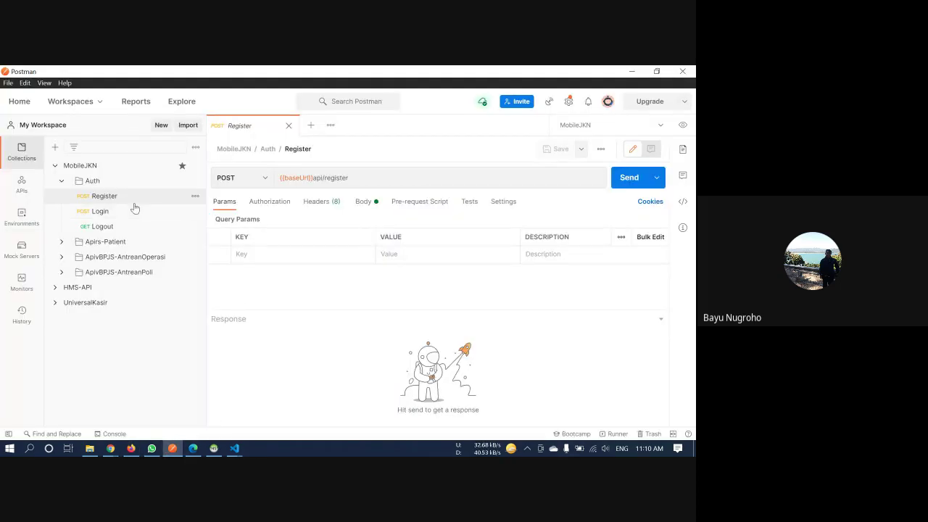
Review the Register and Login JSON bodies in the MobileJKN Auth folder, then switch to HeidiSQL
{"action": "left_click", "coordinate": [365, 202]}
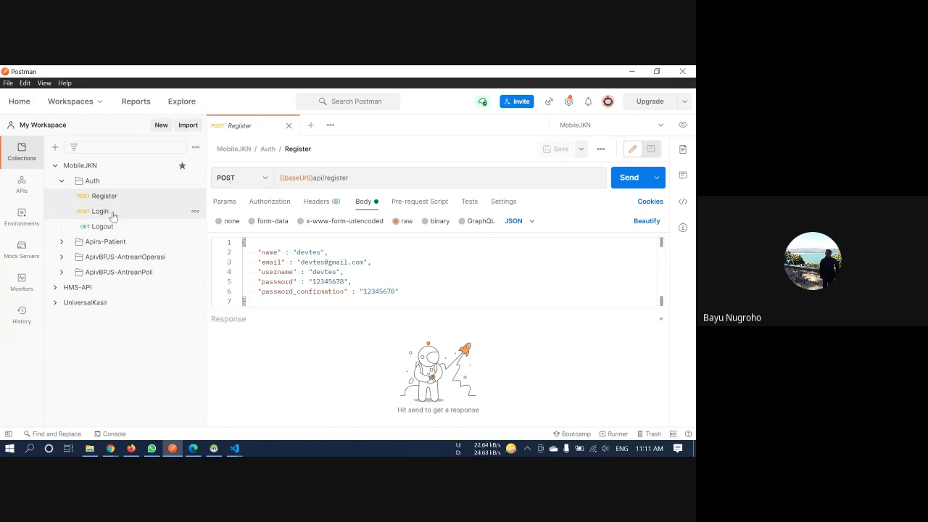
{"action": "left_click", "coordinate": [100, 212]}
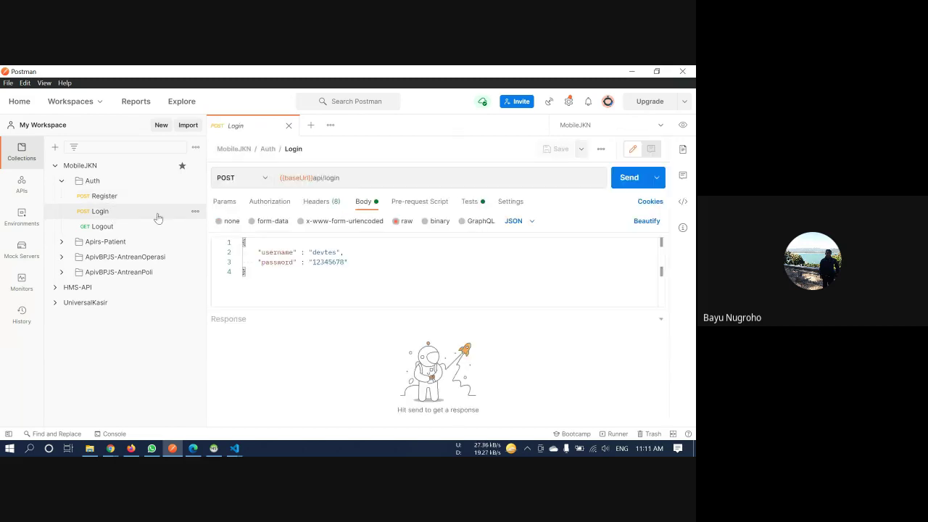
{"action": "left_click_drag", "start_coordinate": [375, 273], "coordinate": [244, 243]}
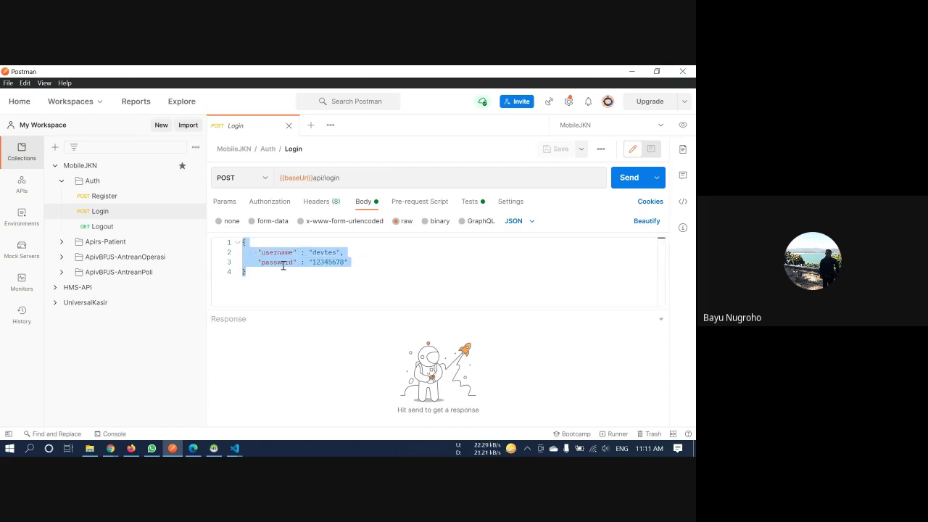
{"action": "left_click", "coordinate": [128, 196]}
{"action": "left_click", "coordinate": [475, 289]}
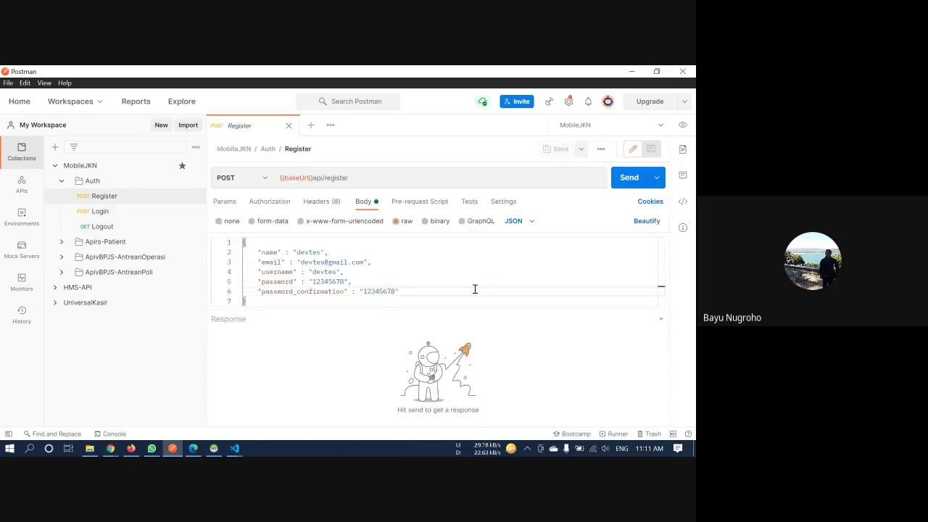
{"action": "left_click", "coordinate": [214, 448]}
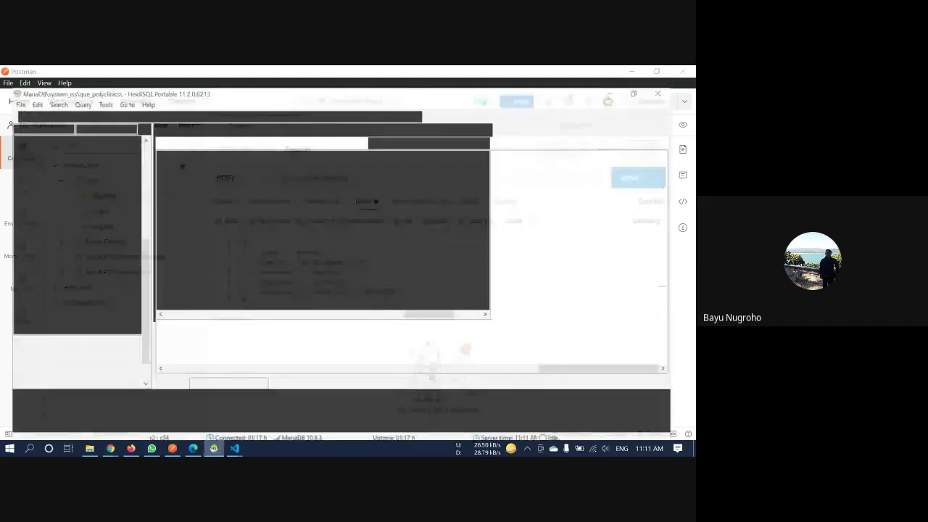
Open the users table in HeidiSQL and refresh its data
{"action": "scroll", "coordinate": [85, 356], "scroll_direction": "down", "scroll_amount": 1}
{"action": "left_click", "coordinate": [47, 366]}
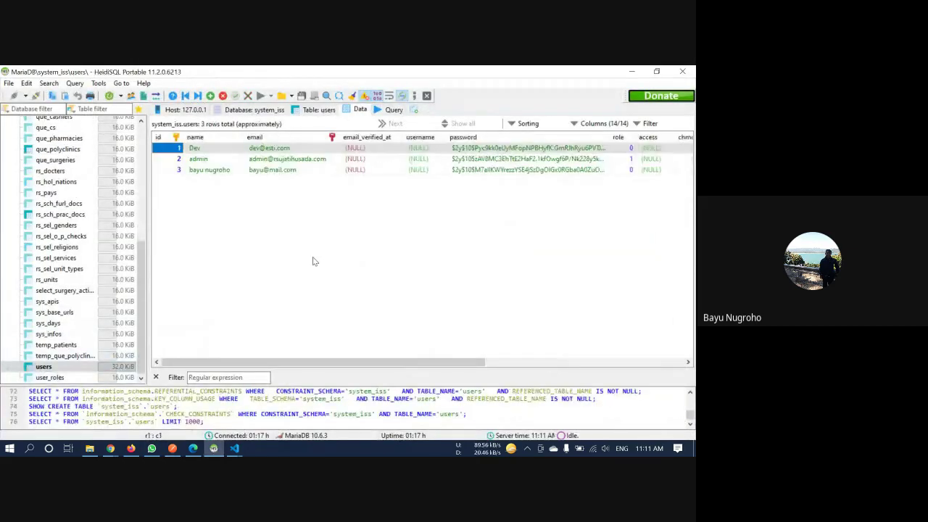
{"action": "right_click", "coordinate": [271, 290]}
{"action": "left_click", "coordinate": [309, 432]}
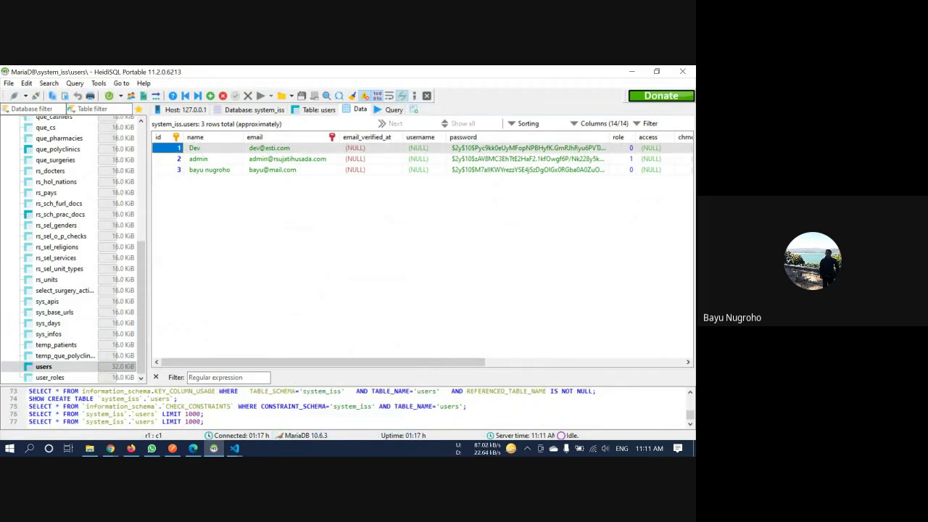
Send the Register request in Postman, then confirm the new test user appears as users row 4
{"action": "left_click", "coordinate": [173, 448]}
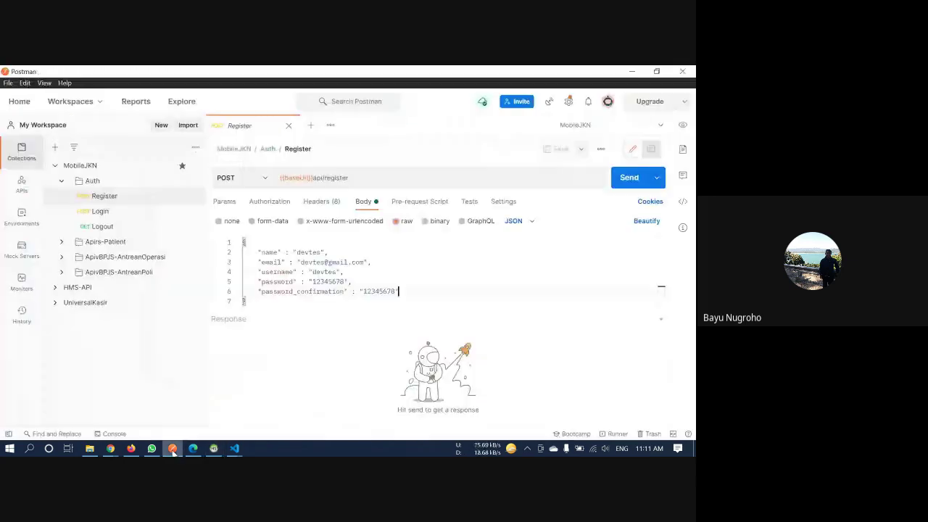
{"action": "left_click", "coordinate": [625, 185]}
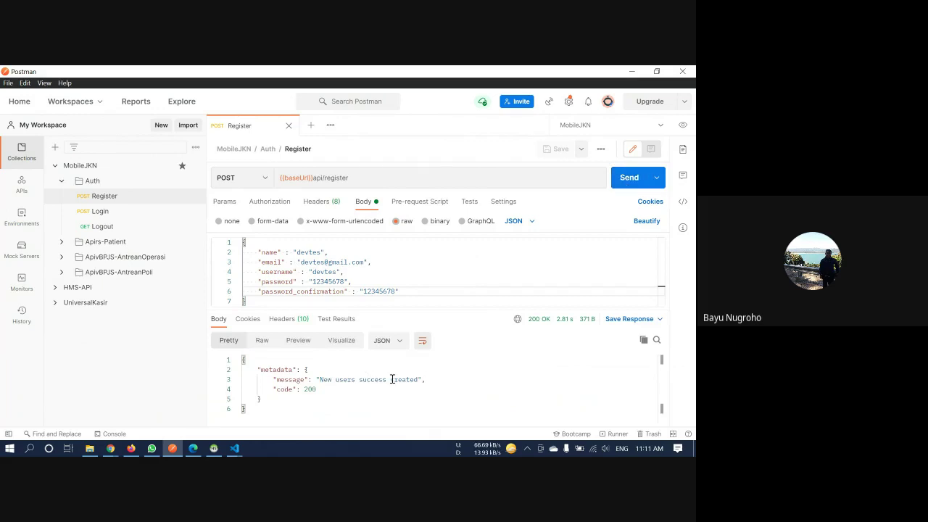
{"action": "left_click", "coordinate": [213, 448]}
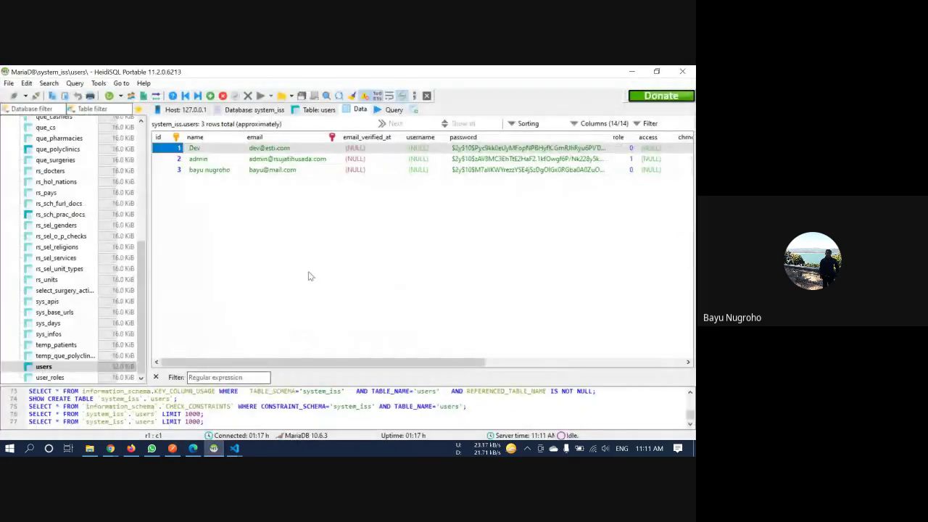
{"action": "right_click", "coordinate": [308, 276]}
{"action": "left_click", "coordinate": [366, 430]}
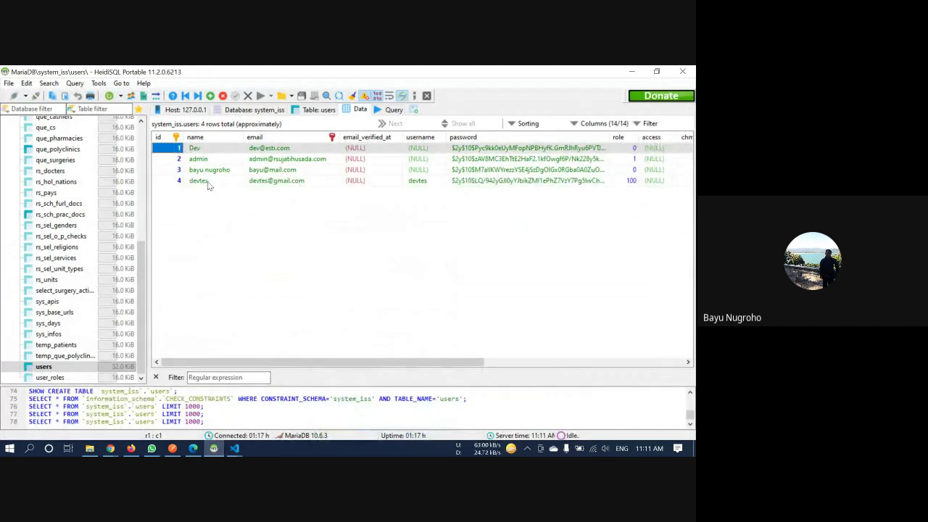
{"action": "left_click", "coordinate": [207, 182]}
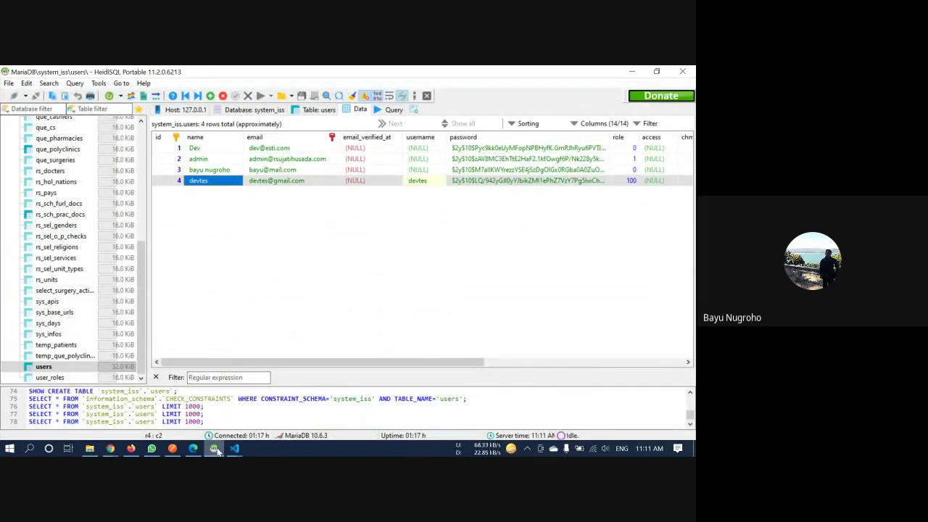
{"action": "left_click", "coordinate": [172, 448]}
{"action": "left_click", "coordinate": [134, 226]}
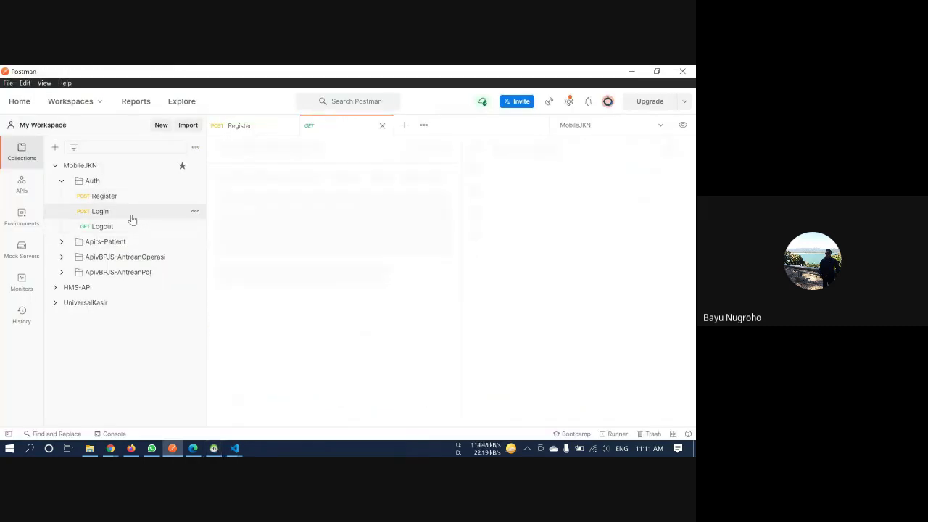
Inspect the MobileJKN environment variables before logging in
{"action": "left_click", "coordinate": [682, 125]}
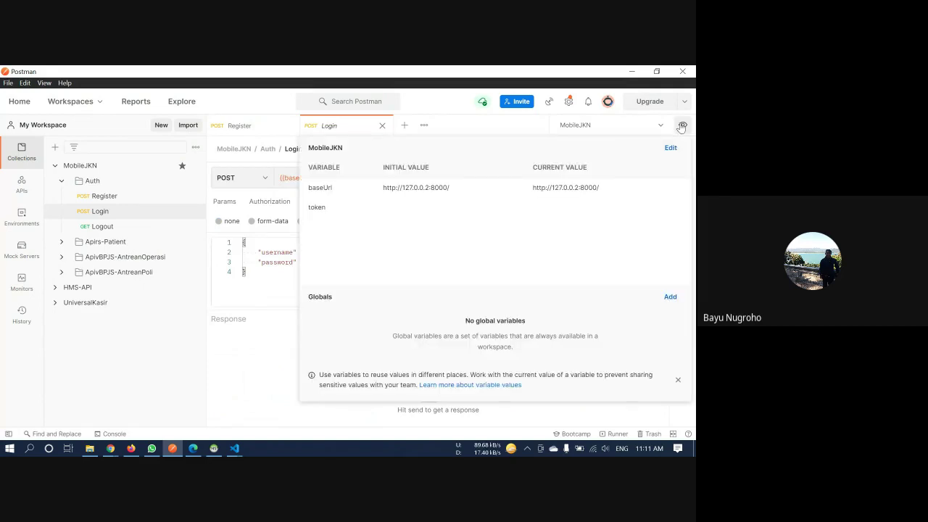
{"action": "left_click", "coordinate": [683, 125]}
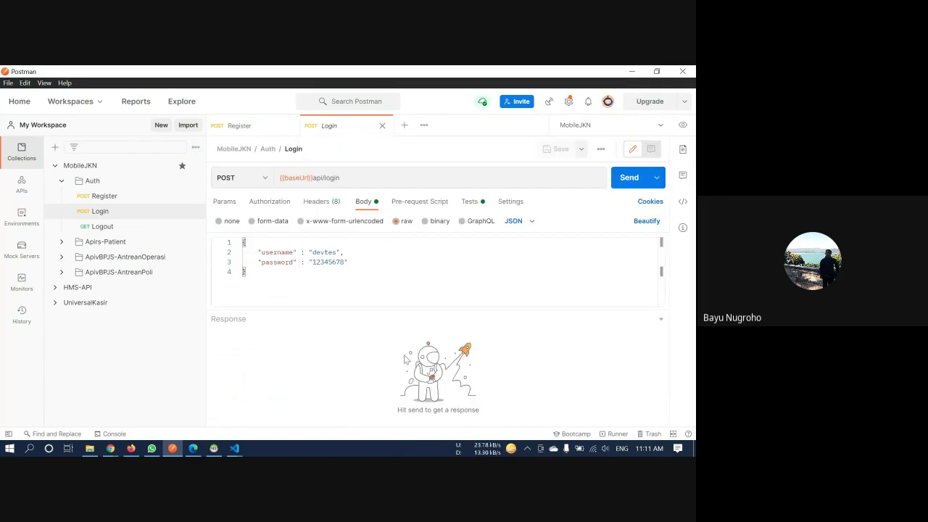
{"action": "left_click", "coordinate": [682, 125]}
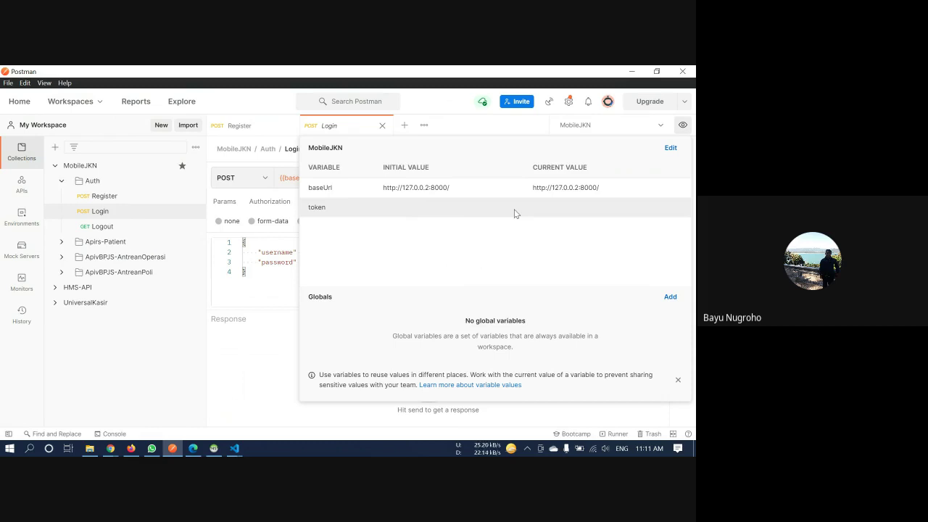
{"action": "left_click", "coordinate": [261, 355]}
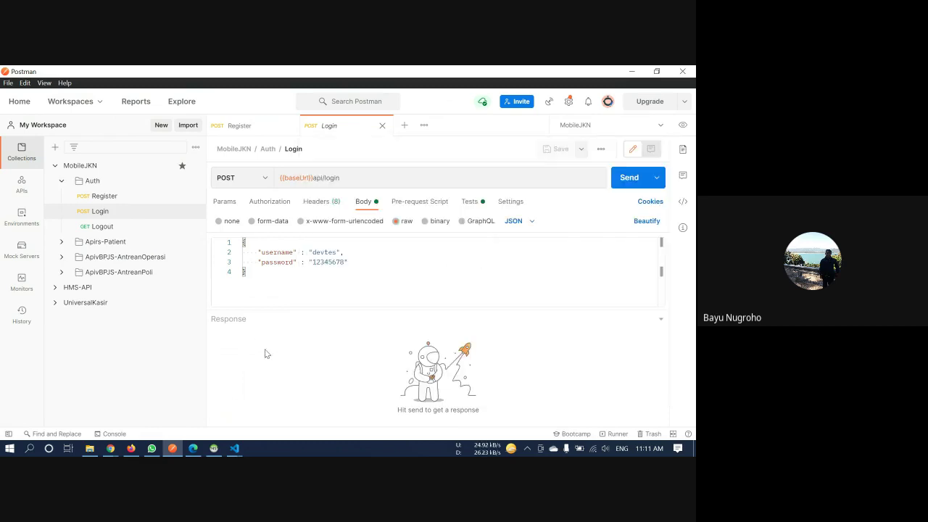
Send the Login request, confirm the token variable is now filled, and collapse Auth
{"action": "left_click", "coordinate": [629, 179]}
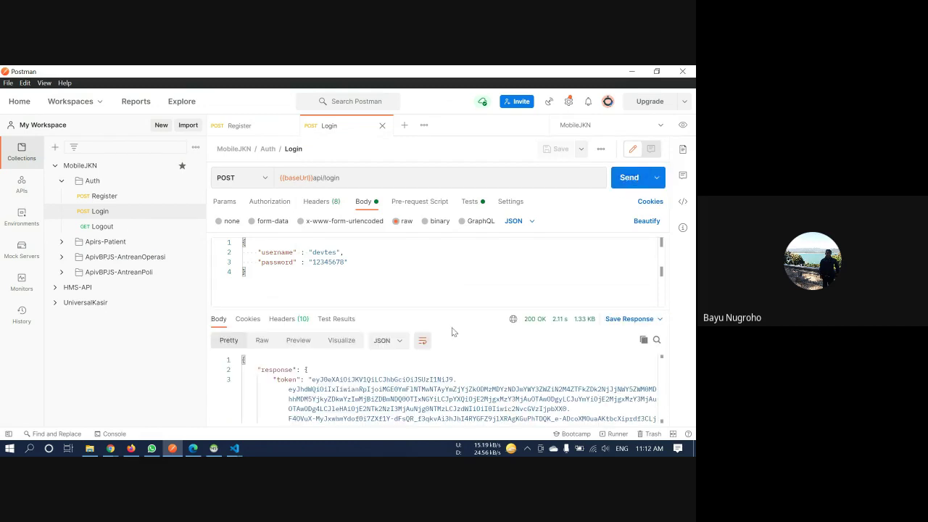
{"action": "scroll", "coordinate": [442, 399], "scroll_direction": "down", "scroll_amount": 5}
{"action": "scroll", "coordinate": [455, 398], "scroll_direction": "up", "scroll_amount": 2}
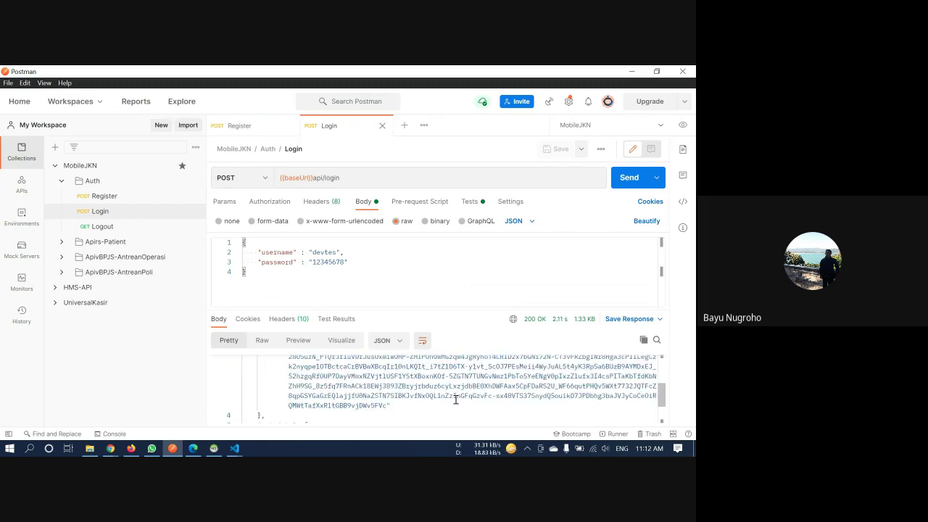
{"action": "scroll", "coordinate": [476, 389], "scroll_direction": "down", "scroll_amount": 2}
{"action": "scroll", "coordinate": [476, 389], "scroll_direction": "up", "scroll_amount": 5}
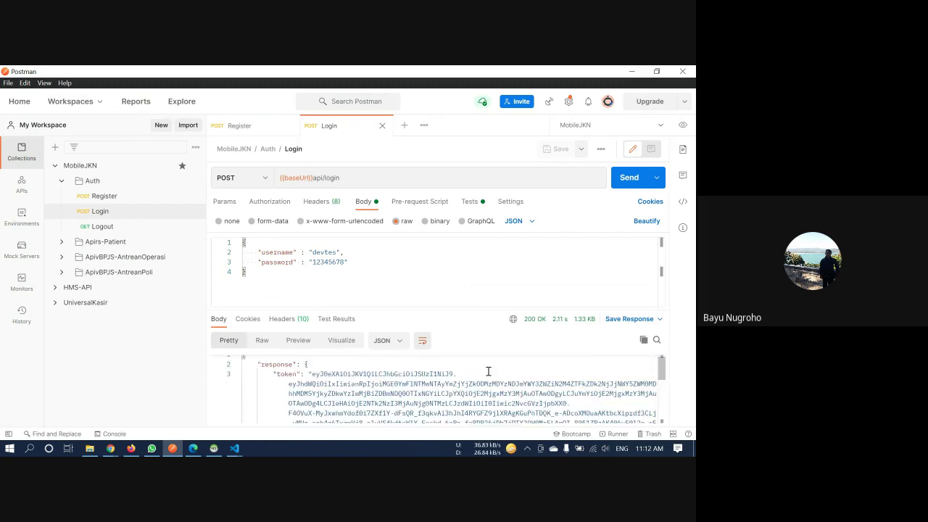
{"action": "left_click", "coordinate": [682, 125]}
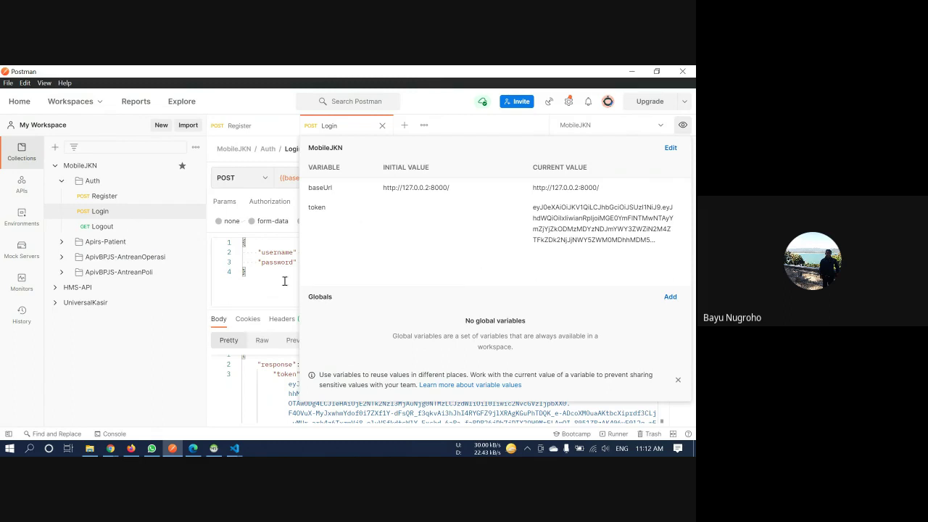
{"action": "left_click", "coordinate": [274, 276]}
{"action": "left_click", "coordinate": [61, 181]}
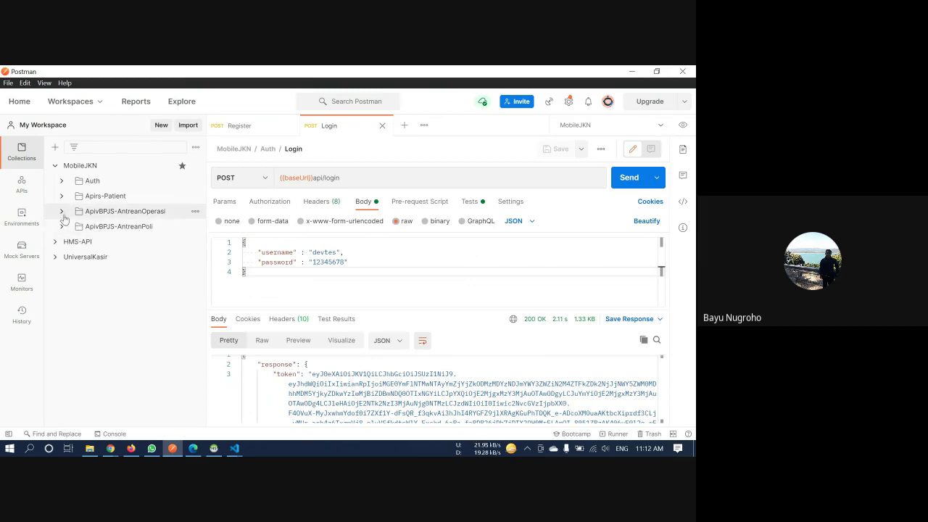
Open the ApivBPJS-AntreanOperasi Index request, close the Register and Login tabs, and send it
{"action": "left_click", "coordinate": [62, 212]}
{"action": "left_click", "coordinate": [102, 226]}
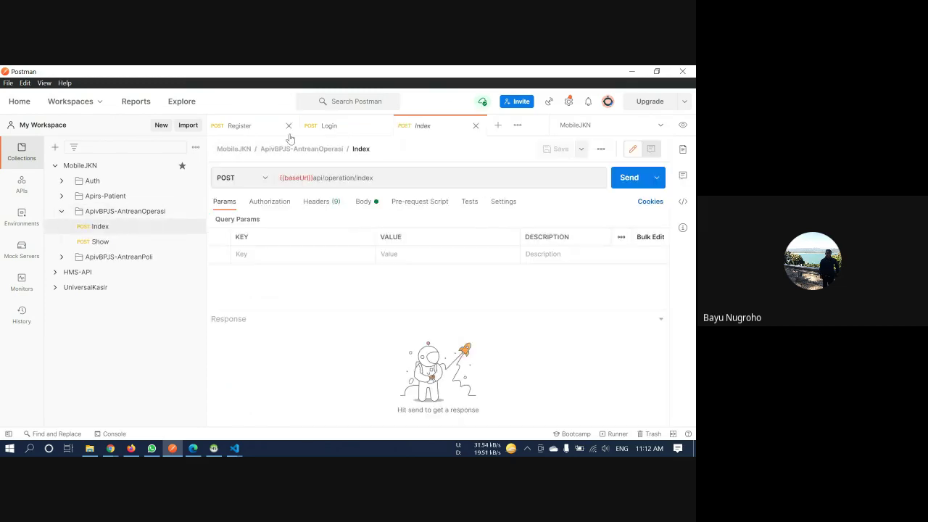
{"action": "left_click", "coordinate": [289, 127]}
{"action": "left_click", "coordinate": [289, 126]}
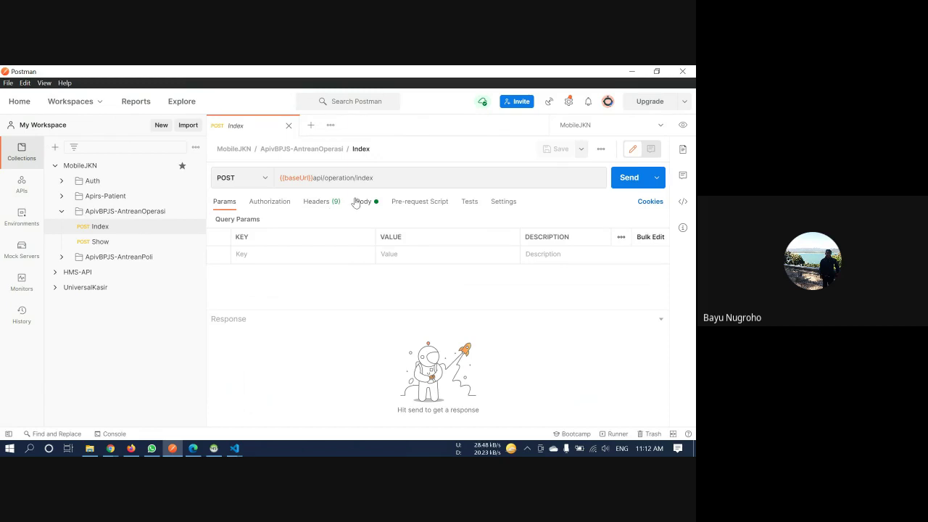
{"action": "left_click", "coordinate": [363, 202]}
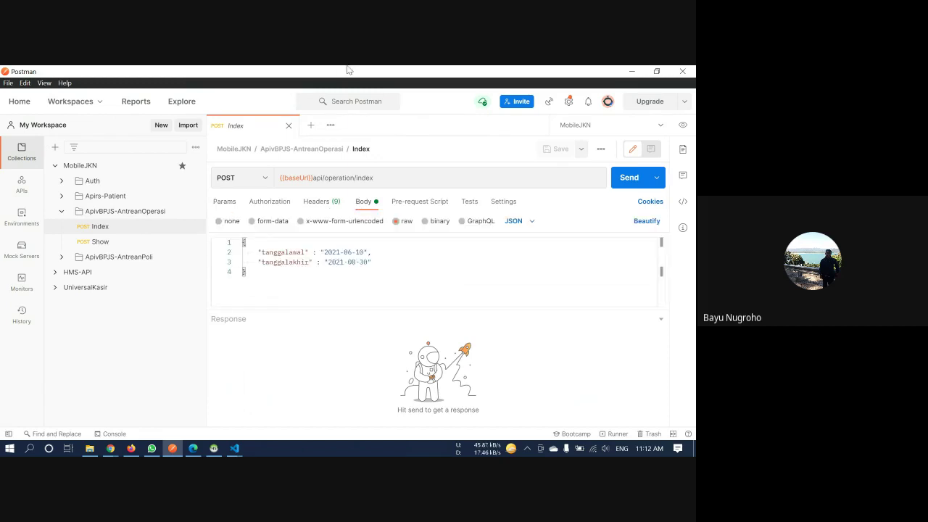
{"action": "left_click", "coordinate": [389, 264]}
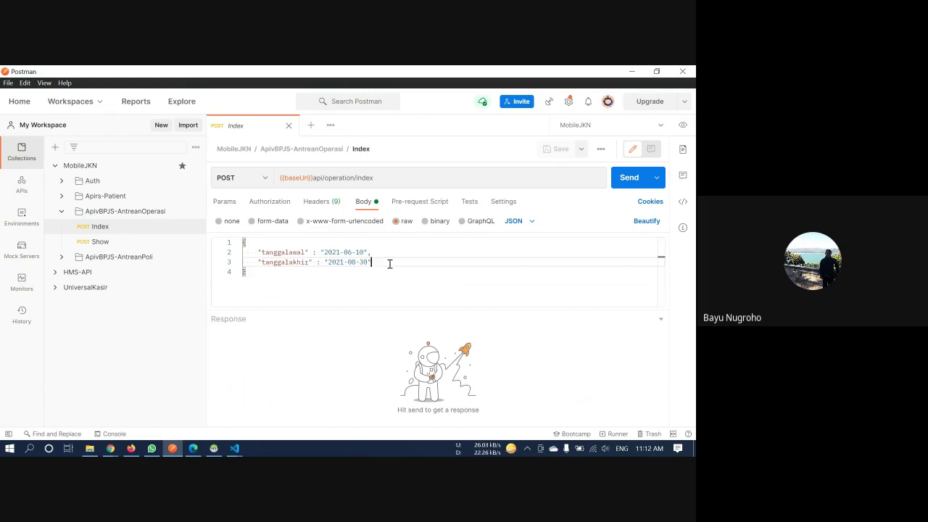
{"action": "left_click", "coordinate": [618, 186]}
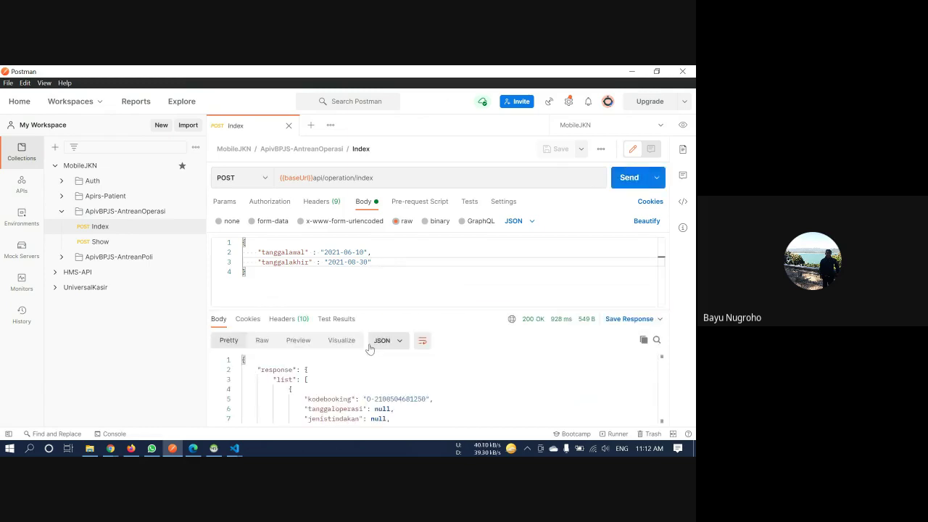
Show request body and response side by side, review the Poliklinik Bedah booking, then open Show
{"action": "left_click_drag", "start_coordinate": [381, 305], "coordinate": [382, 279]}
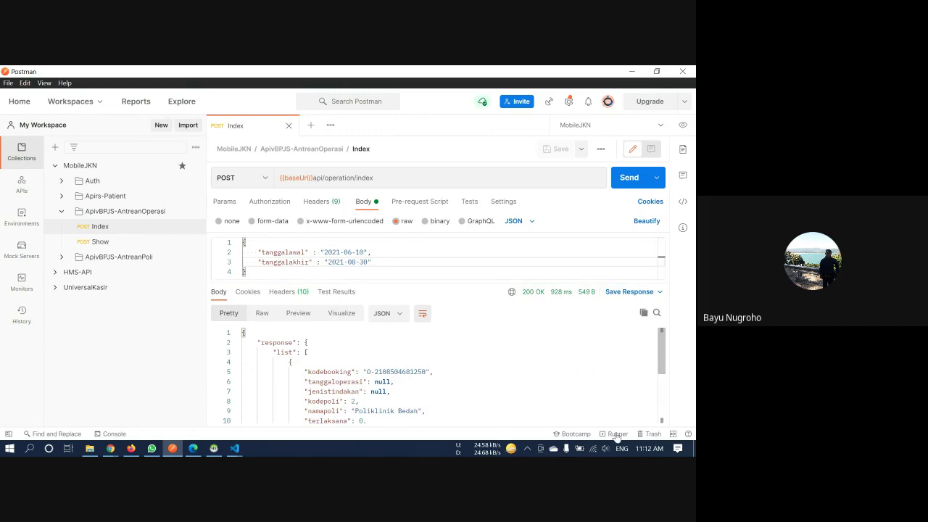
{"action": "left_click", "coordinate": [673, 433]}
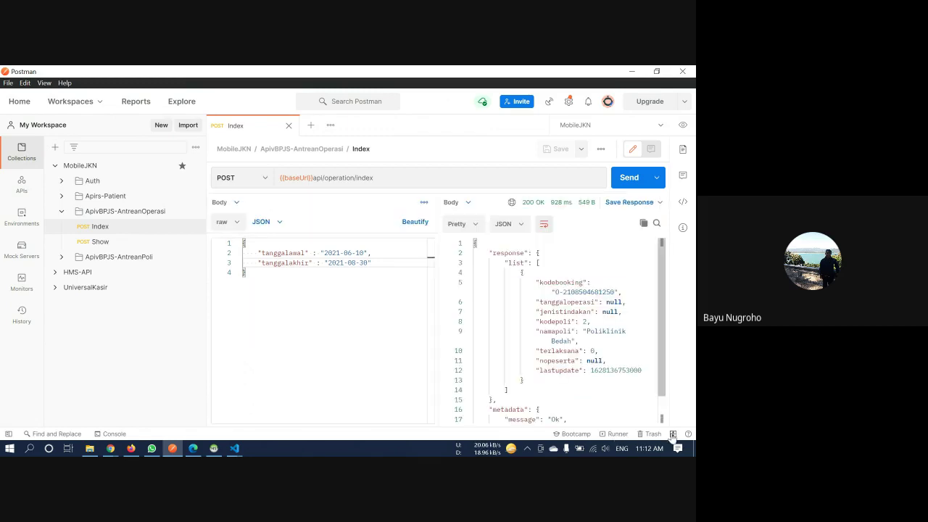
{"action": "scroll", "coordinate": [496, 386], "scroll_direction": "down", "scroll_amount": 2}
{"action": "scroll", "coordinate": [495, 385], "scroll_direction": "up", "scroll_amount": 2}
{"action": "mouse_move", "coordinate": [535, 283]}
{"action": "left_mouse_down"}
{"action": "mouse_move", "coordinate": [599, 322]}
{"action": "mouse_move", "coordinate": [643, 371]}
{"action": "mouse_move", "coordinate": [526, 274]}
{"action": "left_mouse_up"}
{"action": "left_click", "coordinate": [649, 370]}
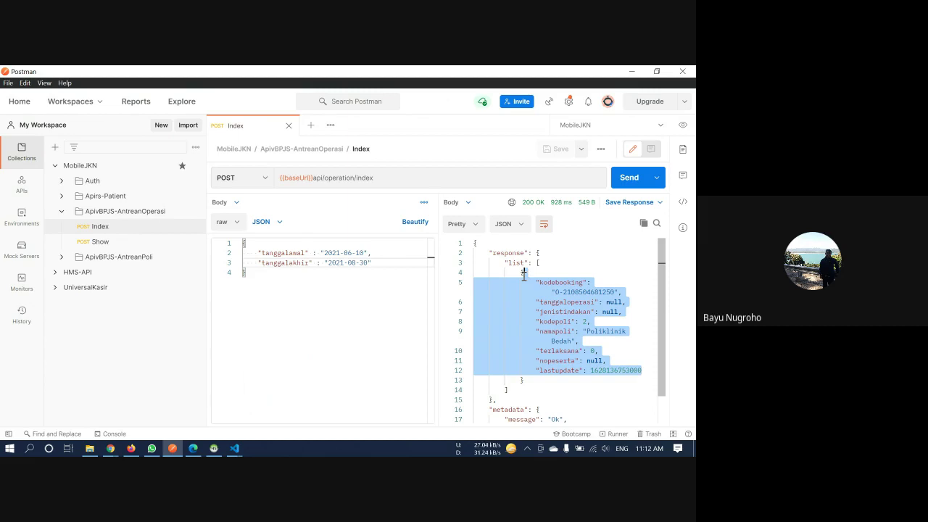
{"action": "left_click", "coordinate": [357, 270]}
{"action": "left_click_drag", "start_coordinate": [402, 255], "coordinate": [246, 242]}
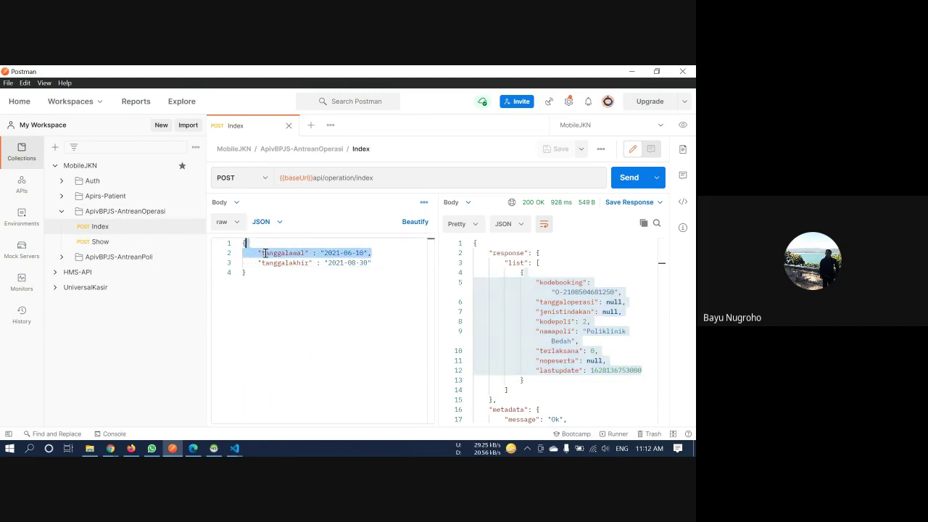
{"action": "left_click", "coordinate": [258, 282]}
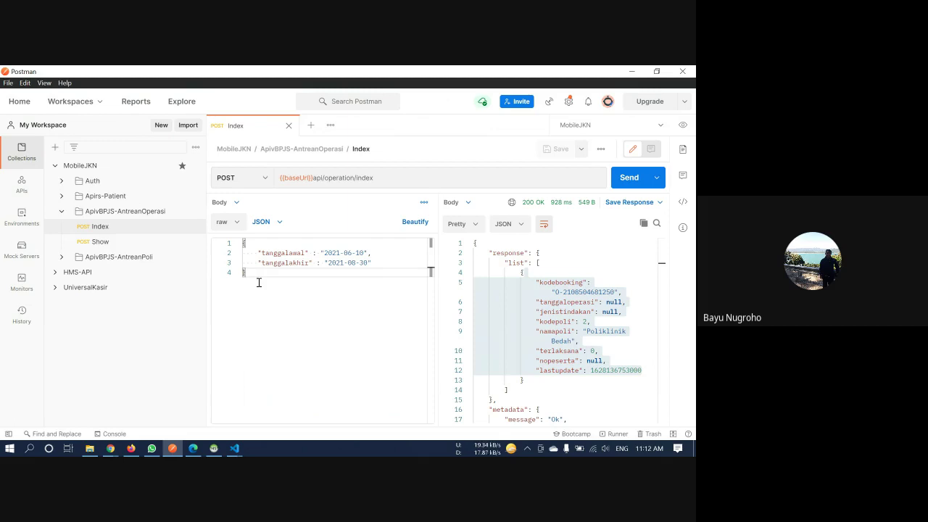
{"action": "left_click_drag", "start_coordinate": [240, 268], "coordinate": [237, 234]}
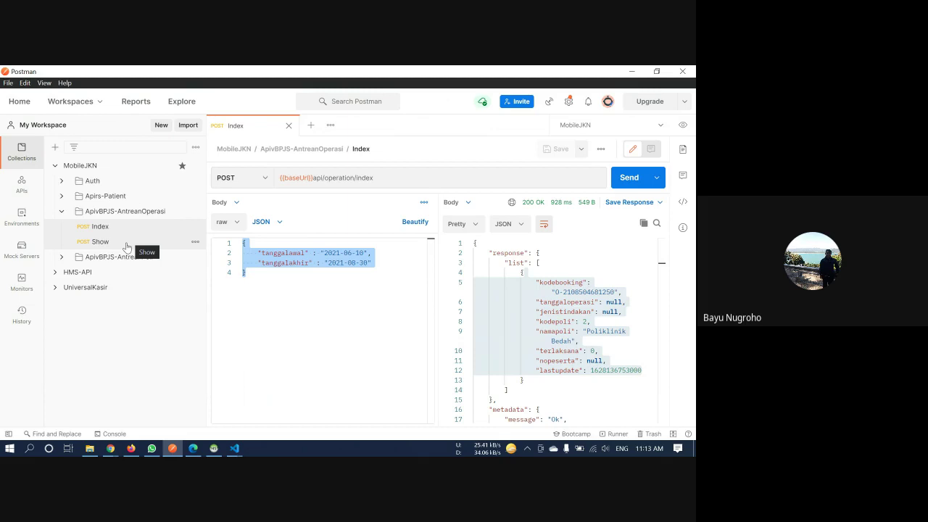
{"action": "left_click", "coordinate": [126, 247]}
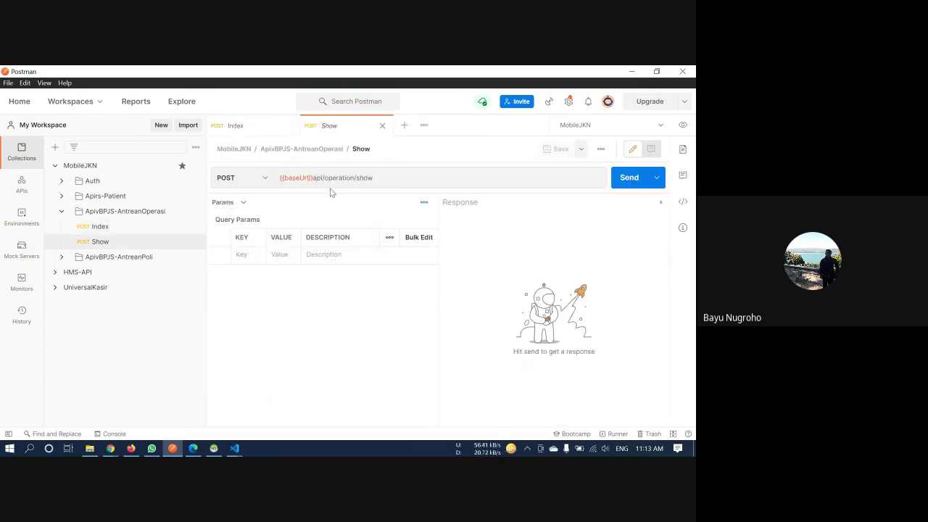
{"action": "left_click", "coordinate": [225, 203]}
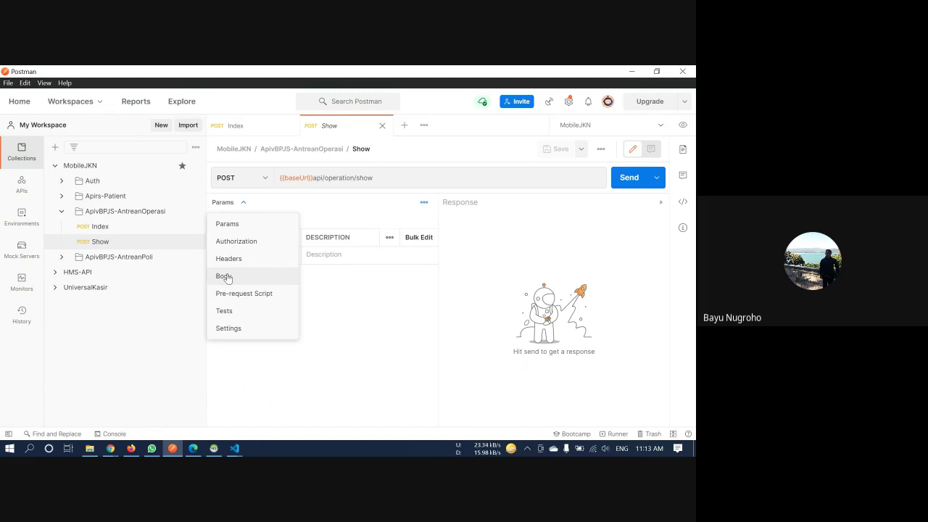
Send the operation-queue Show request body, returning a Poliklinik Bedah booking
{"action": "left_click", "coordinate": [225, 276]}
{"action": "left_click", "coordinate": [382, 257]}
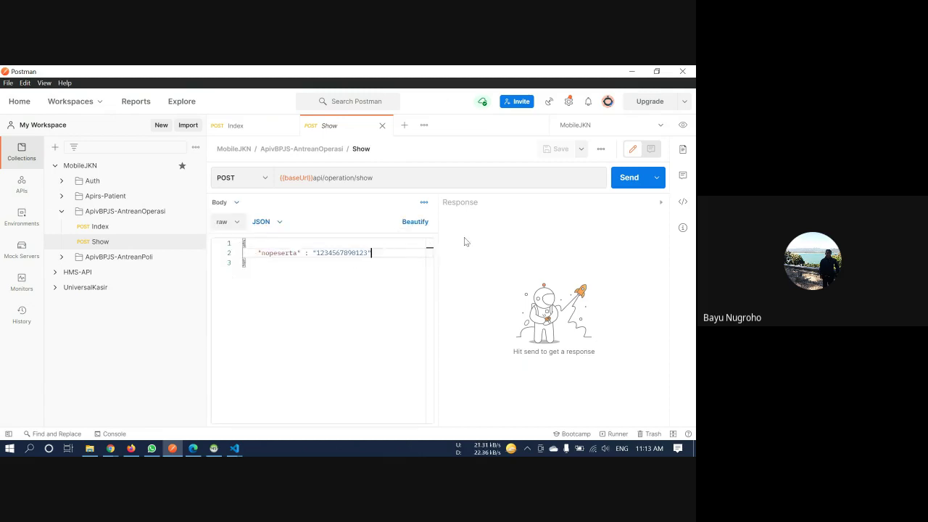
{"action": "left_click", "coordinate": [628, 180]}
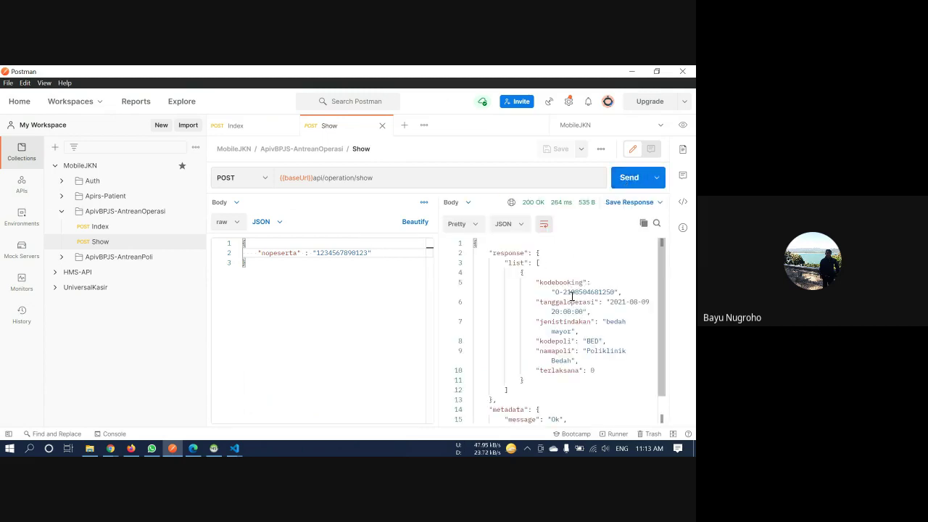
{"action": "scroll", "coordinate": [641, 344], "scroll_direction": "down", "scroll_amount": 2}
{"action": "scroll", "coordinate": [633, 335], "scroll_direction": "up", "scroll_amount": 2}
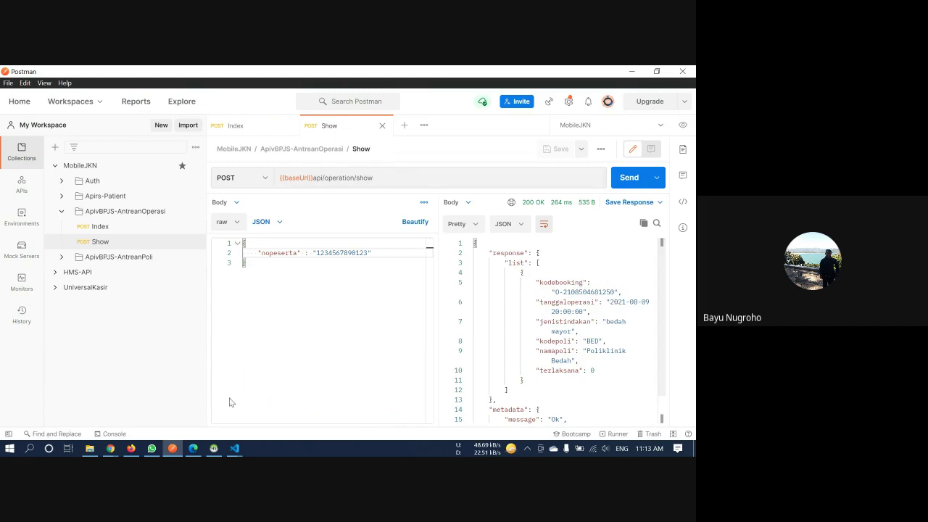
Change the nopeserta's last digit to 2, resend for a 401 not-found error, then undo
{"action": "double_click", "coordinate": [348, 253]}
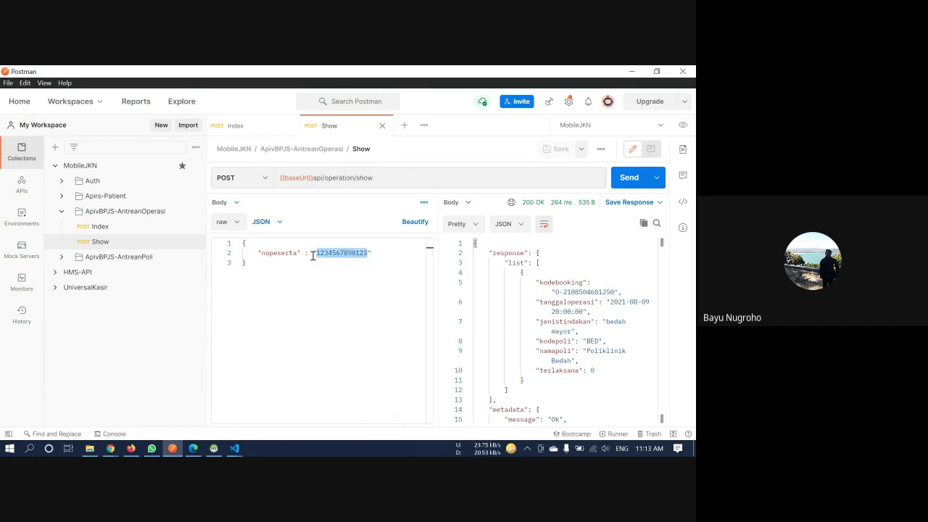
{"action": "scroll", "coordinate": [573, 330], "scroll_direction": "down", "scroll_amount": 1}
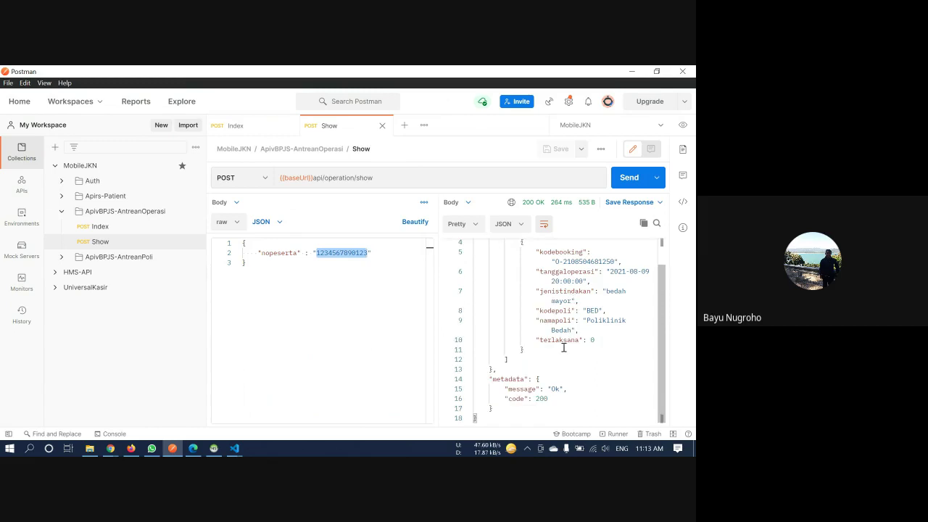
{"action": "scroll", "coordinate": [573, 330], "scroll_direction": "up", "scroll_amount": 1}
{"action": "key", "text": "Left"}
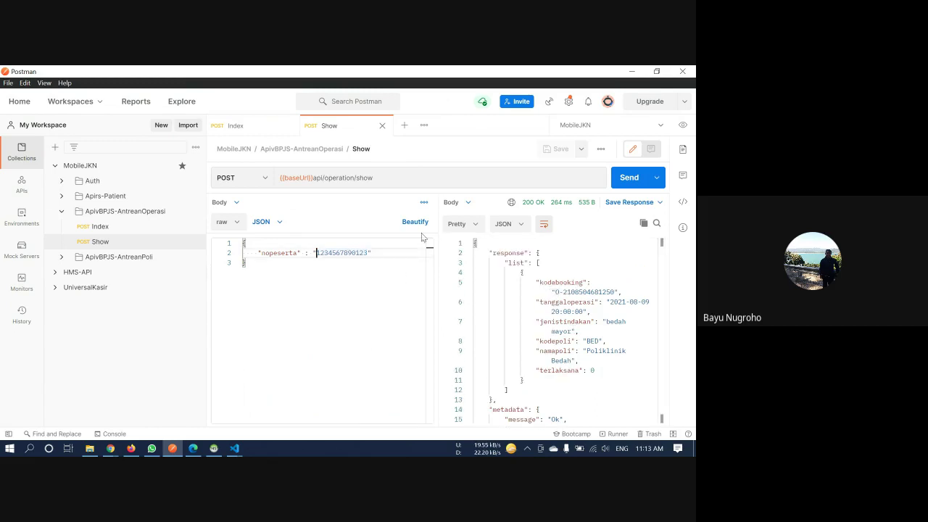
{"action": "key", "text": "Right"}
{"action": "key", "text": "Right"}
{"action": "key", "text": "BackSpace"}
{"action": "type", "text": "2"}
{"action": "key", "text": "ctrl+Return"}
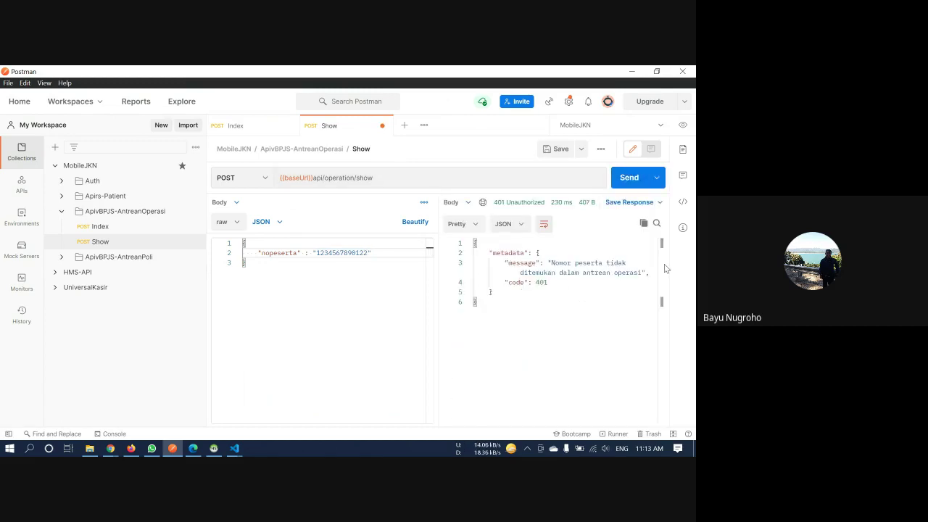
{"action": "key", "text": "ctrl+z"}
{"action": "key", "text": "ctrl+z"}
{"action": "left_click", "coordinate": [62, 211]}
{"action": "left_click", "coordinate": [62, 226]}
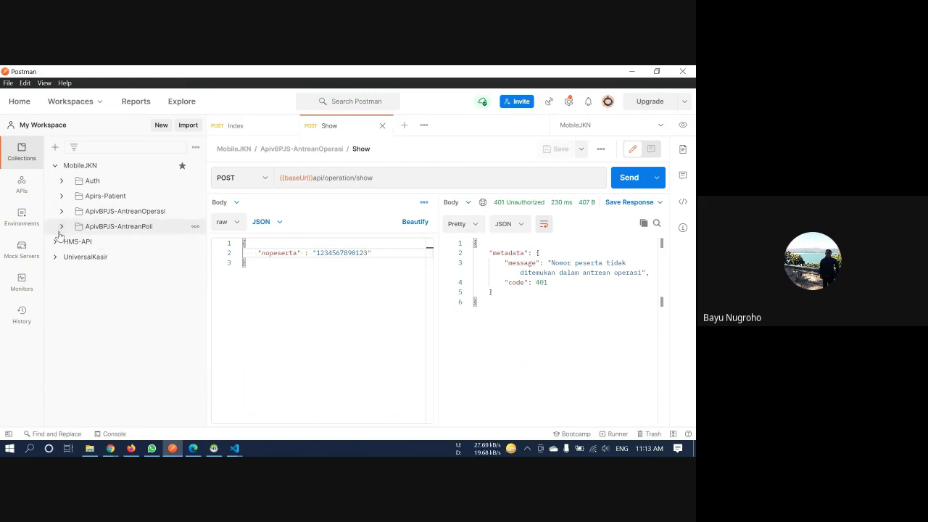
Open the polyclinic Index request, close the operation tabs, and send it, getting a no-queue 401
{"action": "left_click", "coordinate": [117, 245]}
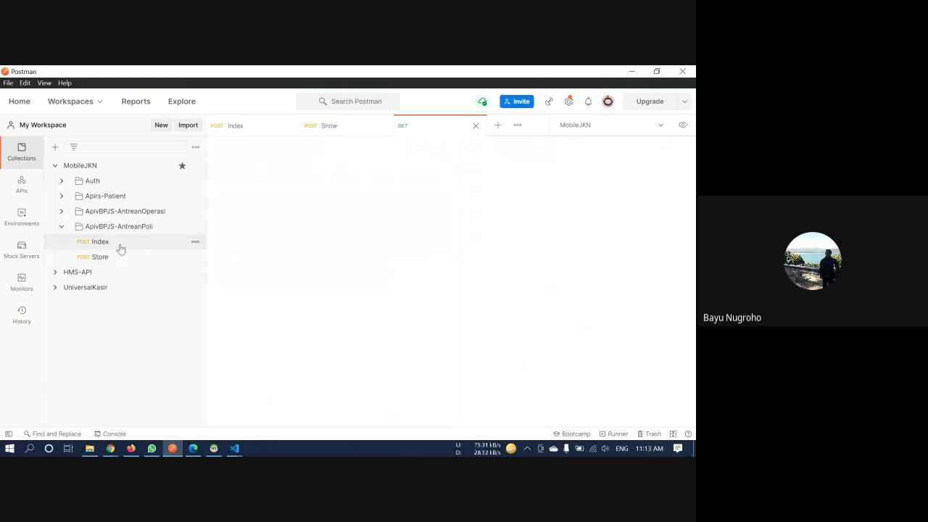
{"action": "left_click", "coordinate": [289, 126]}
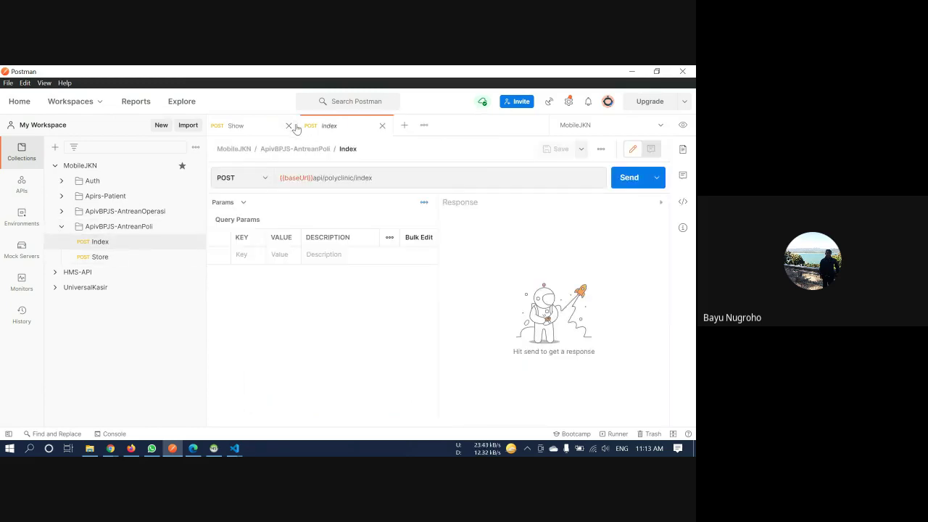
{"action": "left_click", "coordinate": [290, 126]}
{"action": "left_click", "coordinate": [386, 179]}
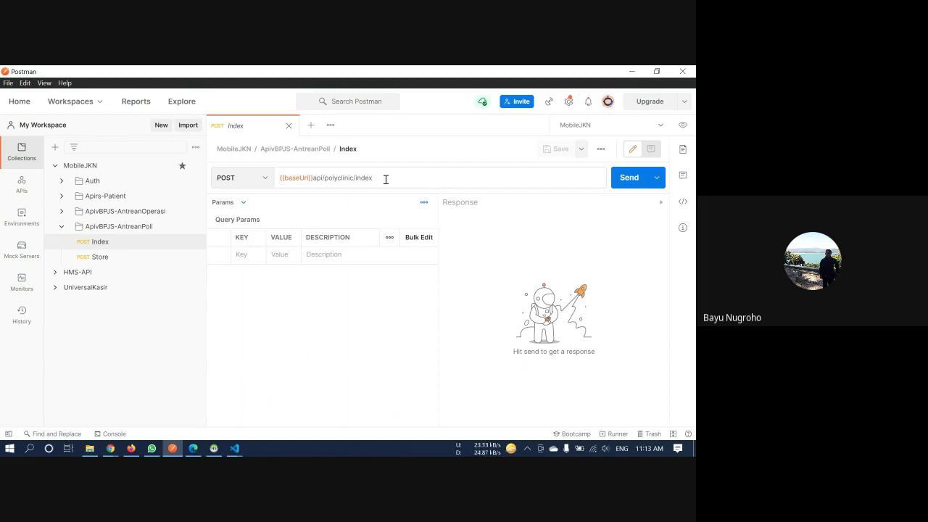
{"action": "left_click", "coordinate": [246, 204]}
{"action": "left_click", "coordinate": [225, 276]}
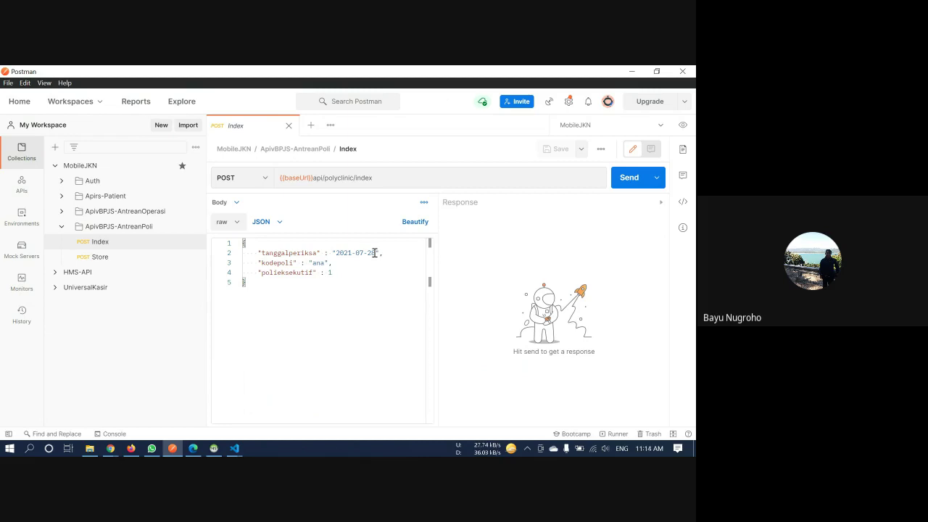
{"action": "left_click_drag", "start_coordinate": [375, 253], "coordinate": [360, 253]}
{"action": "left_click", "coordinate": [350, 262]}
{"action": "left_click", "coordinate": [622, 187]}
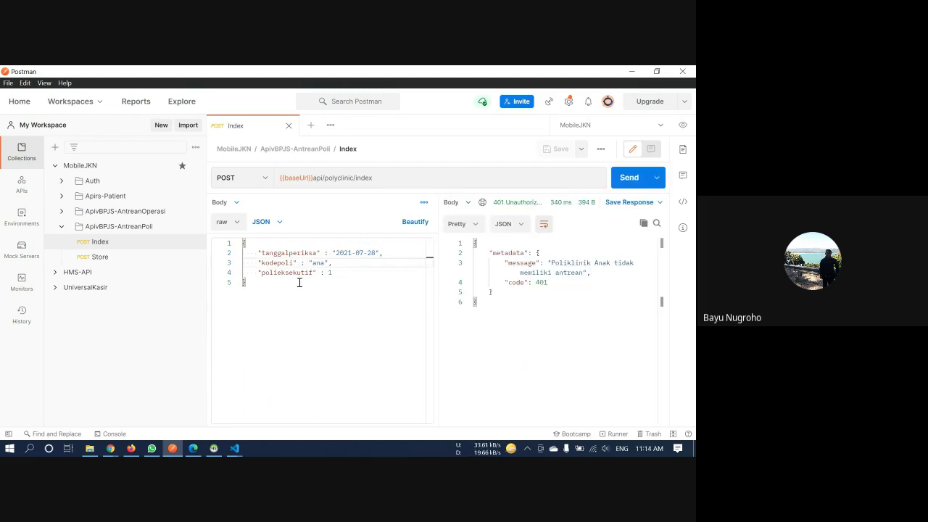
{"action": "left_click_drag", "start_coordinate": [552, 263], "coordinate": [581, 273]}
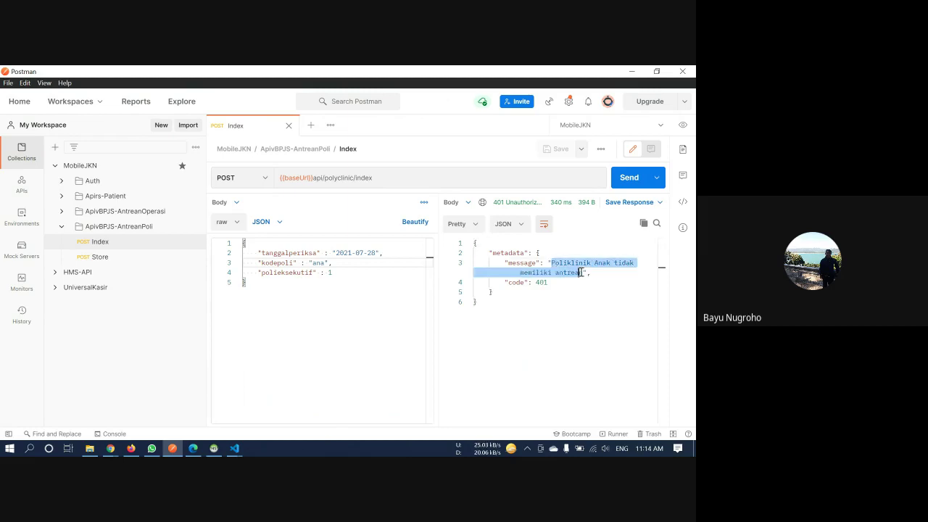
Change tanggalperiksa from 2021-07-28 to 2021-08-09 and resend, still getting the Poliklinik Anak 401
{"action": "left_click", "coordinate": [375, 253]}
{"action": "double_click", "coordinate": [369, 253]}
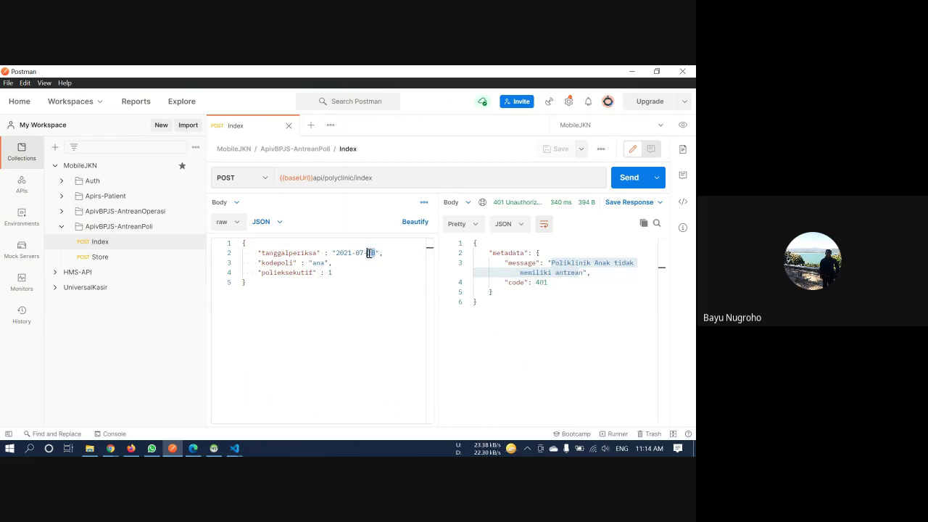
{"action": "key", "text": "BackSpace"}
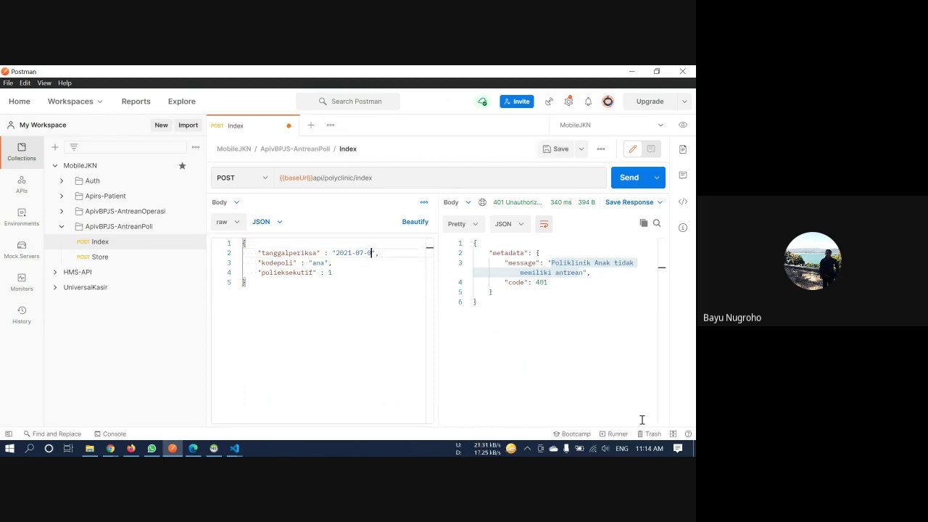
{"action": "type", "text": "09"}
{"action": "left_click", "coordinate": [363, 253]}
{"action": "key", "text": "BackSpace"}
{"action": "type", "text": "8"}
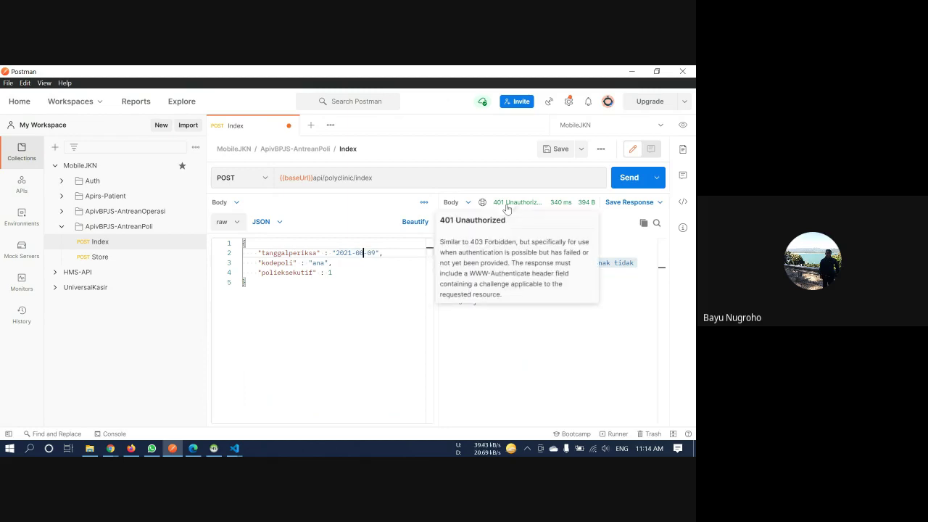
{"action": "left_click", "coordinate": [339, 329]}
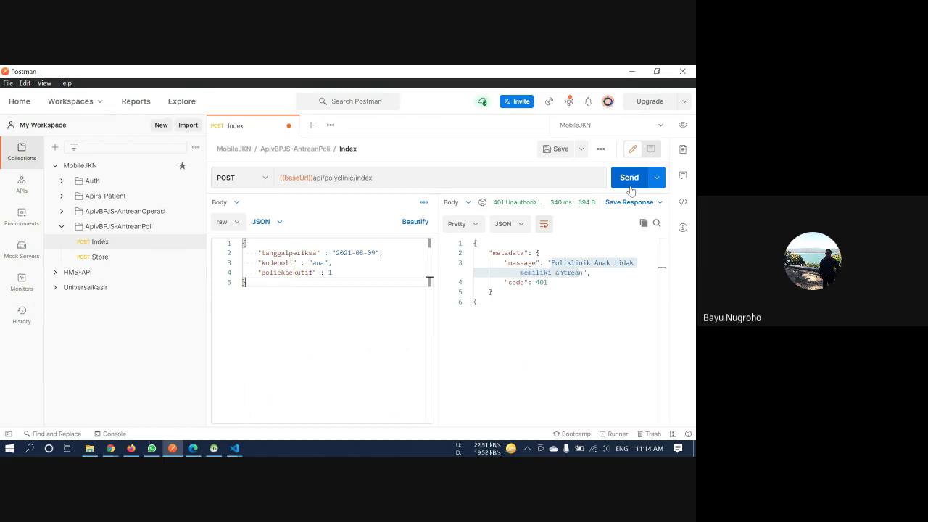
{"action": "left_click", "coordinate": [629, 186]}
{"action": "left_click", "coordinate": [630, 178]}
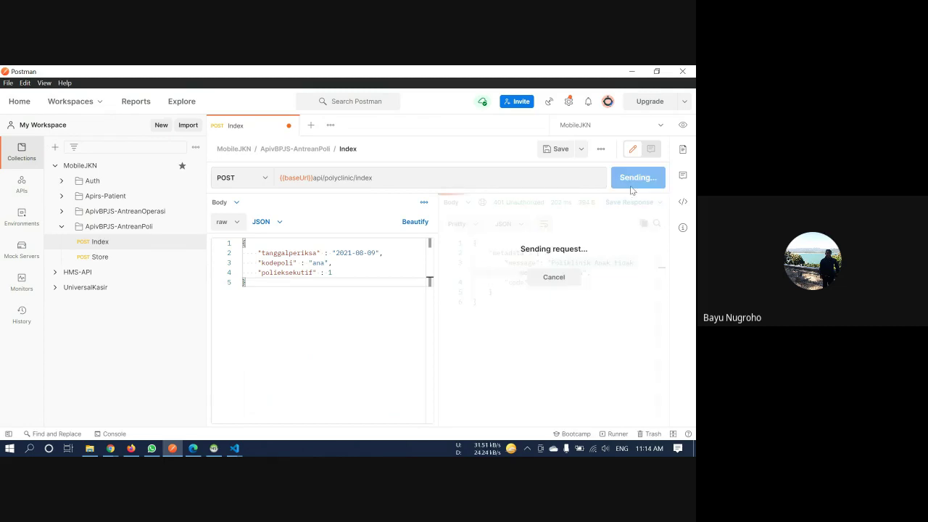
{"action": "left_click", "coordinate": [360, 253]}
{"action": "double_click", "coordinate": [361, 253]}
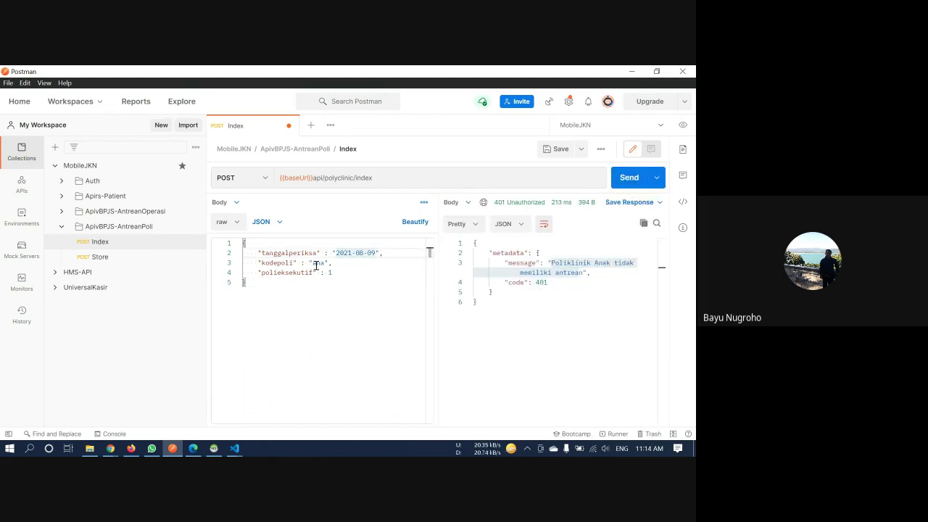
{"action": "left_click", "coordinate": [214, 449]}
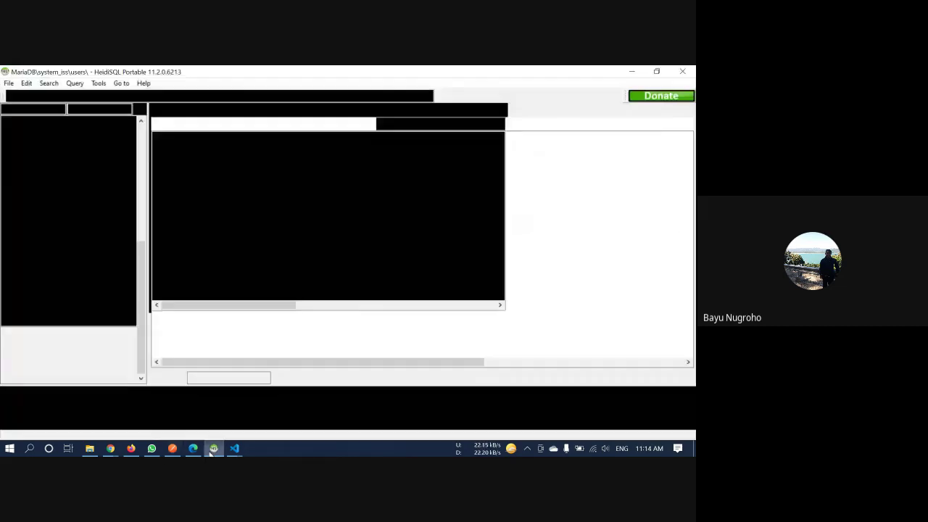
Check HeidiSQL's que_polyclinics rows dated 2021-08-09 and 2021-08-10, then return to Postman
{"action": "left_click", "coordinate": [64, 182]}
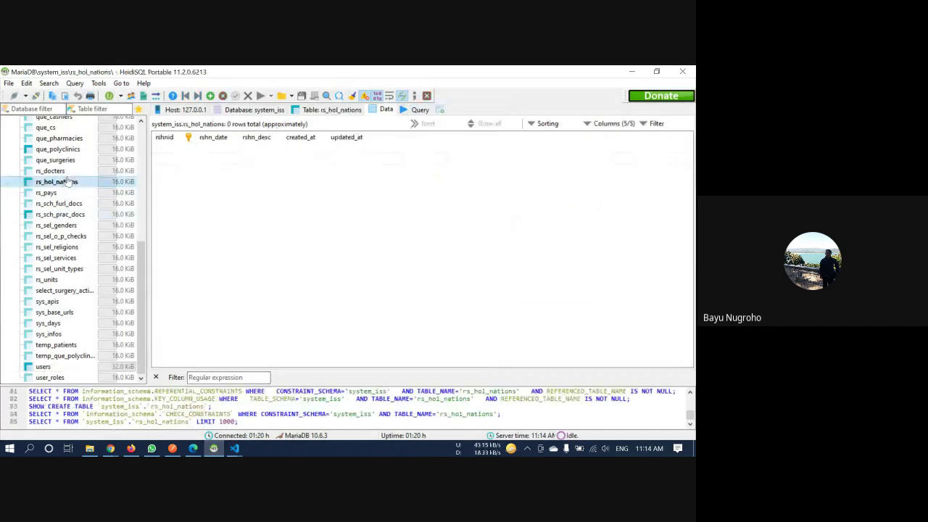
{"action": "left_click", "coordinate": [60, 150]}
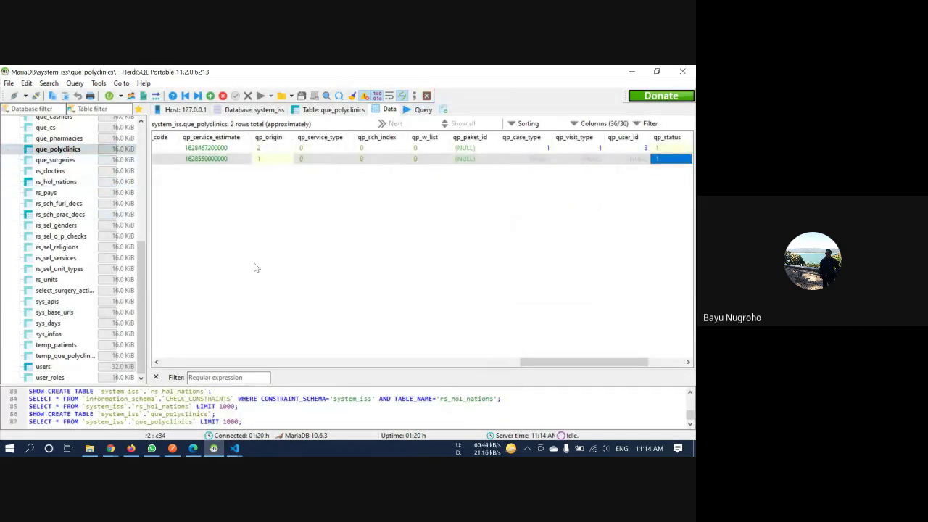
{"action": "scroll", "coordinate": [338, 342], "scroll_direction": "left", "scroll_amount": 10}
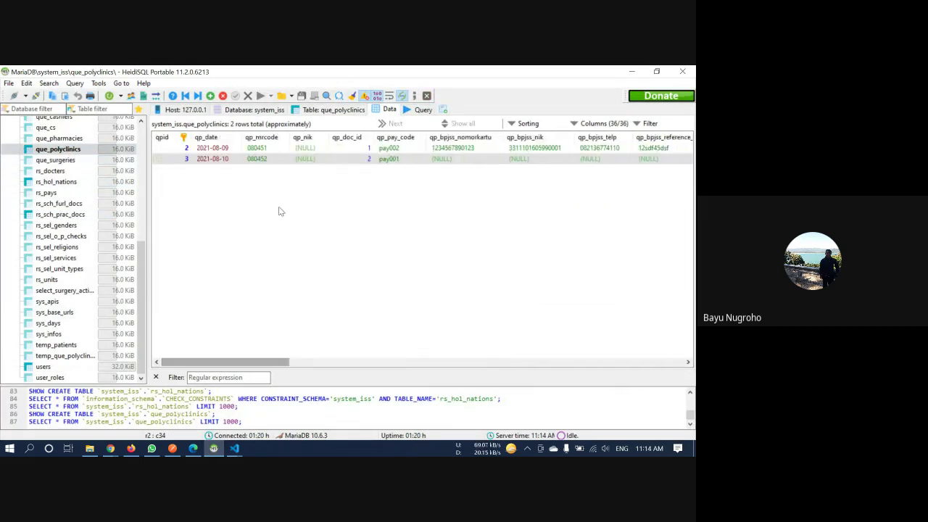
{"action": "left_click", "coordinate": [235, 158]}
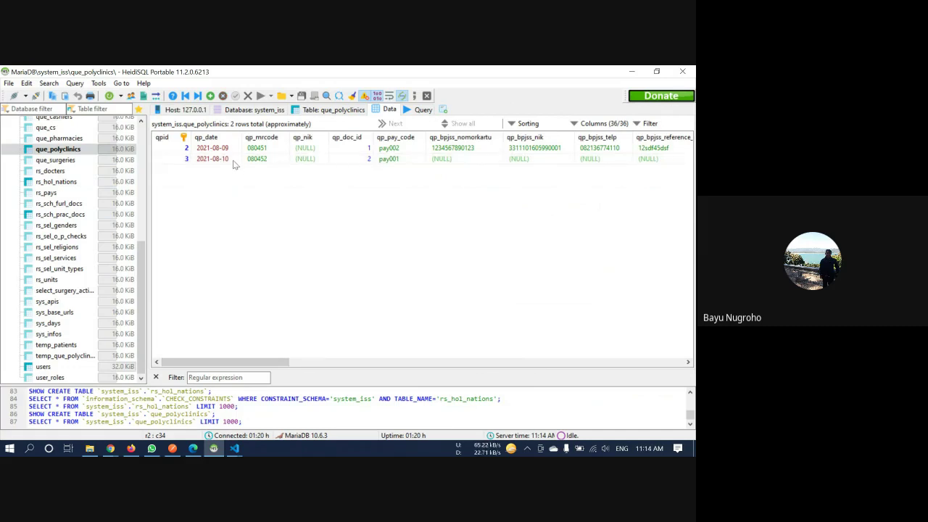
{"action": "left_click", "coordinate": [233, 159]}
{"action": "left_click", "coordinate": [214, 448]}
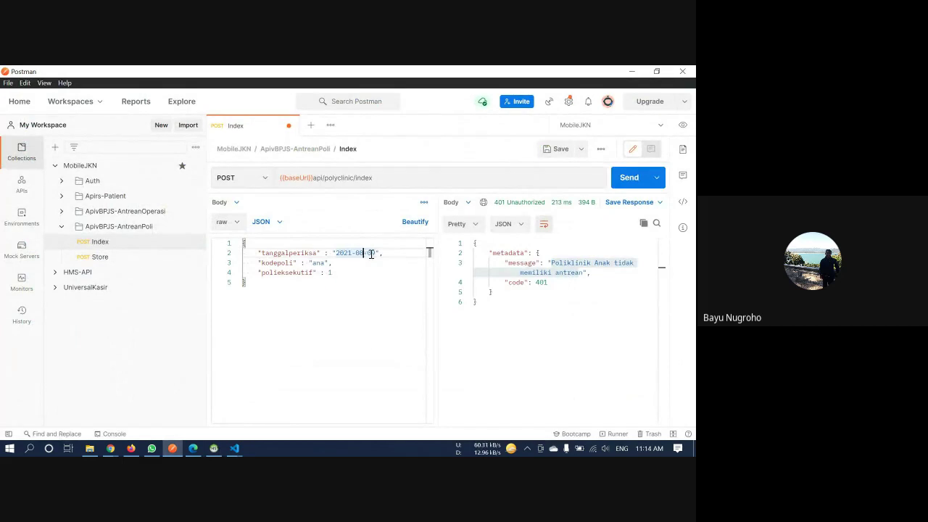
Edit the Index body to date 2021-08-10, kodepoli ANA and polieksekutif 0
{"action": "key", "text": "Right"}
{"action": "key", "text": "Left"}
{"action": "key", "text": "BackSpace"}
{"action": "type", "text": "1"}
{"action": "key", "text": "Delete"}
{"action": "type", "text": "0"}
{"action": "double_click", "coordinate": [319, 263]}
{"action": "type", "text": "ANA"}
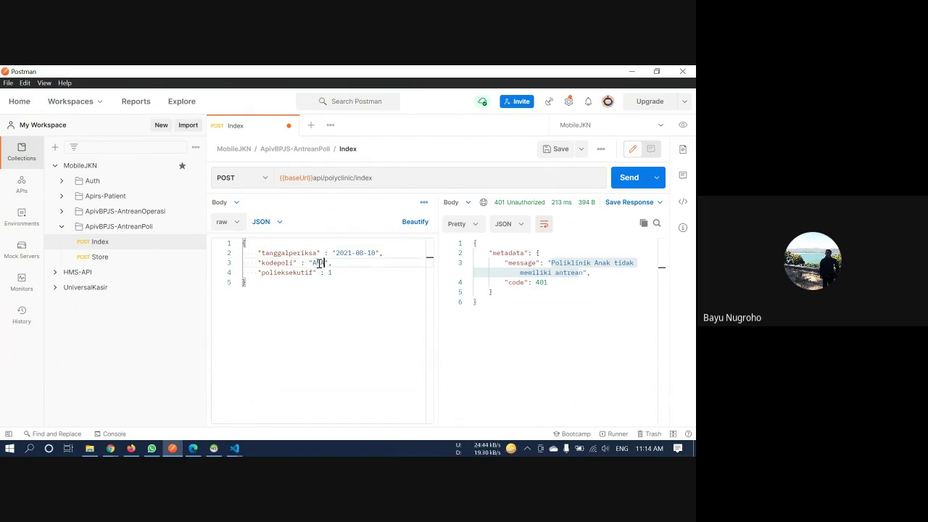
{"action": "left_click", "coordinate": [333, 273]}
{"action": "type", "text": "0"}
{"action": "key", "text": "BackSpace"}
{"action": "key", "text": "BackSpace"}
{"action": "type", "text": "0"}
{"action": "double_click", "coordinate": [295, 272]}
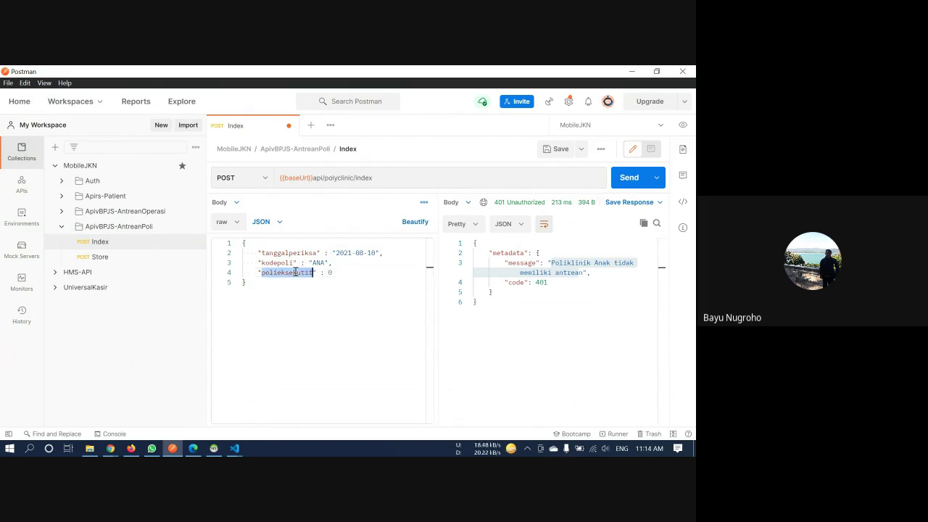
{"action": "left_click", "coordinate": [327, 272]}
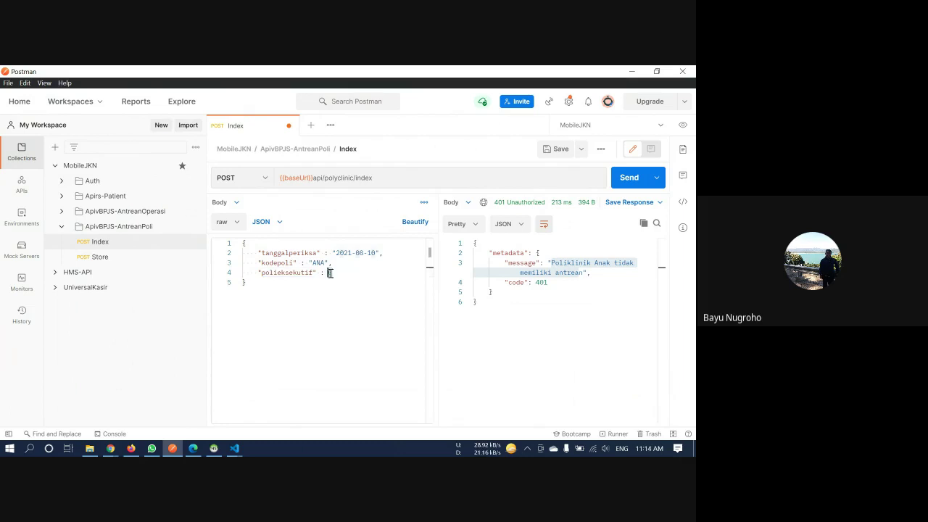
{"action": "double_click", "coordinate": [328, 272]}
Send the Index request, then change kodepoli back to lowercase ana and resend
{"action": "left_click", "coordinate": [616, 183]}
{"action": "left_click", "coordinate": [635, 182]}
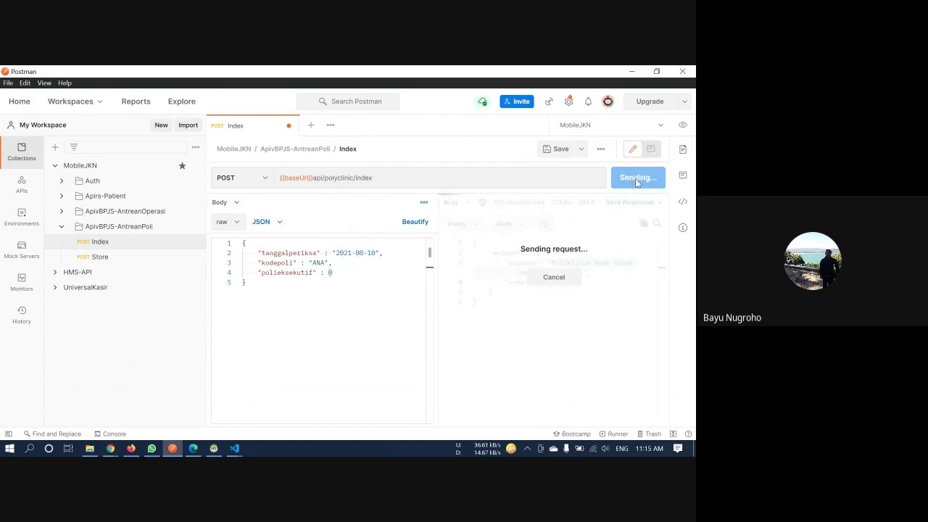
{"action": "left_click", "coordinate": [340, 273]}
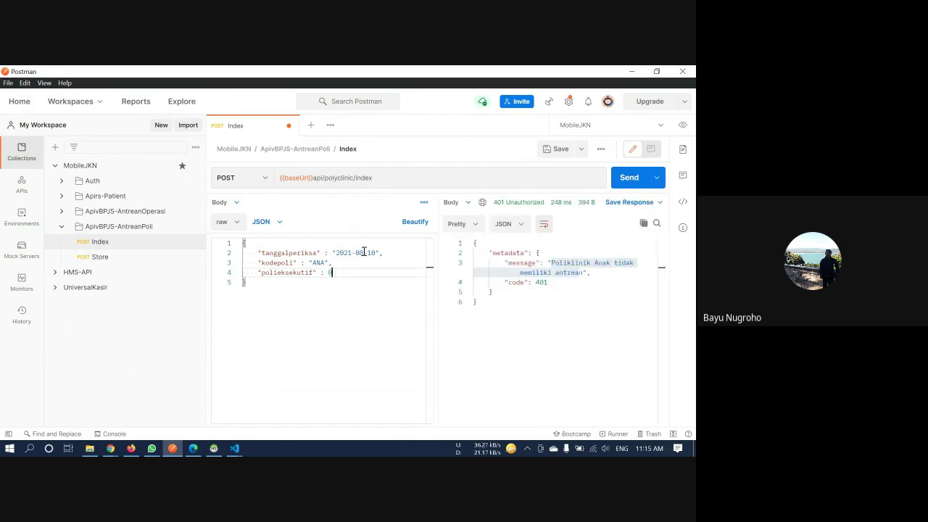
{"action": "left_click", "coordinate": [326, 265]}
{"action": "key", "text": "BackSpace"}
{"action": "key", "text": "BackSpace"}
{"action": "type", "text": "ana"}
{"action": "left_click", "coordinate": [625, 182]}
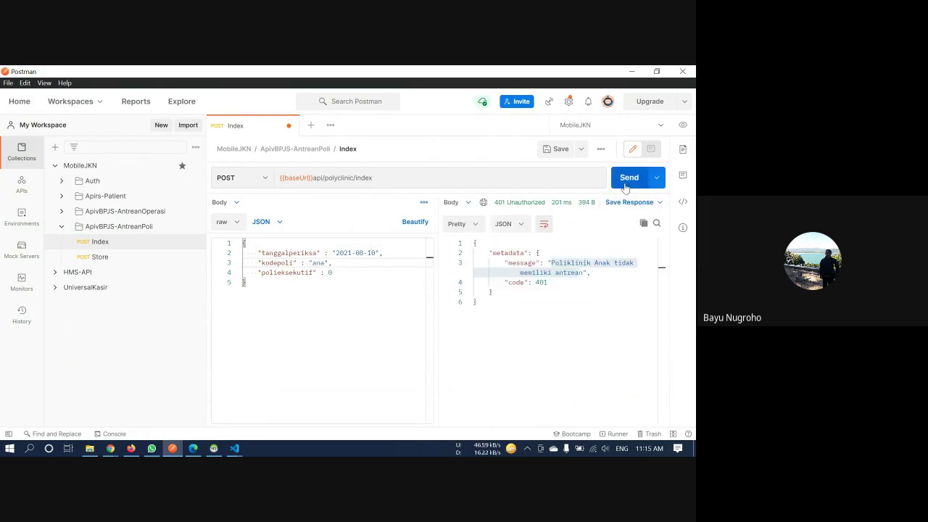
Review the 401 no-queue response against the request body and save the Index request
{"action": "left_click", "coordinate": [577, 280]}
{"action": "left_click_drag", "start_coordinate": [523, 300], "coordinate": [473, 243]}
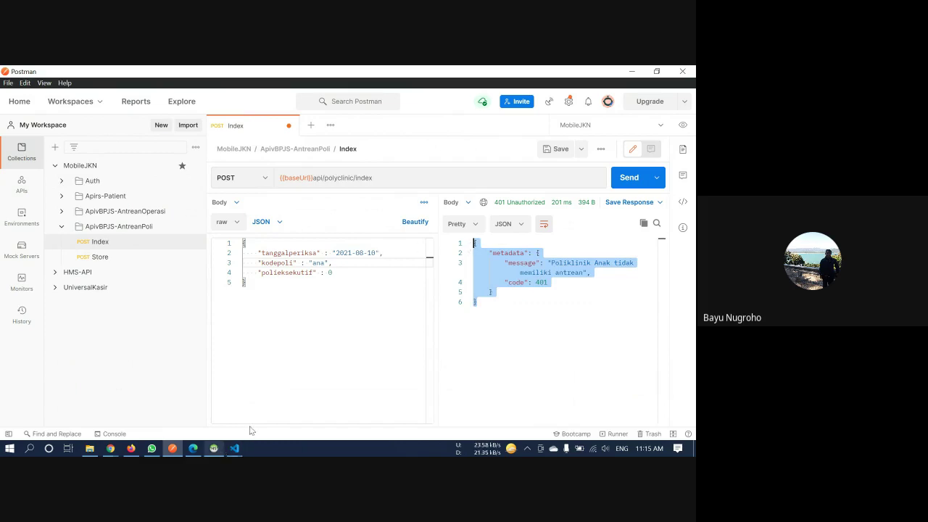
{"action": "left_click_drag", "start_coordinate": [286, 282], "coordinate": [244, 243]}
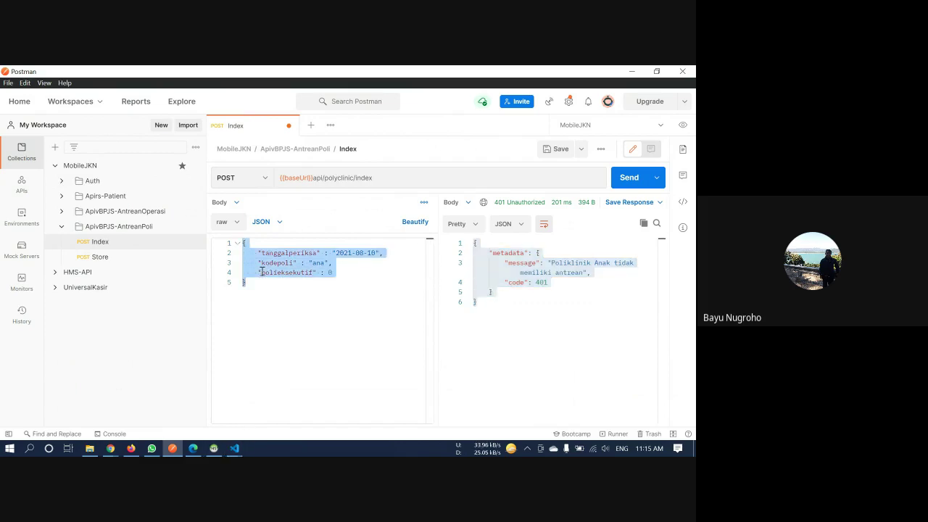
{"action": "key", "text": "ctrl+s"}
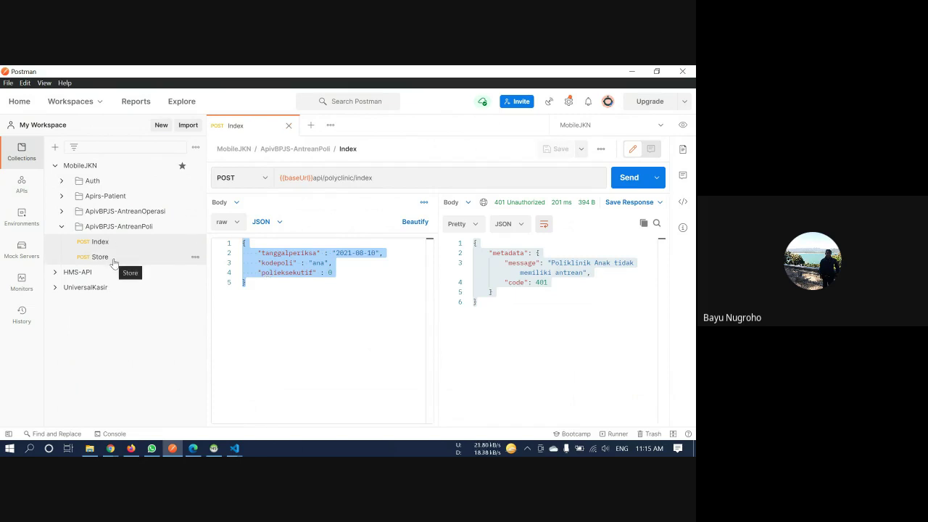
{"action": "left_click", "coordinate": [100, 257]}
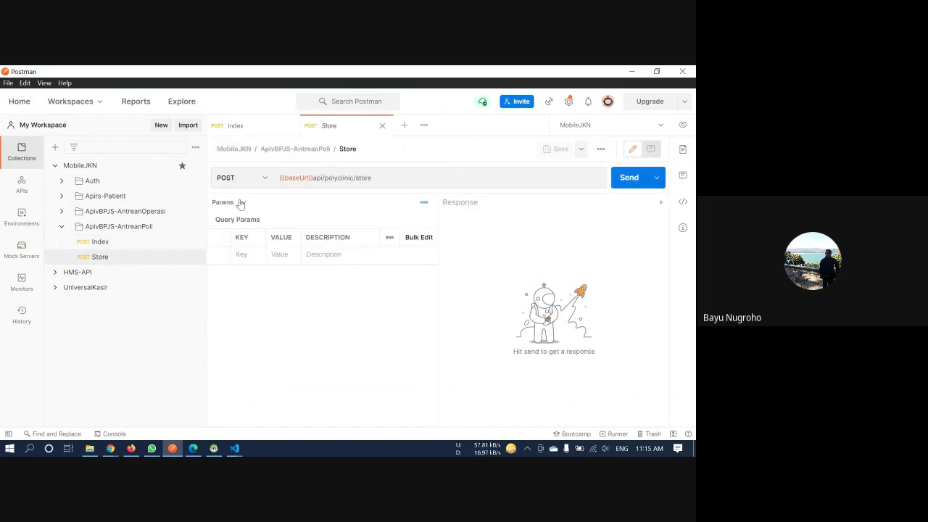
Send the Store request body, receiving a message about the allowed registration date range
{"action": "left_click", "coordinate": [240, 202]}
{"action": "left_click", "coordinate": [225, 273]}
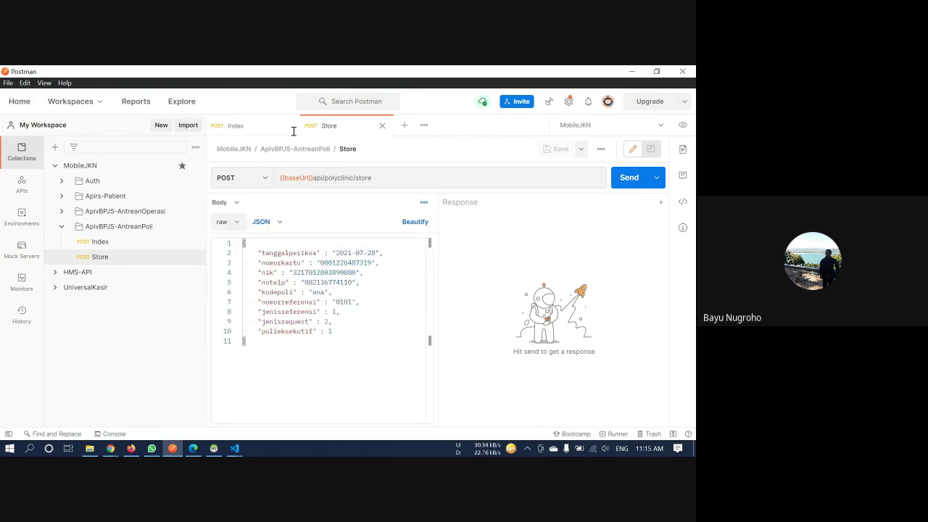
{"action": "left_click", "coordinate": [373, 293]}
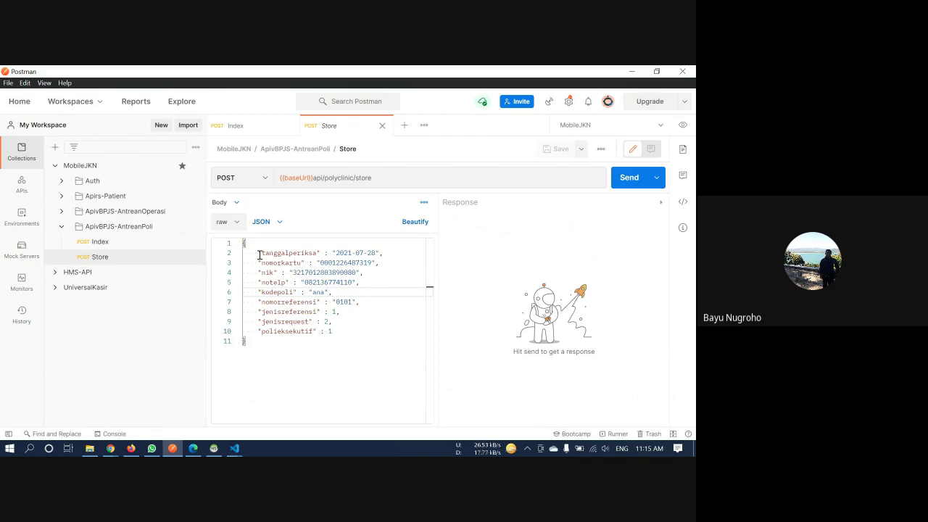
{"action": "left_click_drag", "start_coordinate": [258, 252], "coordinate": [364, 333]}
{"action": "left_click", "coordinate": [363, 333]}
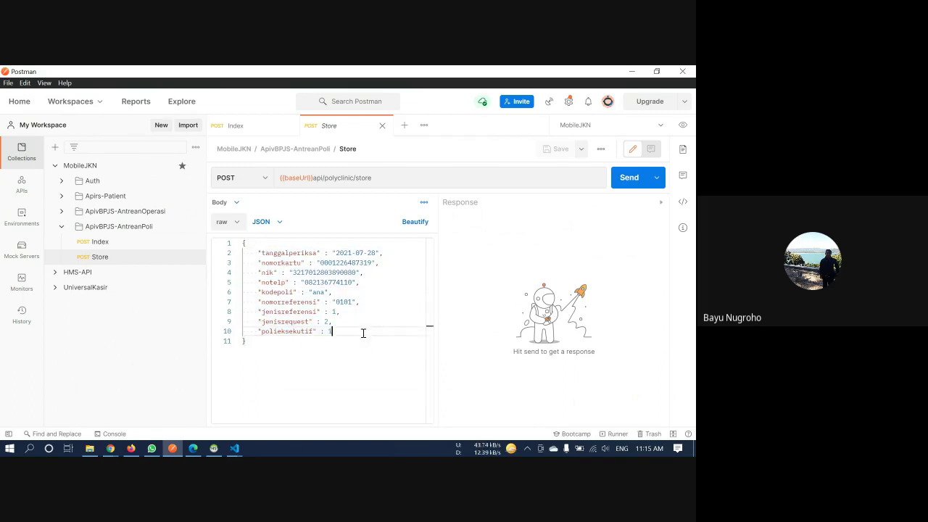
{"action": "left_click", "coordinate": [637, 180]}
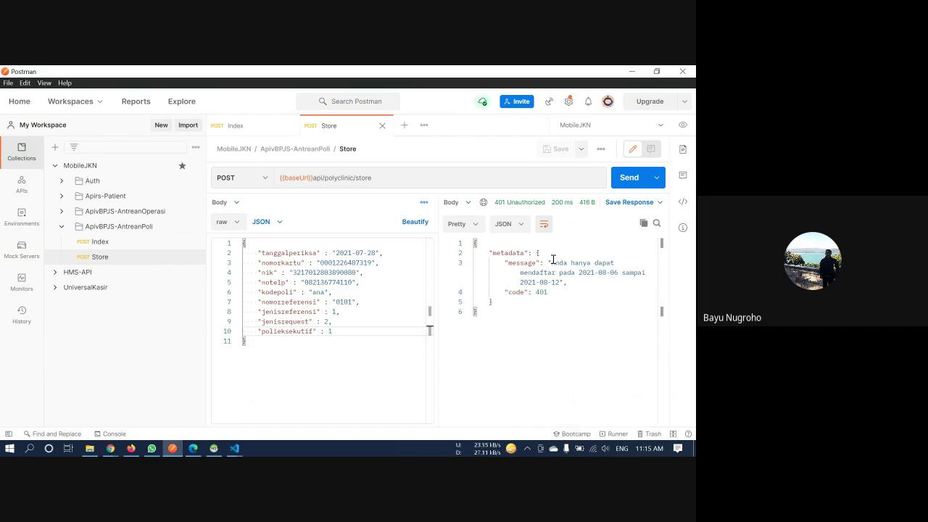
{"action": "left_click_drag", "start_coordinate": [551, 262], "coordinate": [560, 281]}
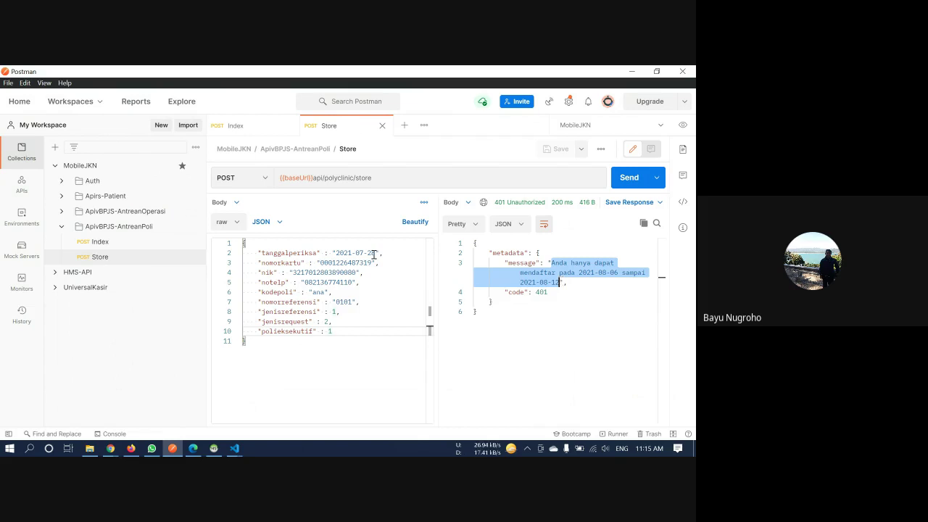
Change tanggalperiksa to 2021-08-12, resend for 200 OK queue A1, and save the request
{"action": "left_click_drag", "start_coordinate": [377, 253], "coordinate": [335, 253]}
{"action": "type", "text": "2021-08-28"}
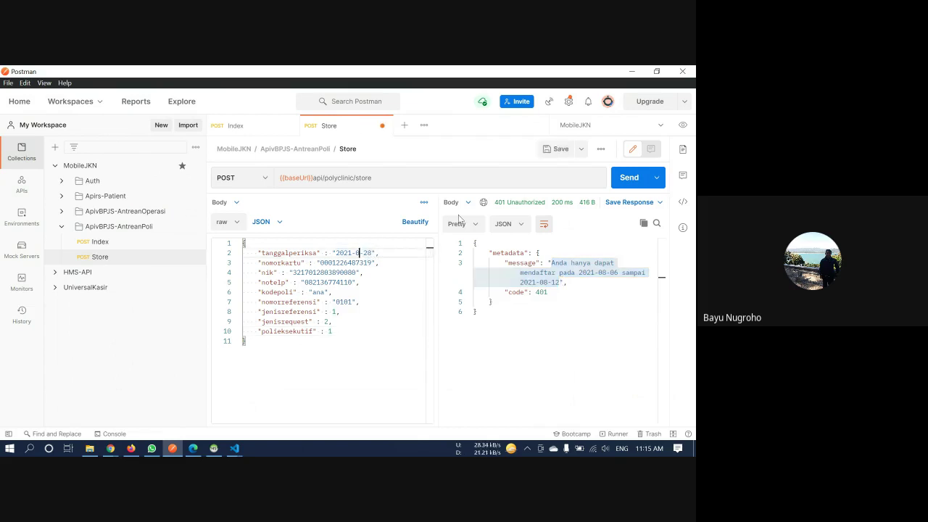
{"action": "key", "text": "Right"}
{"action": "key", "text": "Right"}
{"action": "key", "text": "Right"}
{"action": "type", "text": "12"}
{"action": "double_click", "coordinate": [295, 273]}
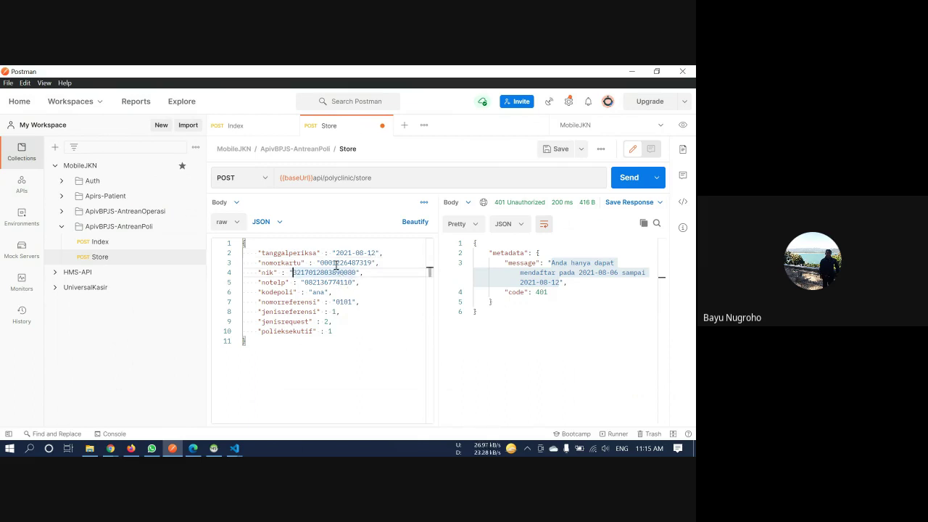
{"action": "left_click", "coordinate": [337, 263]}
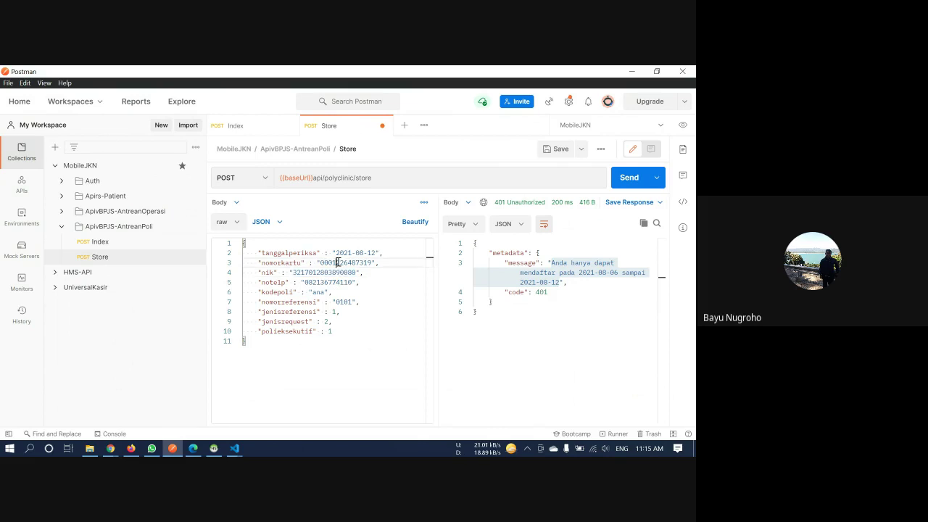
{"action": "left_click", "coordinate": [628, 178]}
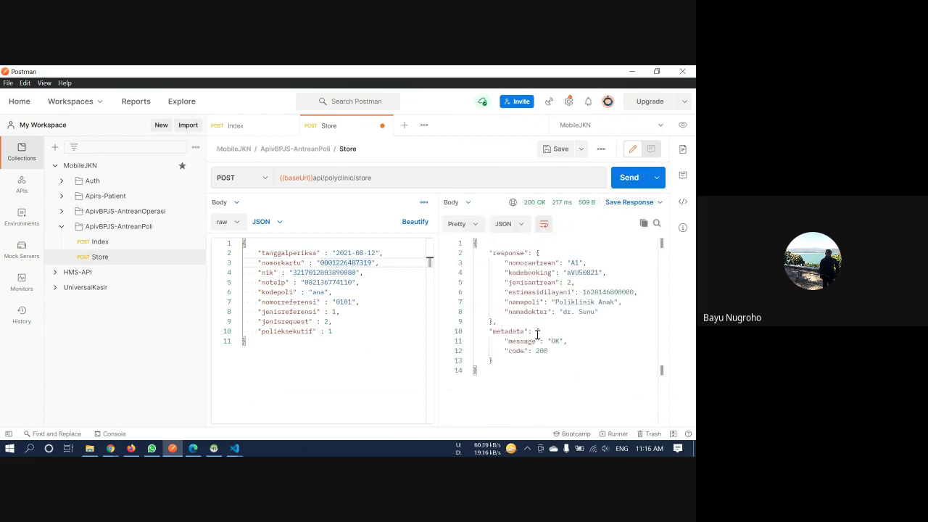
{"action": "left_click_drag", "start_coordinate": [507, 372], "coordinate": [456, 244]}
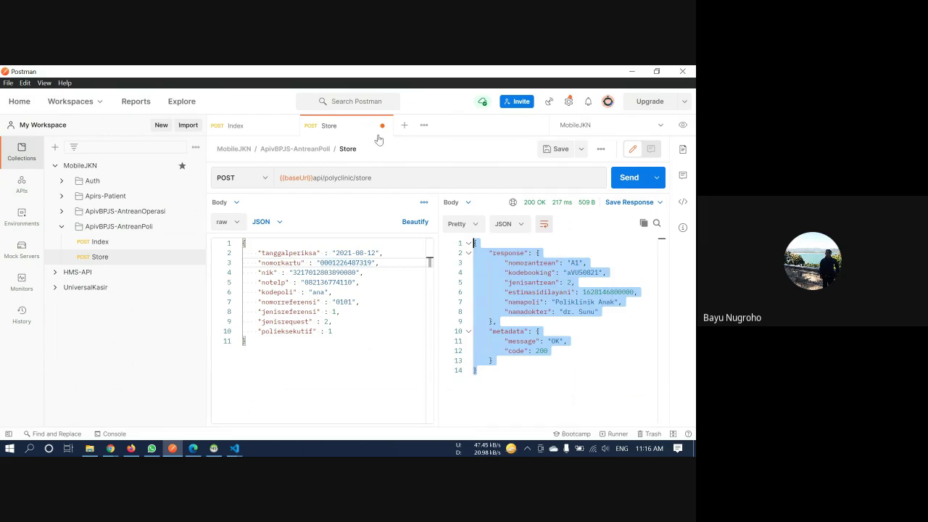
{"action": "key", "text": "ctrl+s"}
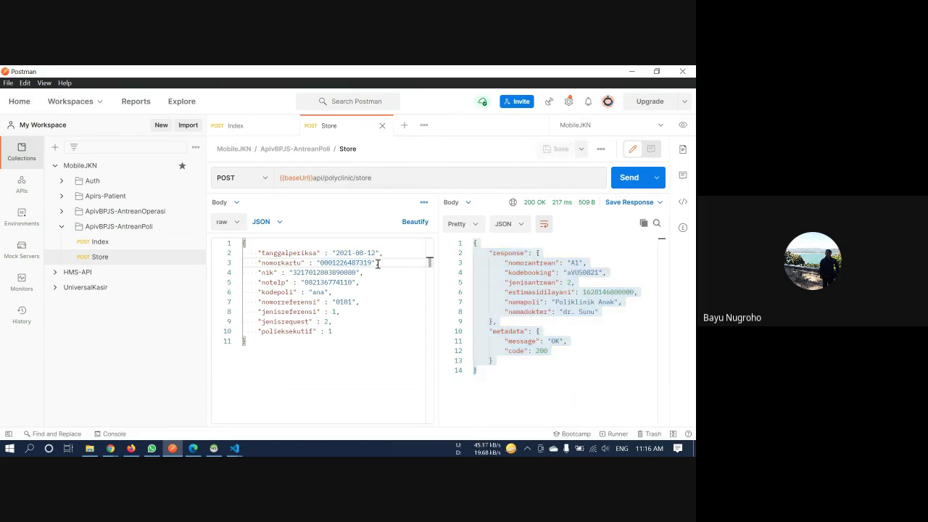
{"action": "left_click_drag", "start_coordinate": [334, 253], "coordinate": [339, 253]}
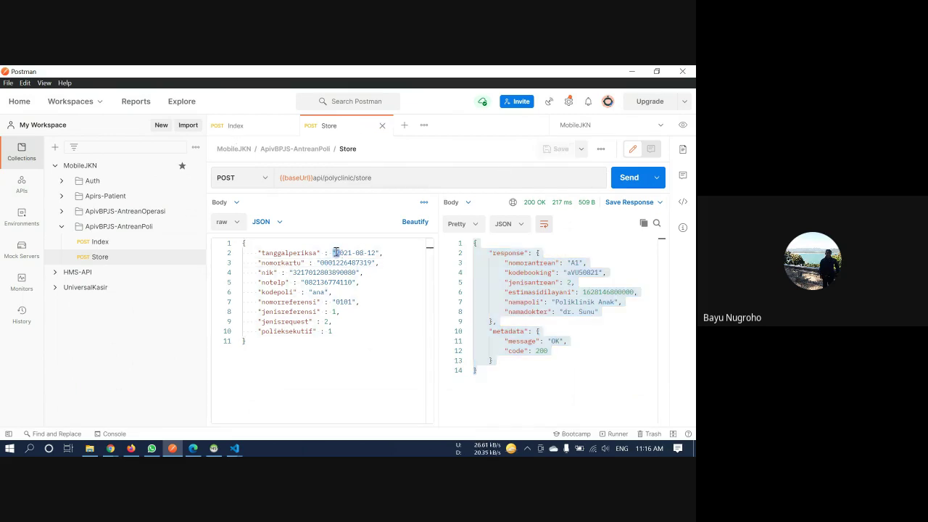
{"action": "key", "text": "Left"}
{"action": "key", "text": "Left"}
{"action": "key", "text": "Left"}
{"action": "key", "text": "Left"}
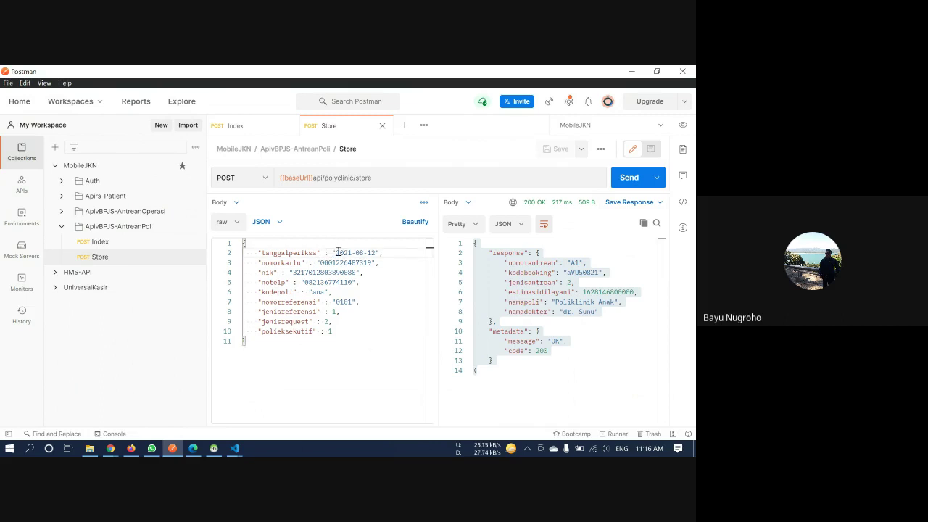
{"action": "left_click_drag", "start_coordinate": [337, 253], "coordinate": [377, 253]}
Resend the polyclinic Index request with date 2021-08-12, which still returns 401, and save it
{"action": "left_click", "coordinate": [257, 129]}
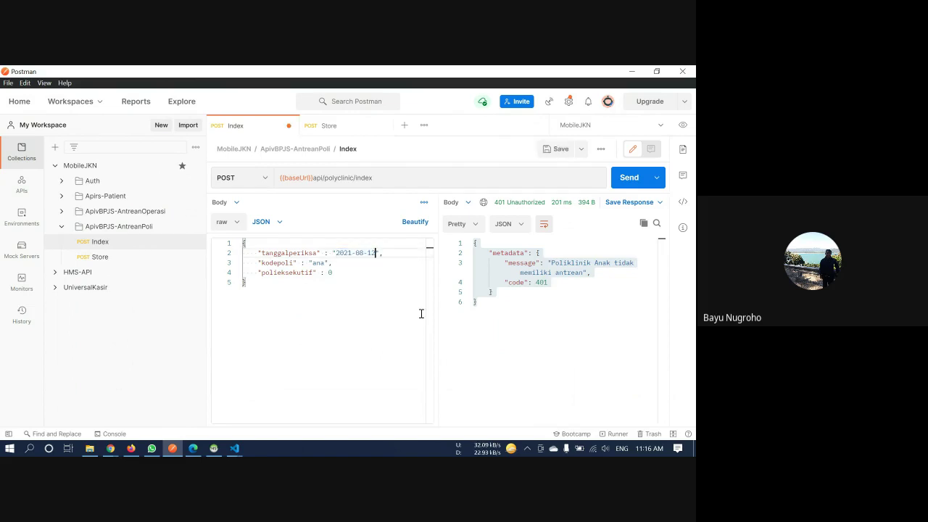
{"action": "left_click", "coordinate": [623, 177]}
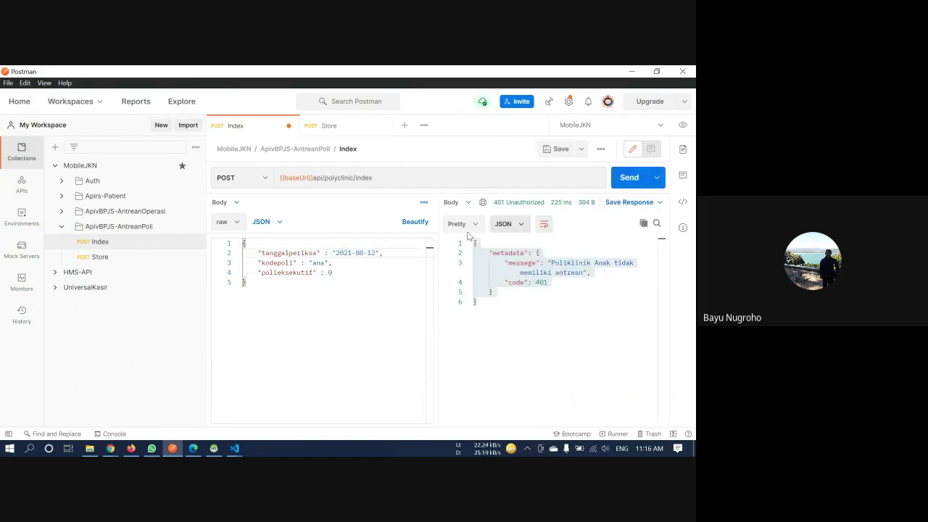
{"action": "left_click_drag", "start_coordinate": [363, 288], "coordinate": [193, 225]}
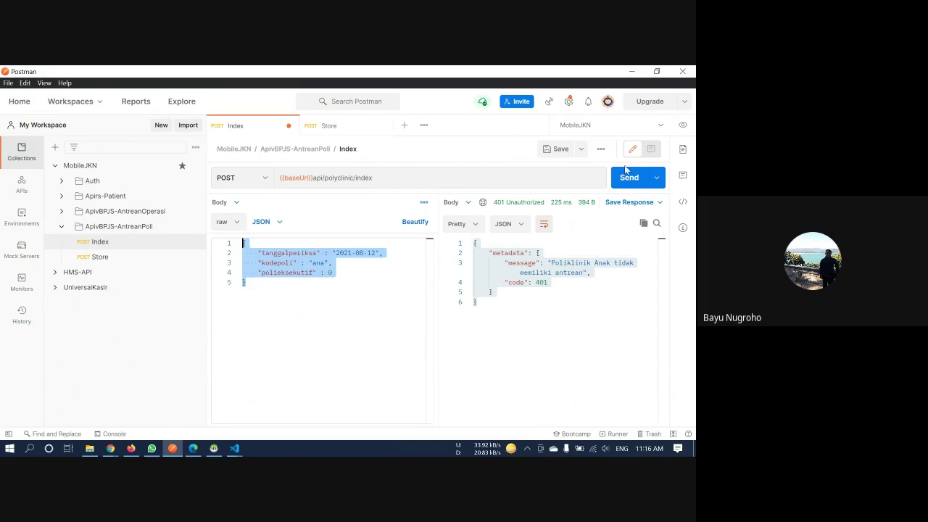
{"action": "left_click", "coordinate": [557, 149]}
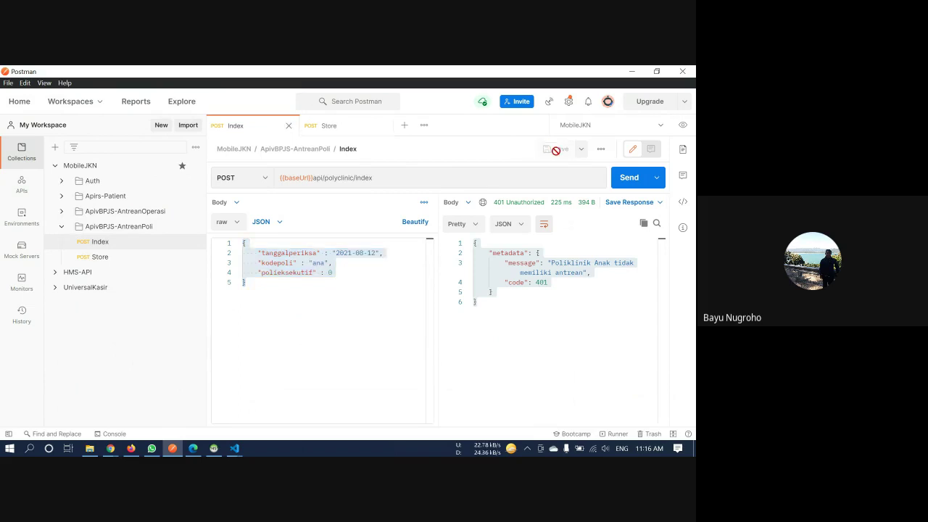
Review the Store request's 200 OK response and open the ApivBPJS-AntreanPoli folder in its own tab
{"action": "left_click", "coordinate": [333, 126]}
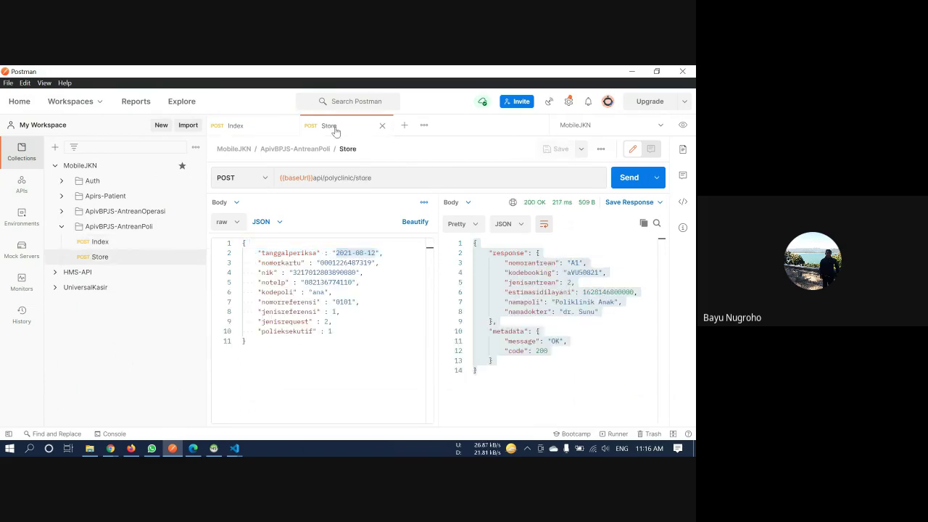
{"action": "left_click", "coordinate": [61, 227]}
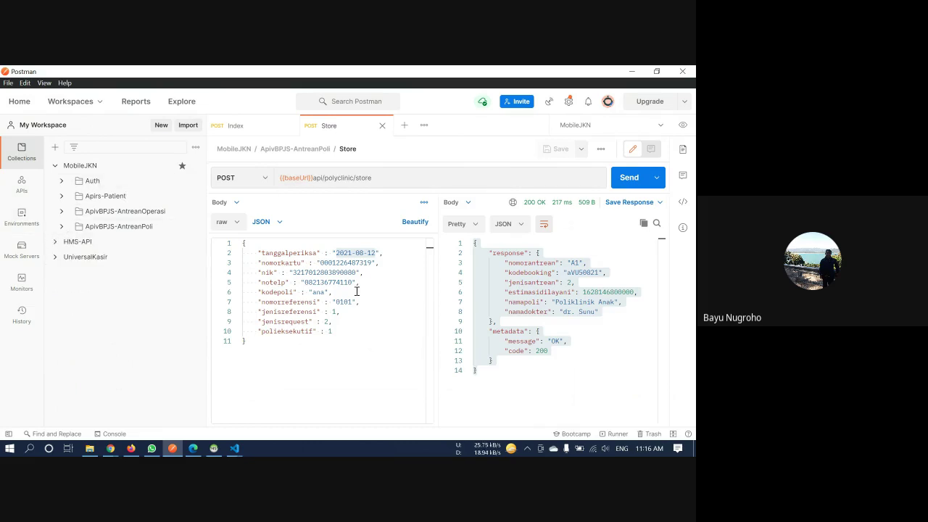
{"action": "left_click", "coordinate": [115, 228]}
{"action": "left_click", "coordinate": [61, 226]}
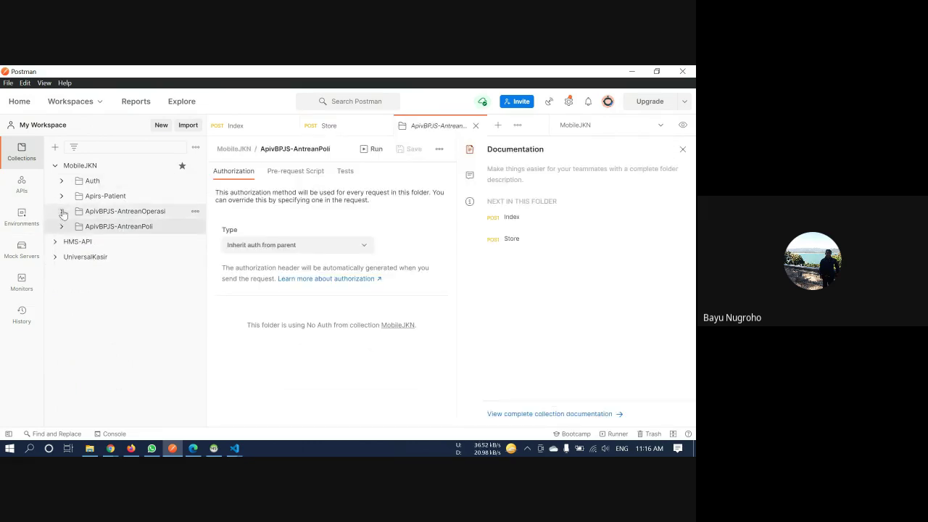
Send the ApivBPJS-AntreanOperasi Index request for 2021-06-10 to 2021-08-30, returning a Poliklinik Bedah booking
{"action": "left_click", "coordinate": [62, 211]}
{"action": "left_click", "coordinate": [83, 227]}
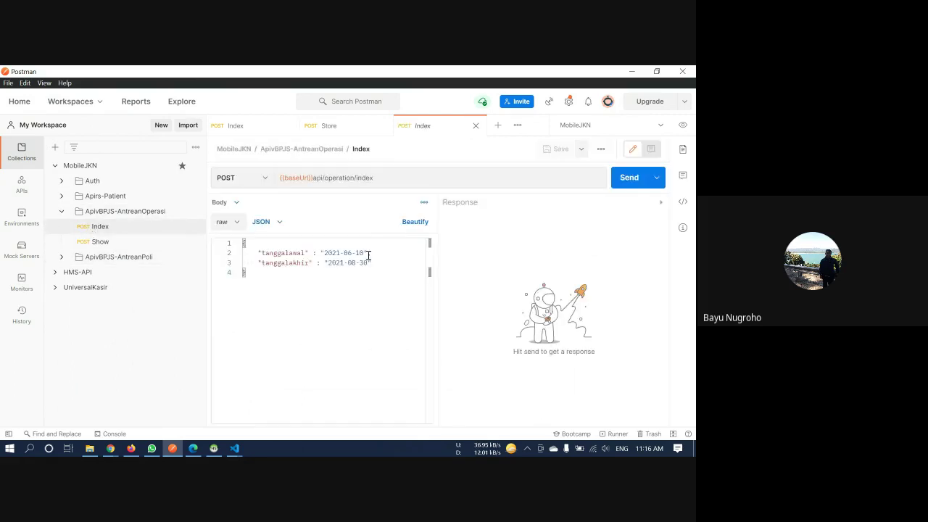
{"action": "left_click", "coordinate": [630, 178]}
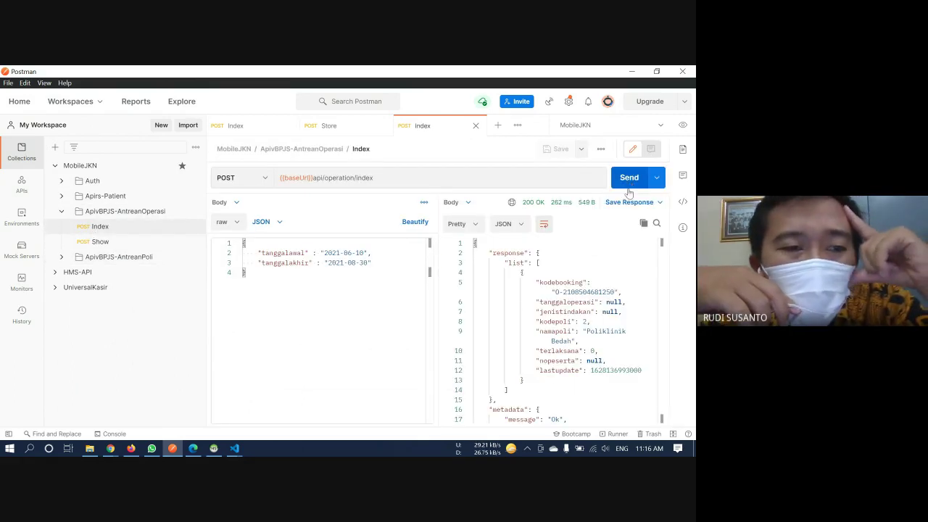
{"action": "left_click", "coordinate": [119, 257]}
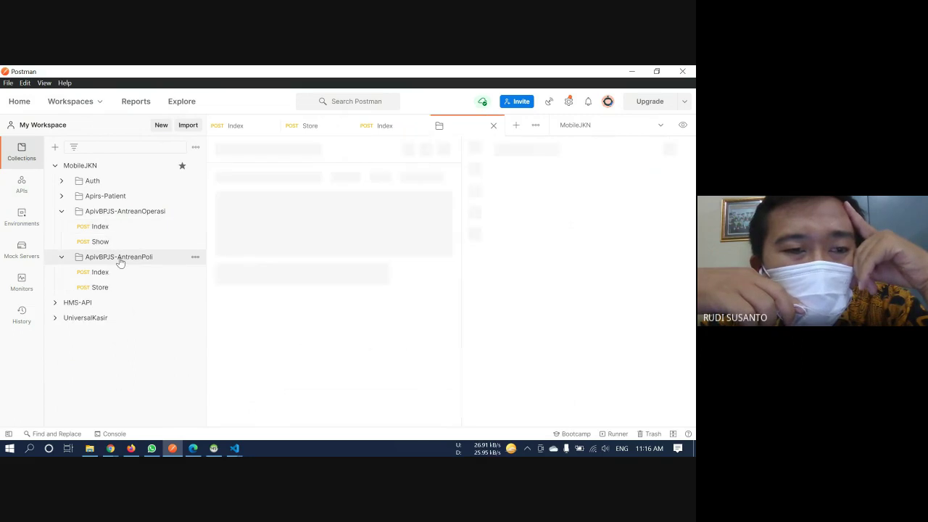
{"action": "left_click", "coordinate": [494, 126]}
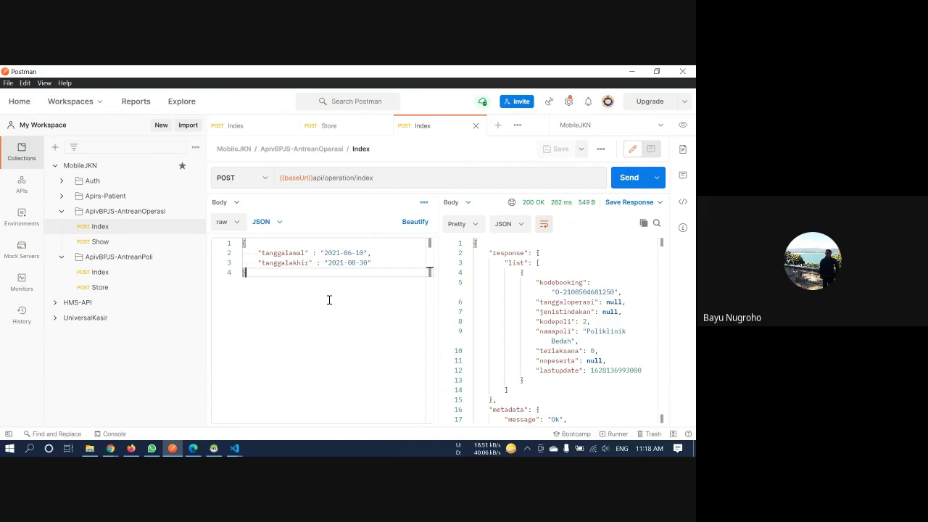
Return to the polyclinic Store request whose 2021-08-12 body gives queue A1 at Poliklinik Anak
{"action": "left_click_drag", "start_coordinate": [289, 272], "coordinate": [240, 235]}
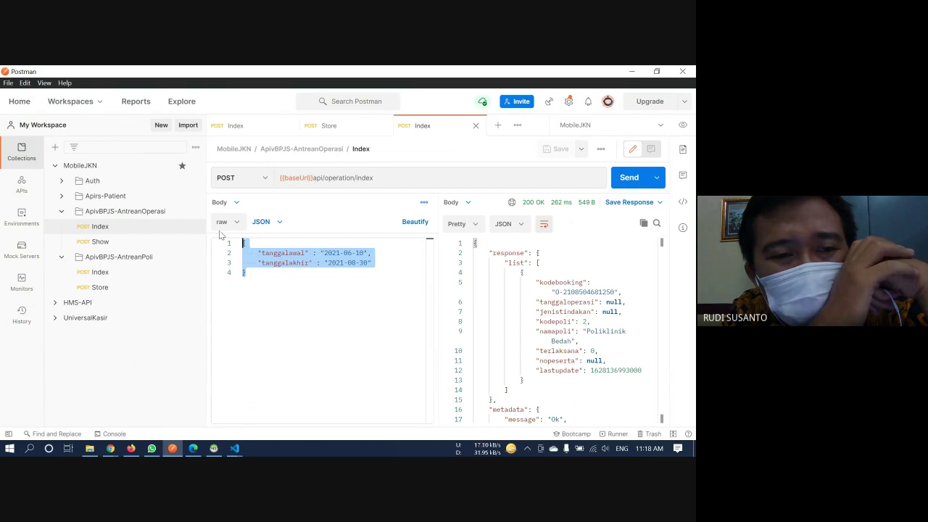
{"action": "left_click", "coordinate": [145, 256]}
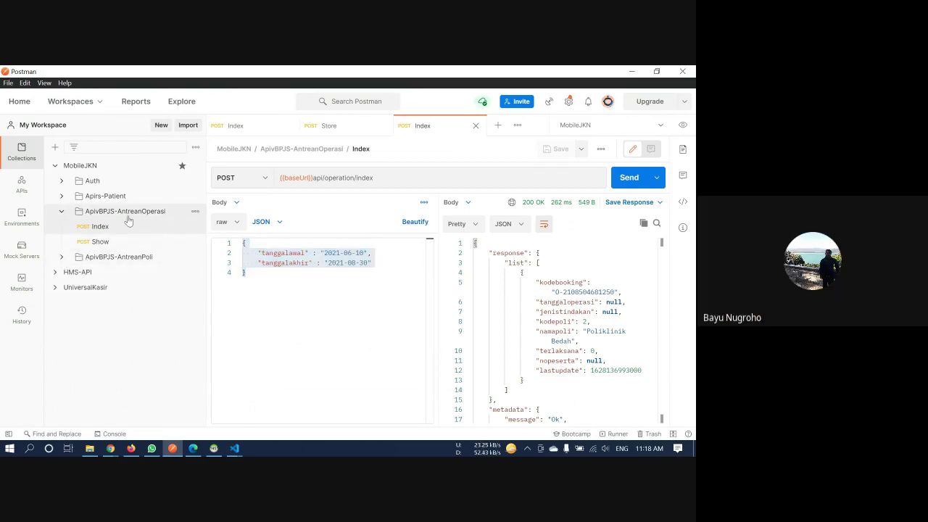
{"action": "left_click", "coordinate": [127, 257]}
{"action": "left_click", "coordinate": [63, 213]}
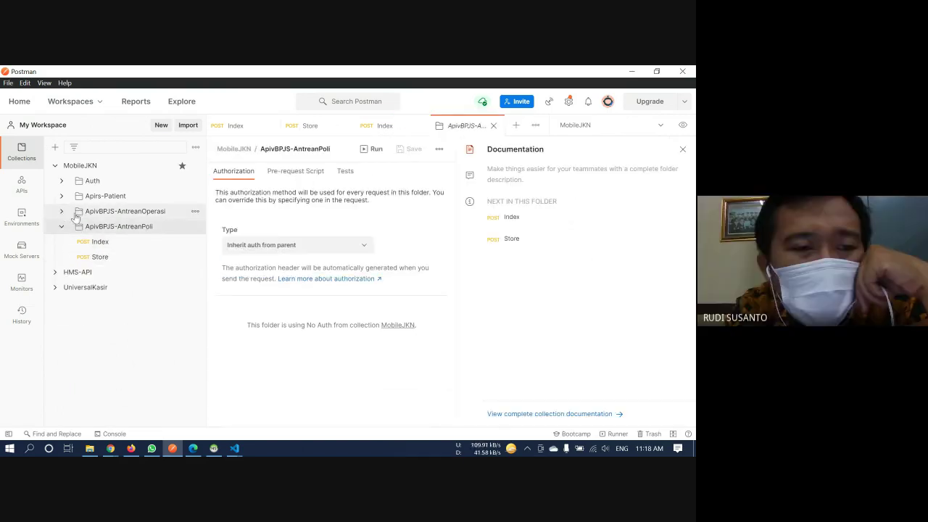
{"action": "left_click", "coordinate": [109, 256]}
{"action": "left_click", "coordinate": [116, 249]}
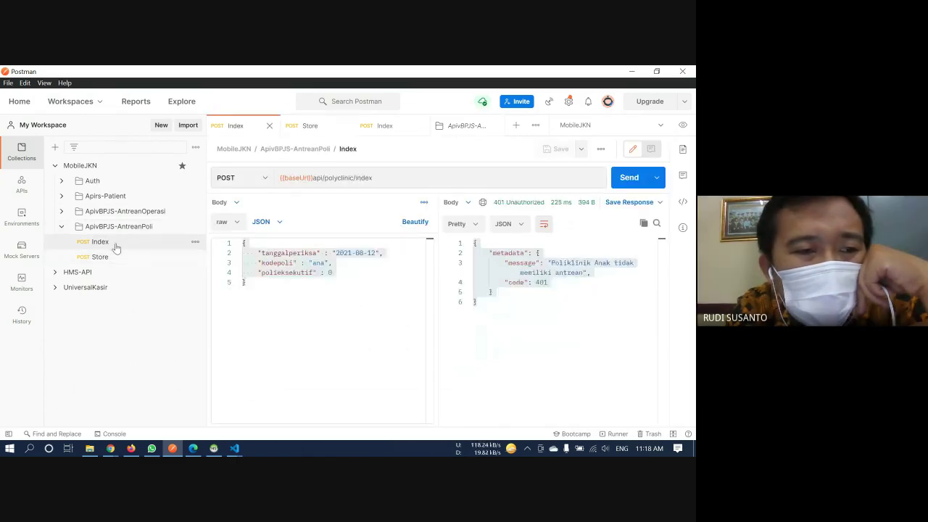
{"action": "left_click", "coordinate": [116, 257]}
{"action": "left_click", "coordinate": [390, 322]}
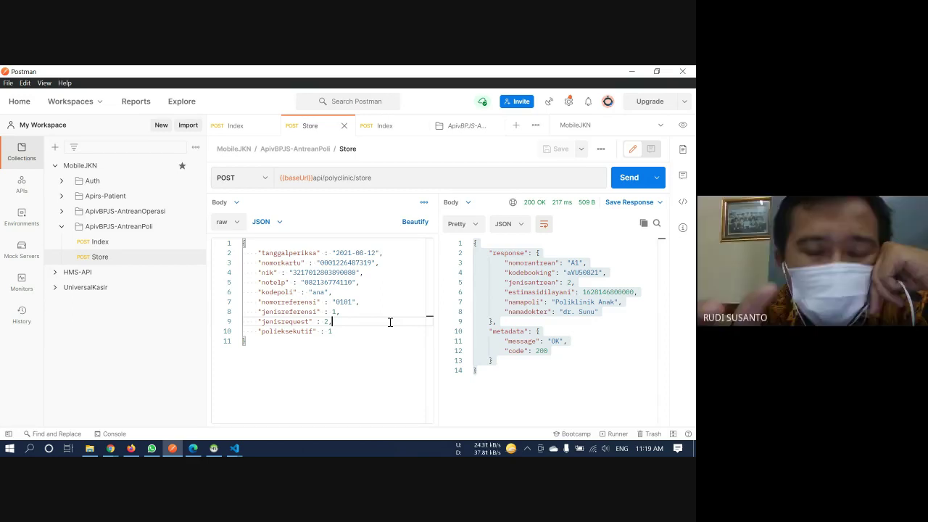
{"action": "key", "text": "XF86AudioLowerVolume"}
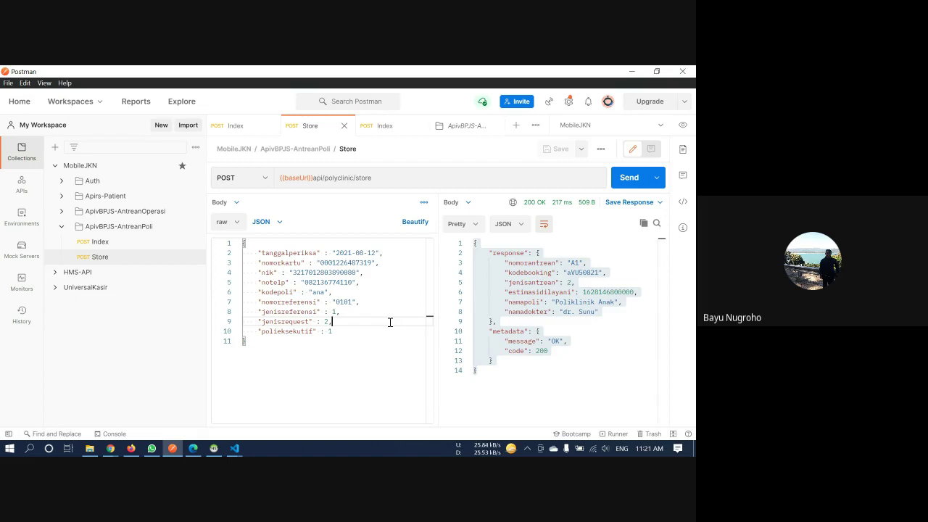
Tidy the MobileJKN sidebar folders and minimize Postman to reveal the ISS Self Service dashboard
{"action": "left_click", "coordinate": [99, 230]}
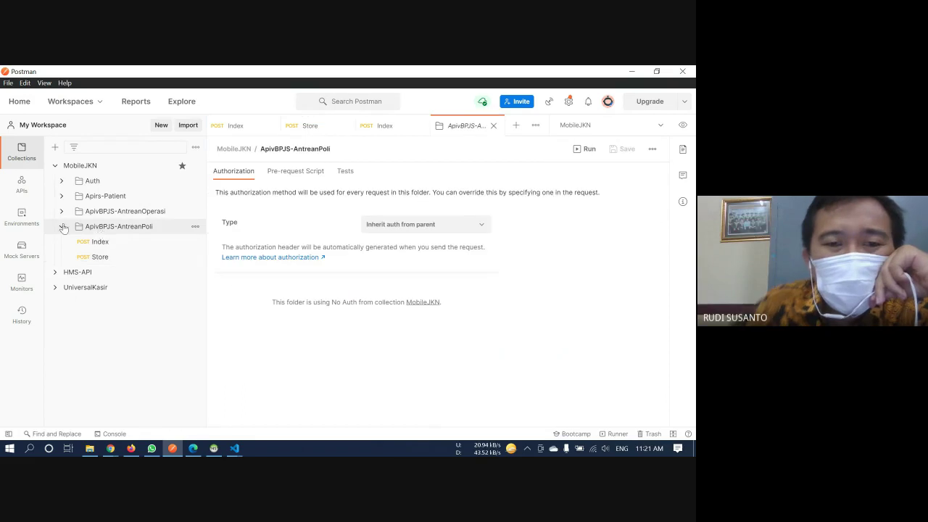
{"action": "left_click", "coordinate": [62, 226]}
{"action": "left_click", "coordinate": [55, 166]}
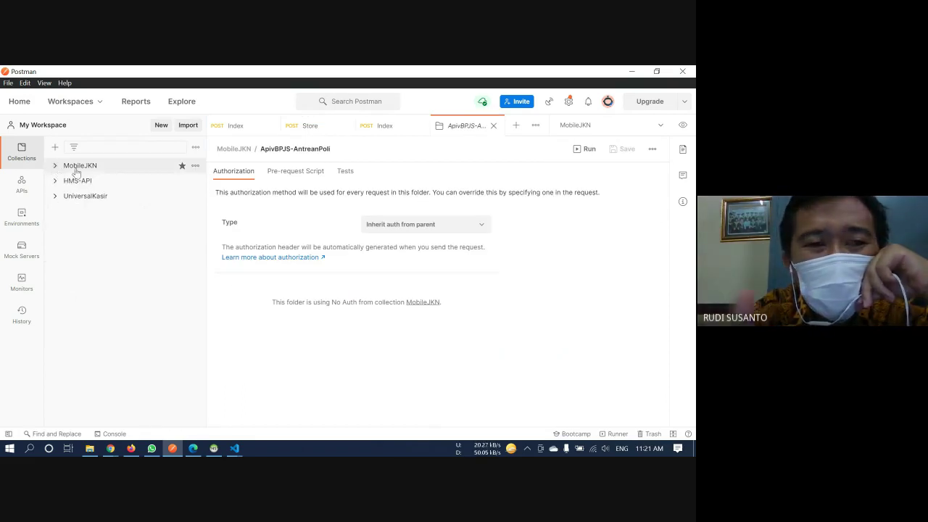
{"action": "left_click", "coordinate": [55, 168]}
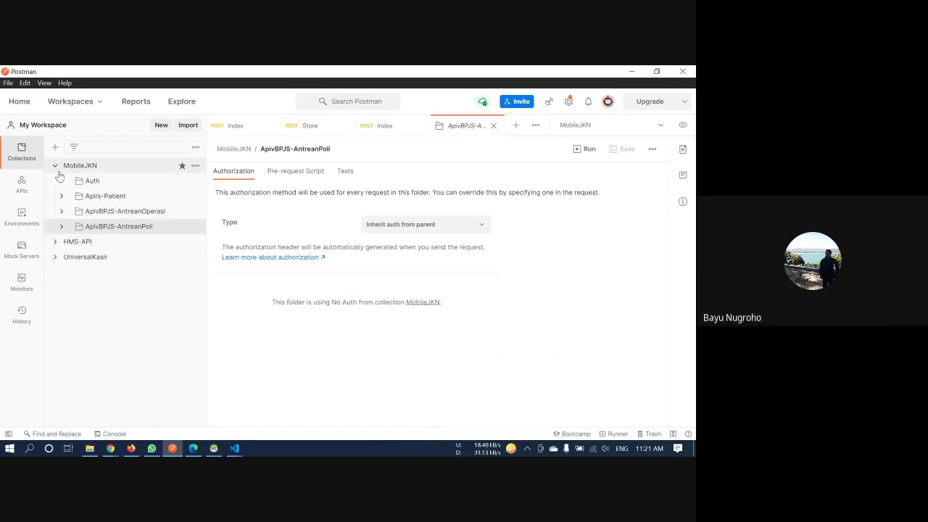
{"action": "left_click", "coordinate": [632, 72]}
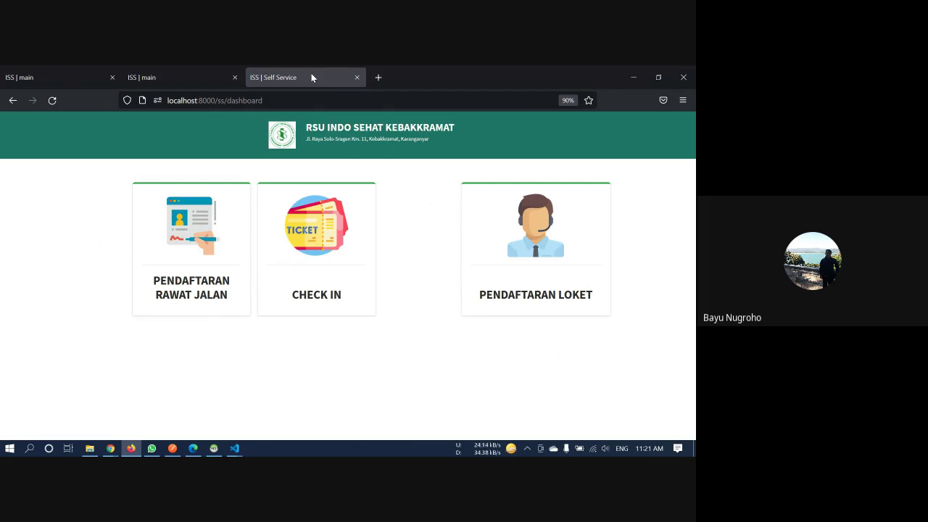
Highlight the RSU INDO SEHAT KEBAKKRAMAT name and its address line in the dashboard header
{"action": "left_click_drag", "start_coordinate": [307, 128], "coordinate": [455, 127]}
{"action": "left_click", "coordinate": [309, 127]}
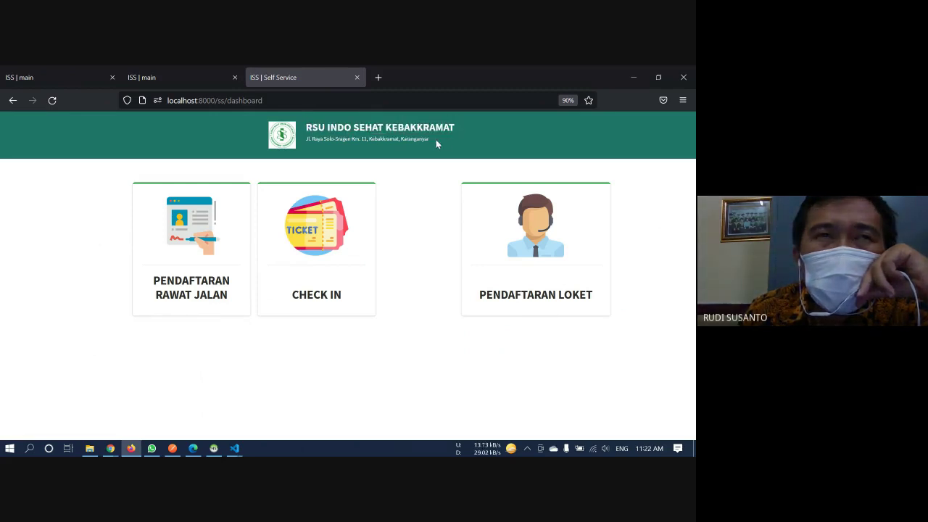
{"action": "left_click_drag", "start_coordinate": [436, 139], "coordinate": [305, 128]}
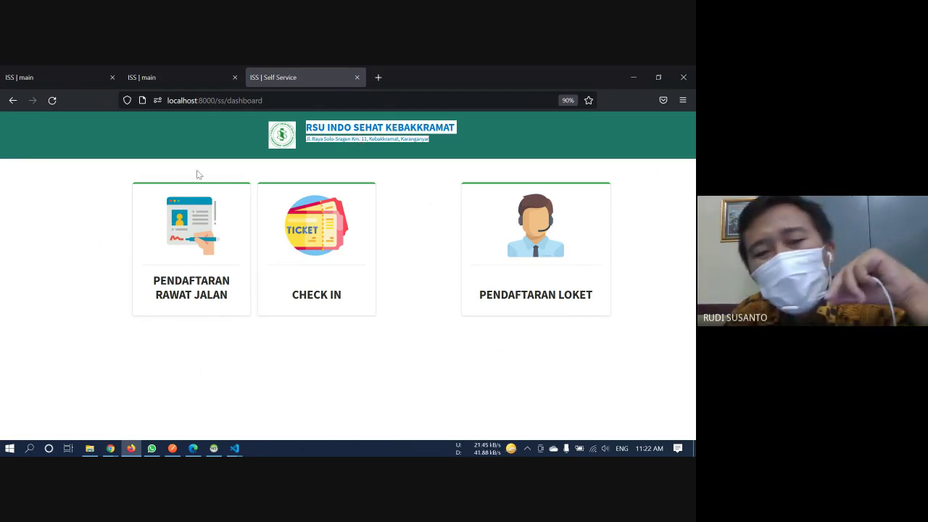
Deselect the header text and stop the Google Meet screen share from Chrome's sharing notice
{"action": "left_click", "coordinate": [260, 144]}
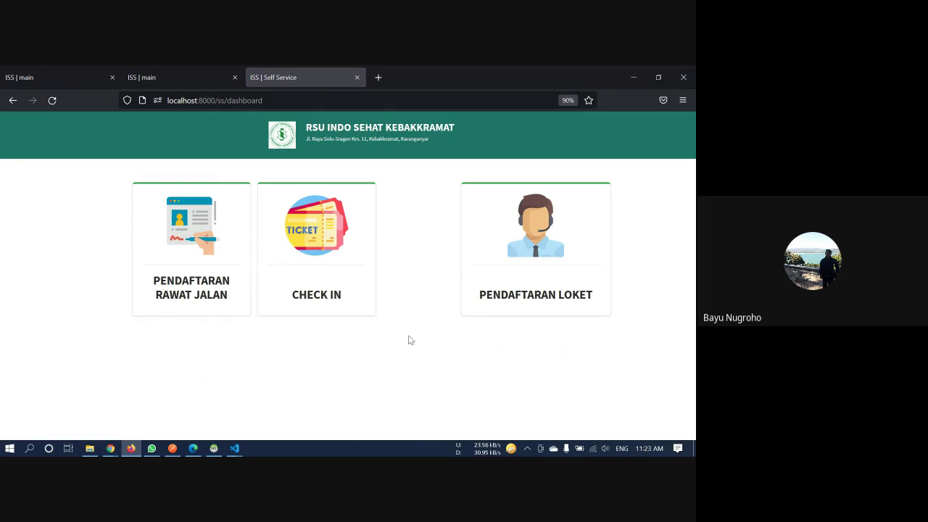
{"action": "mouse_move", "coordinate": [109, 449]}
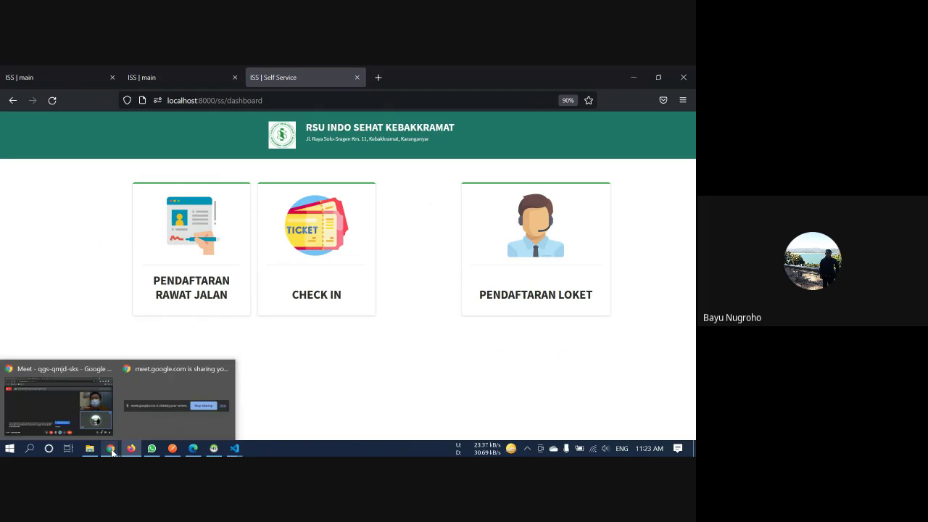
{"action": "left_click", "coordinate": [220, 412]}
{"action": "left_click", "coordinate": [384, 423]}
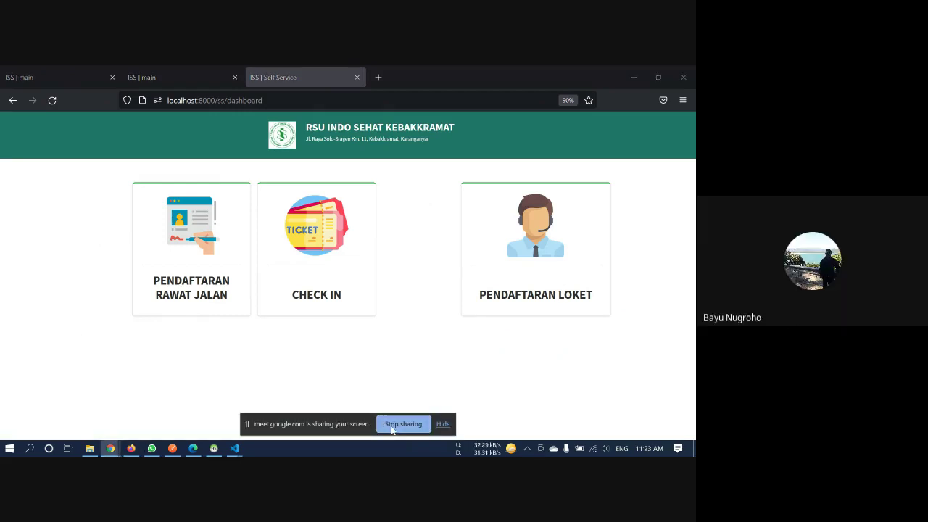